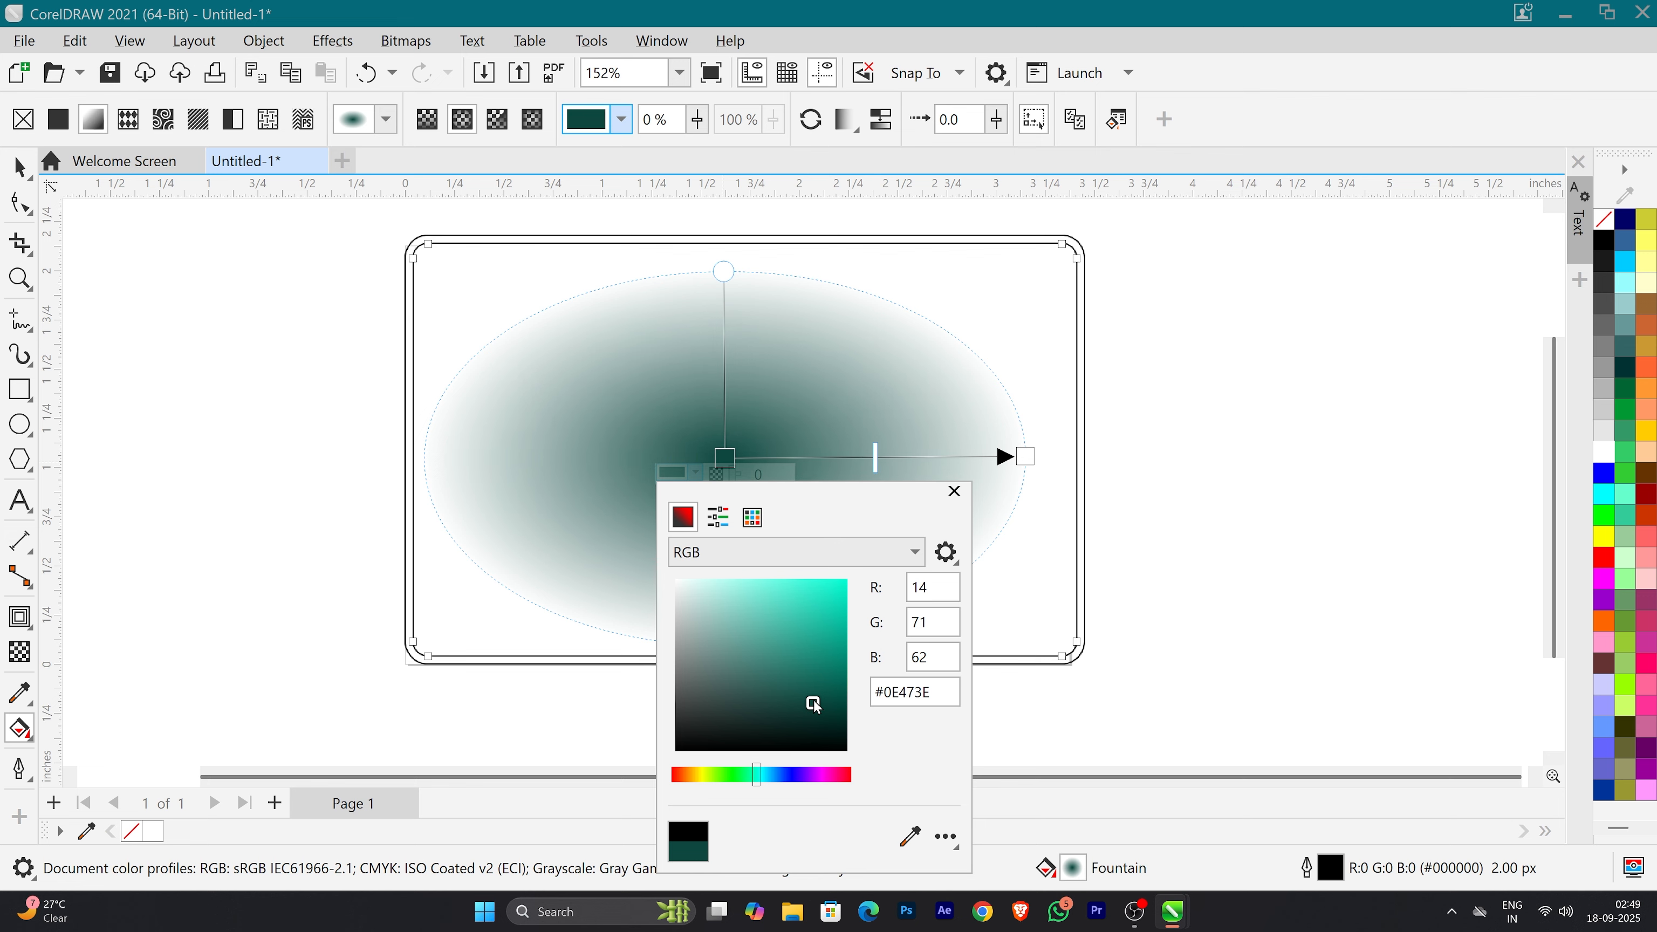
Step: Colour the card's elliptical fountain fill with a dark teal centre and #072929 at the outer edge
drag(814, 703, 803, 695)
click(1027, 457)
click(997, 470)
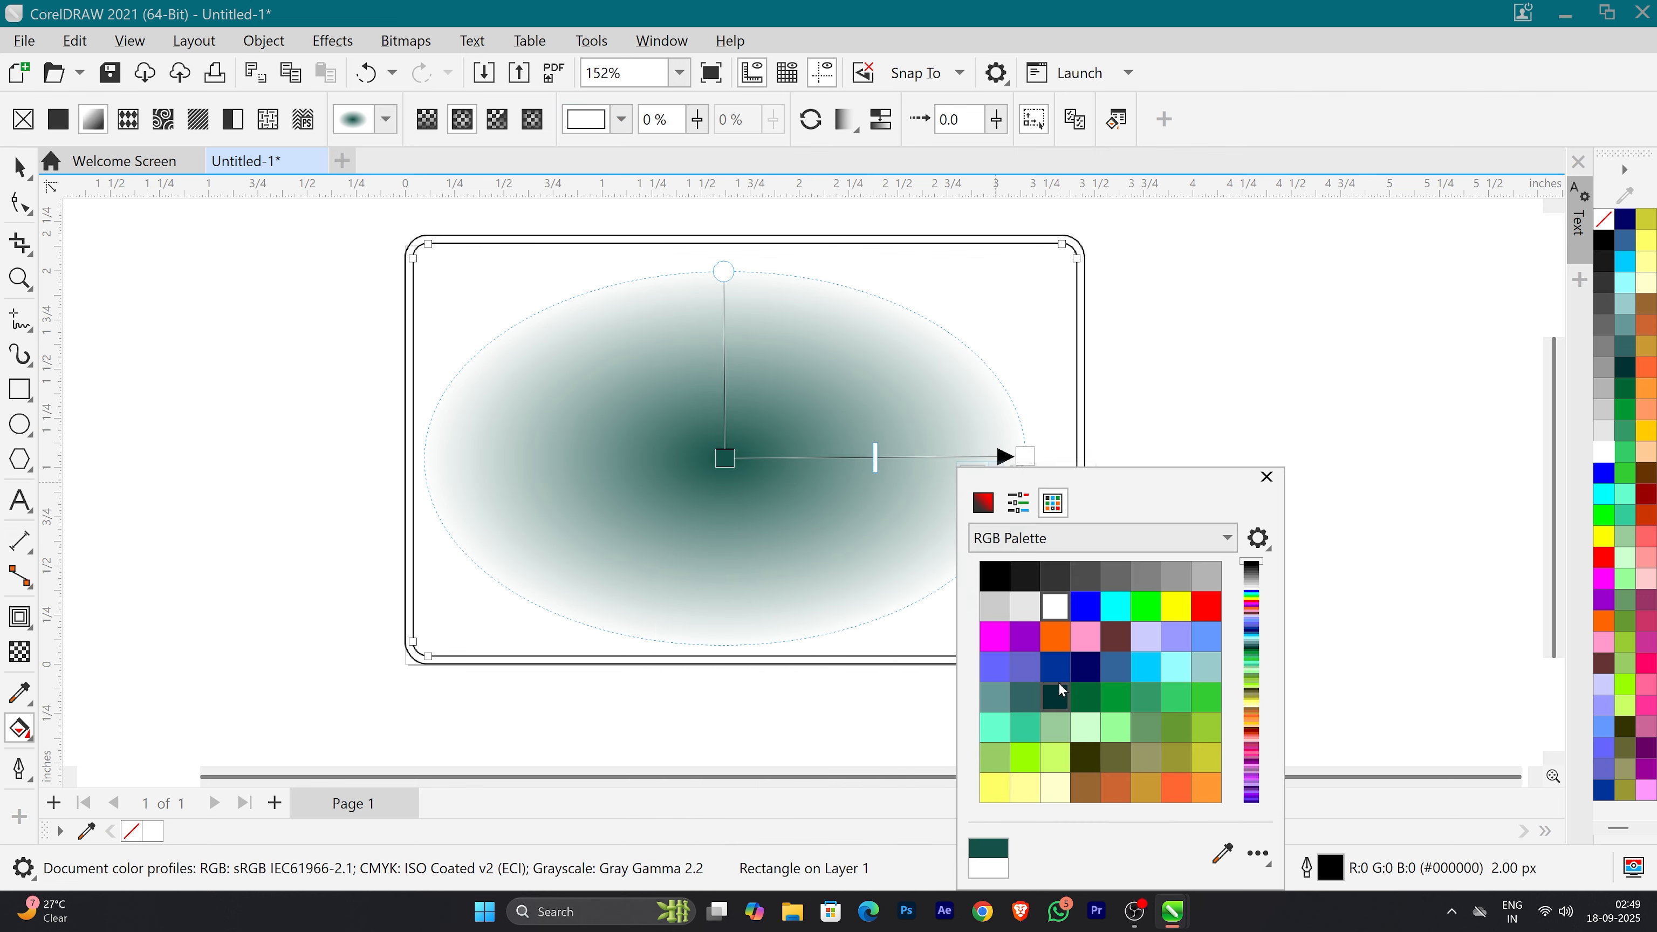
click(1023, 696)
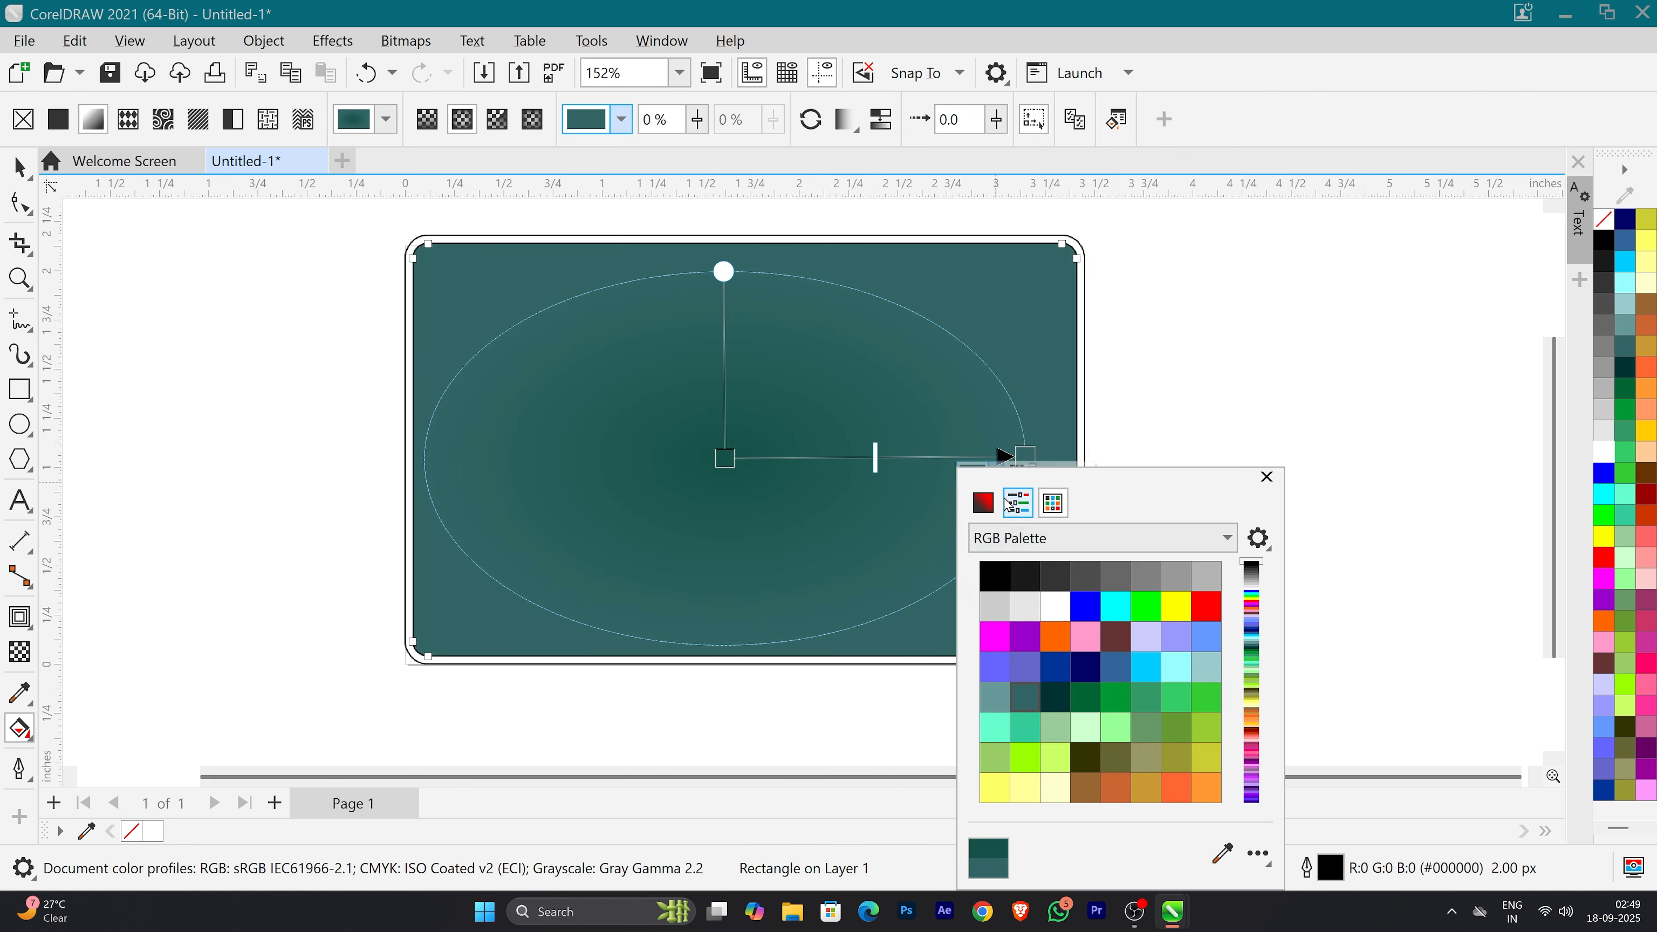
click(984, 503)
click(1068, 699)
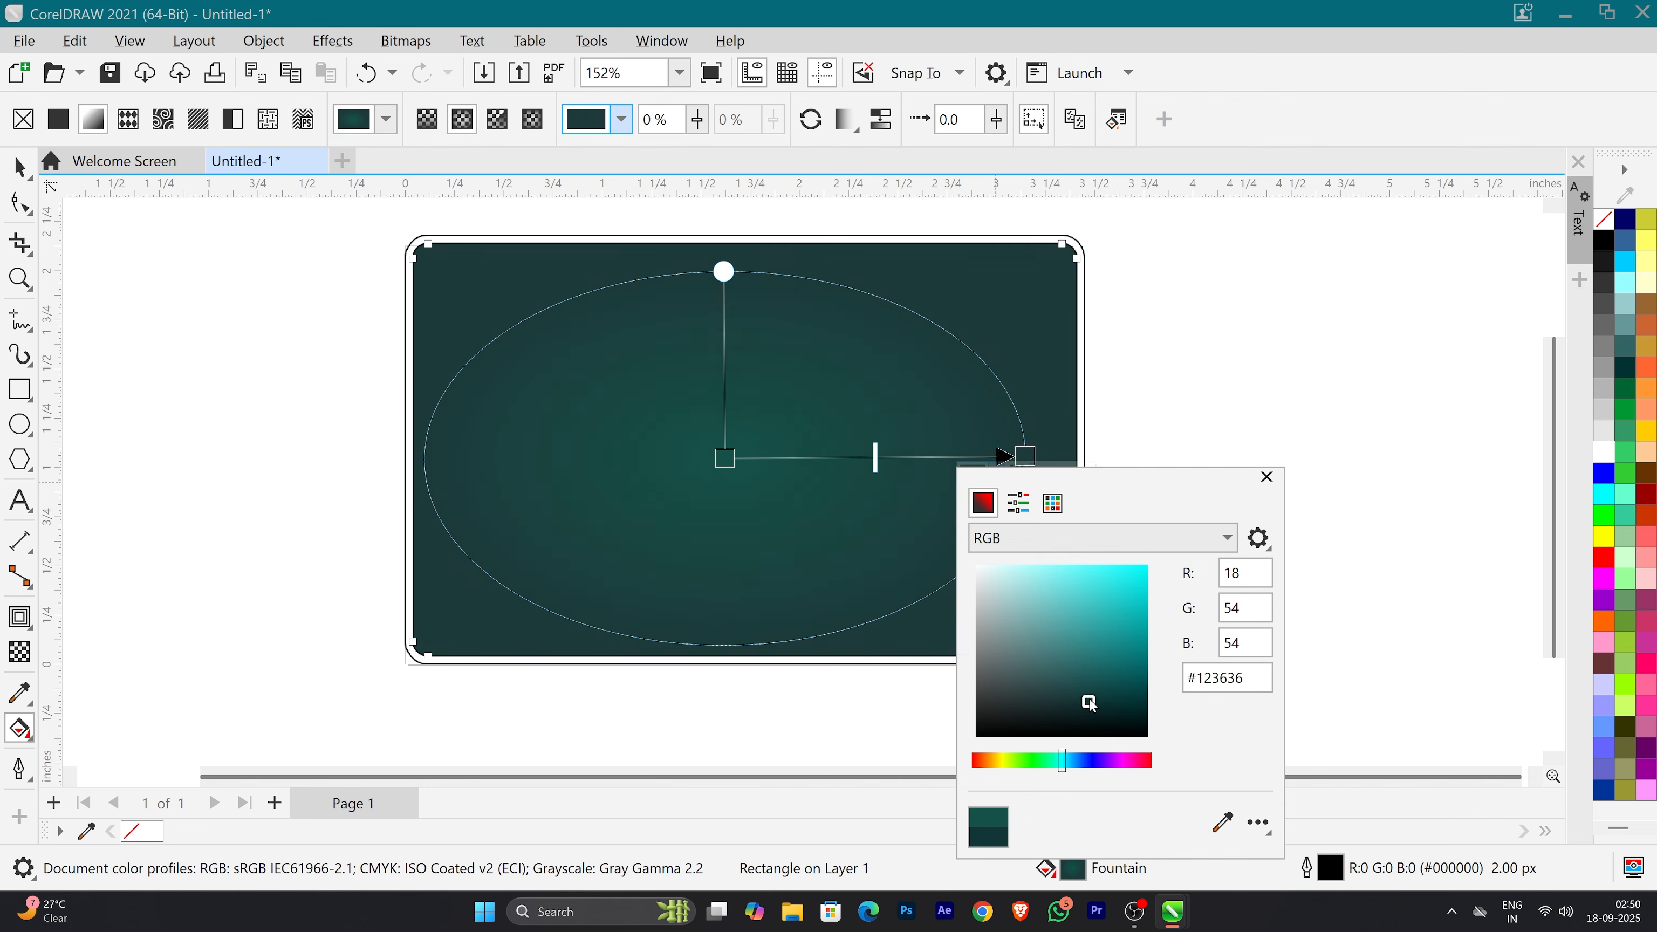
drag(1090, 702, 1120, 709)
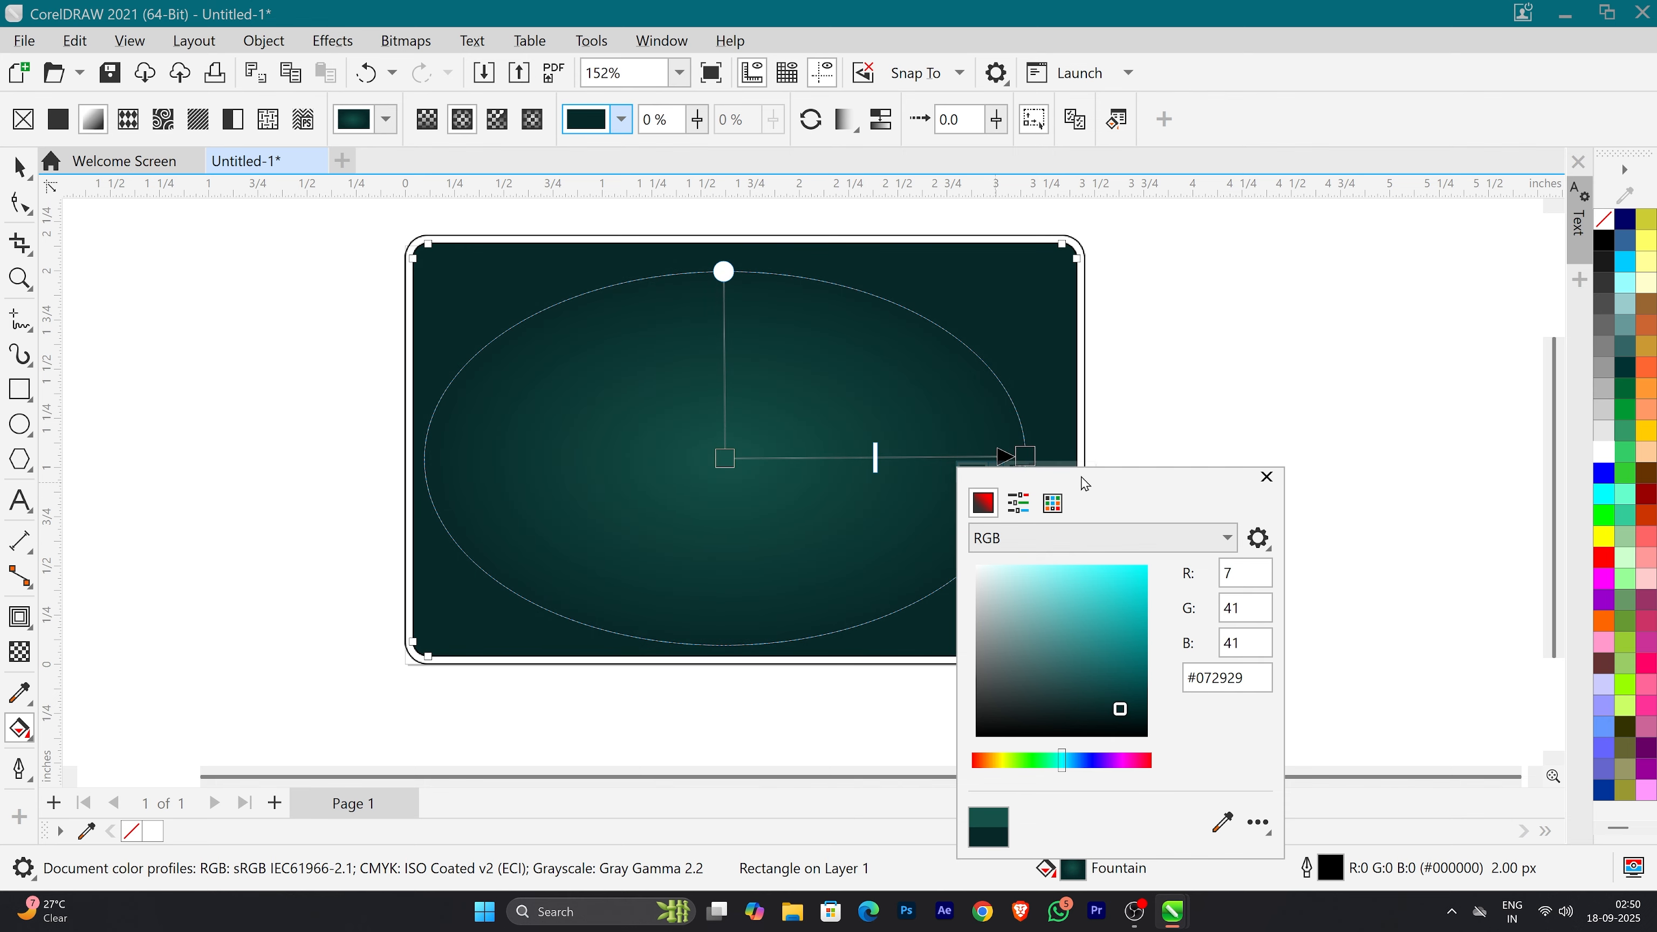
click(1367, 536)
click(19, 168)
click(261, 287)
Step: Create an inward contour of the card's filled rectangle, about 3.02 by 1.74 inches, and break it apart
scroll(573, 417, down, 1)
scroll(724, 307, up, 2)
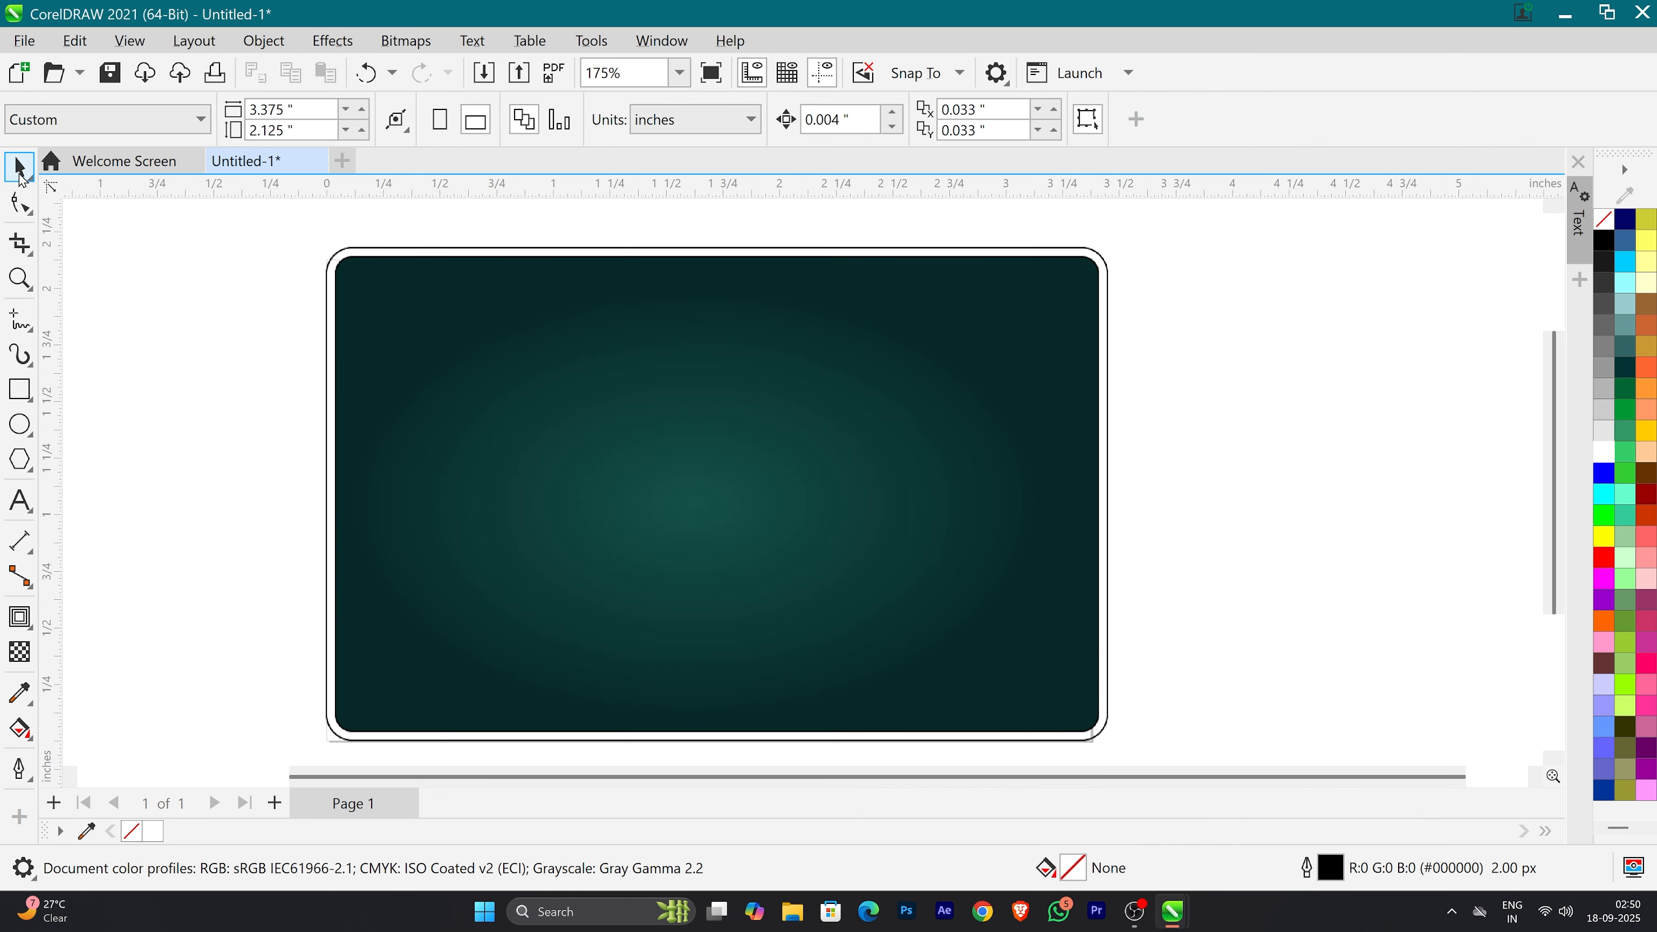
click(471, 441)
click(19, 617)
drag(340, 495, 376, 495)
key(ctrl+k)
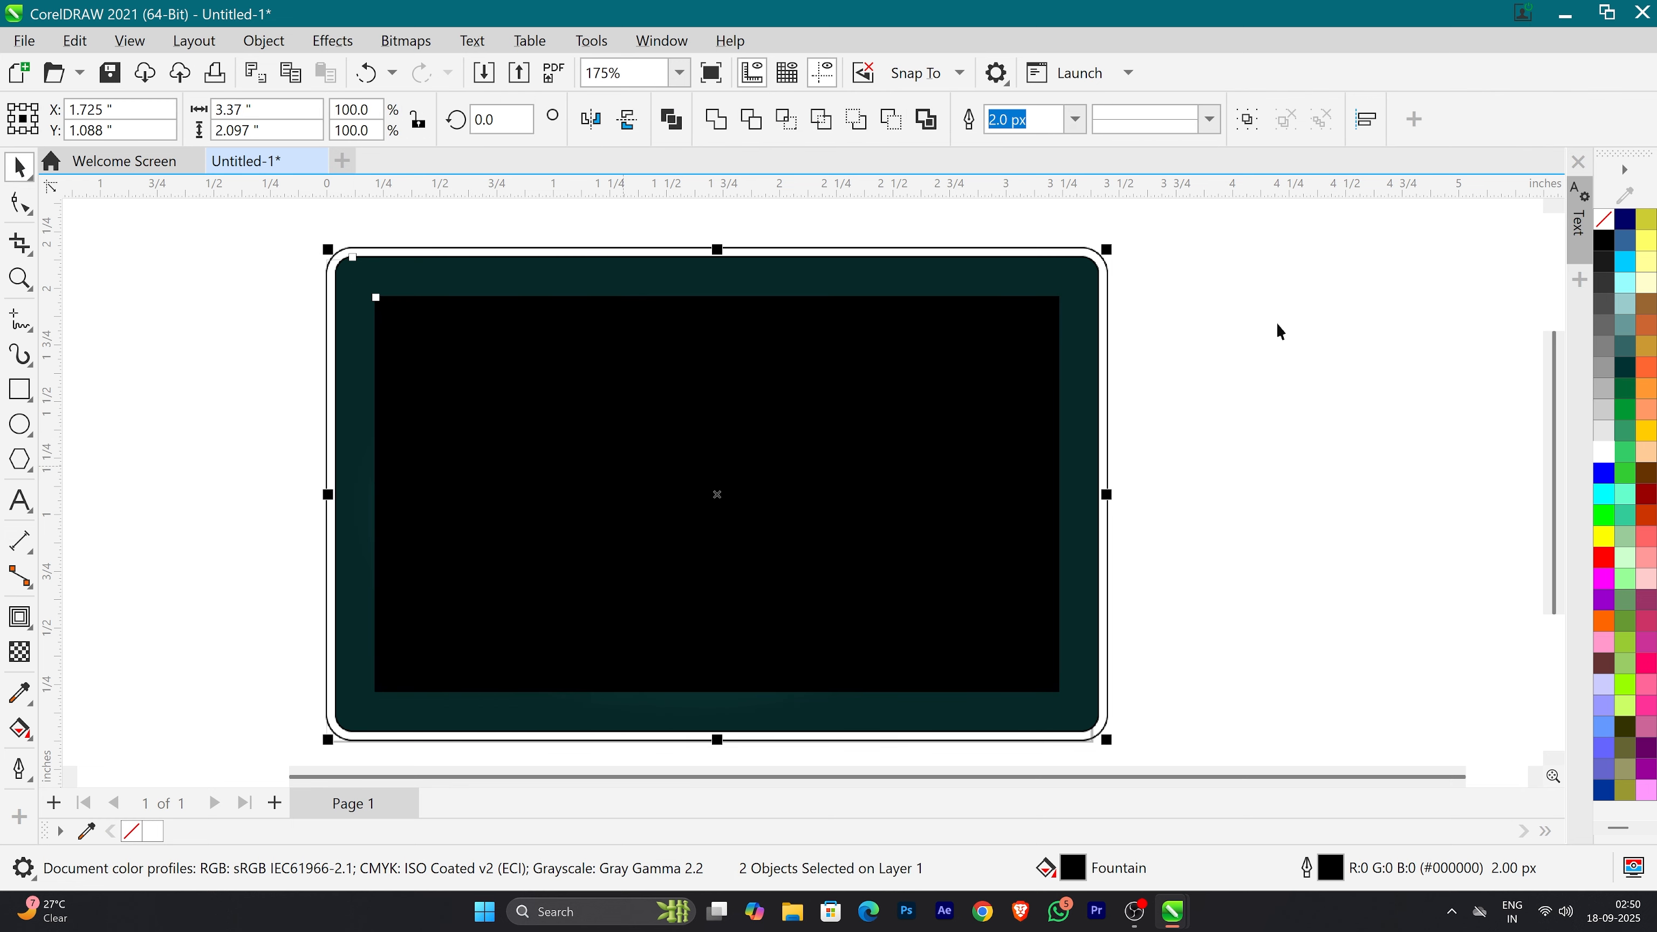
click(1277, 323)
Step: Remove the inset rectangle's black fill and set its outline width to 4.0 px
click(967, 427)
right_click(1613, 222)
click(1505, 266)
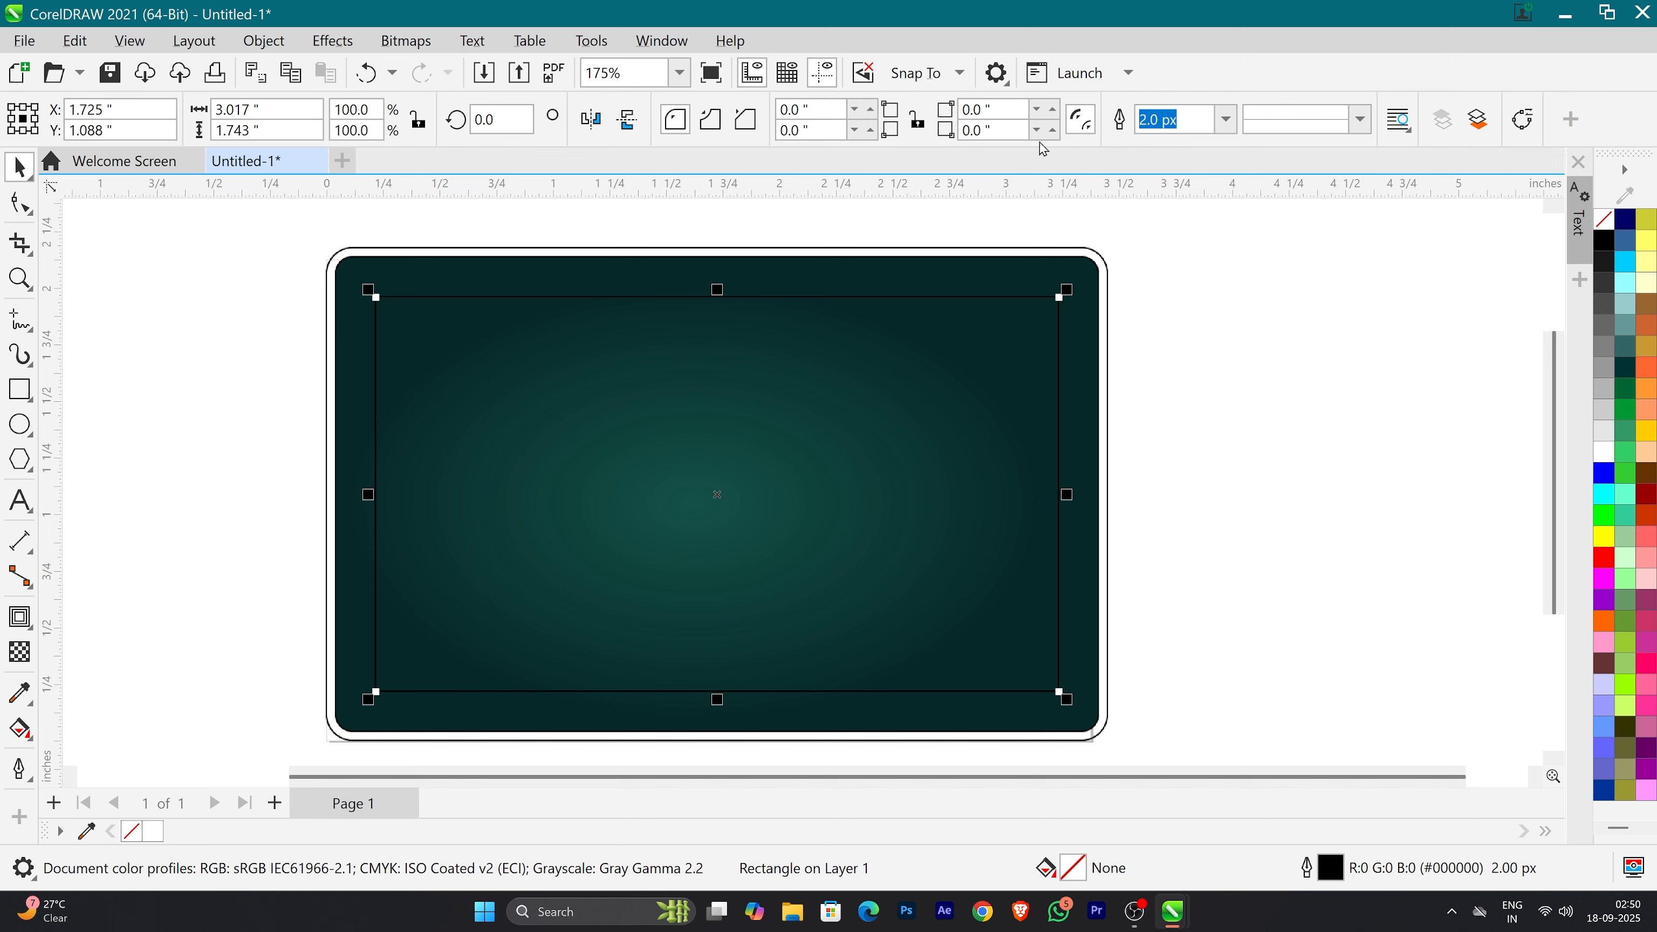
click(1226, 119)
click(1166, 270)
click(1226, 119)
click(1167, 249)
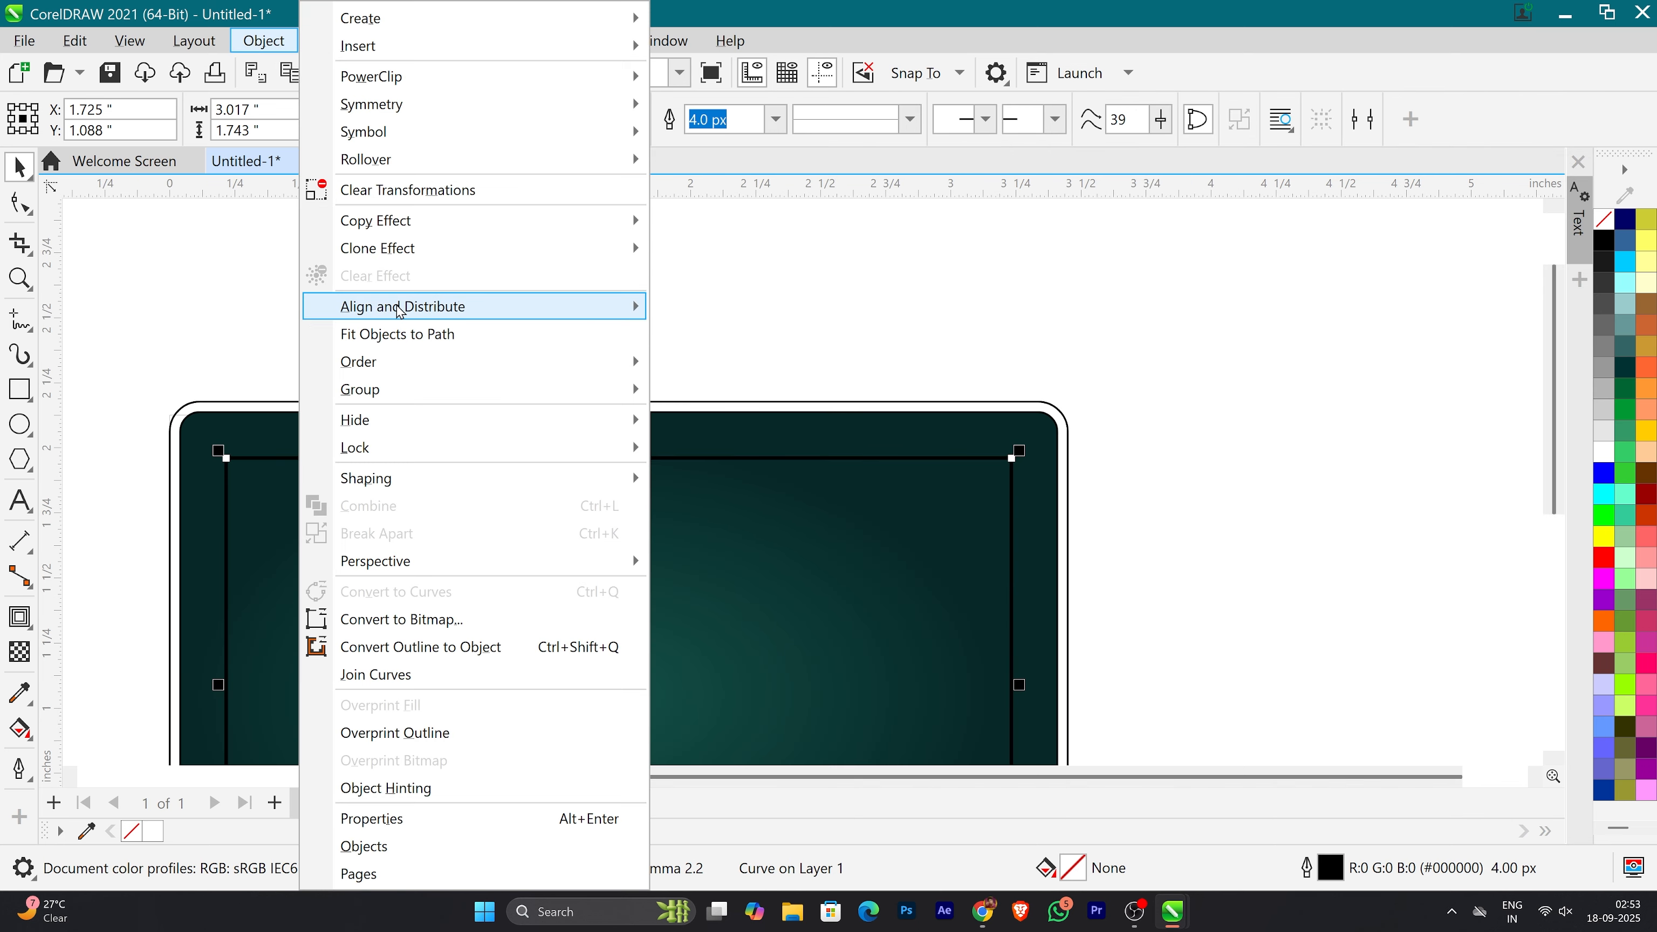
Step: Convert the inset frame's outline to an object and give it a vertical linear fountain fill from black to white
click(417, 647)
click(20, 728)
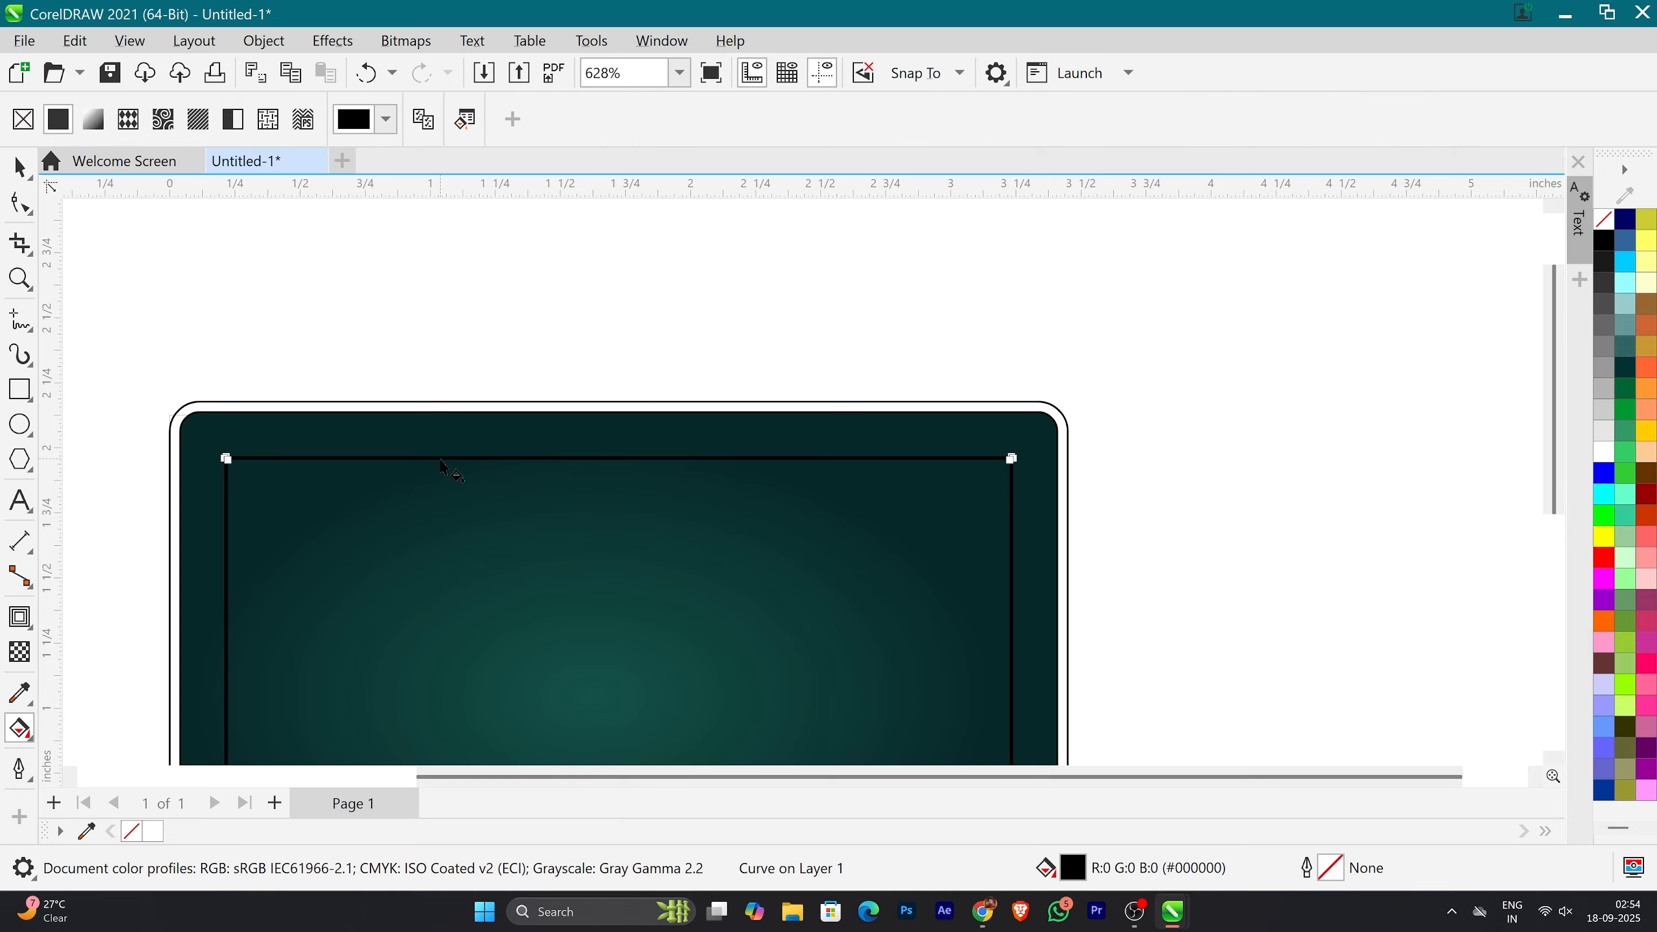
drag(439, 453, 440, 479)
scroll(531, 281, down, 2)
drag(468, 643, 467, 688)
Step: Import the gold texture image and place it beside the card
click(24, 41)
click(314, 236)
key(ctrl+i)
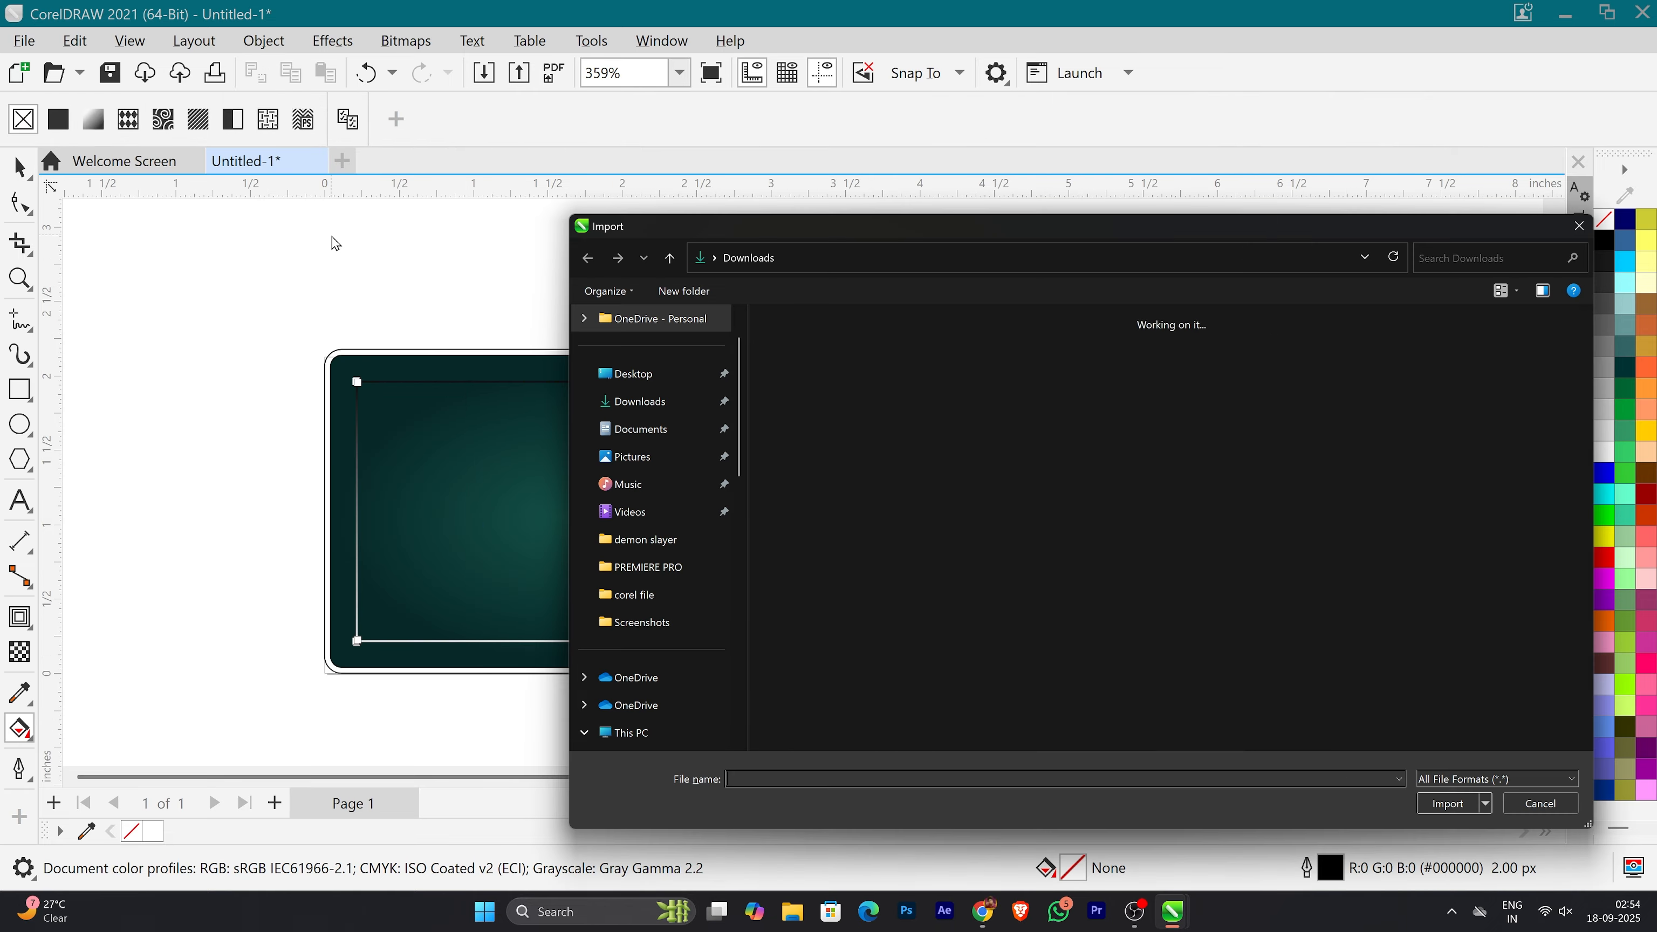
click(1057, 352)
click(1437, 807)
drag(905, 339, 1267, 707)
click(392, 548)
key(g)
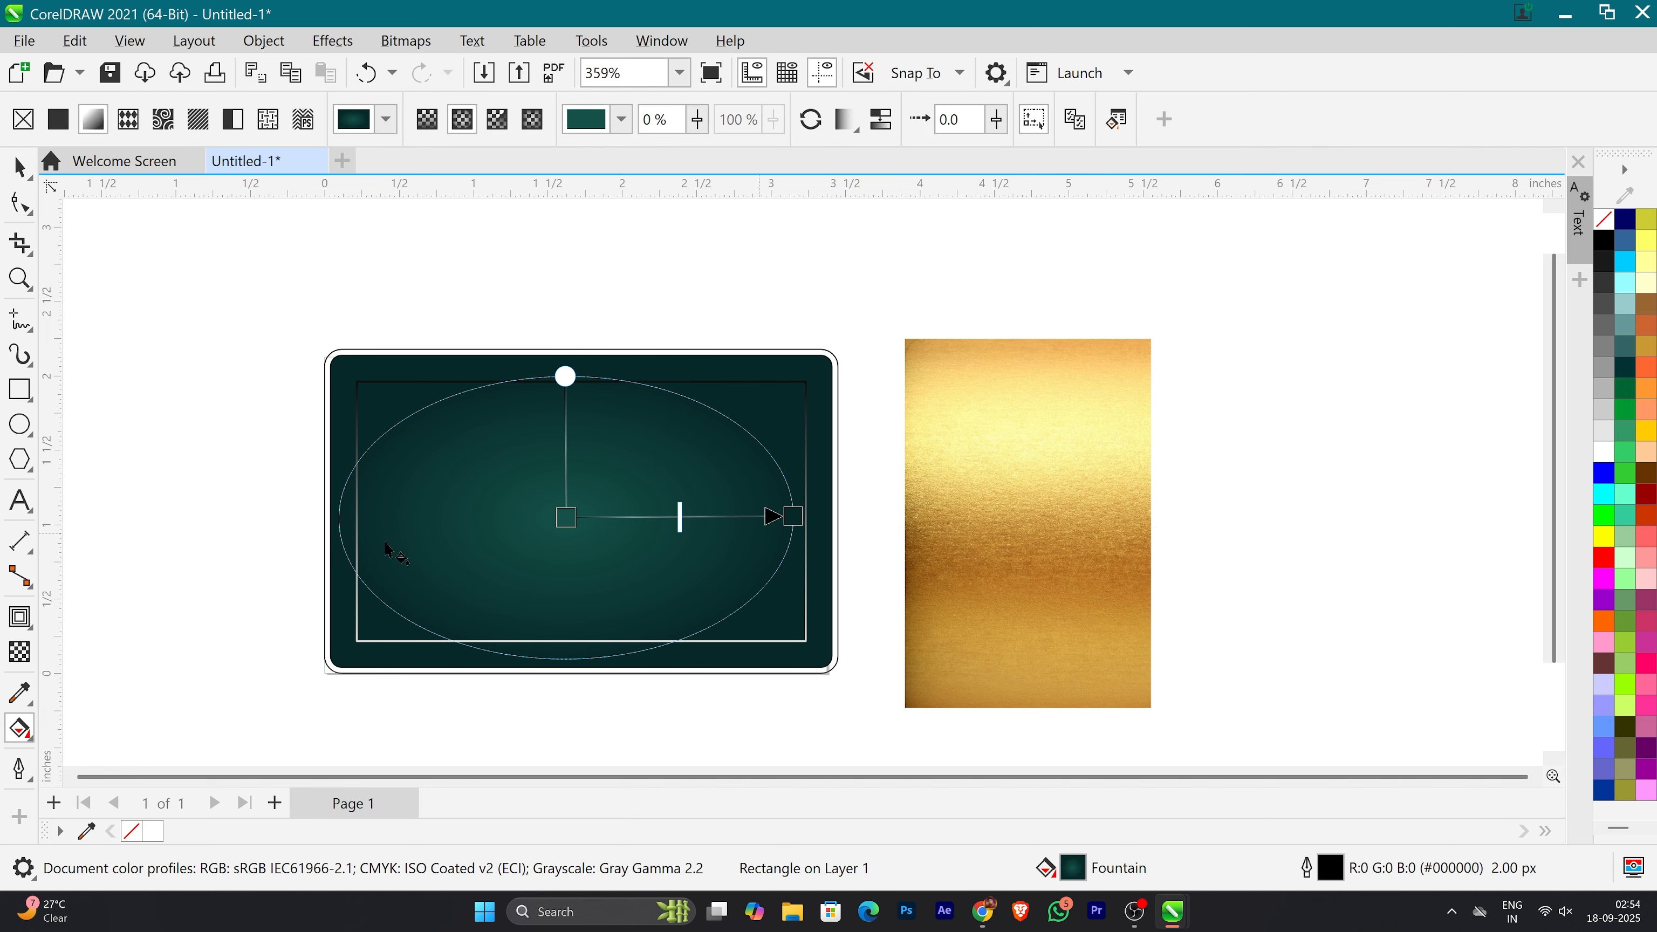
drag(793, 516, 558, 726)
key(ctrl+z)
Step: Set the start colour of the frame's gradient to a light gold sampled from the gold texture
click(373, 644)
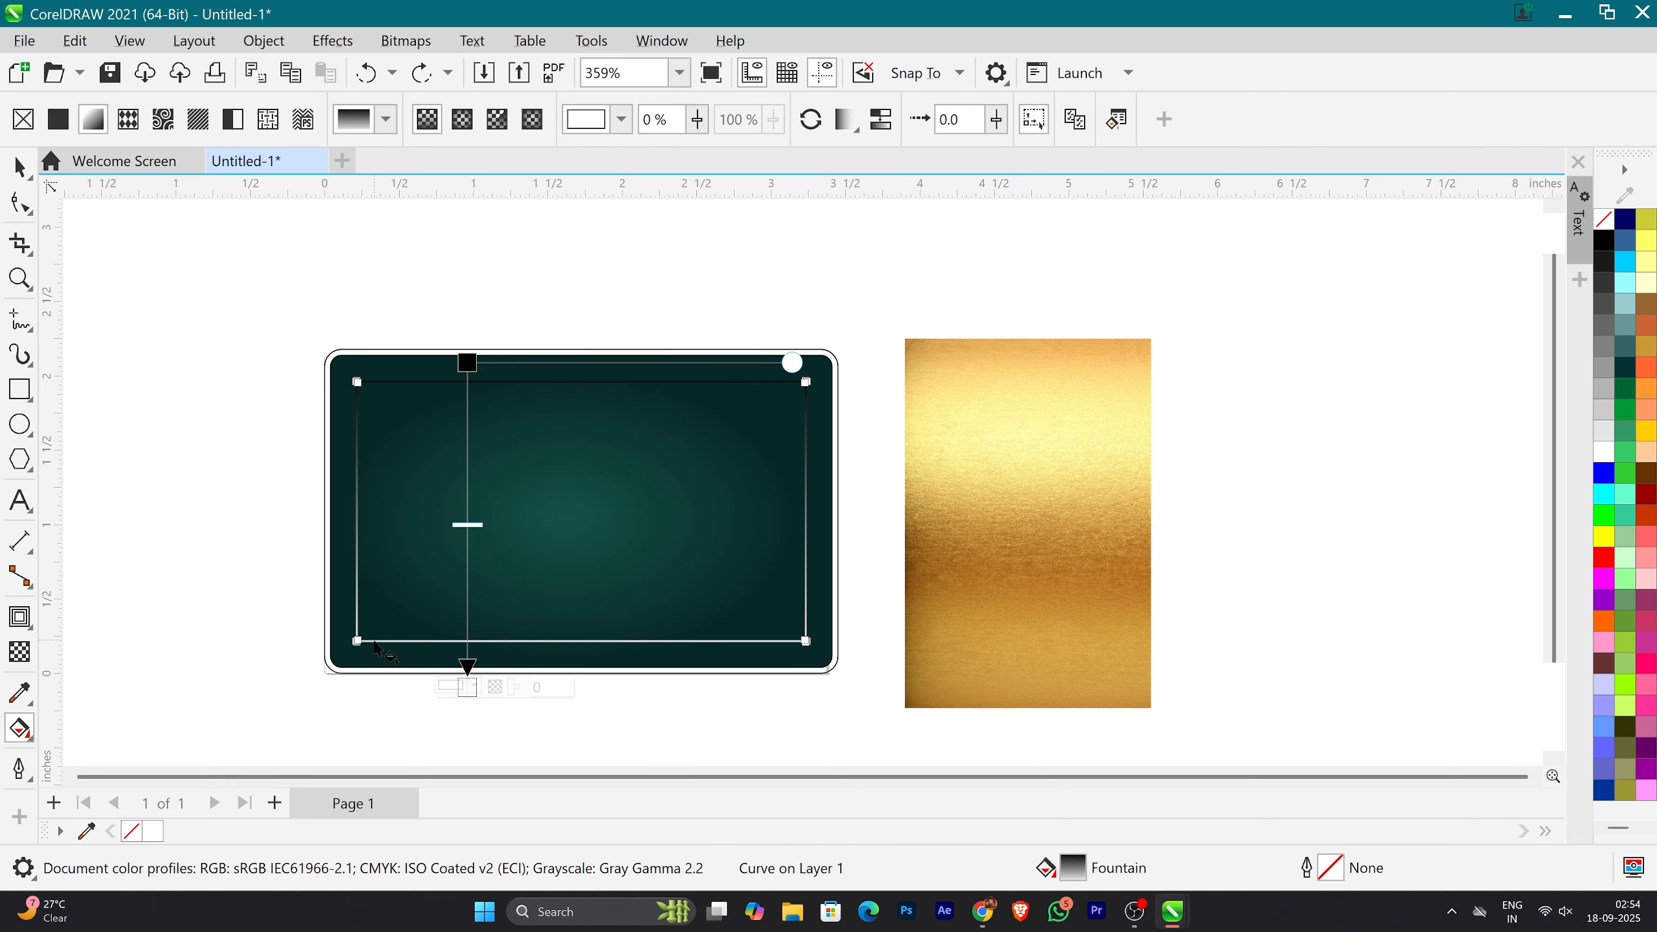
click(468, 363)
click(474, 363)
click(688, 725)
click(1007, 454)
click(799, 711)
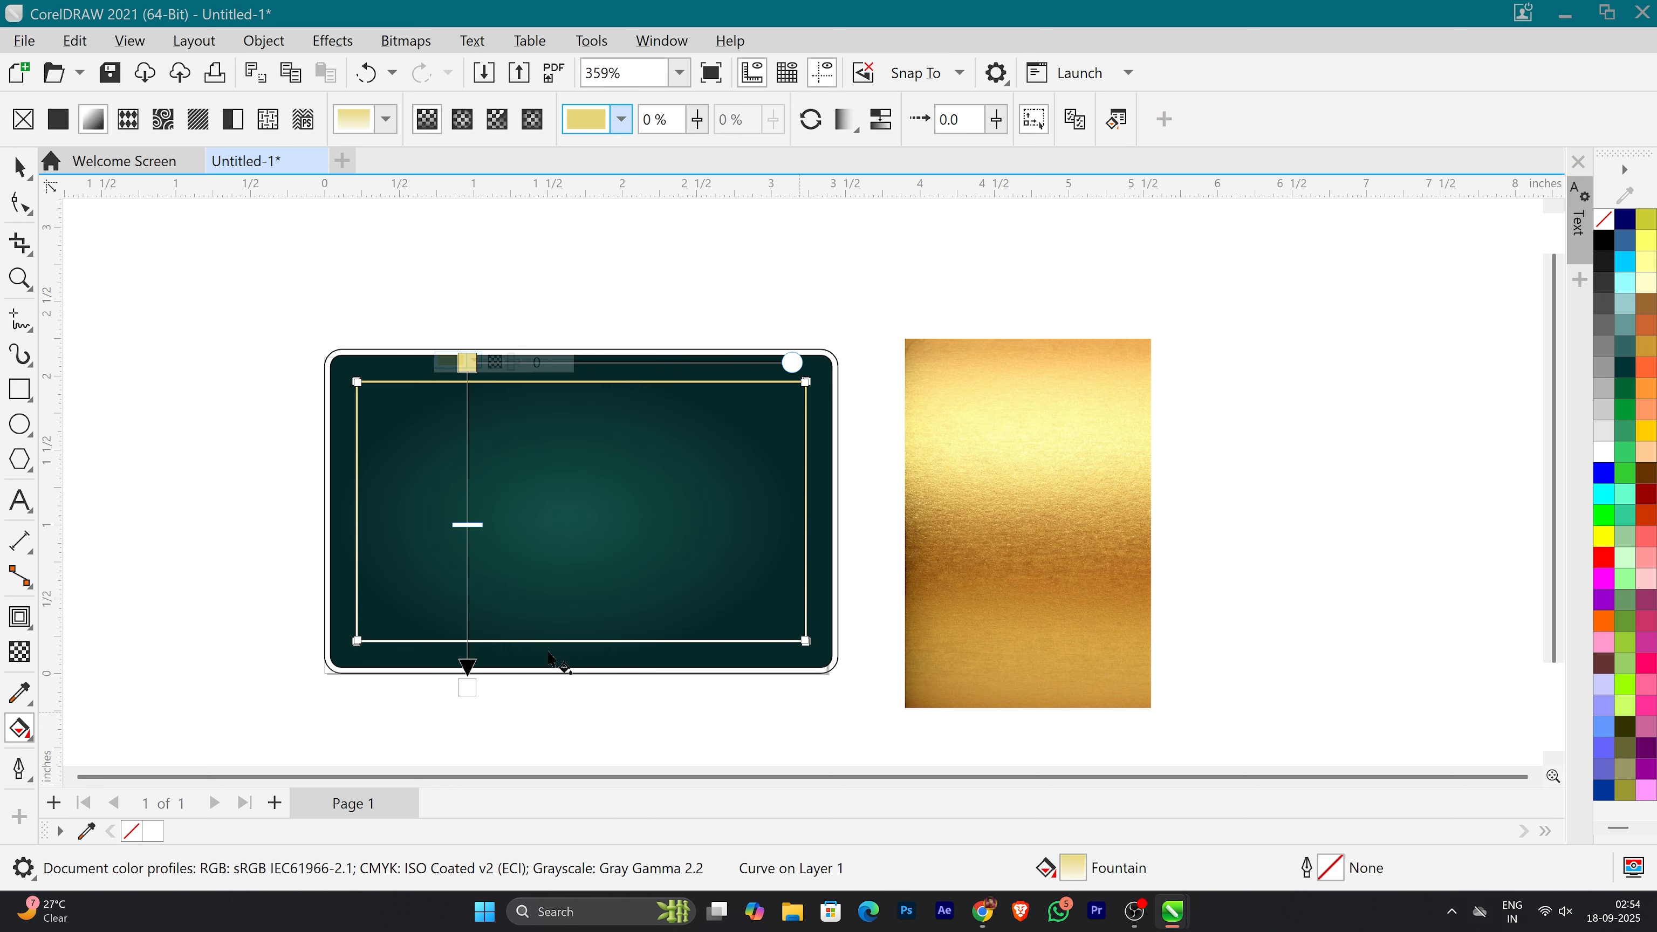
Step: Set the end colour of the frame's gradient to a darker gold sampled from the gold texture
click(468, 688)
click(477, 690)
click(688, 641)
click(1094, 565)
click(1283, 500)
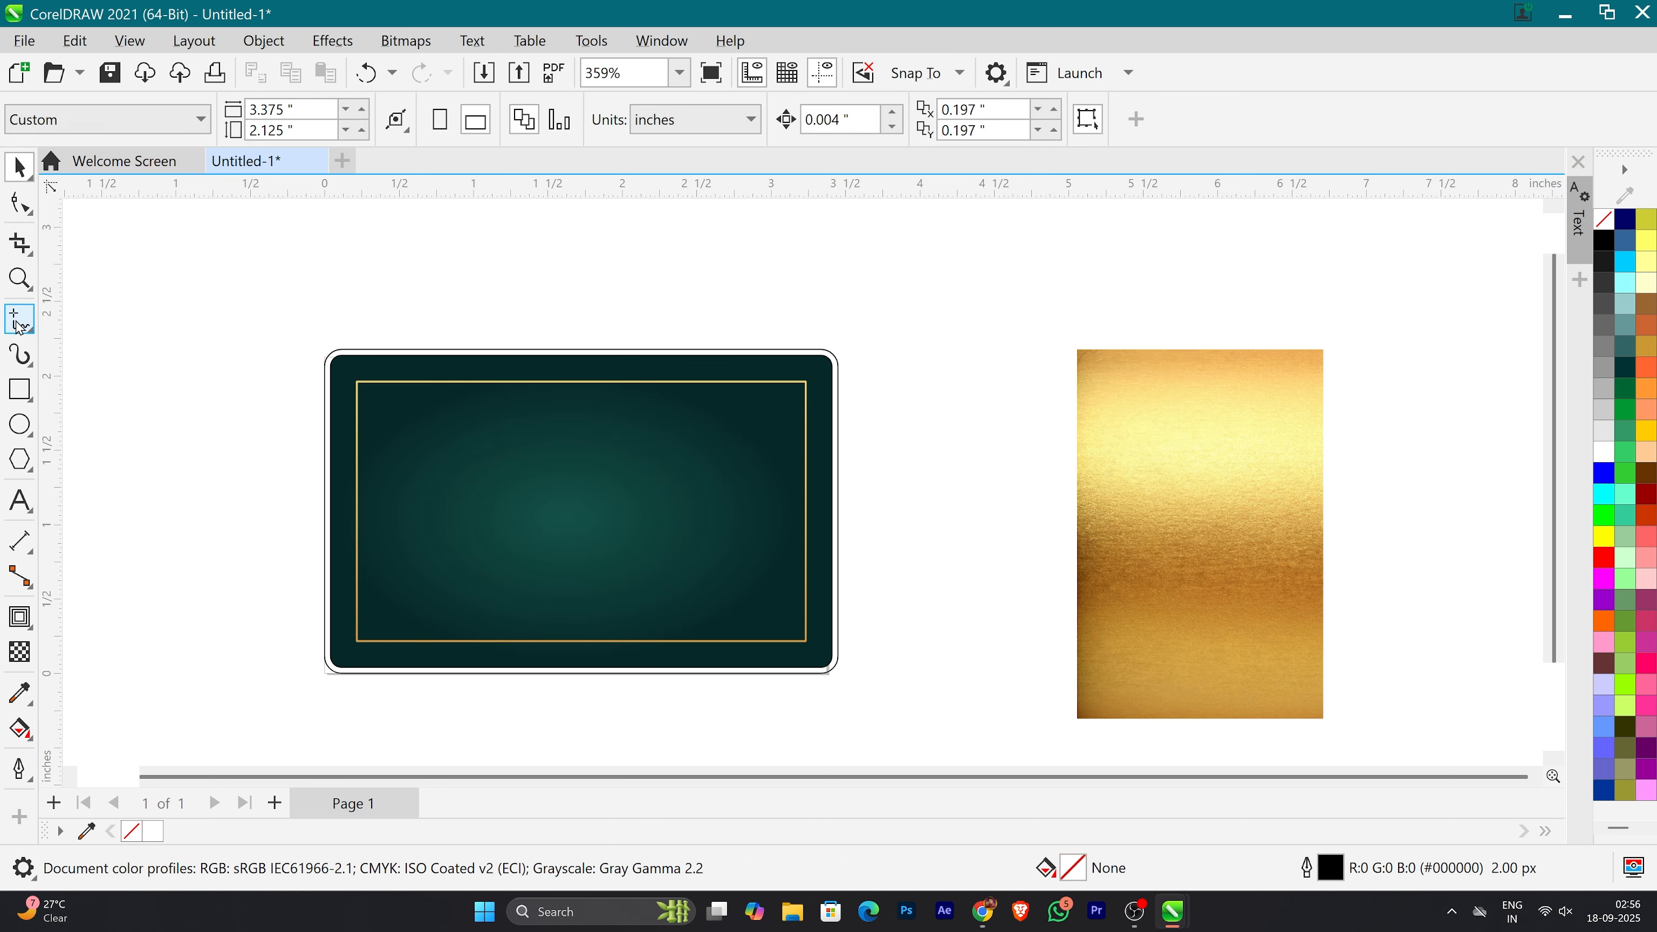
Step: Draw a straight diagonal line from the card's top edge to its lower-right corner, spanning about 1.99 by 2.18 inches
click(18, 324)
click(576, 353)
key(Escape)
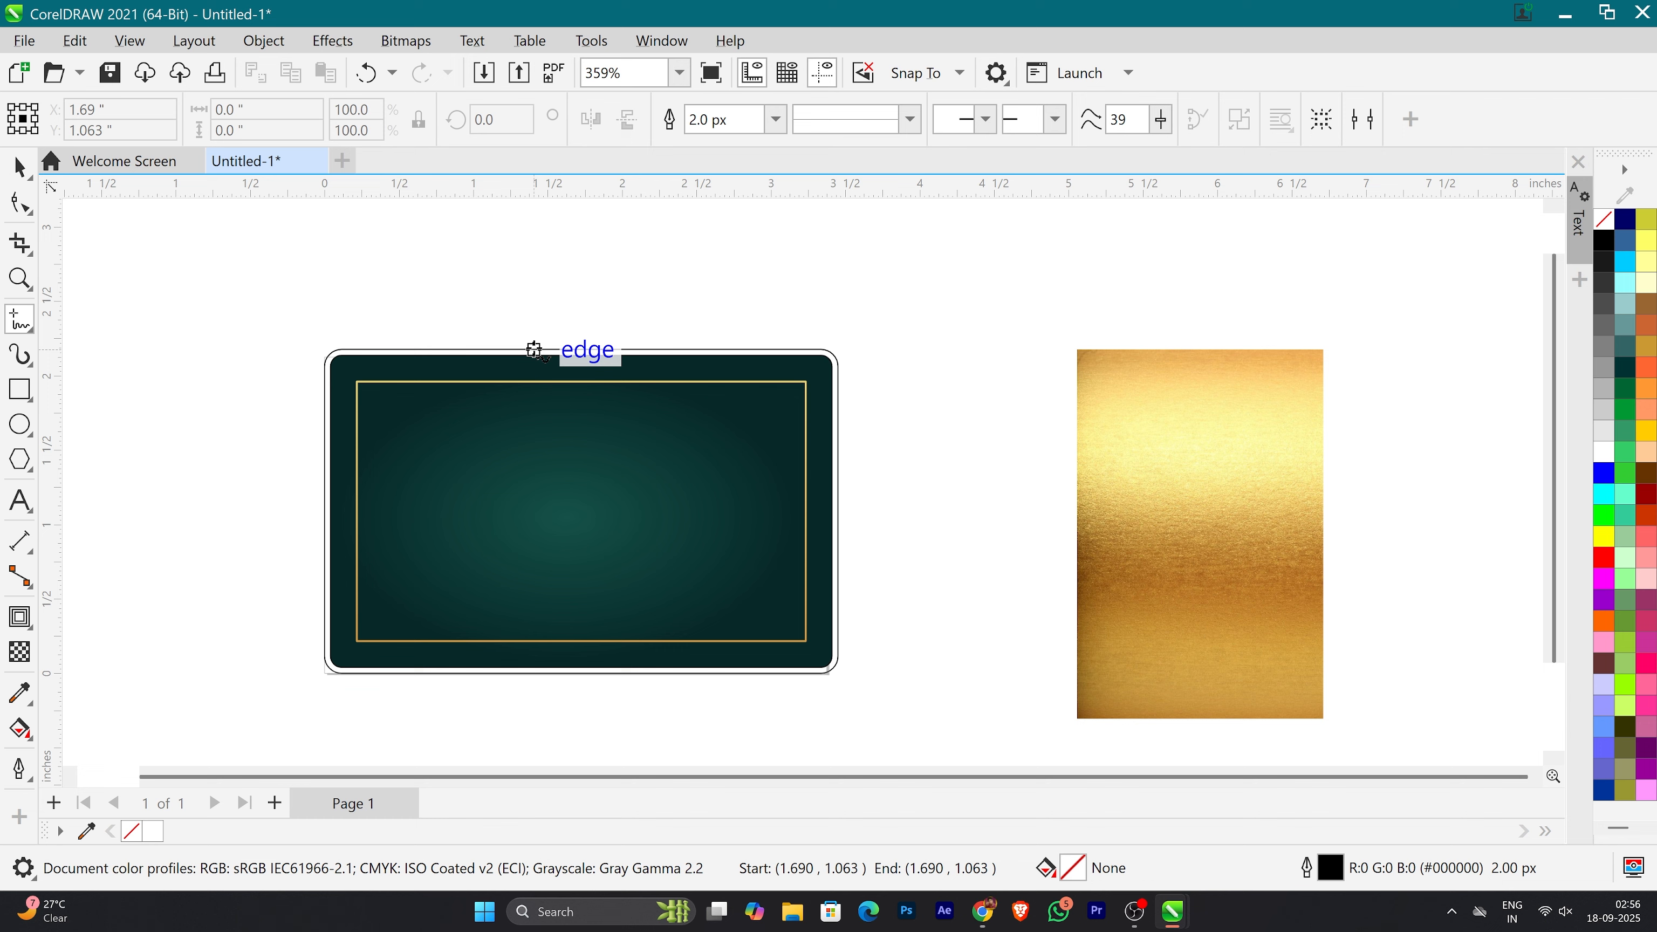
click(535, 350)
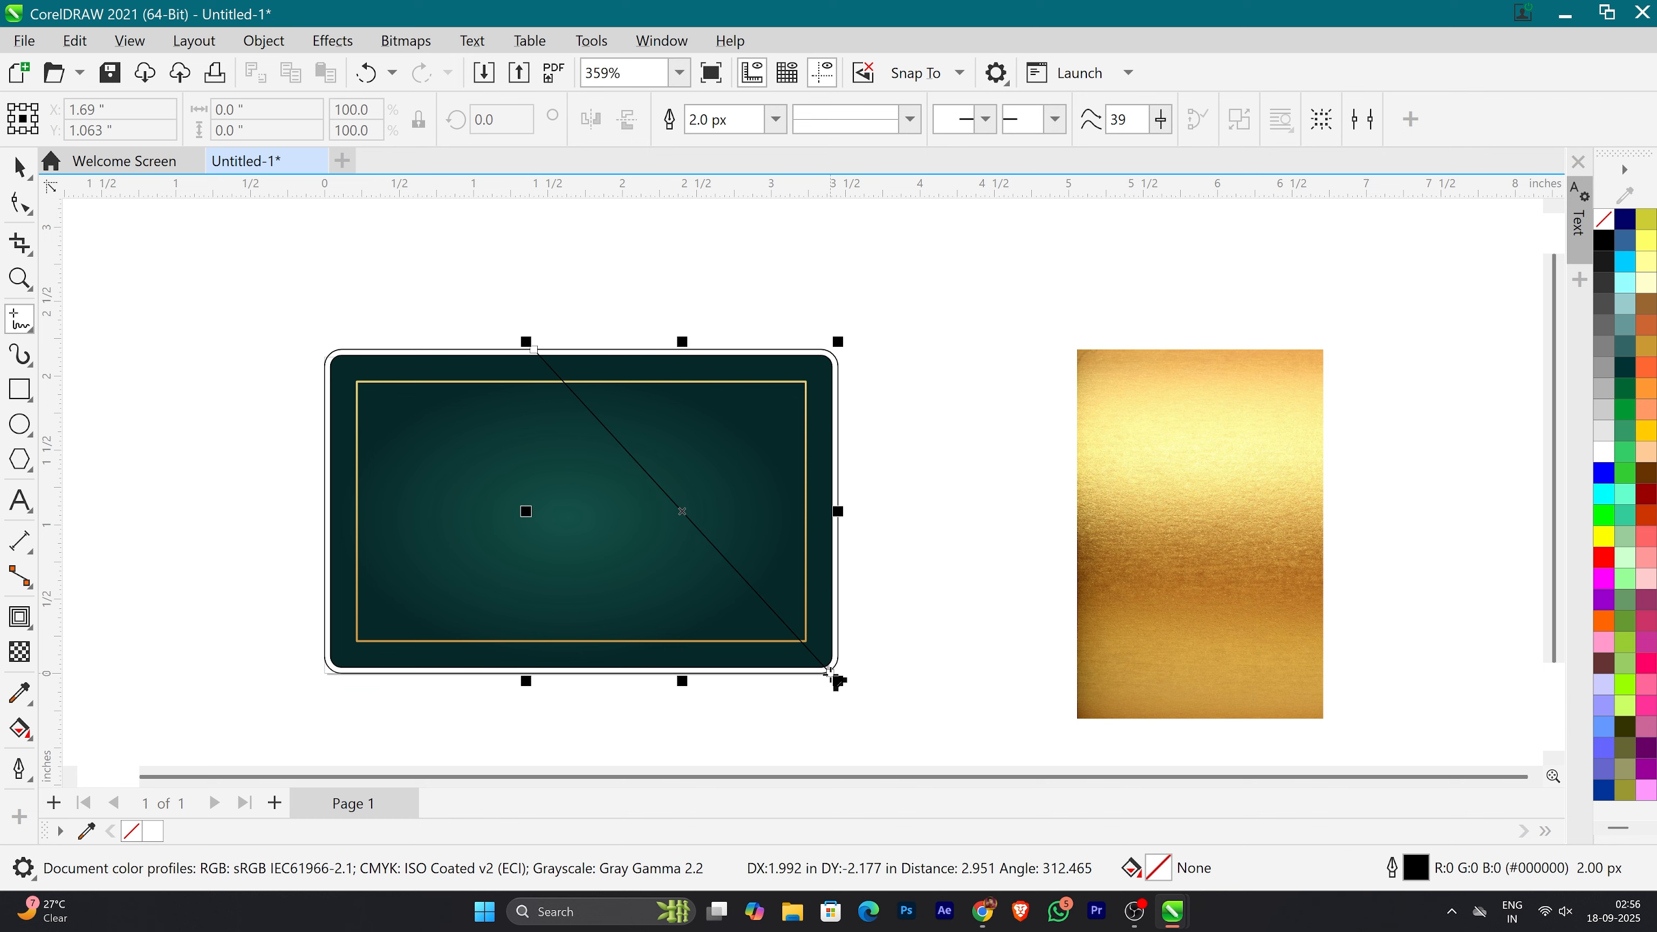
click(833, 676)
click(906, 453)
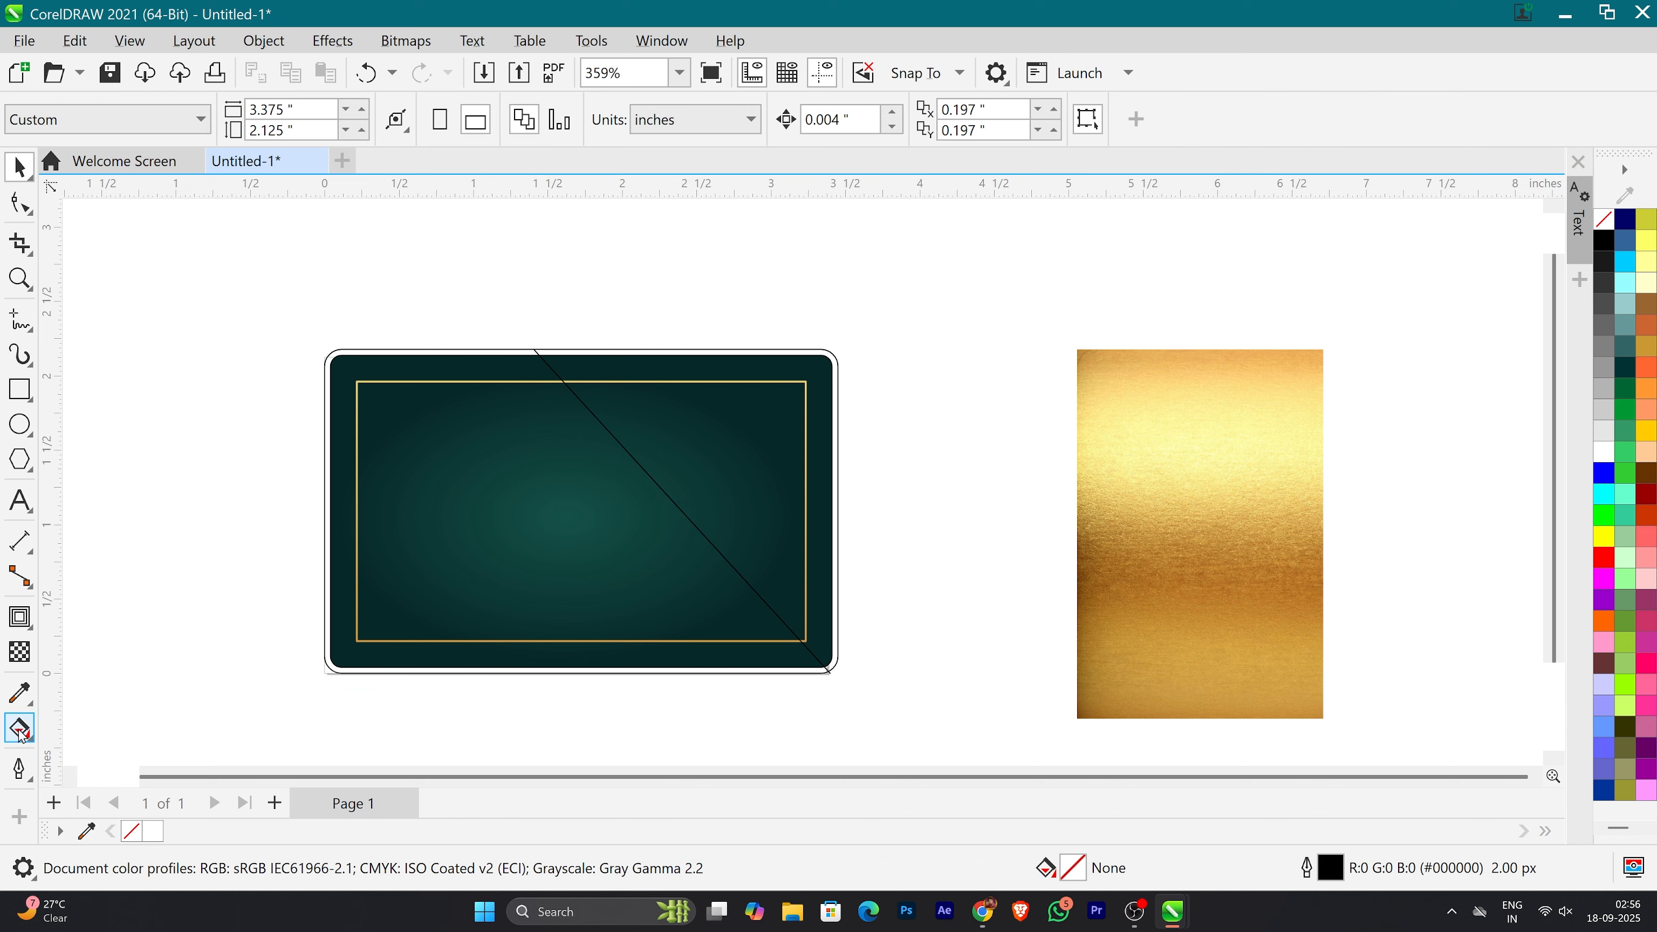
click(19, 730)
click(102, 760)
click(729, 481)
click(13, 164)
key(Delete)
drag(545, 581, 1113, 612)
key(ctrl+z)
Step: Move the gold frame off the card, and Smart Fill the card area left of the diagonal line with #336699
click(920, 609)
drag(807, 604, 1440, 621)
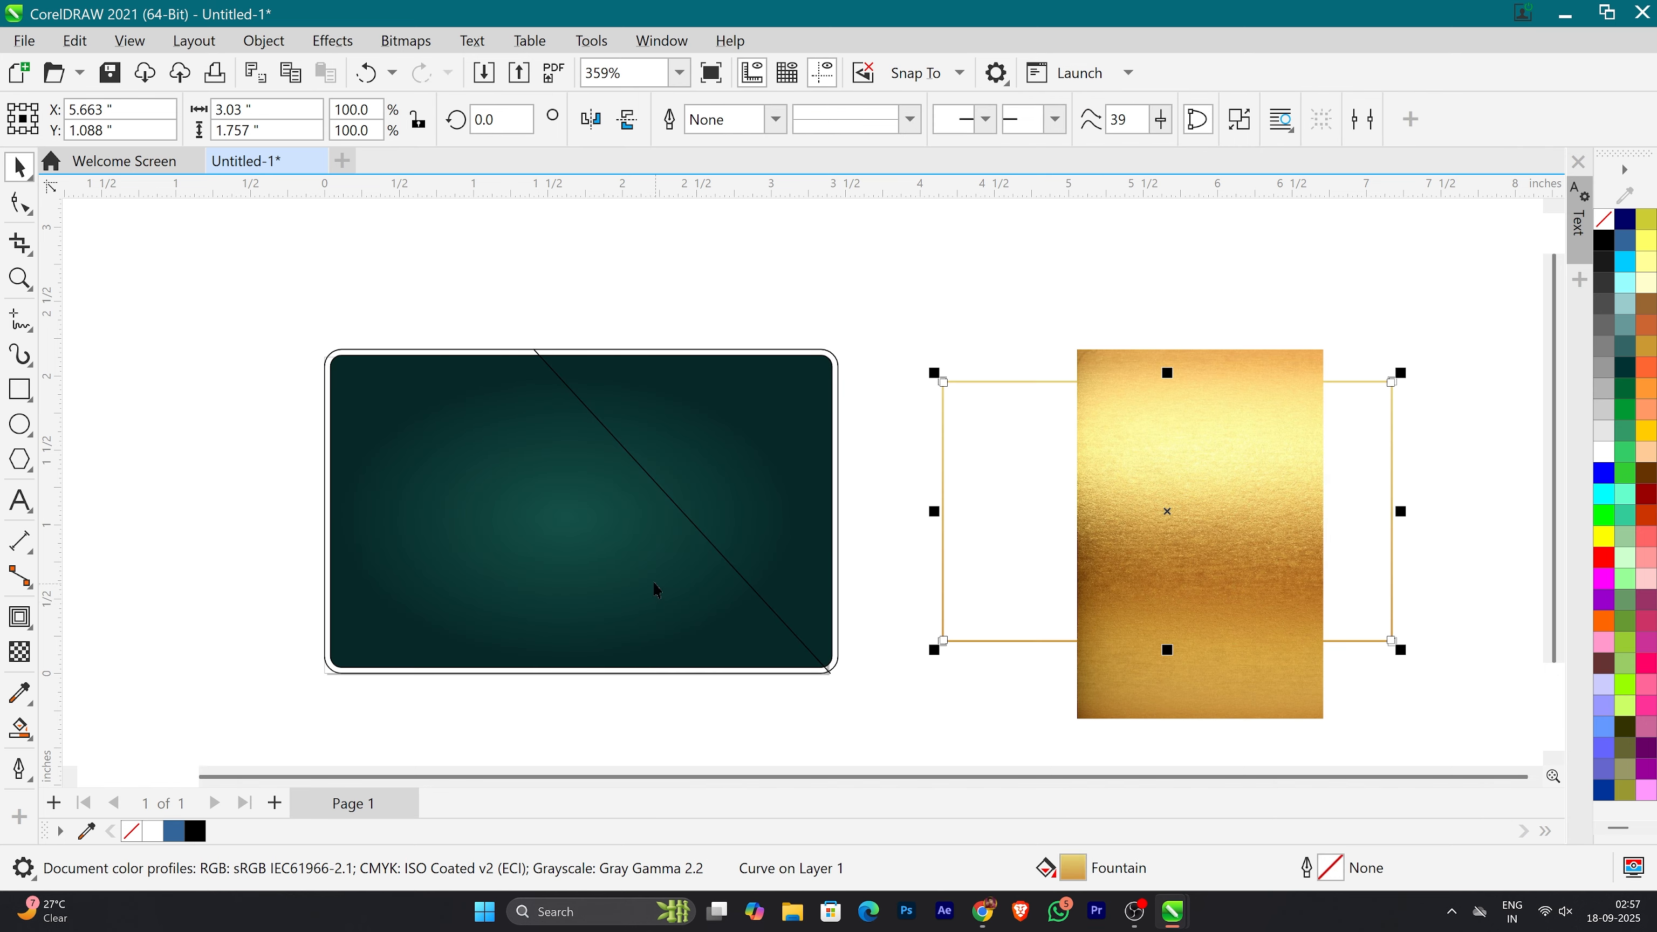
click(19, 728)
click(495, 592)
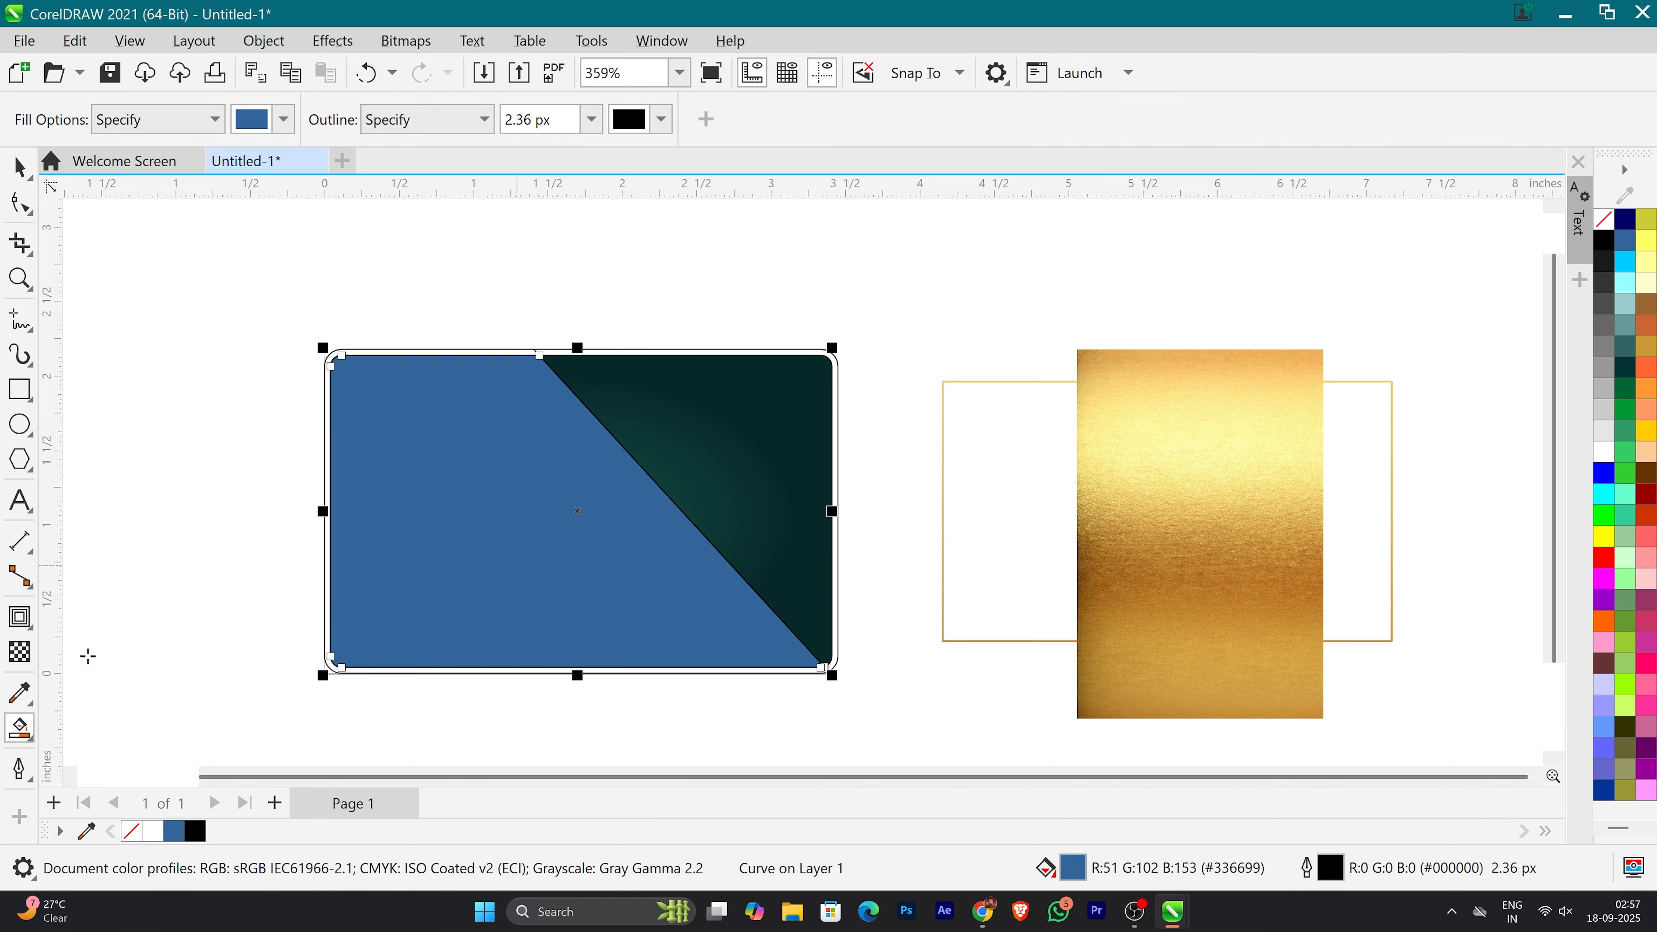
Step: Apply an elliptical fountain fill to the new blue shape, with its centre near the middle of the card
click(19, 728)
click(106, 736)
drag(525, 522, 725, 519)
click(462, 121)
drag(586, 521, 544, 525)
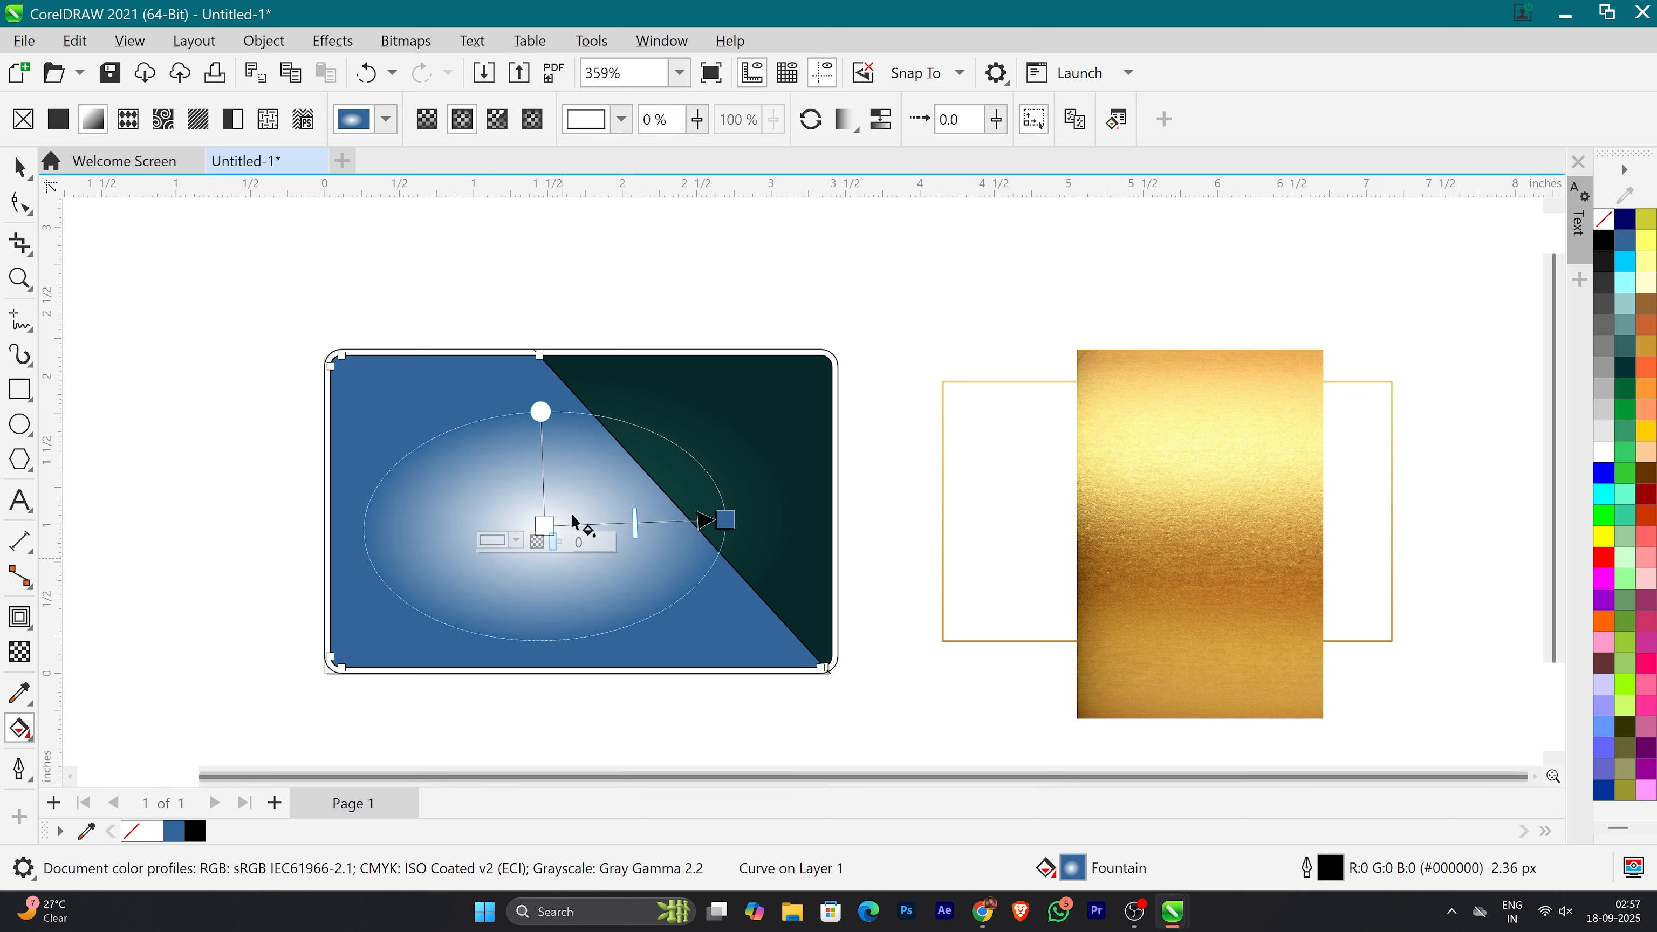
Step: Colour the shape's gradient with teals sampled from the card background, #0E3C38 at the centre and #072929 at the outer edge
click(507, 553)
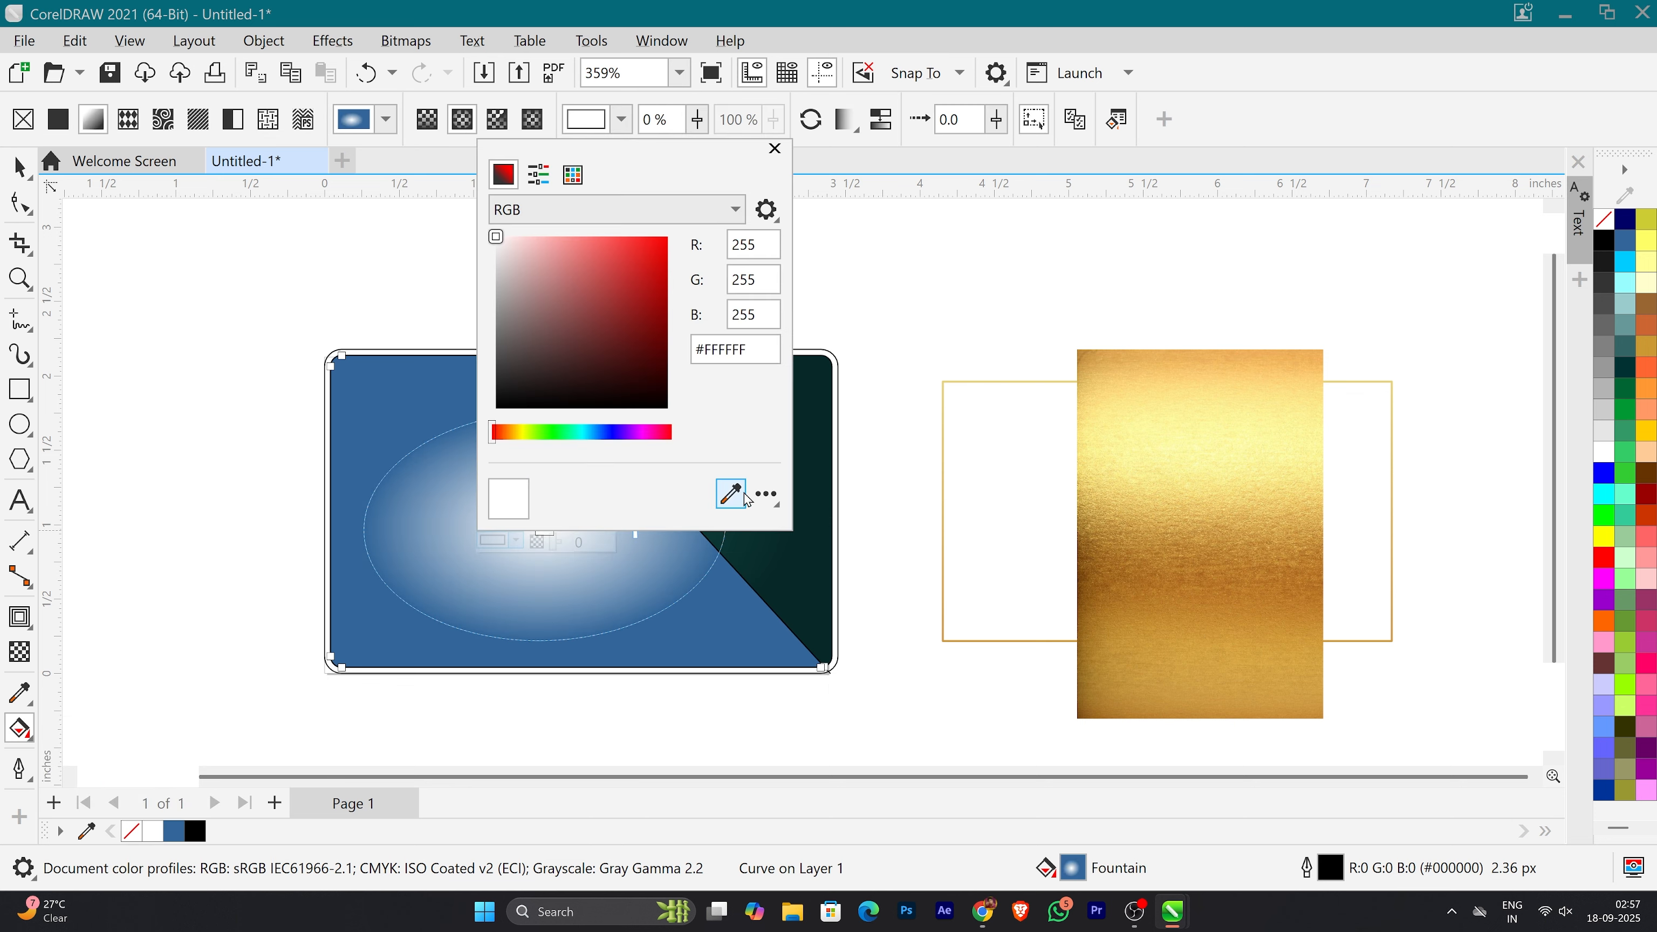
drag(653, 150, 354, 363)
click(432, 707)
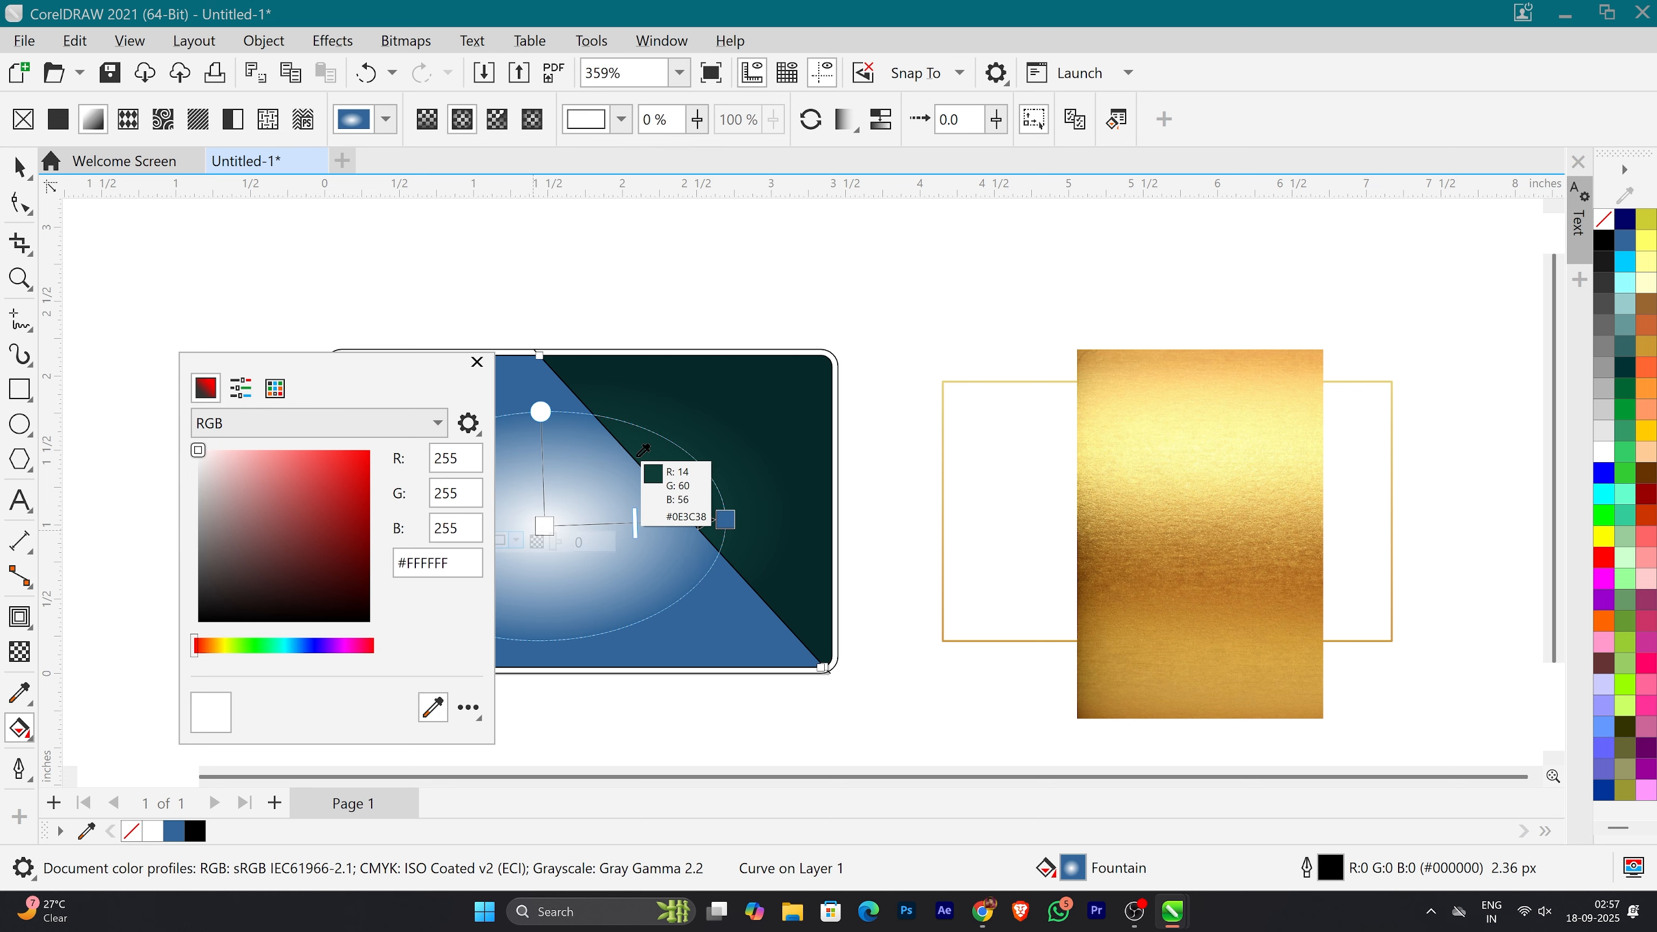
click(643, 460)
click(726, 520)
click(697, 534)
click(910, 488)
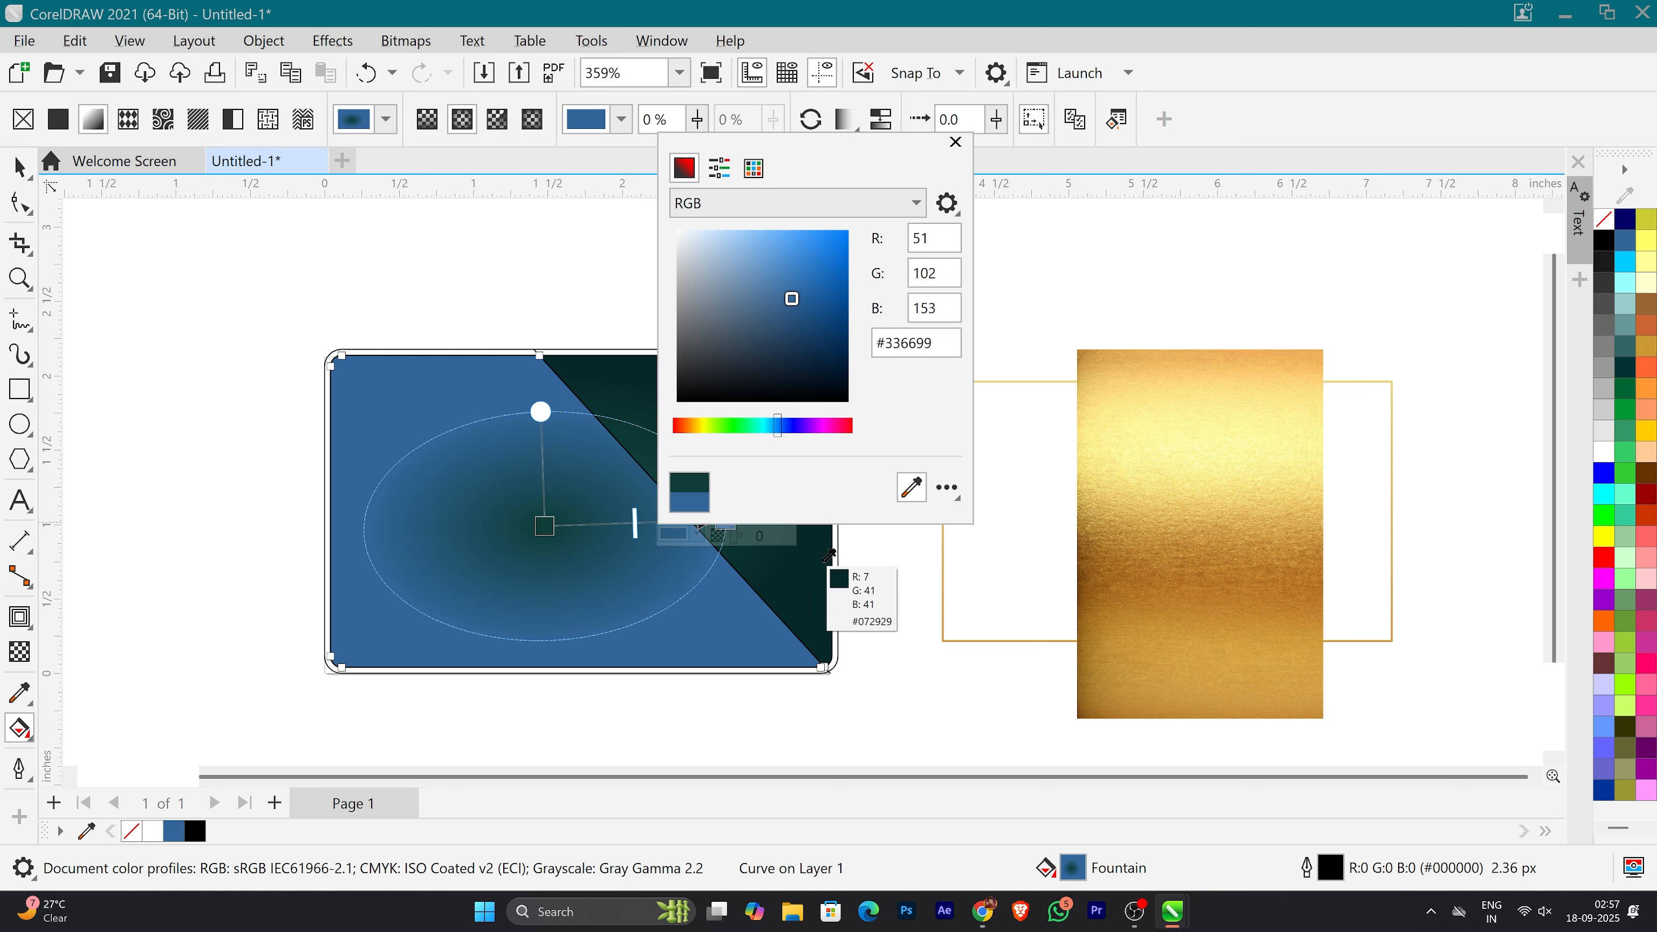
click(824, 570)
click(955, 144)
Step: Fine-tune the centre colour of the shape's gradient to a slightly brighter teal
click(545, 526)
click(517, 542)
drag(630, 368, 640, 363)
click(864, 285)
click(20, 166)
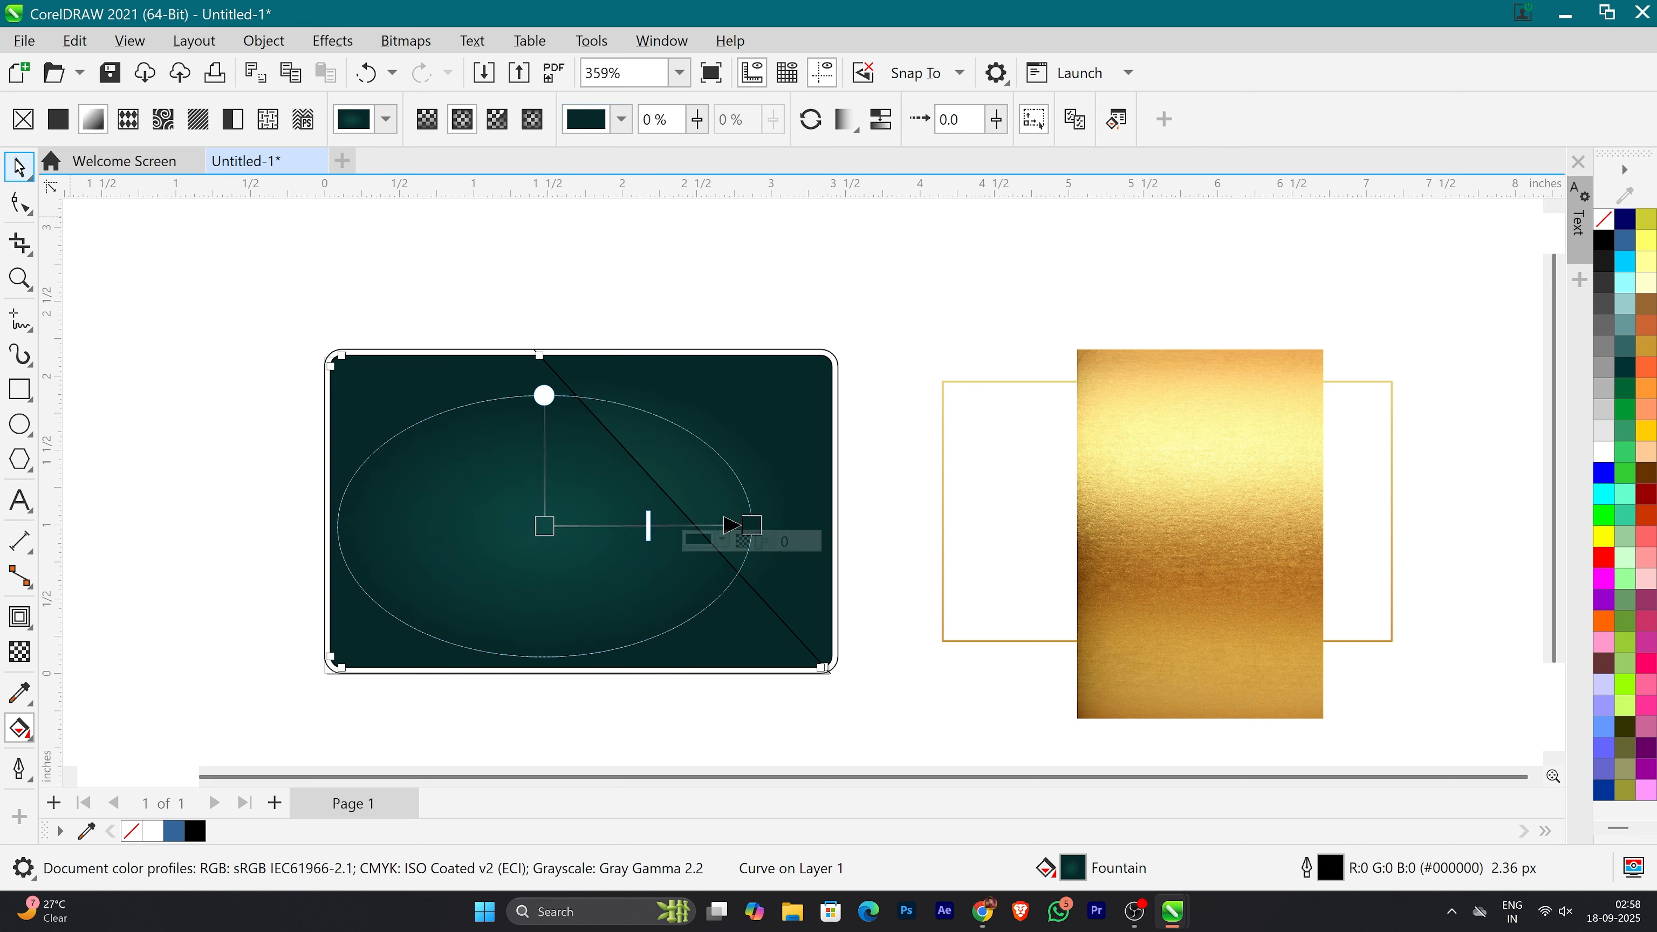
Step: Reposition the shape's elliptical gradient so its centre sits closer to the diagonal edge
click(146, 401)
click(19, 728)
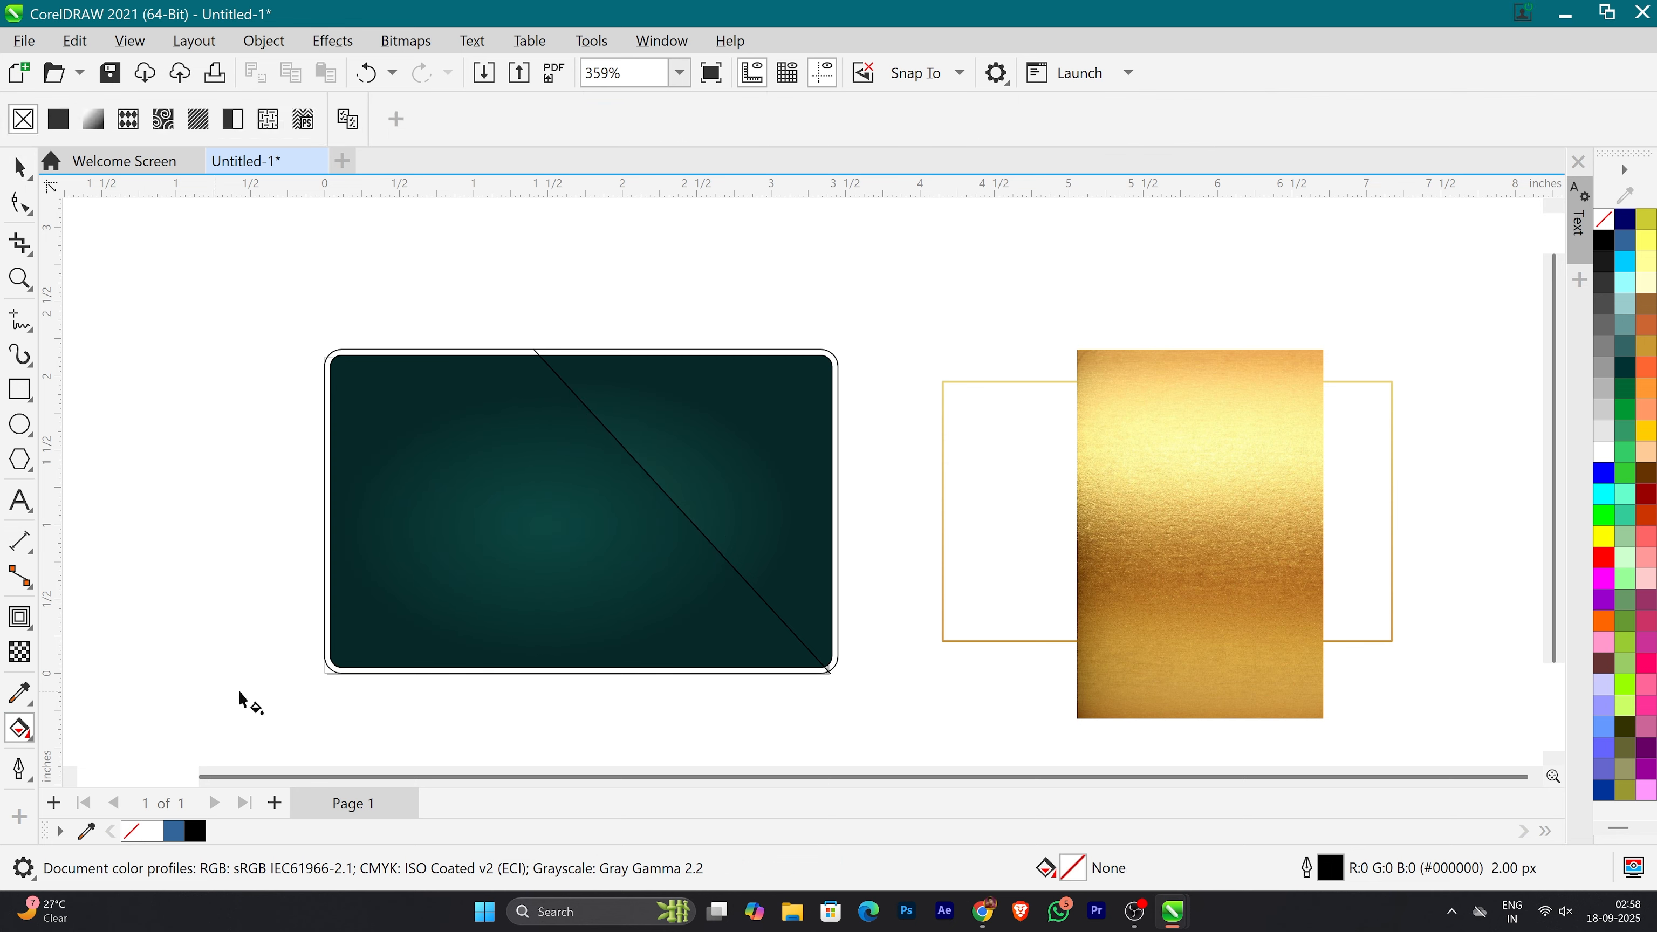
drag(597, 519, 794, 532)
key(space)
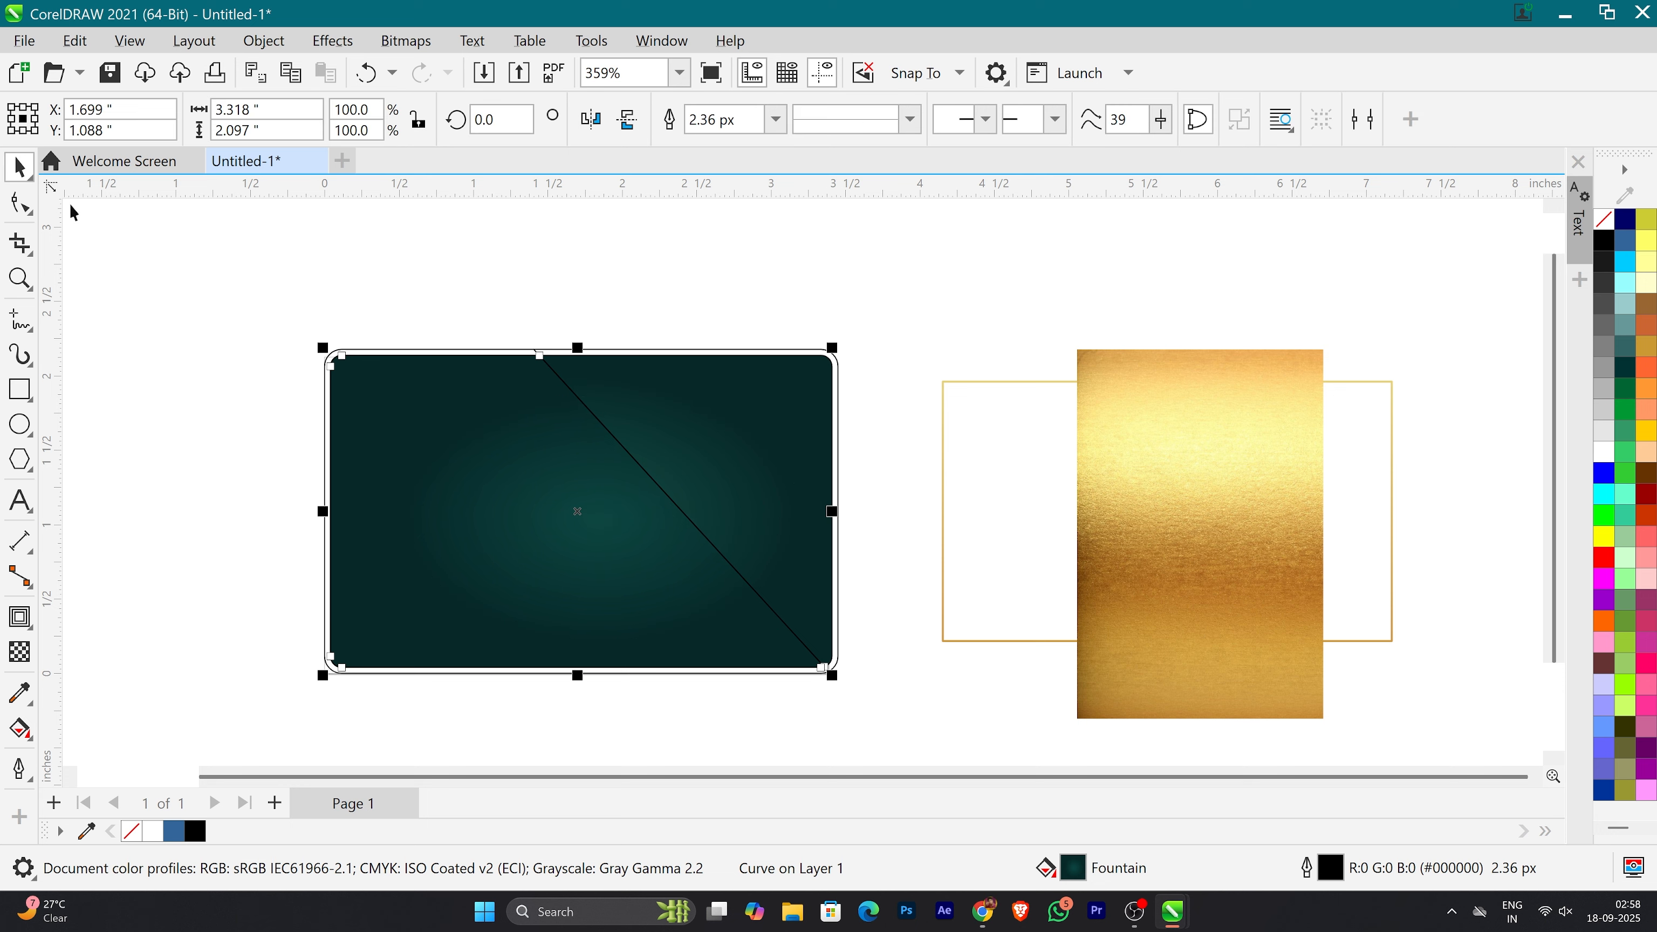
Step: Add a black Multiply drop shadow to the diagonal shape, cast toward the card's right edge, with opacity 78 and feather 9
click(13, 619)
click(101, 619)
drag(577, 511, 835, 471)
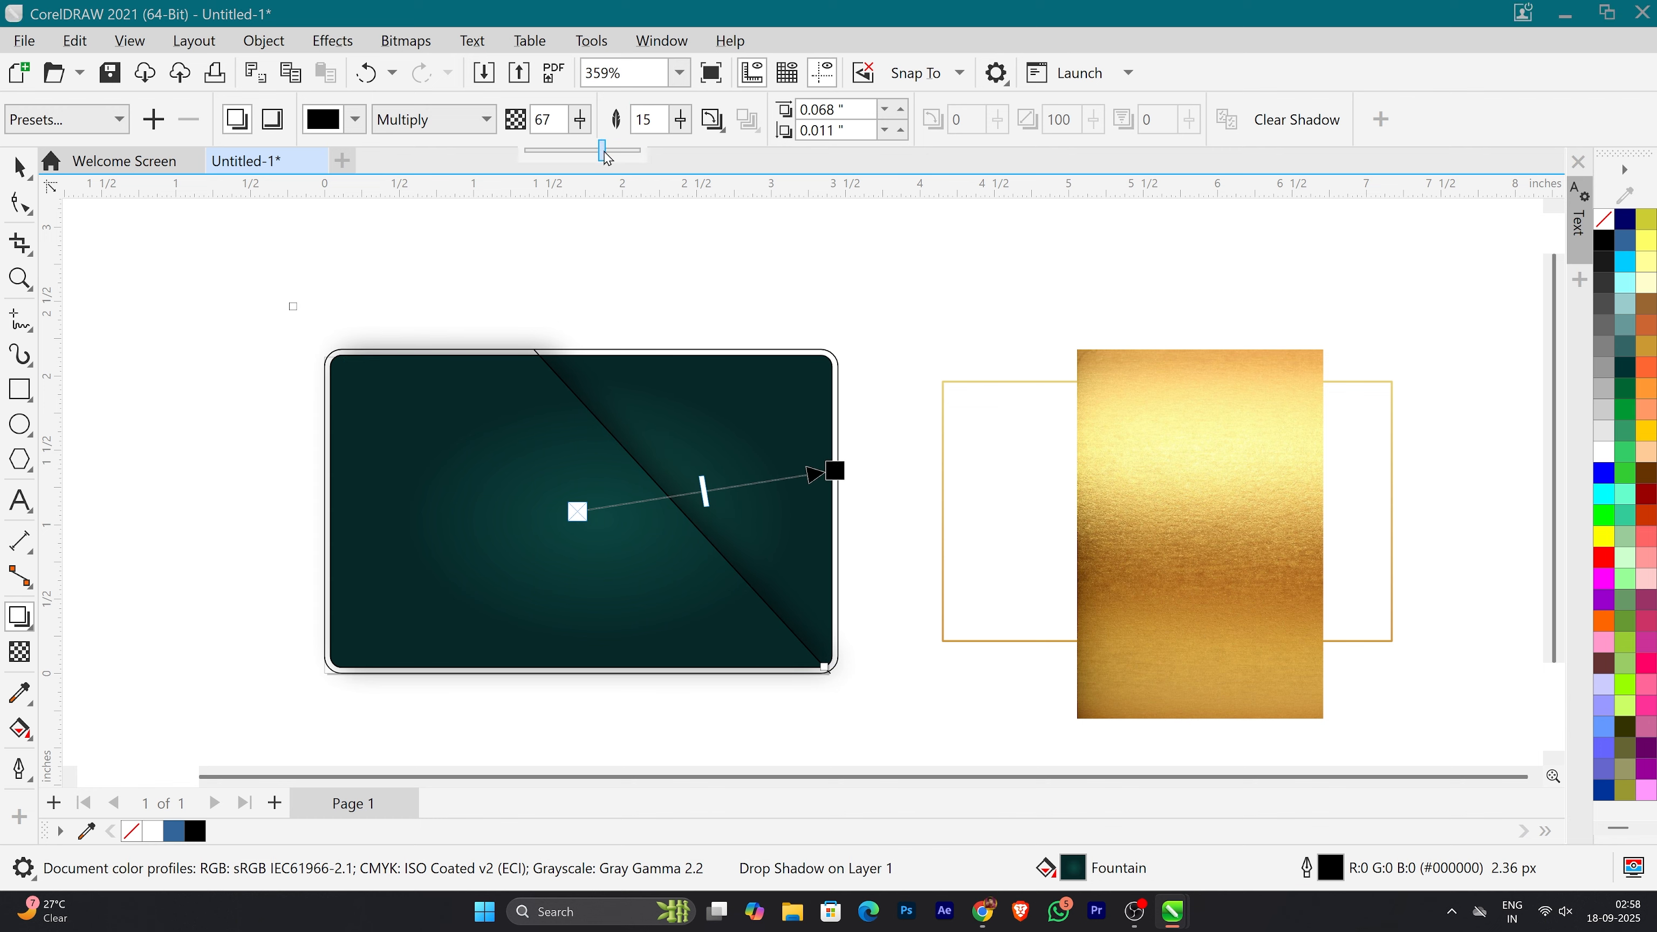
drag(606, 158, 677, 156)
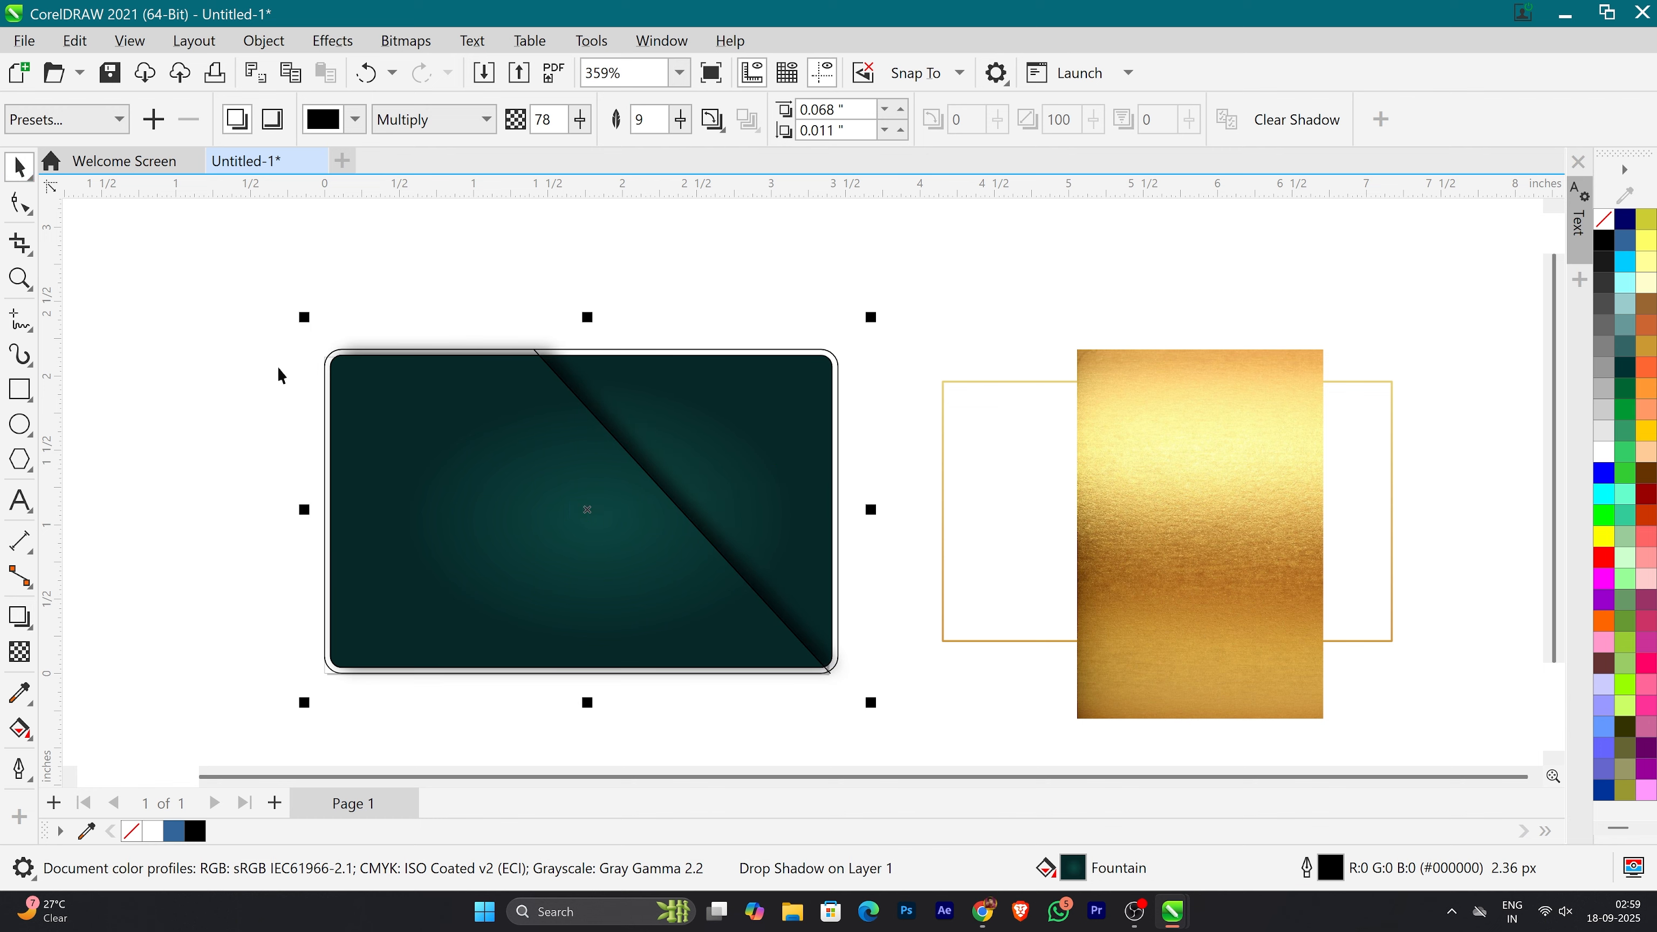
click(313, 308)
Step: Remove the outline of the diagonal shape
click(717, 575)
right_click(1604, 219)
click(969, 297)
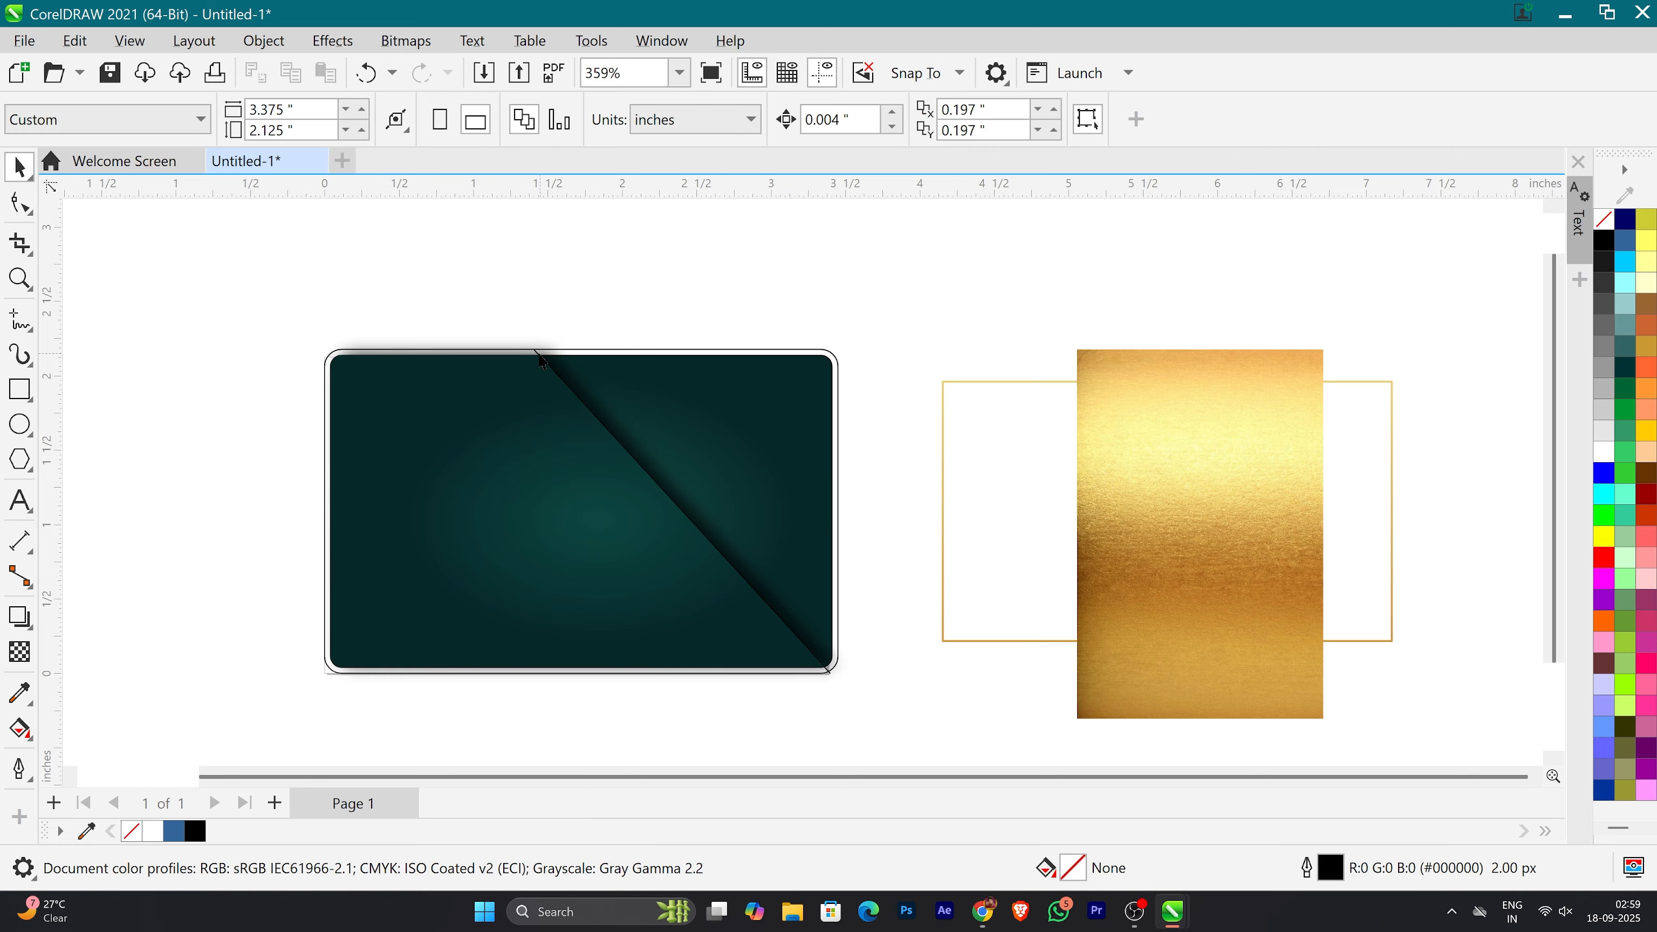
Step: Adjust the end of the diagonal edge where it meets the card's top border
click(538, 359)
scroll(556, 348, up, 13)
drag(424, 385, 406, 399)
click(1175, 261)
scroll(751, 307, down, 13)
scroll(982, 612, up, 15)
drag(926, 637, 998, 638)
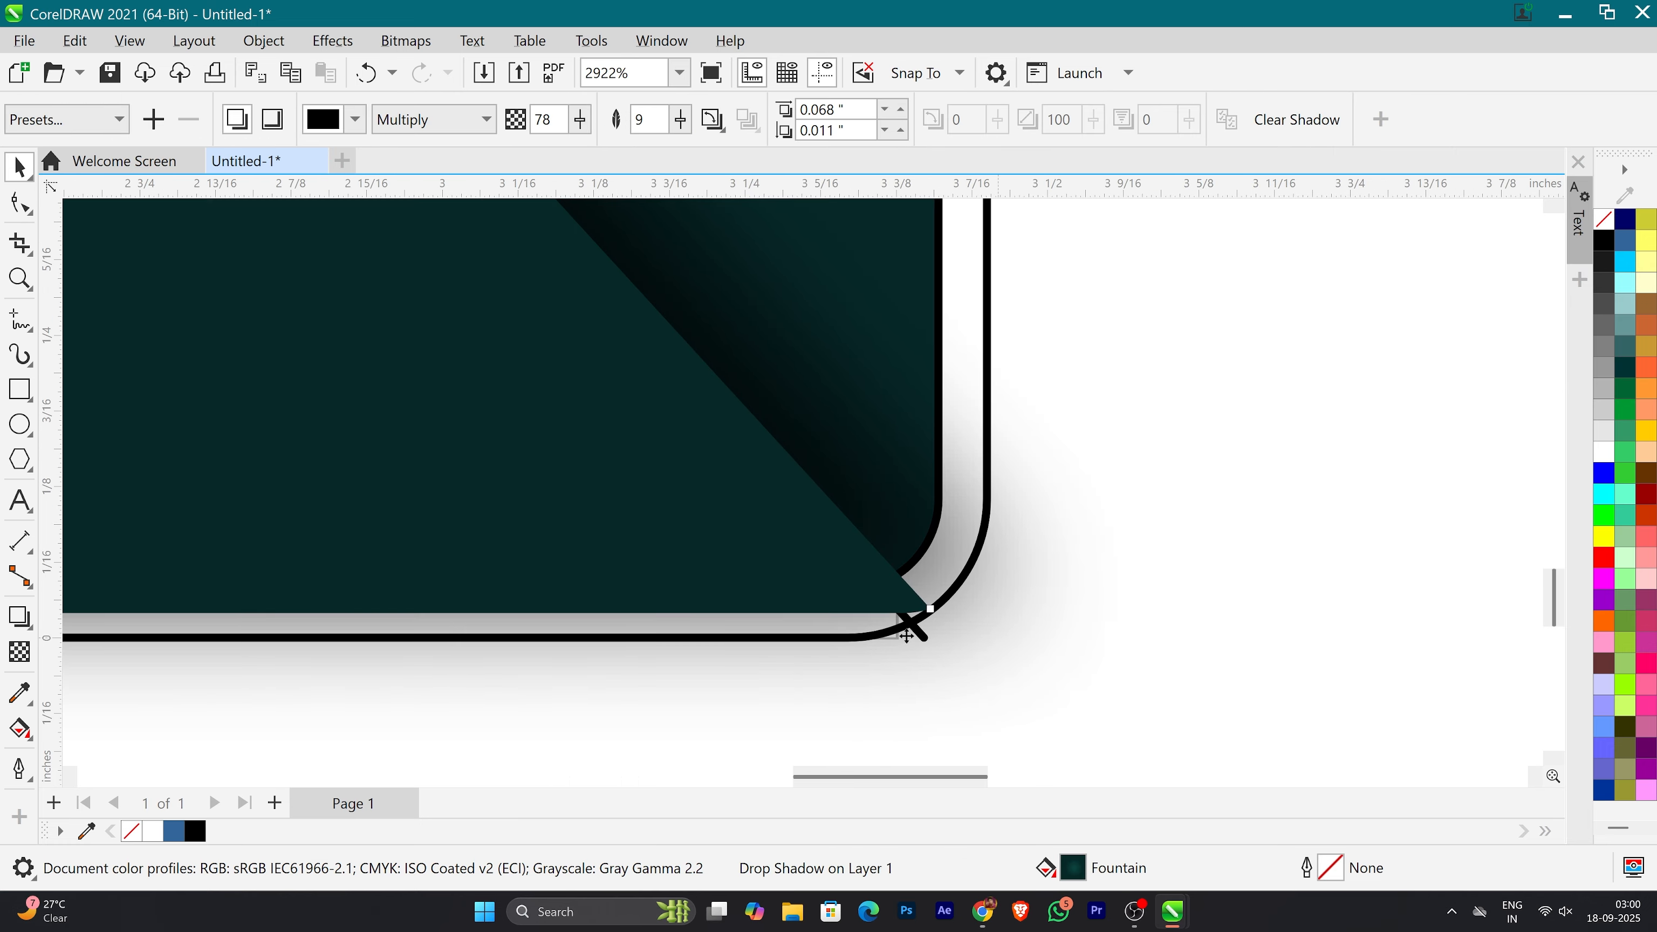
scroll(954, 624, down, 13)
key(ctrl+z)
key(ctrl+z)
key(ctrl+z)
key(ctrl+shift+z)
key(ctrl+shift+z)
click(971, 647)
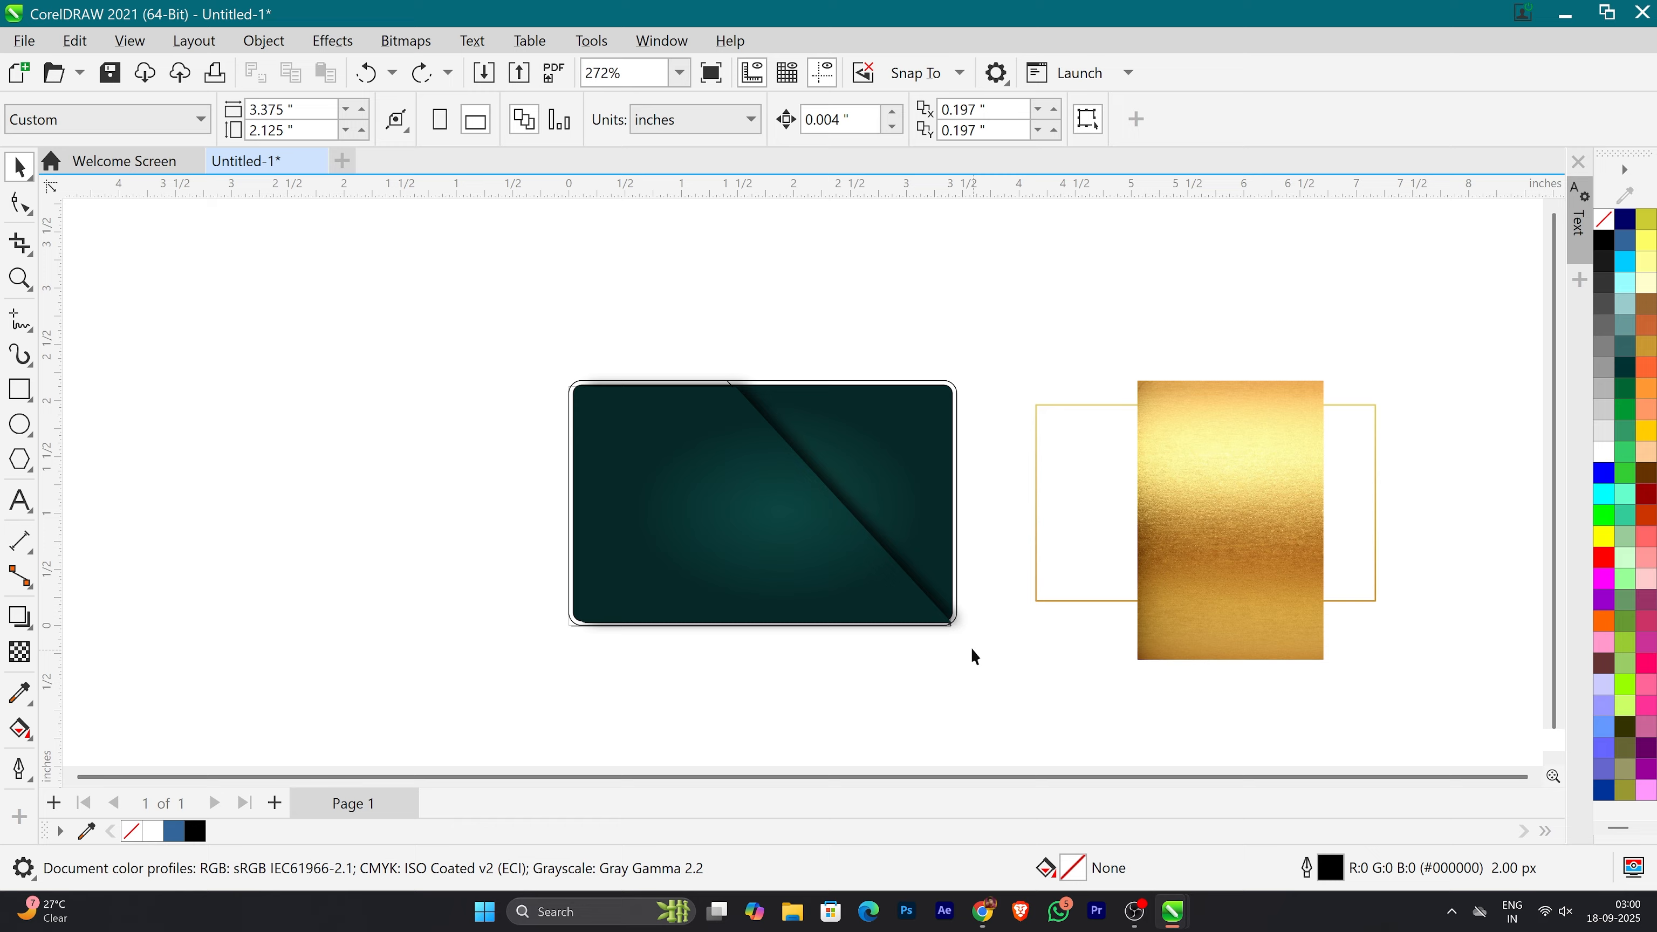
Step: Send the diagonal shape back one level behind the drawn line and remove the line's outline
scroll(870, 565, up, 5)
click(879, 578)
key(ctrl+Page_Down)
click(1106, 736)
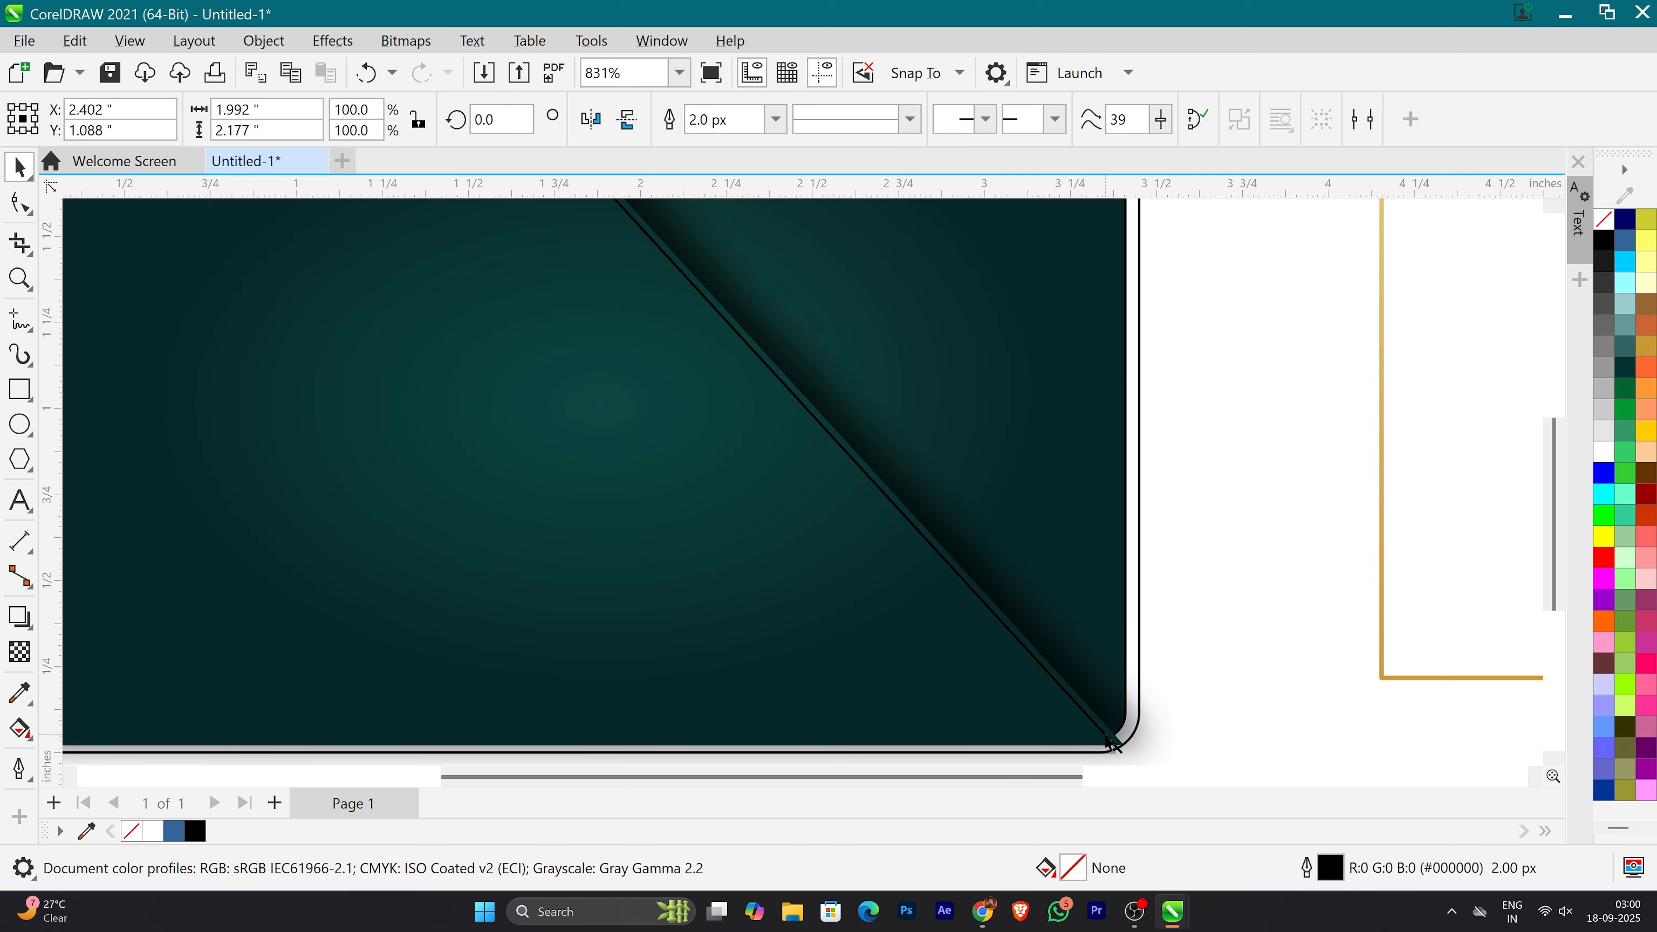
scroll(1107, 738, down, 5)
right_click(1603, 217)
click(1526, 236)
Step: Move the gold frame back onto the card, inset from its edges
scroll(1116, 740, up, 10)
click(987, 659)
scroll(1008, 670, down, 11)
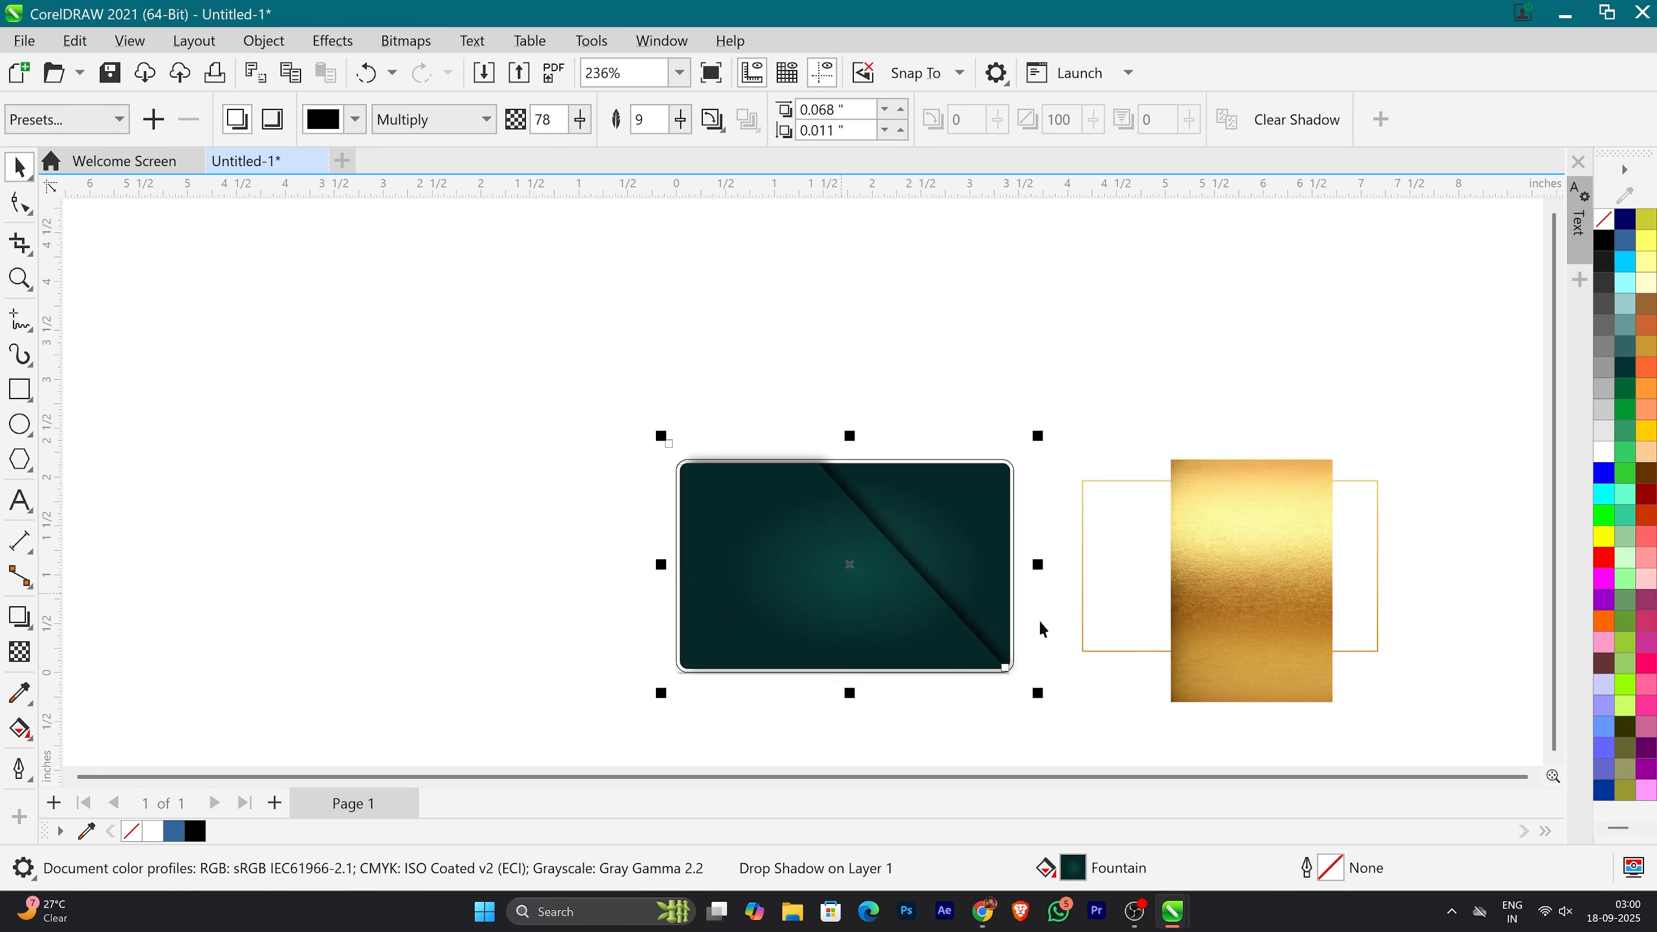
scroll(1042, 628, up, 2)
click(1040, 303)
scroll(551, 506, up, 1)
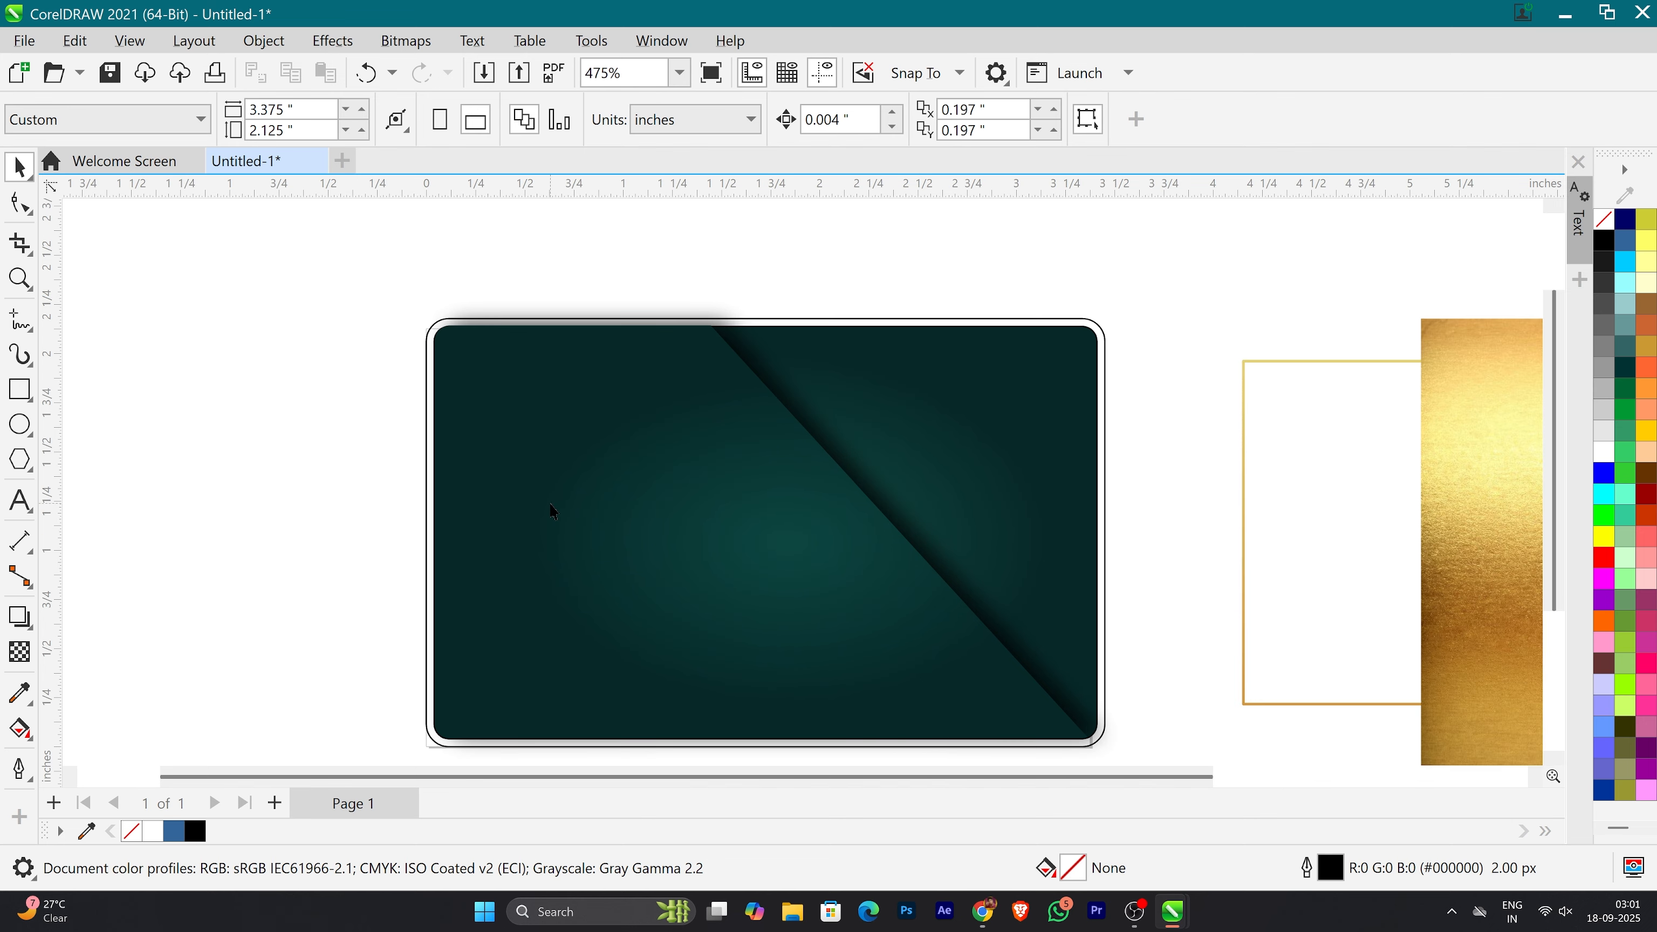
drag(1244, 572, 480, 553)
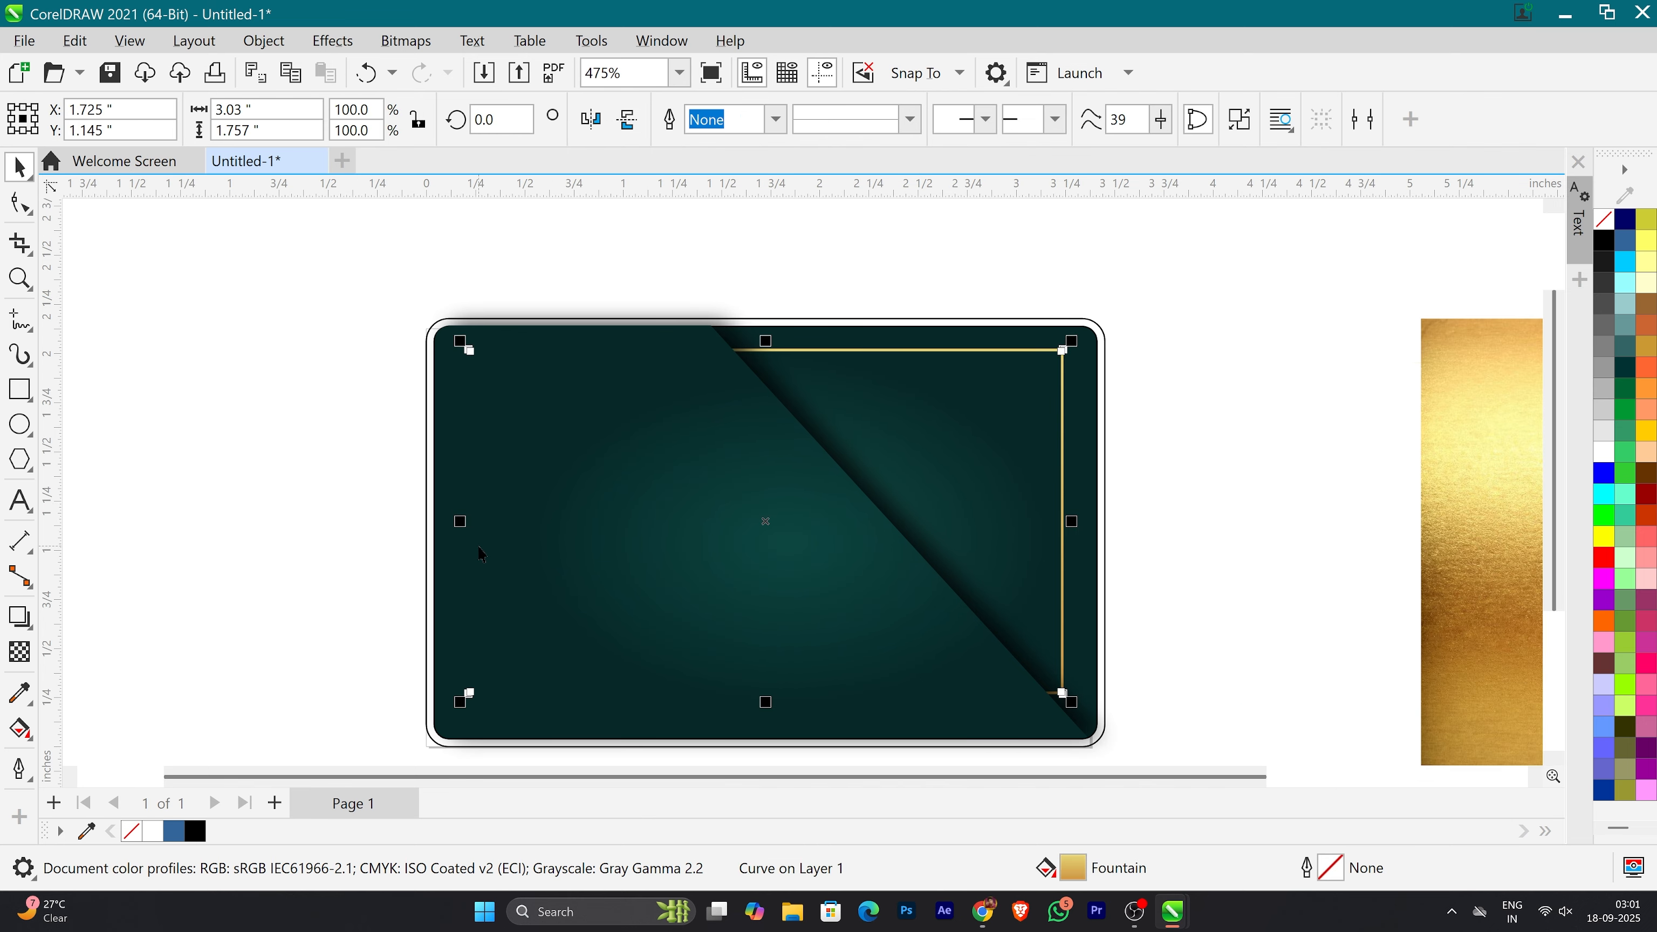
Step: Center the gold frame on the page
key(p)
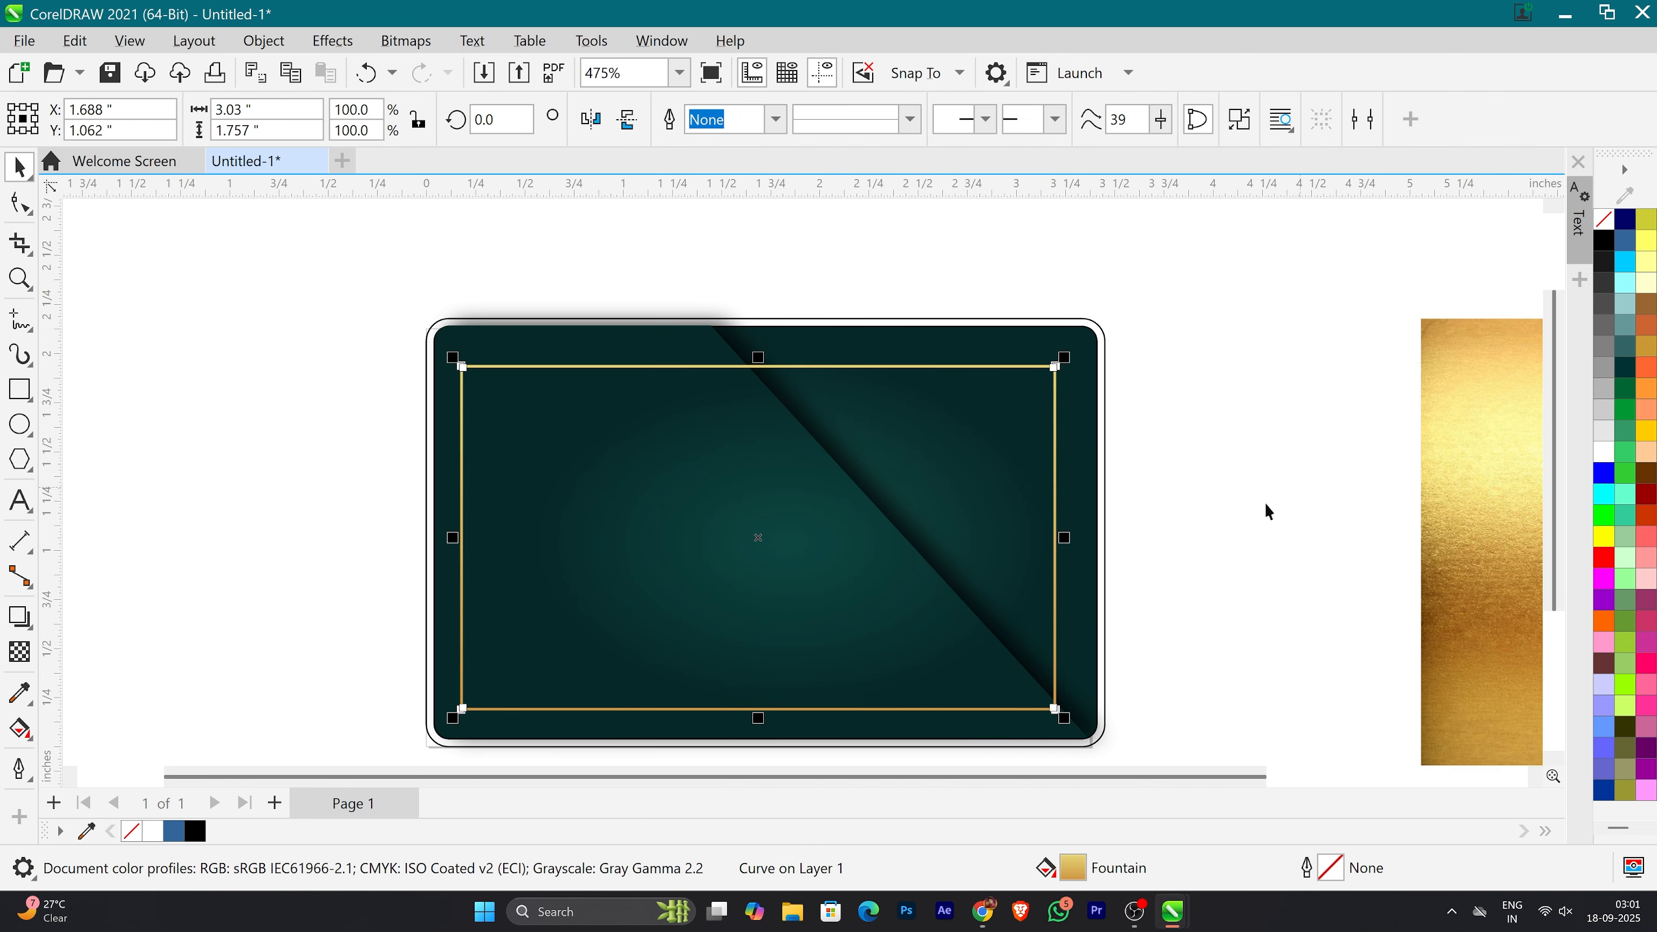
click(1267, 506)
click(750, 570)
click(1228, 537)
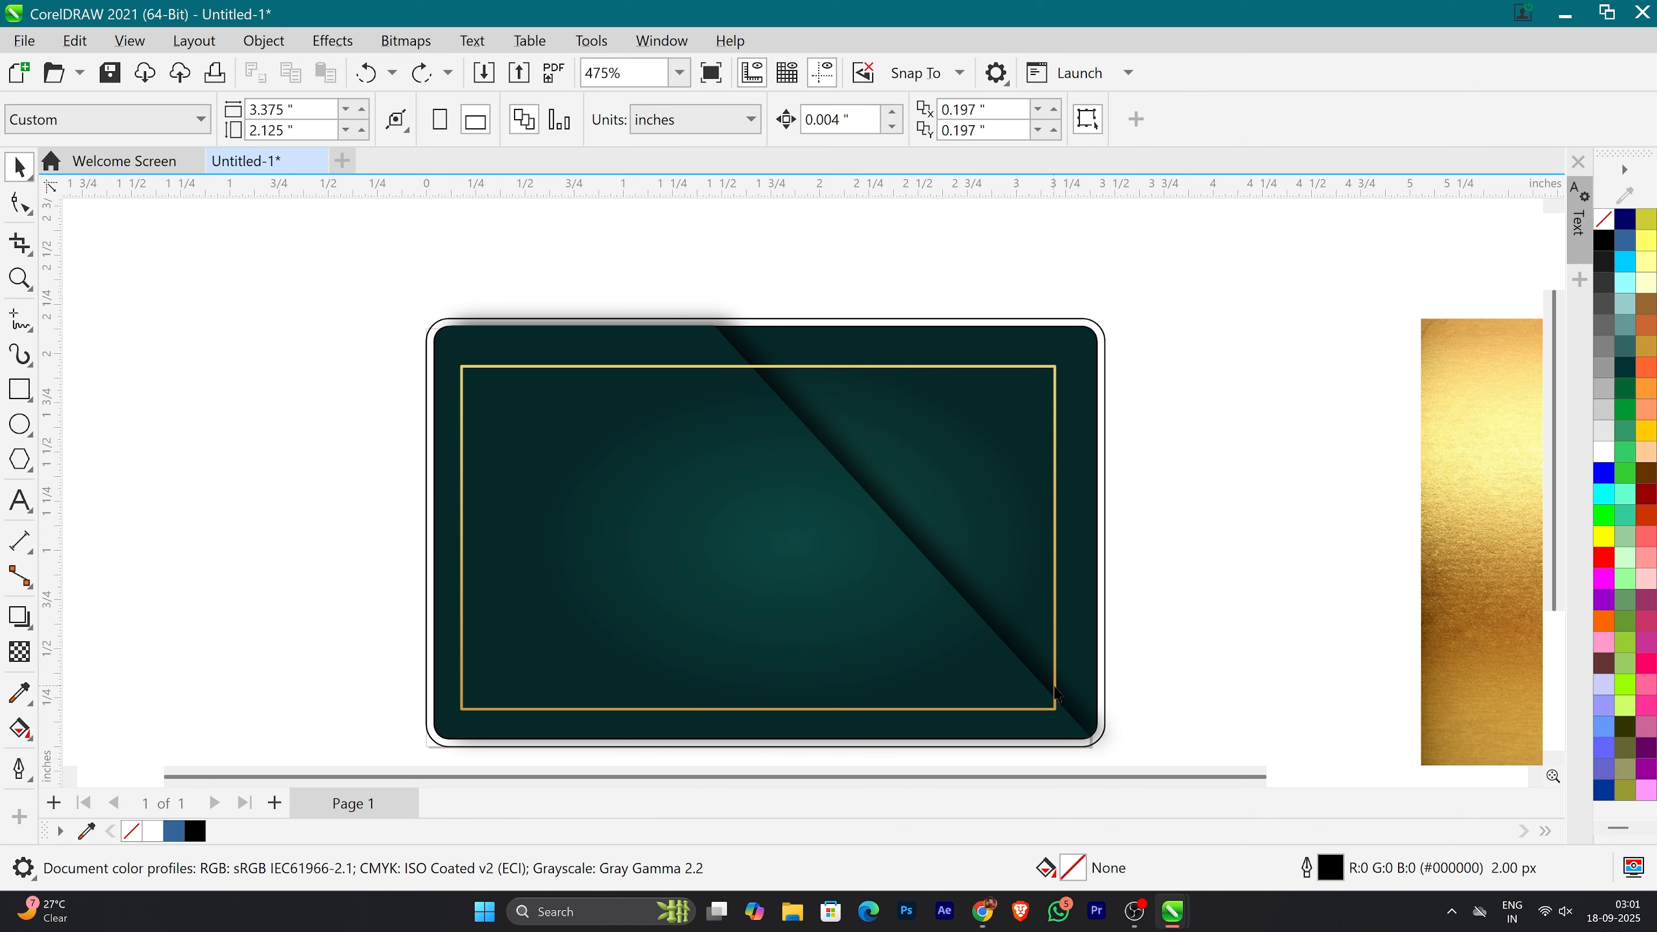
Step: Nudge the gold frame slightly to the right and PowerClip it inside the diagonal shape
click(1055, 695)
key(Right)
key(Right)
key(Right)
key(Right)
key(Right)
key(Right)
key(Right)
key(Right)
key(Right)
key(Right)
key(Right)
key(Right)
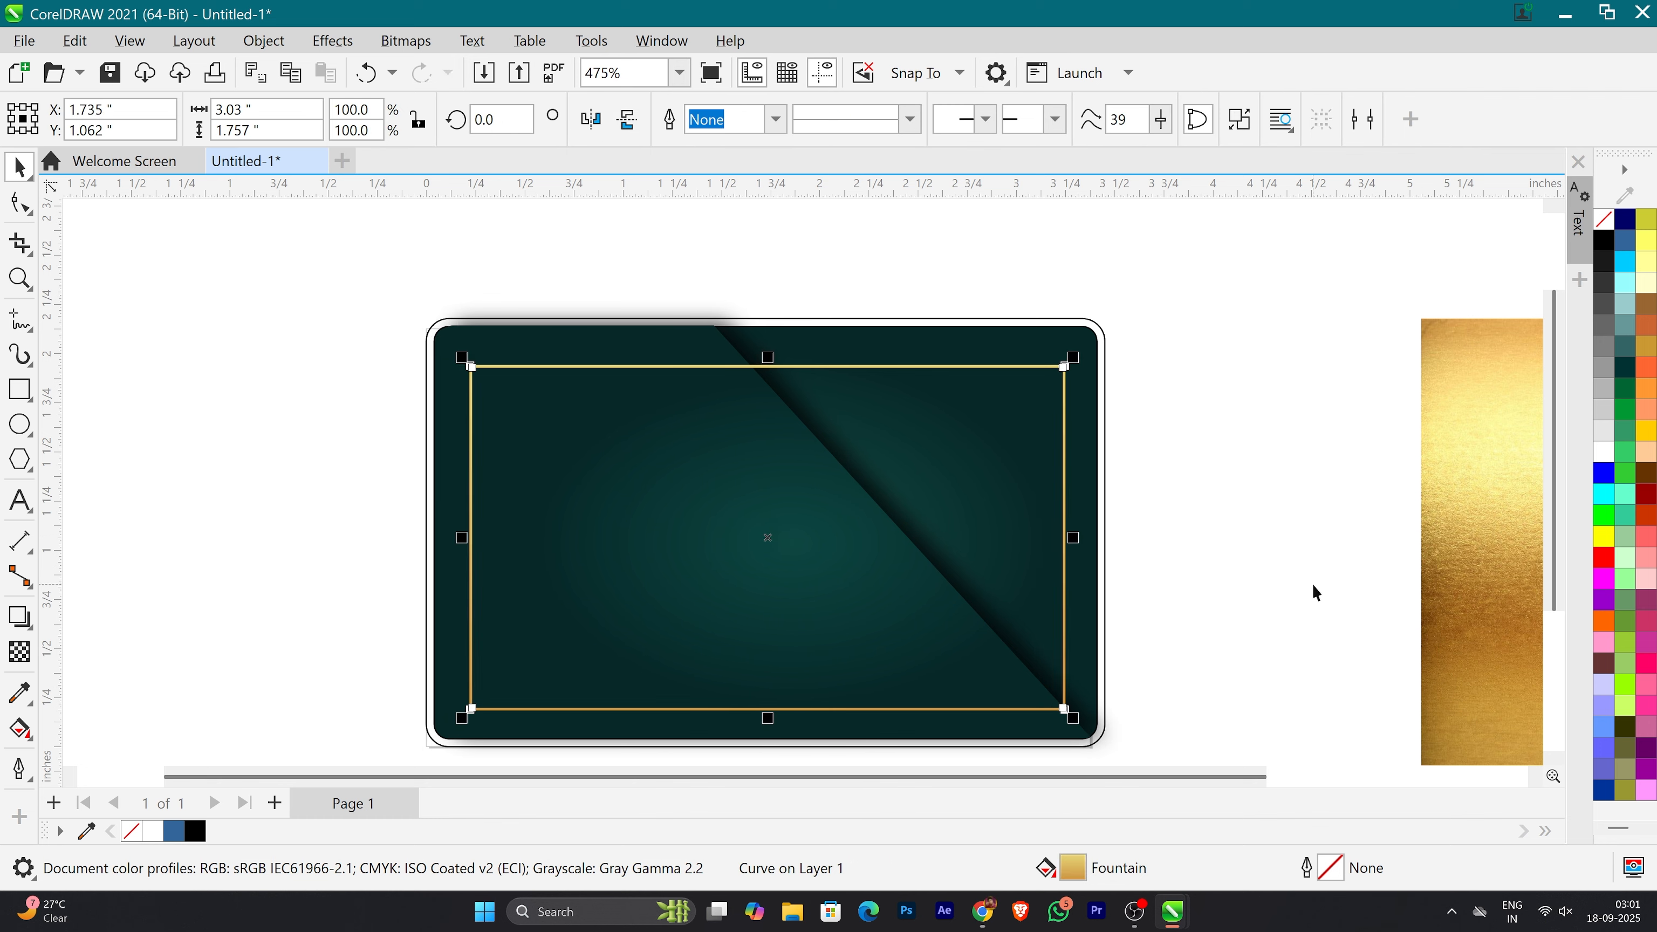
drag(1065, 677, 985, 691)
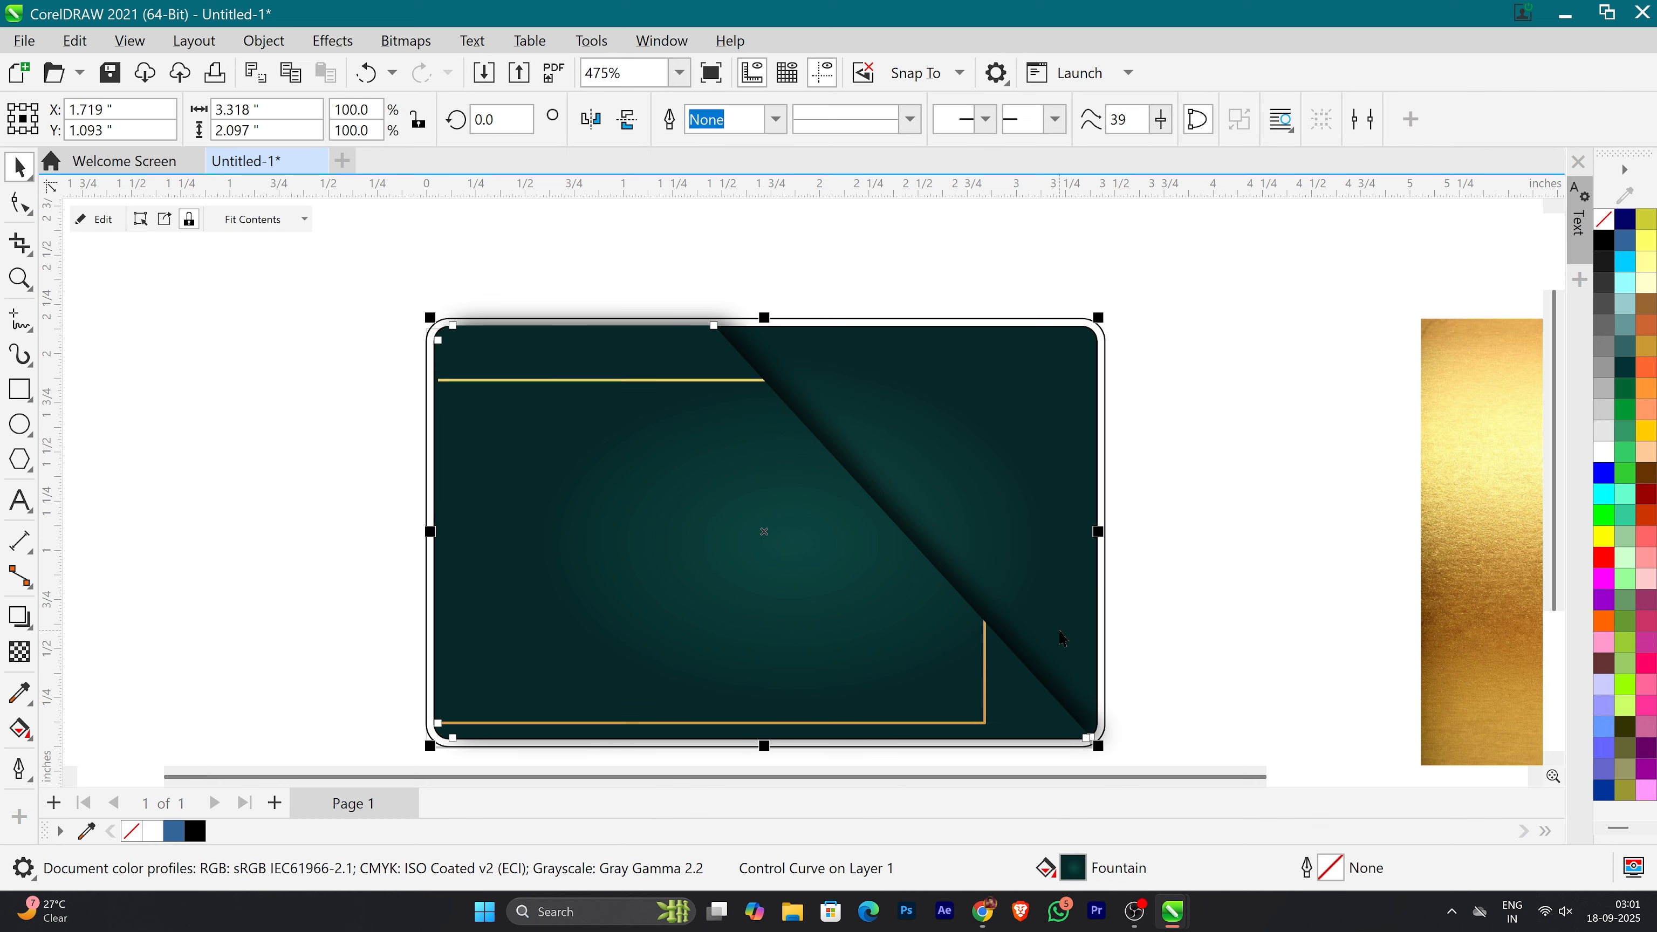
Step: Edit the diagonal shape's PowerClip contents and reposition the gold frame so it sits inset from the card's left, top and bottom edges
double_click(923, 681)
click(985, 680)
key(Right)
key(Right)
key(Right)
key(Right)
key(Right)
key(Right)
key(Right)
key(Right)
key(Right)
key(Right)
key(Right)
key(Right)
key(Right)
key(Right)
key(Right)
key(Right)
key(Right)
key(Right)
key(Right)
key(Right)
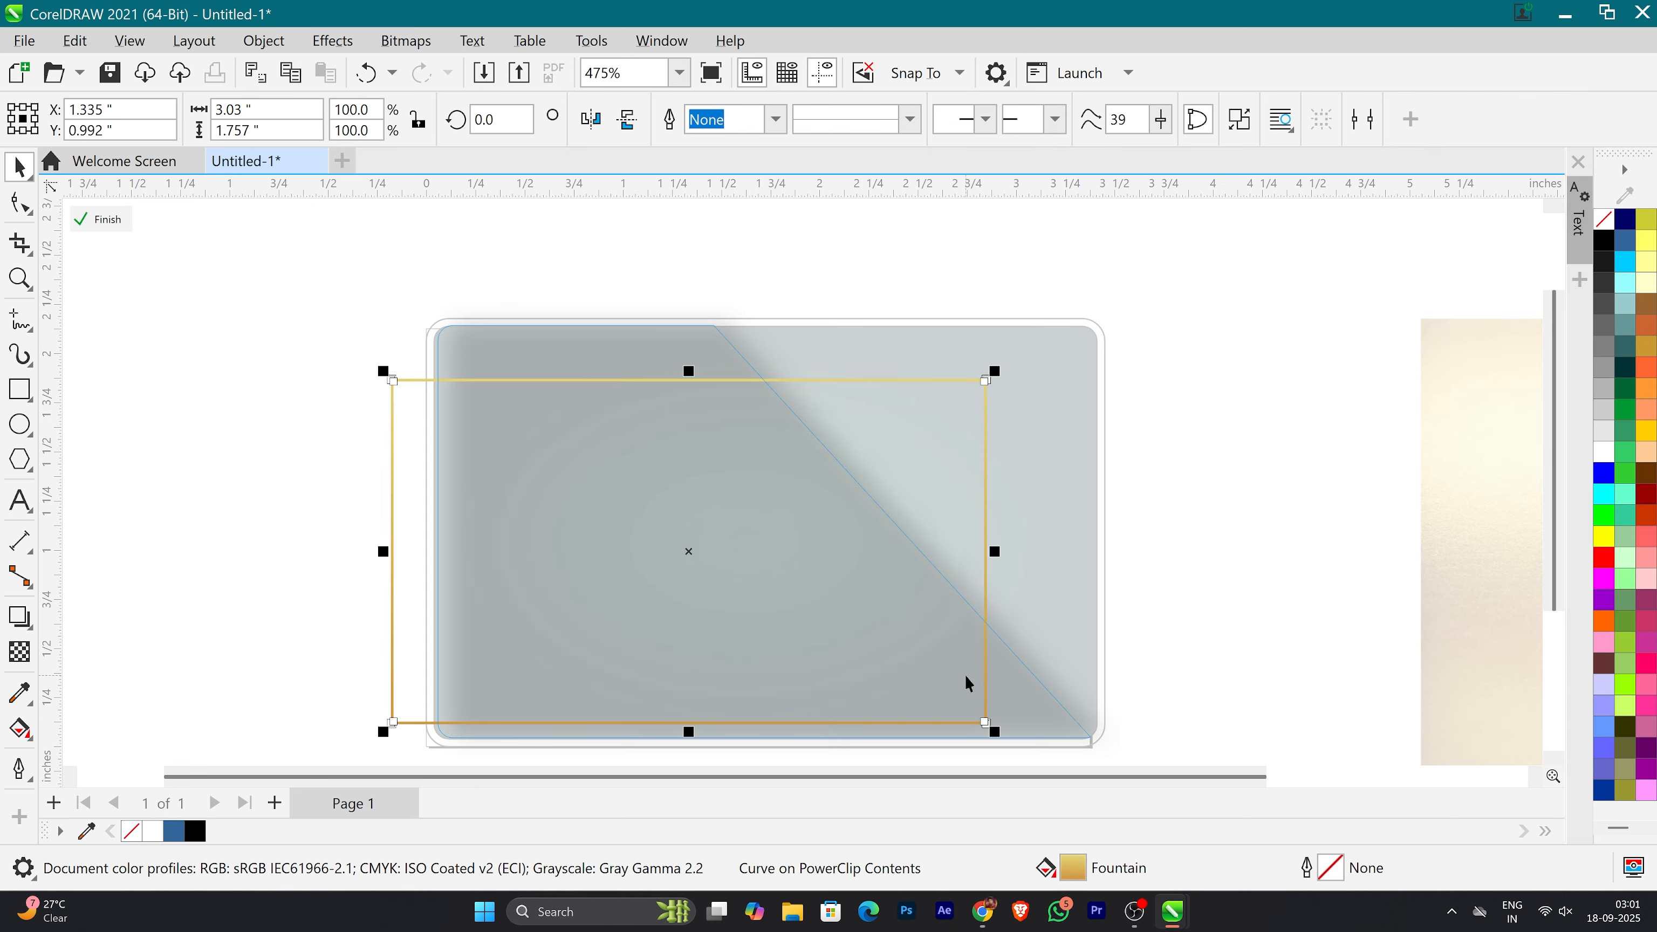
key(Up)
key(Up)
key(Up)
key(Up)
key(Up)
key(Up)
key(Up)
key(Up)
key(Up)
key(Up)
key(Up)
key(Up)
key(Up)
key(Up)
key(Up)
key(Up)
key(Up)
key(Up)
key(Up)
key(Up)
key(Right)
key(Right)
key(Right)
key(Right)
key(Right)
key(Right)
key(Right)
key(Right)
key(Right)
key(Right)
key(Right)
key(Right)
key(Right)
key(Right)
key(Right)
key(Right)
key(Right)
key(Right)
key(Right)
key(Right)
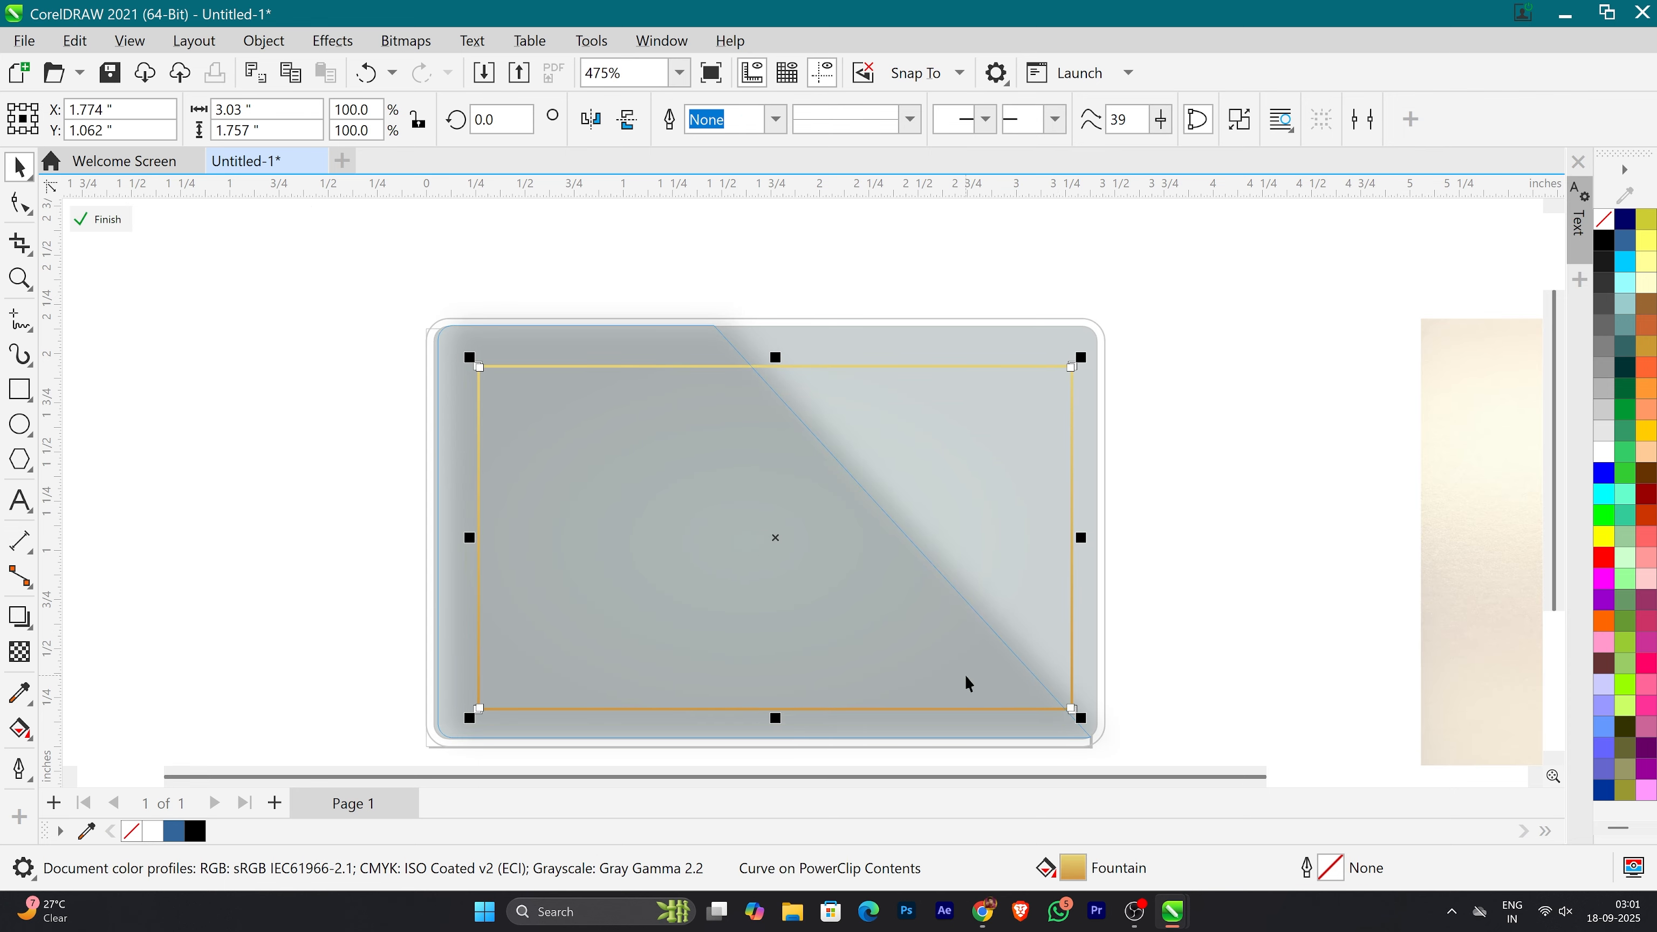
key(Left)
key(Left)
key(Left)
key(Left)
key(Left)
key(Left)
key(Left)
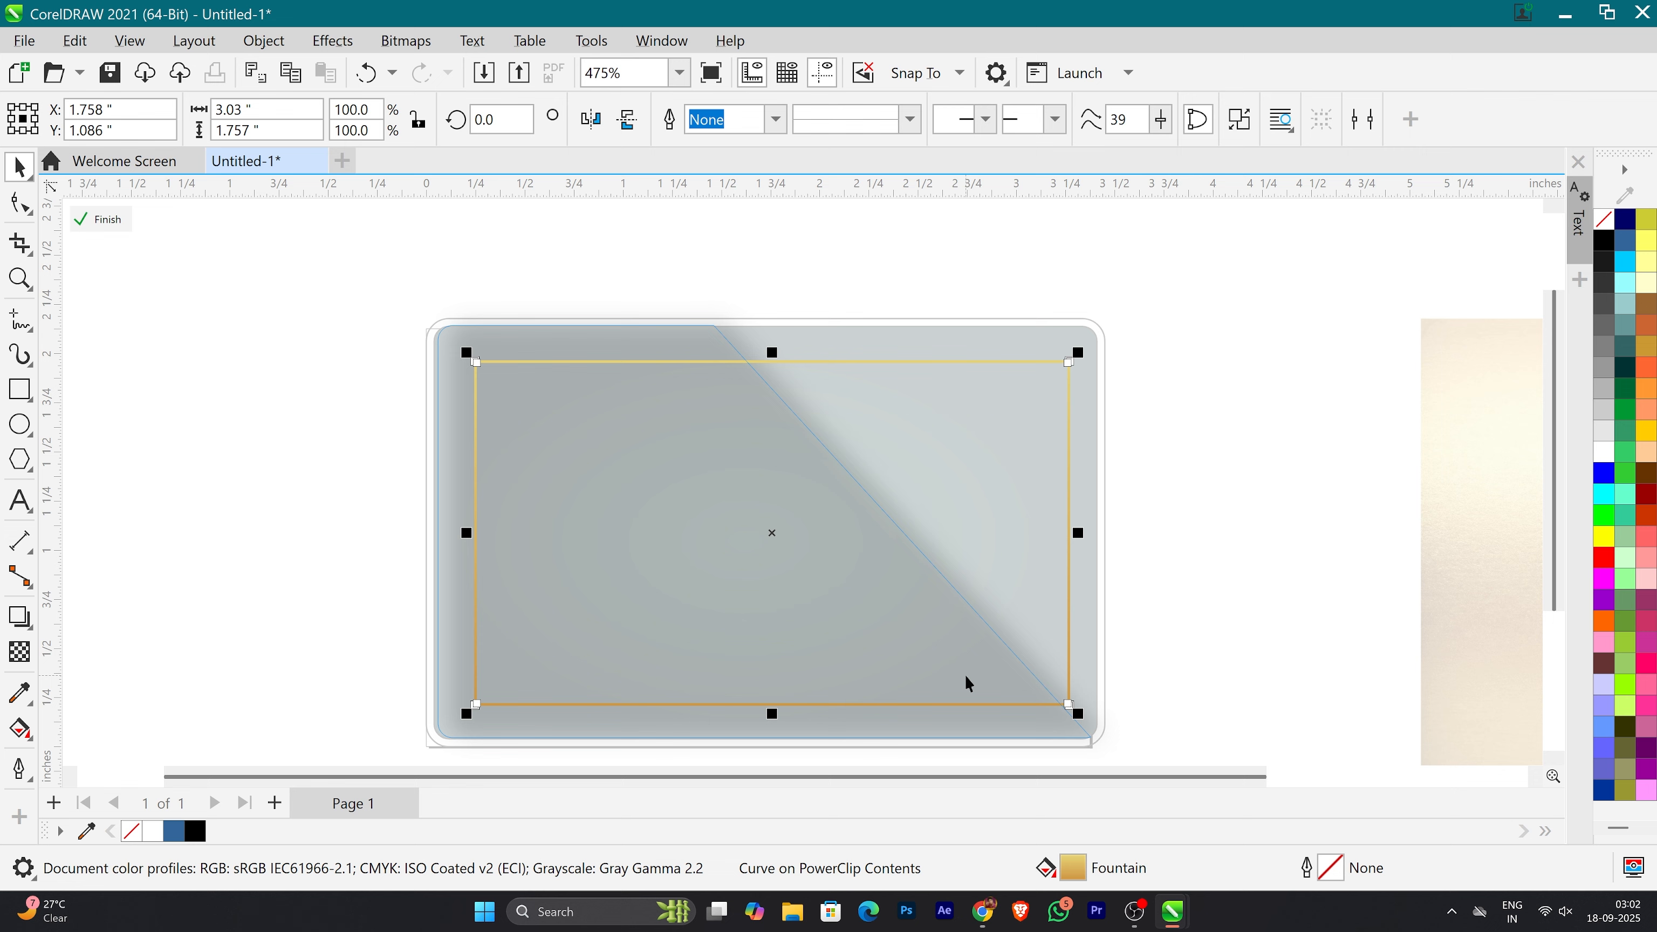
ctrl+click(1233, 603)
click(1233, 603)
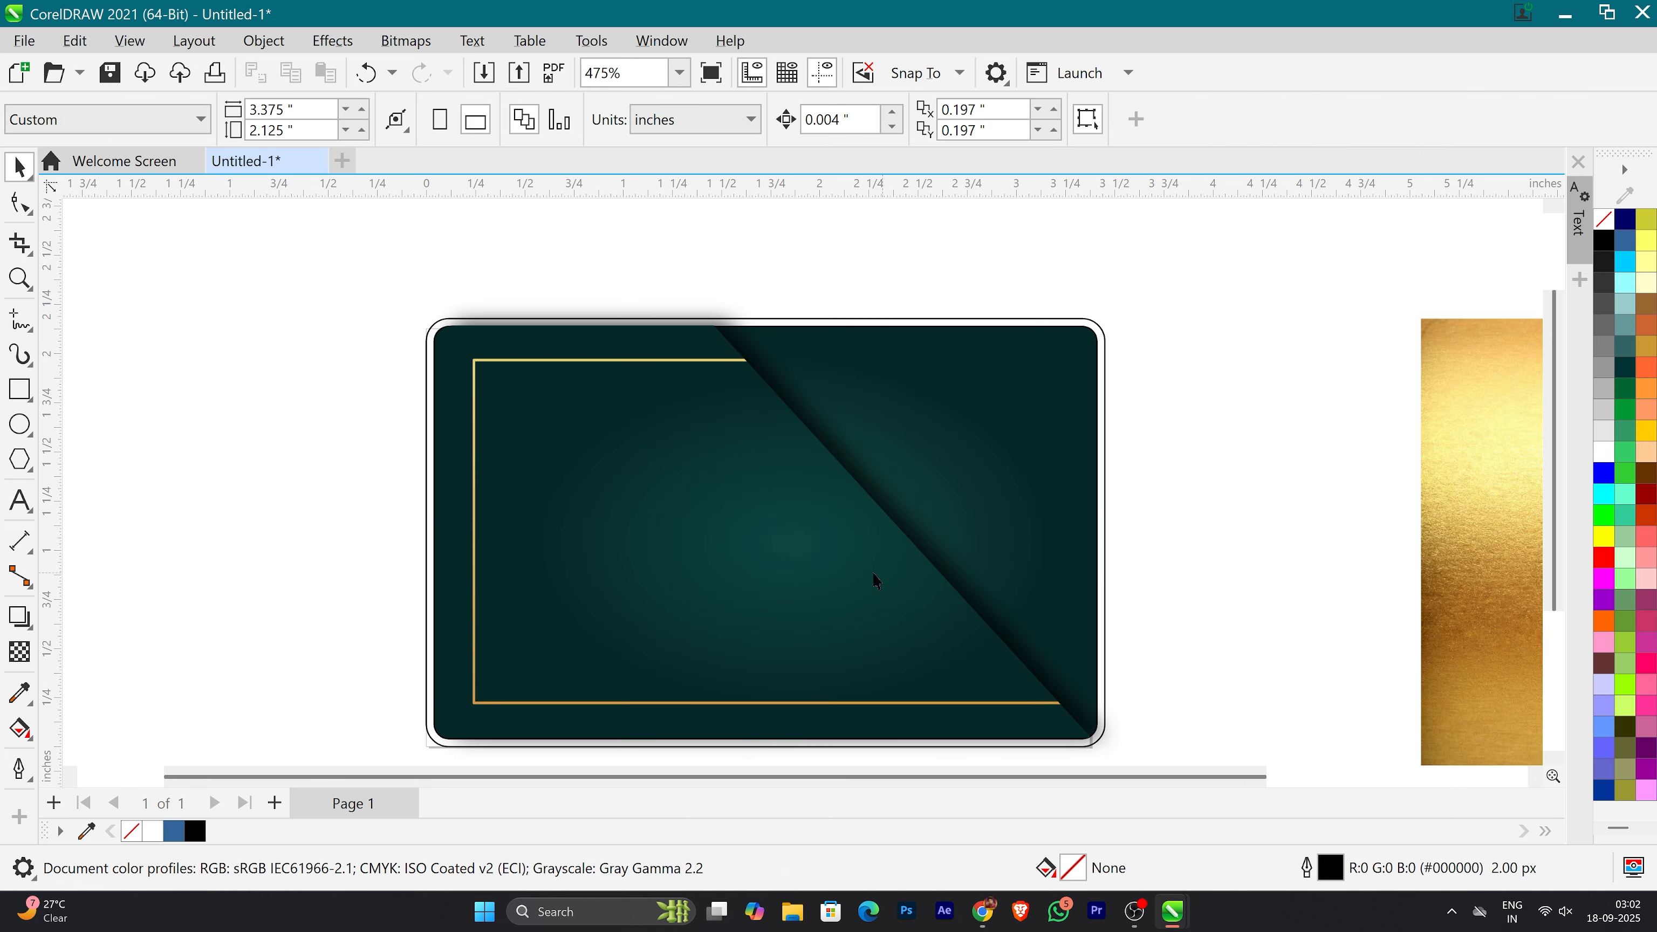
Step: Add the text "YOUR NAME" starting in the empty area beside the card
key(F8)
click(184, 472)
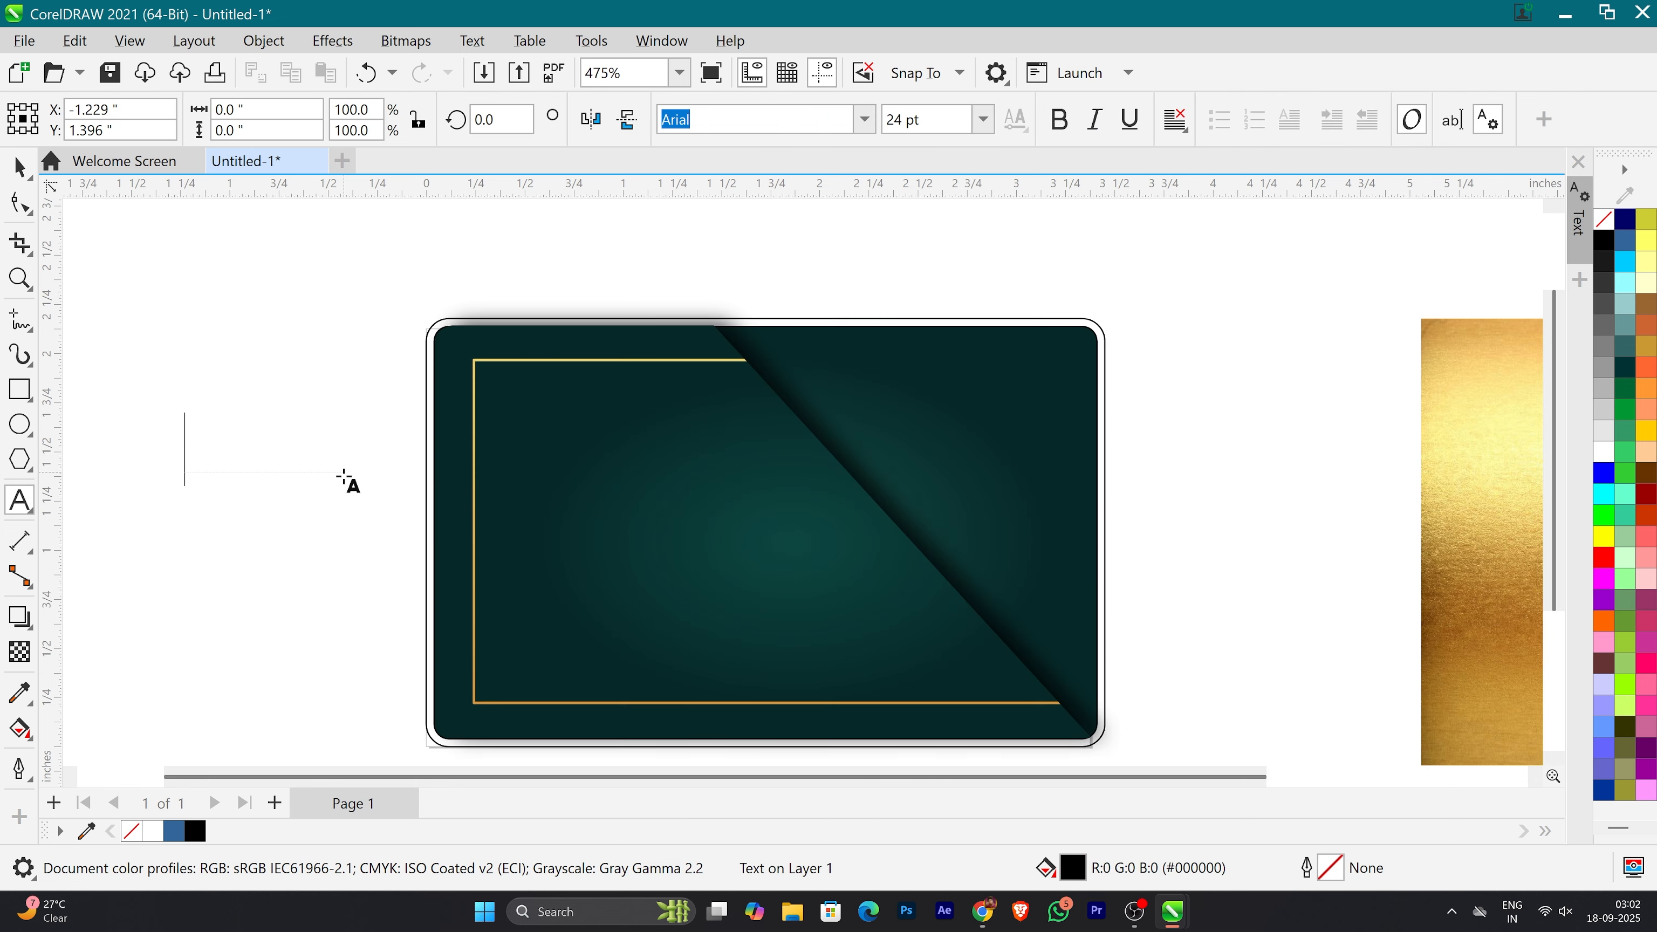
text(YOUR NAME)
key(Escape)
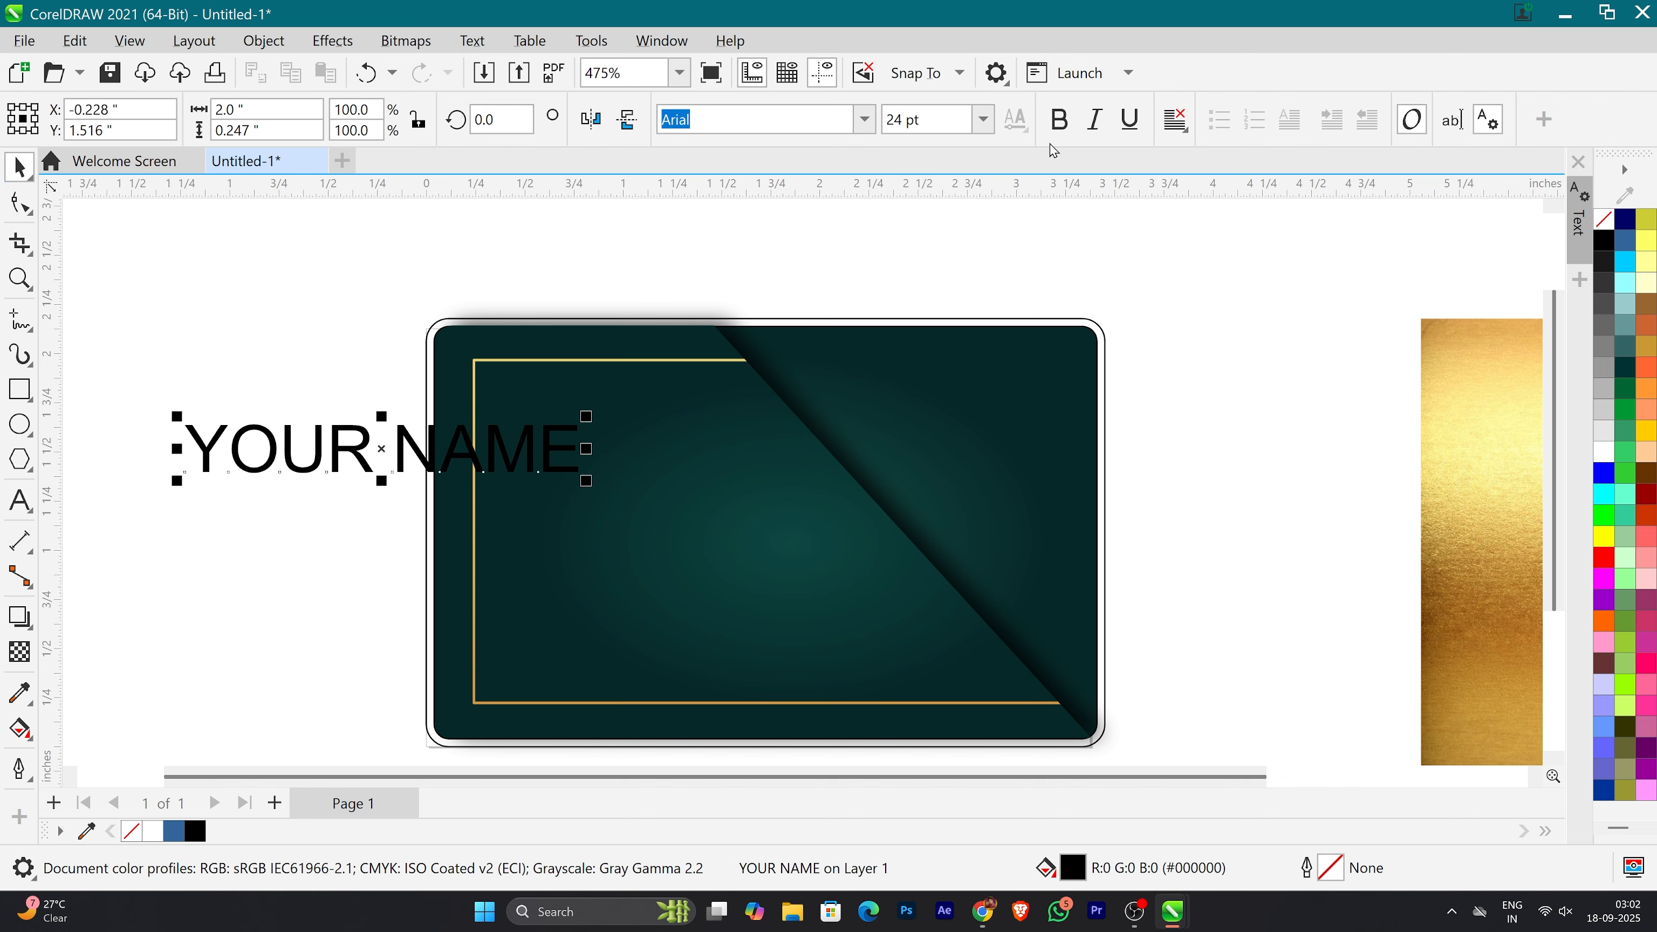
Step: Make the name text bold, scale it to about 1.04 inches wide and place it inside the upper left of the gold frame
click(1059, 119)
drag(586, 481, 765, 436)
drag(675, 447, 692, 445)
click(1187, 382)
click(696, 447)
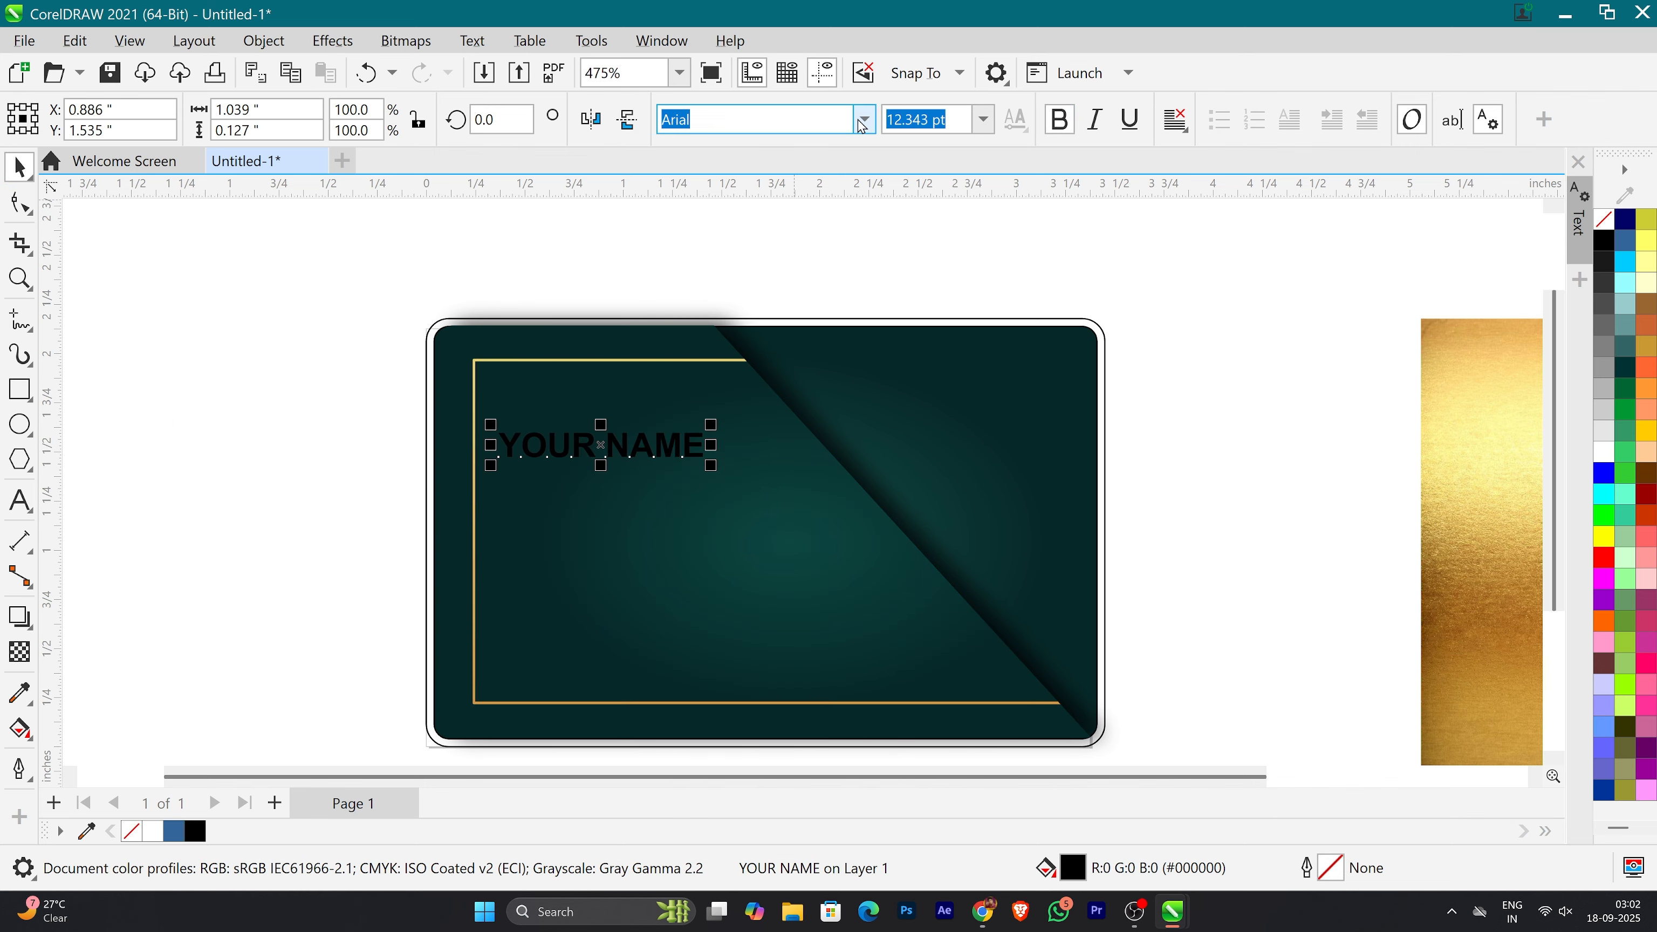
Step: Set the name text in CentSchbkCyrill BT with a bold italic style
click(863, 121)
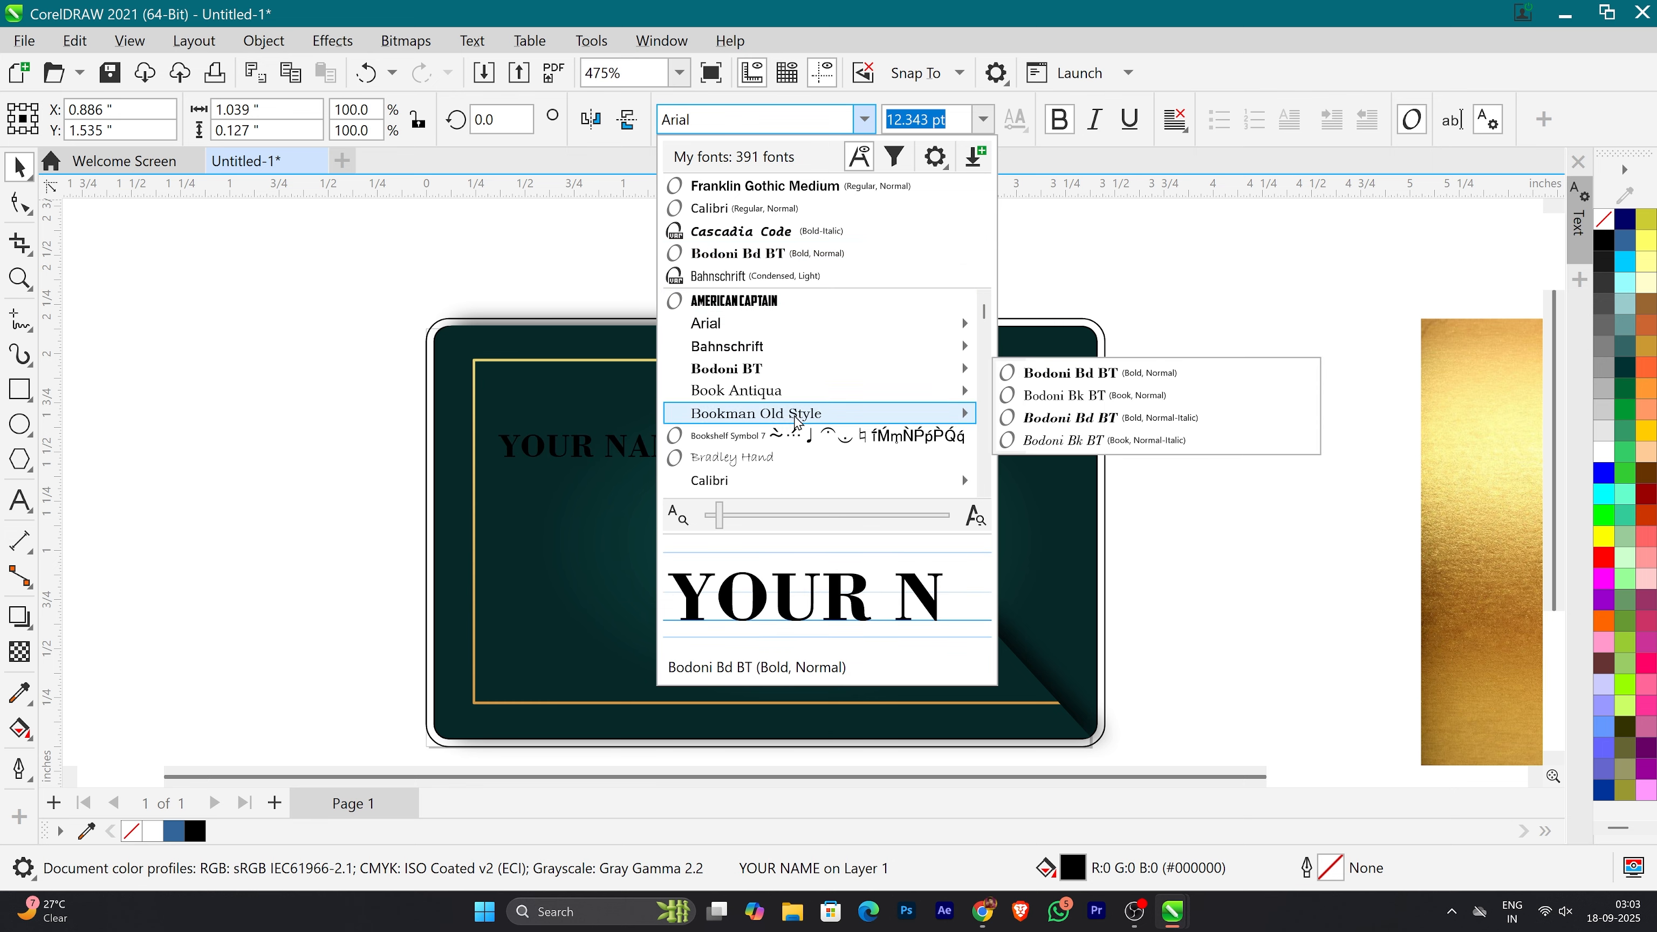
scroll(796, 438, down, 3)
click(796, 439)
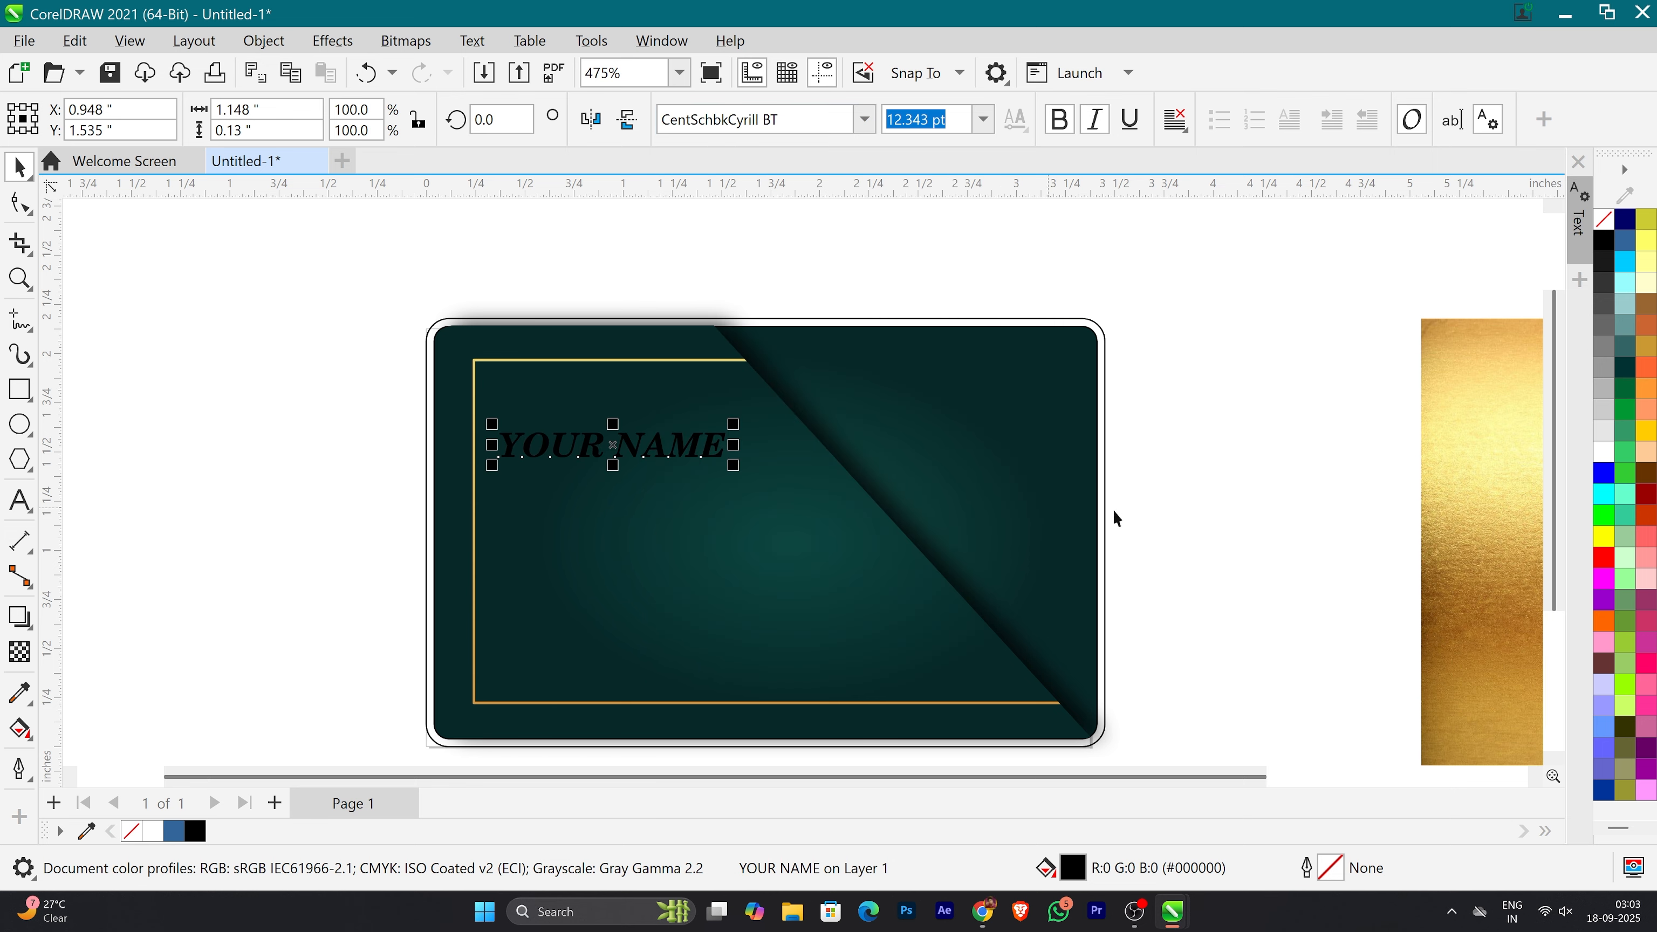
click(1113, 515)
Step: PowerClip a copy of the gold texture inside the name text and resize the texture to fit the letters
click(1457, 507)
drag(1458, 508, 659, 424)
right_click(1277, 520)
ctrl+click(658, 438)
drag(646, 223, 629, 631)
drag(679, 700, 686, 475)
ctrl+click(1191, 509)
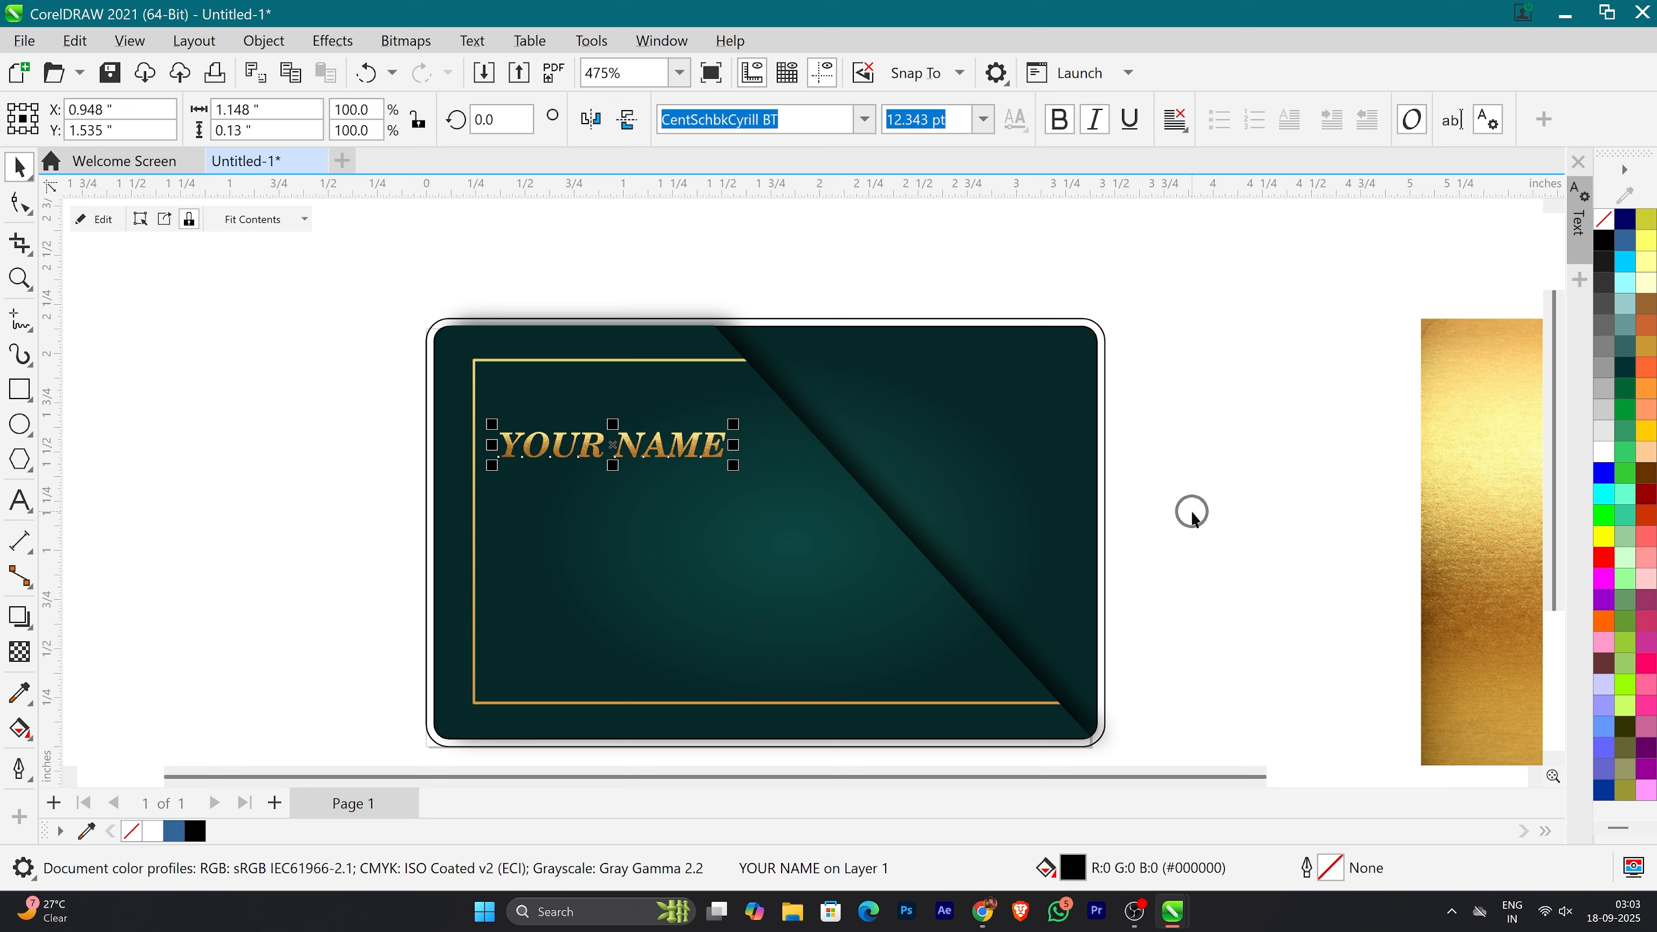
click(1191, 509)
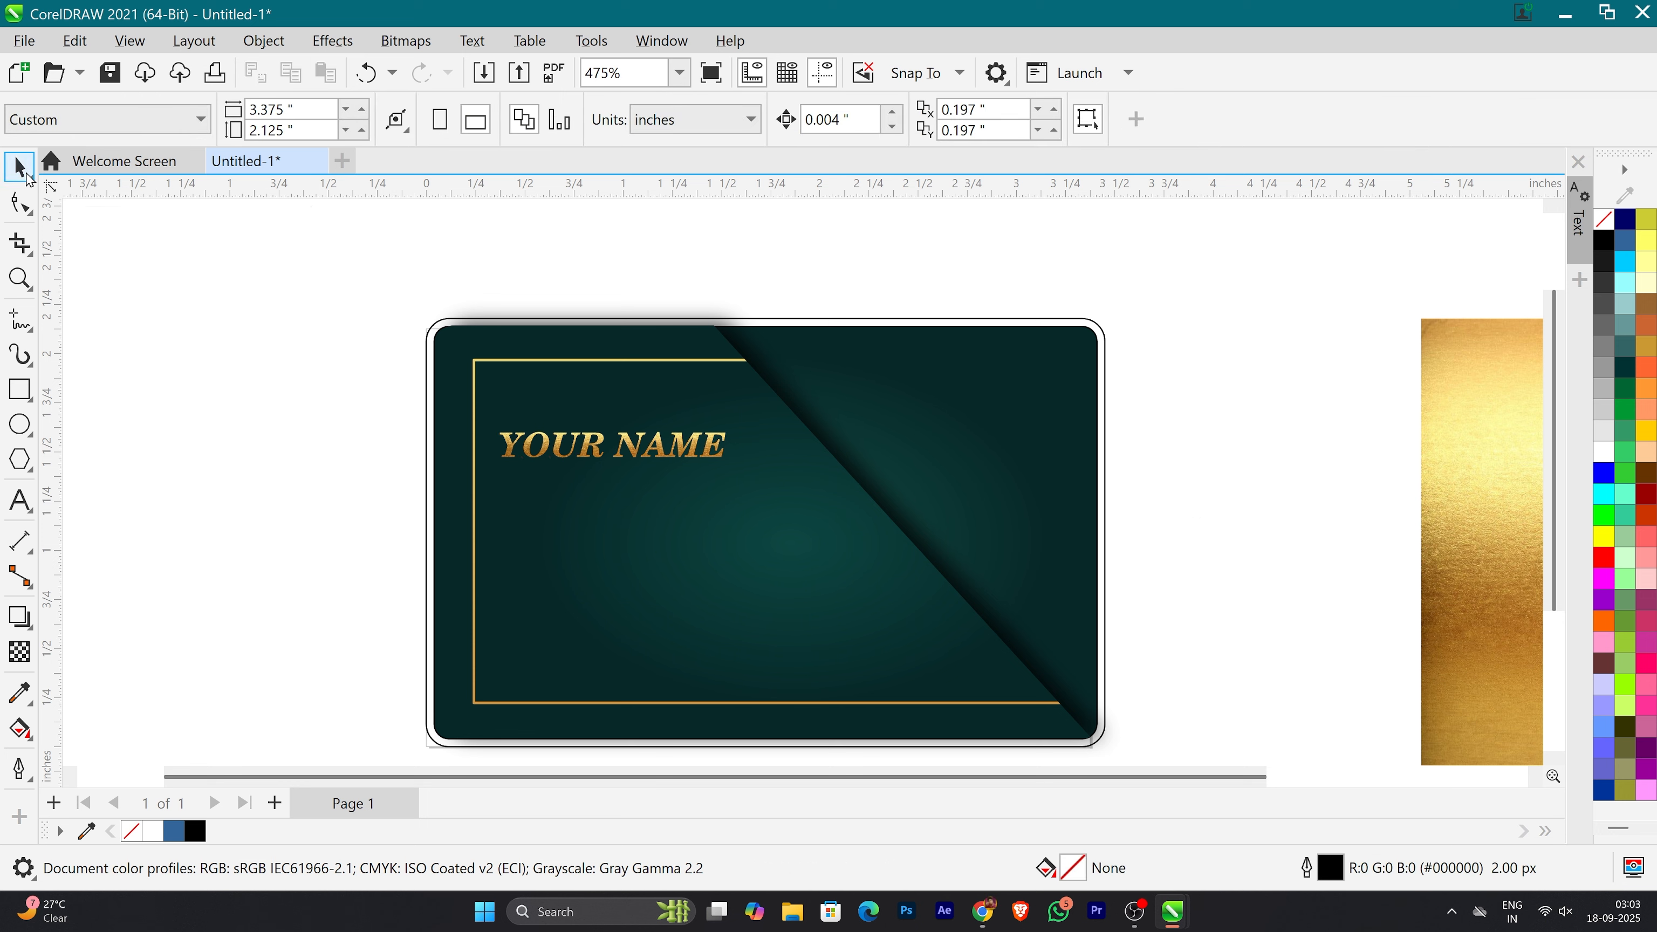
Step: Add a job title text beside the card and change its case so it reads "Manager"
key(F8)
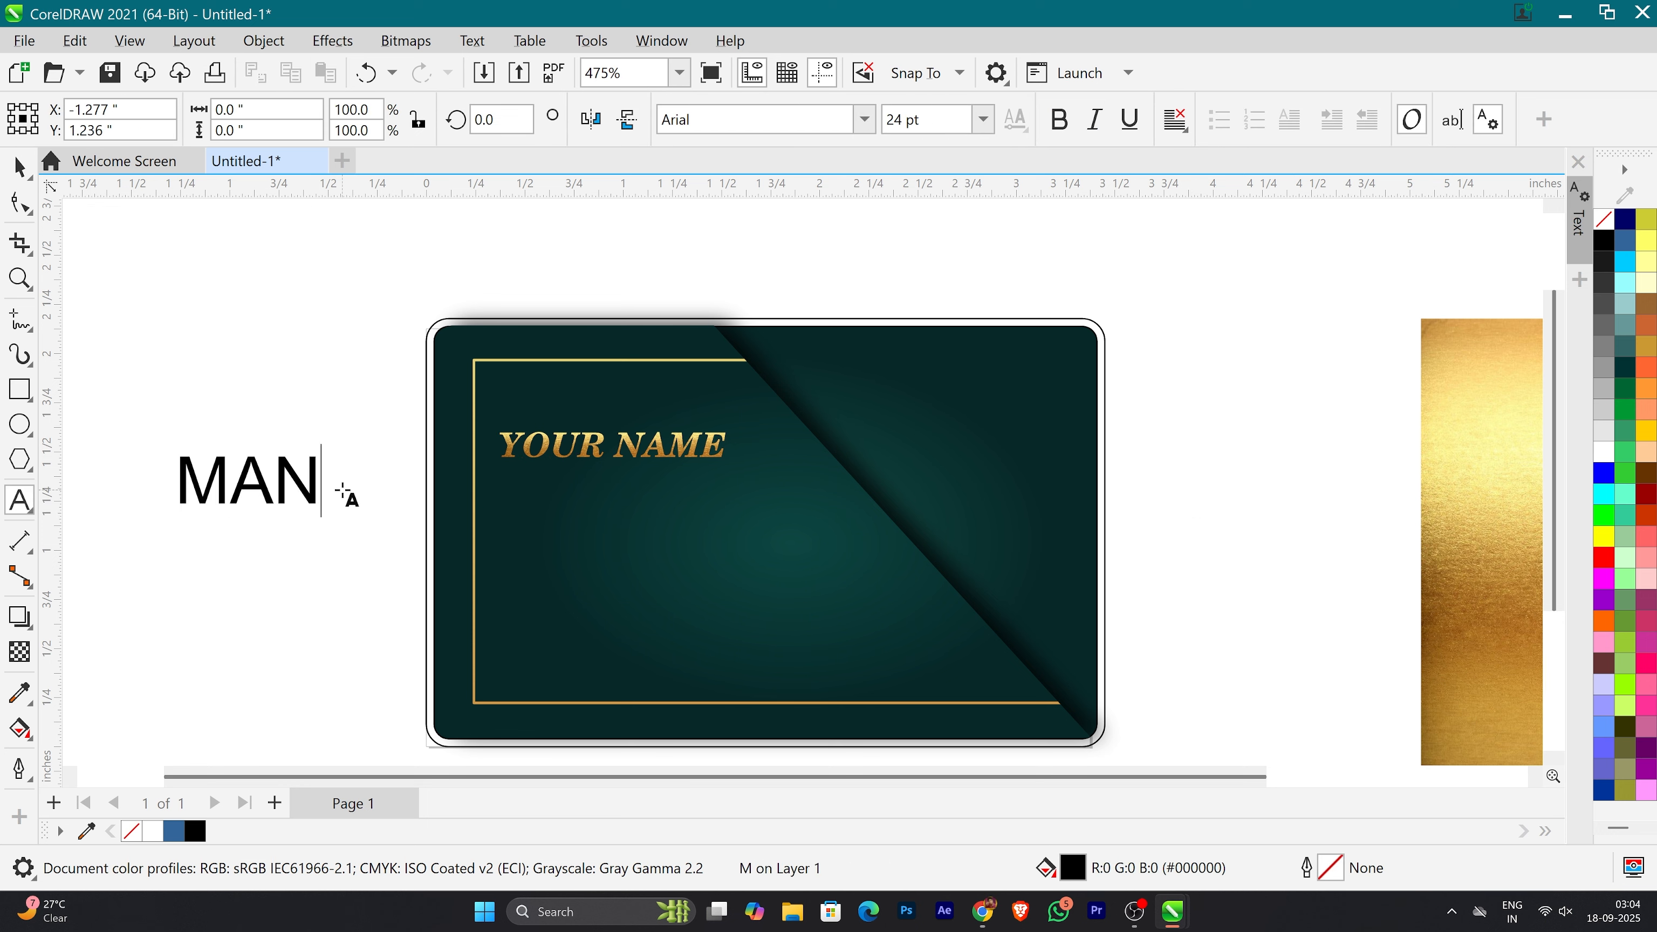
key(ctrl+a)
key(shift+F3)
key(Down)
key(Down)
key(Down)
key(Return)
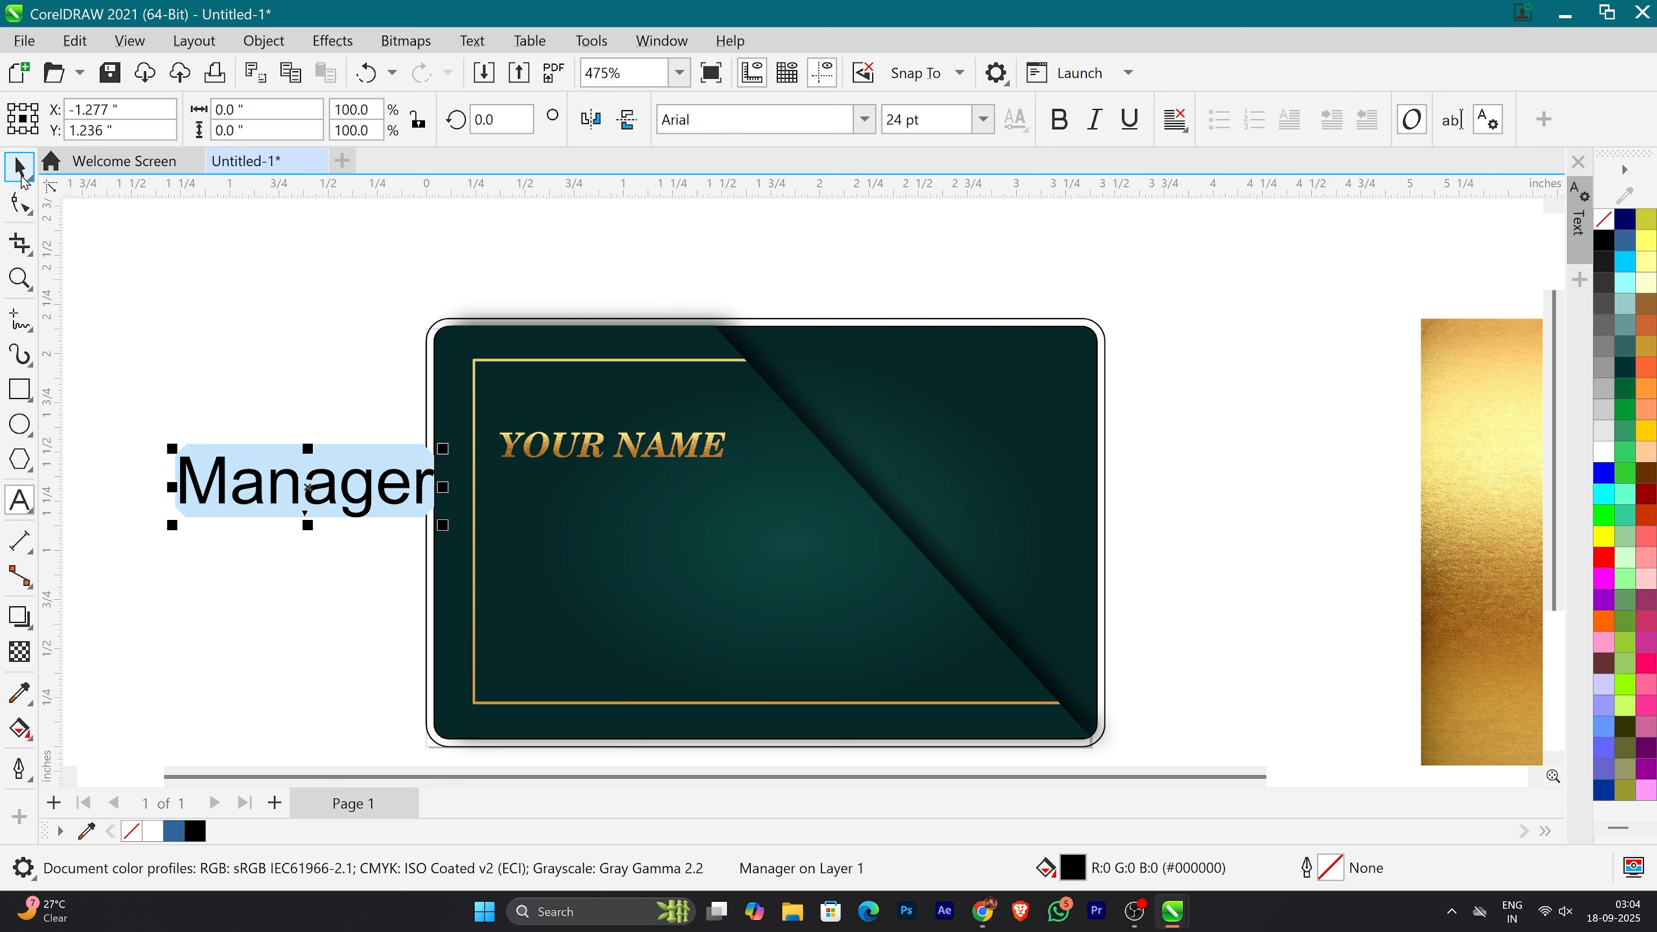
Step: Set the Manager text in Bodoni Bd BT and fit it at about 0.47 inch wide directly beneath the name
click(868, 124)
click(738, 346)
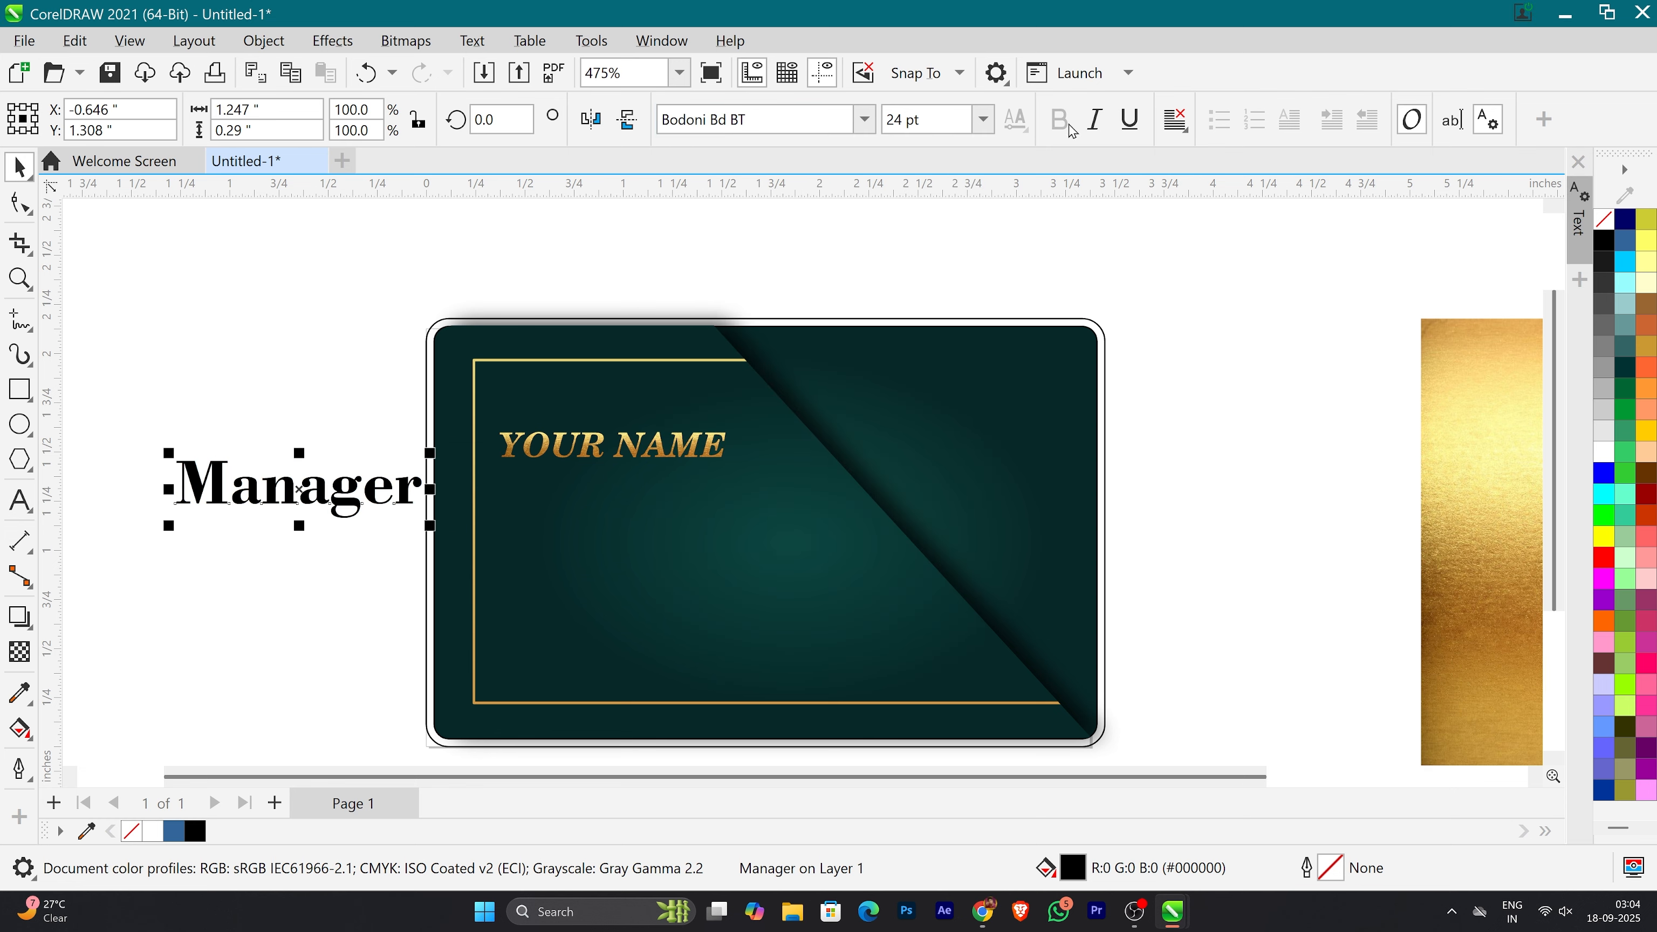
drag(429, 525, 599, 485)
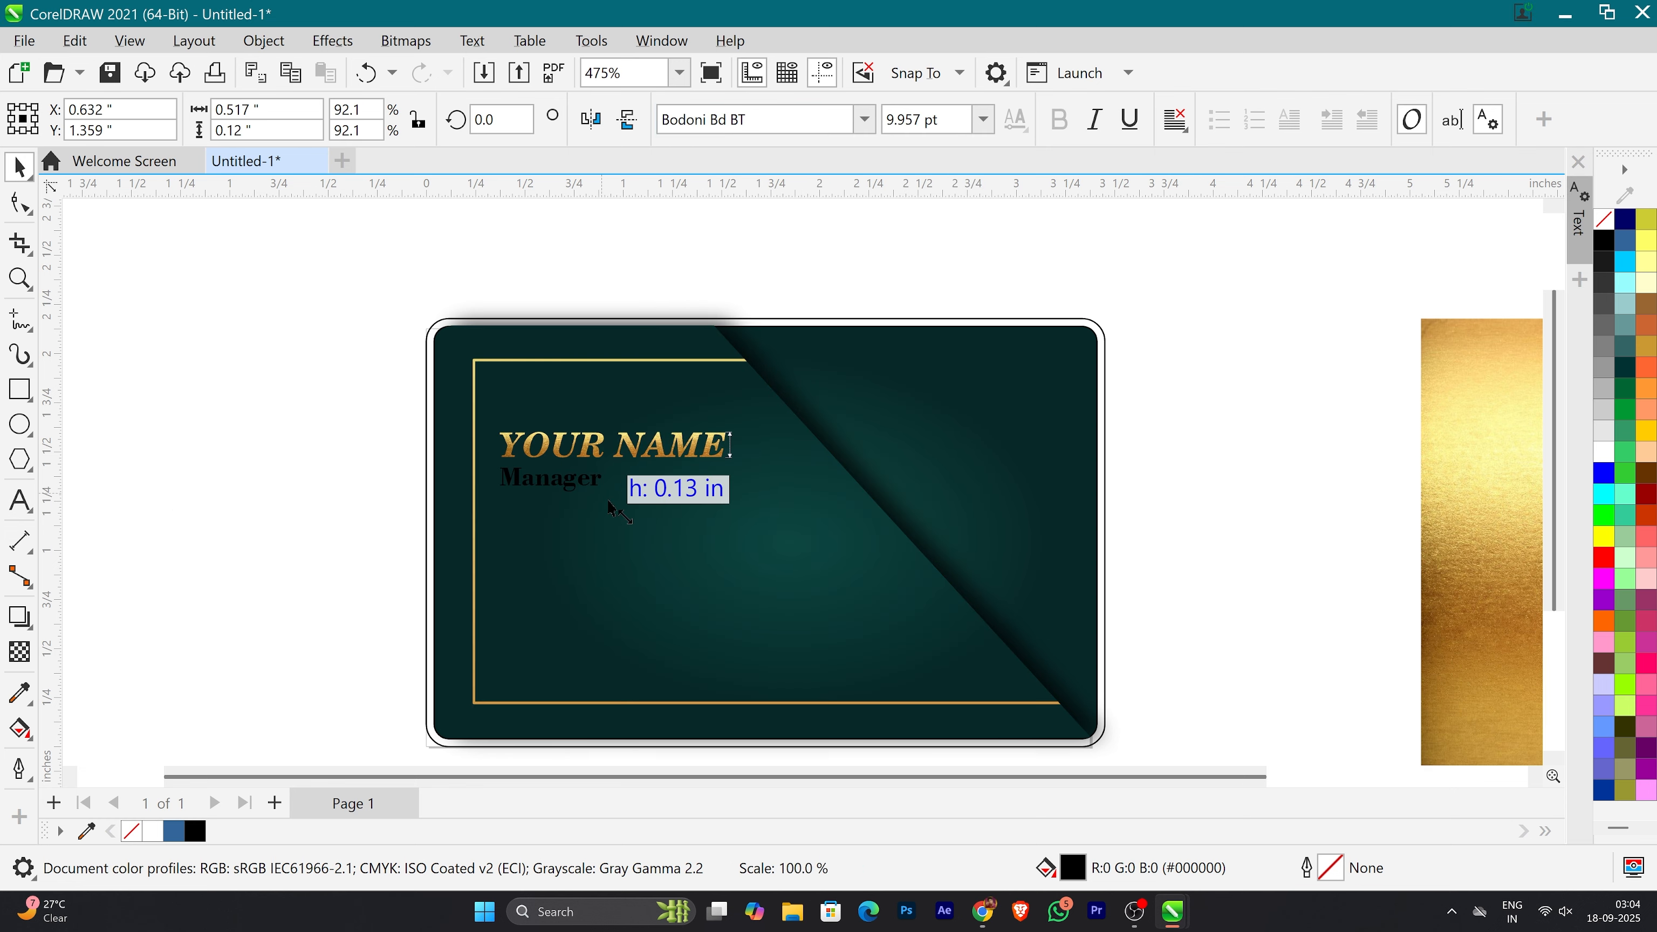
click(293, 465)
click(530, 486)
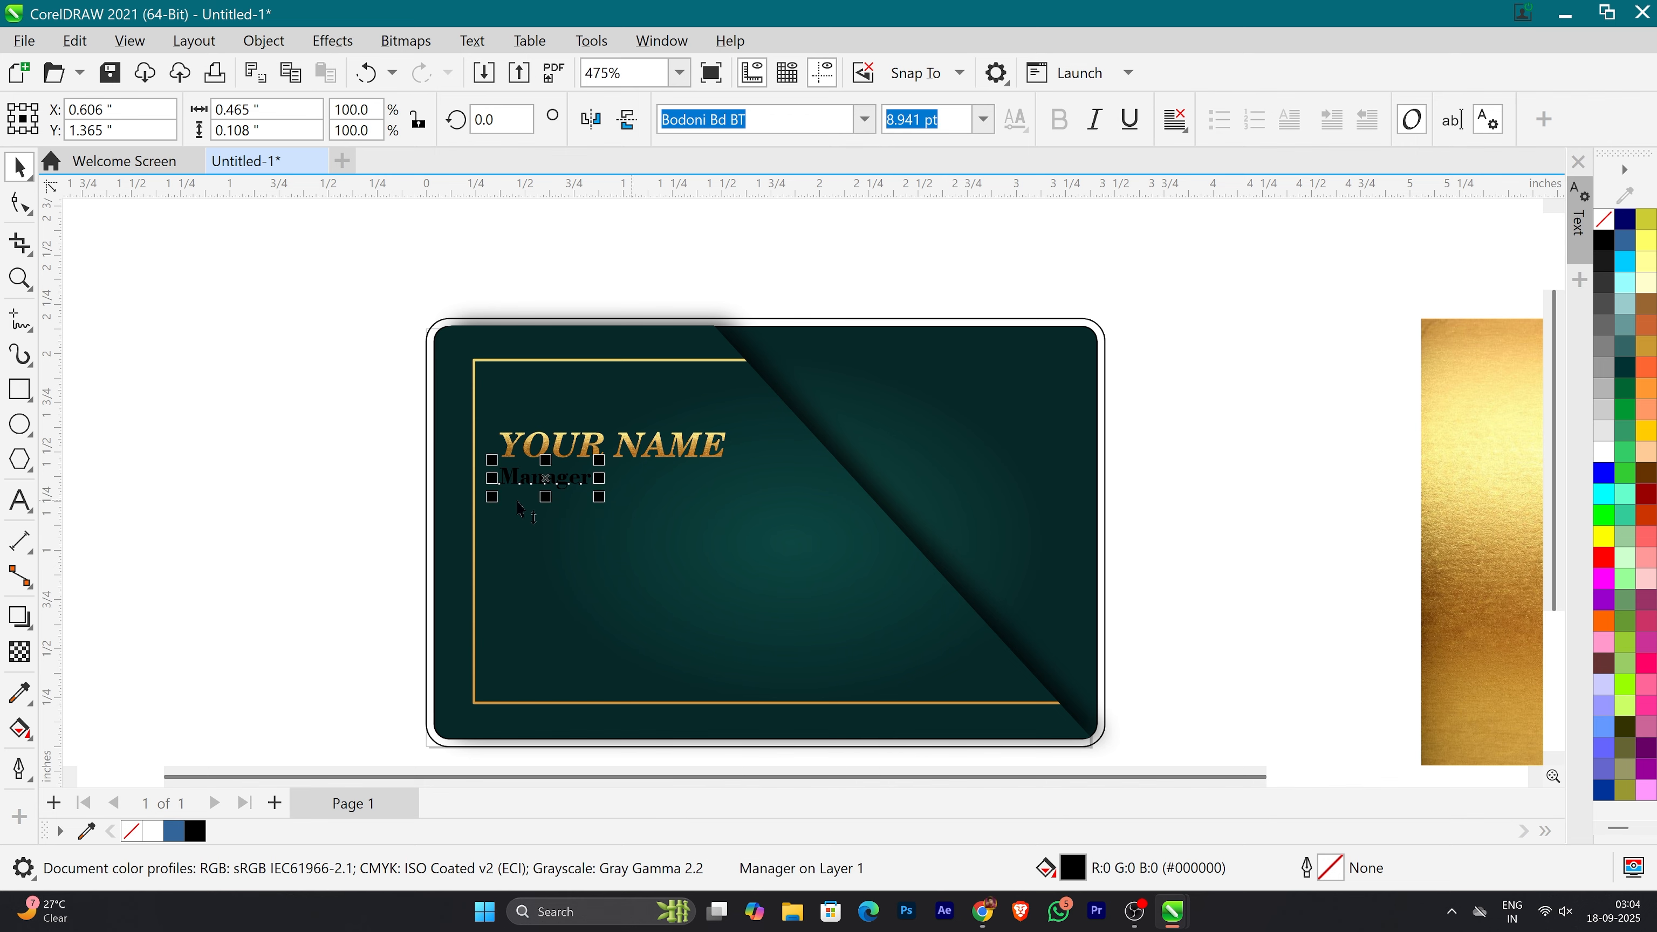
Step: PowerClip a copy of the gold texture inside the Manager text and resize the texture to fit the letters
drag(1469, 512, 565, 479)
right_click(1297, 530)
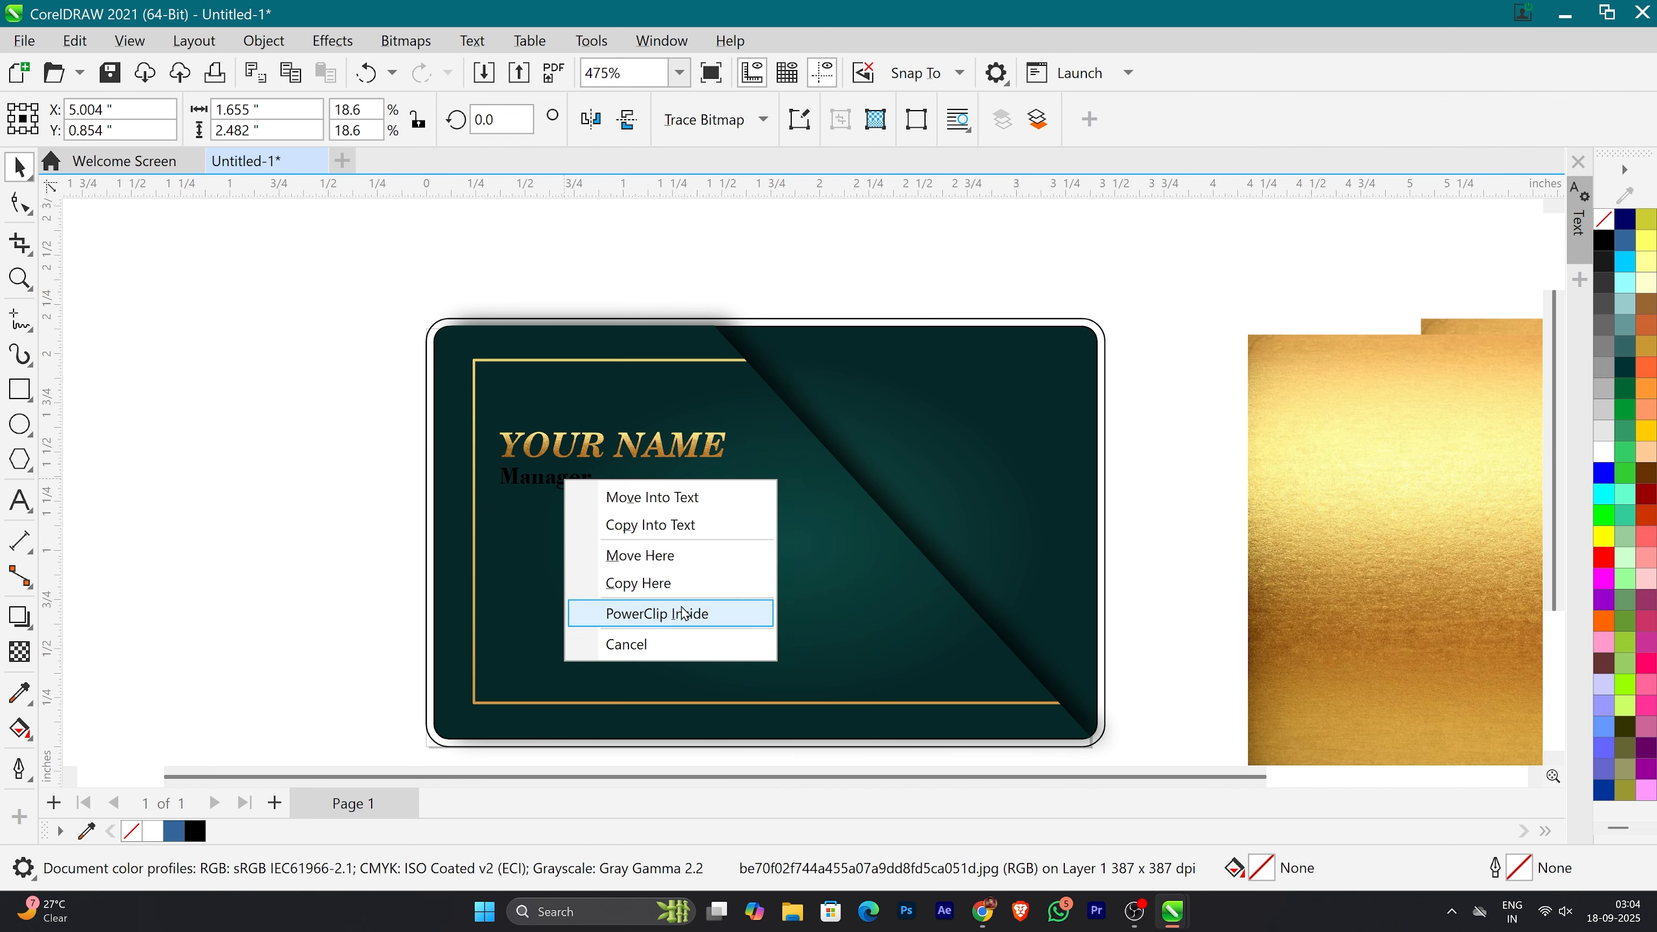
click(693, 612)
click(576, 483)
drag(572, 239, 578, 454)
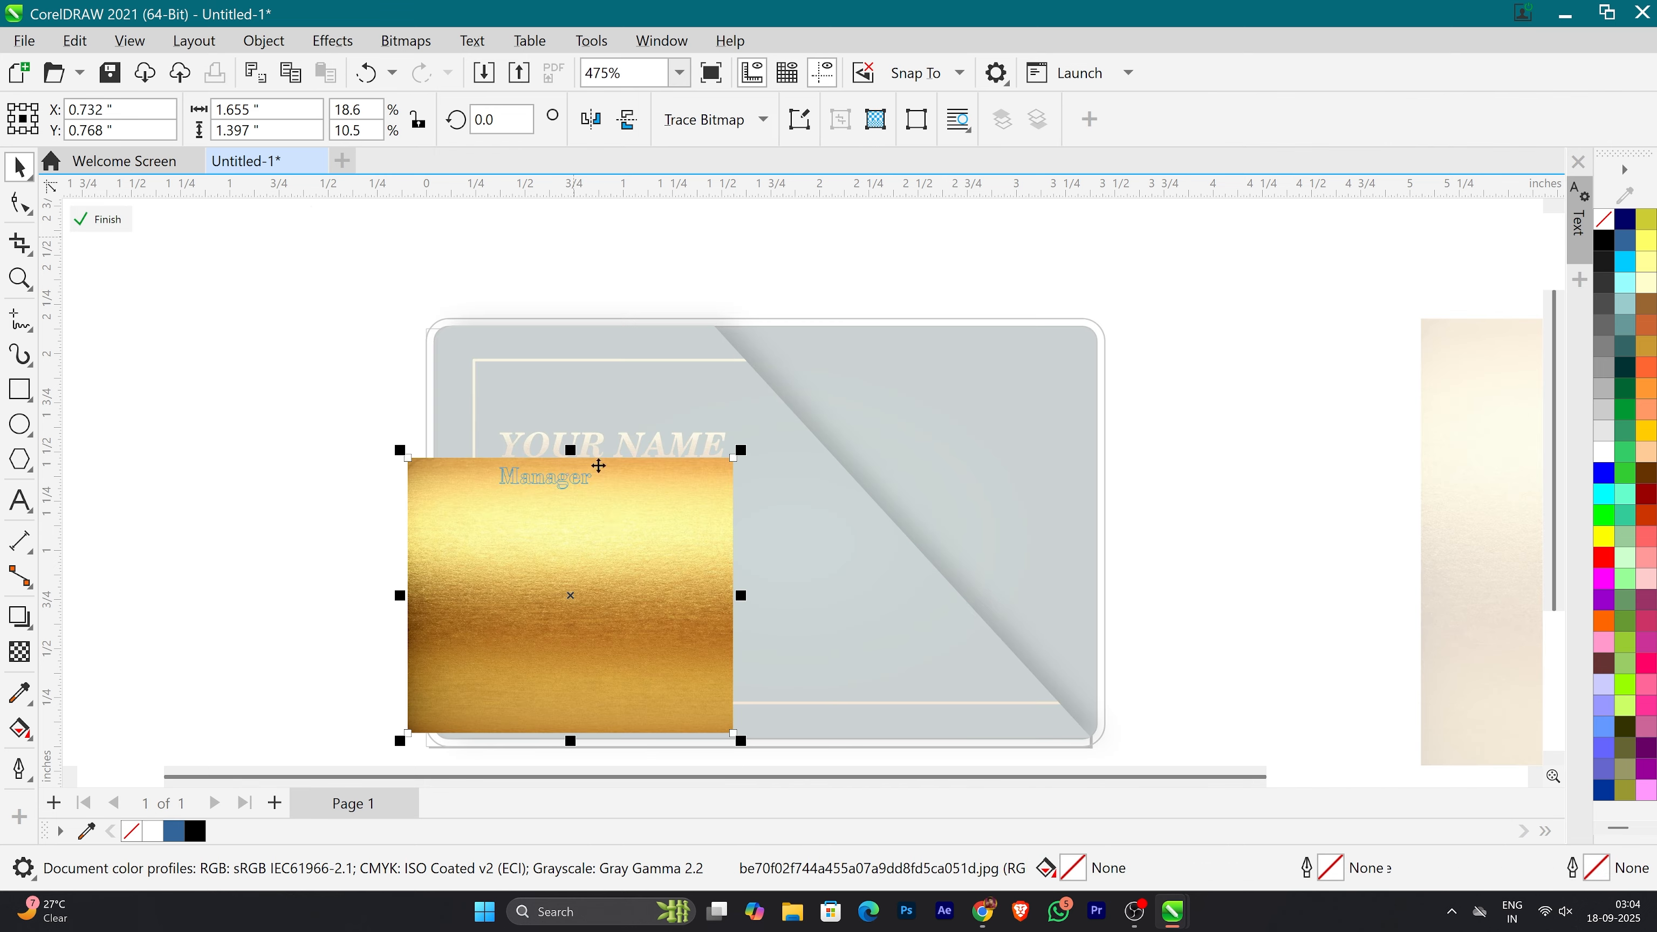
drag(614, 534, 613, 544)
key(Up)
drag(570, 748, 598, 507)
ctrl+click(289, 541)
click(289, 542)
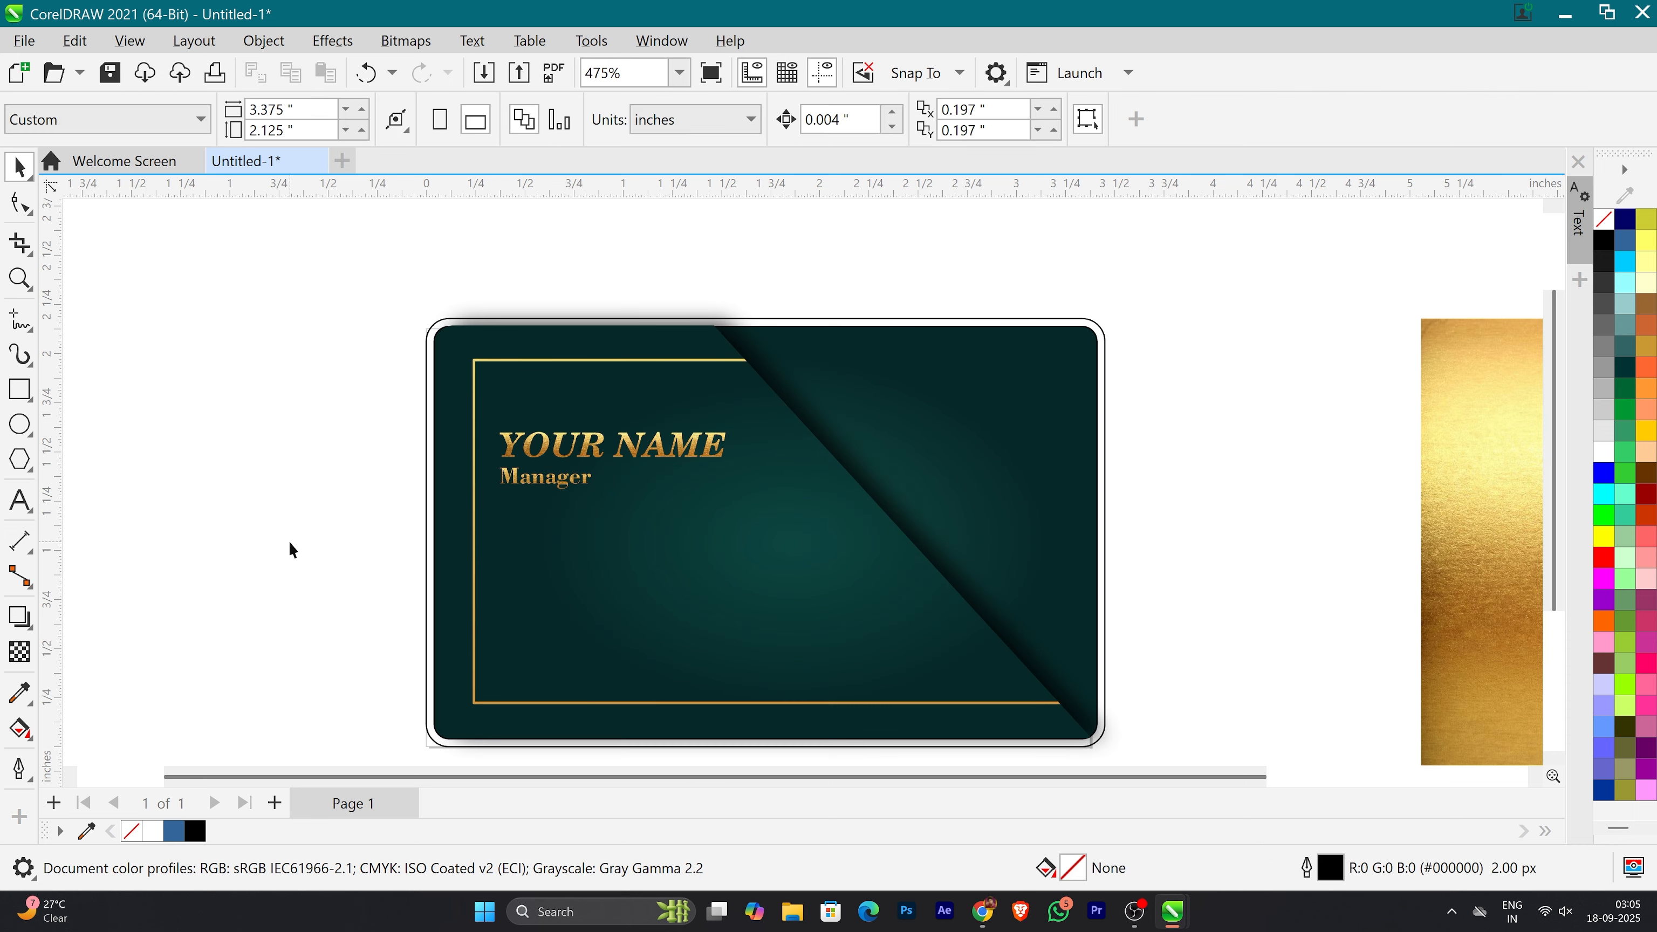
Step: Draw a square about 0.41 inch wide beneath the Manager text and adjust its outline width
key(F6)
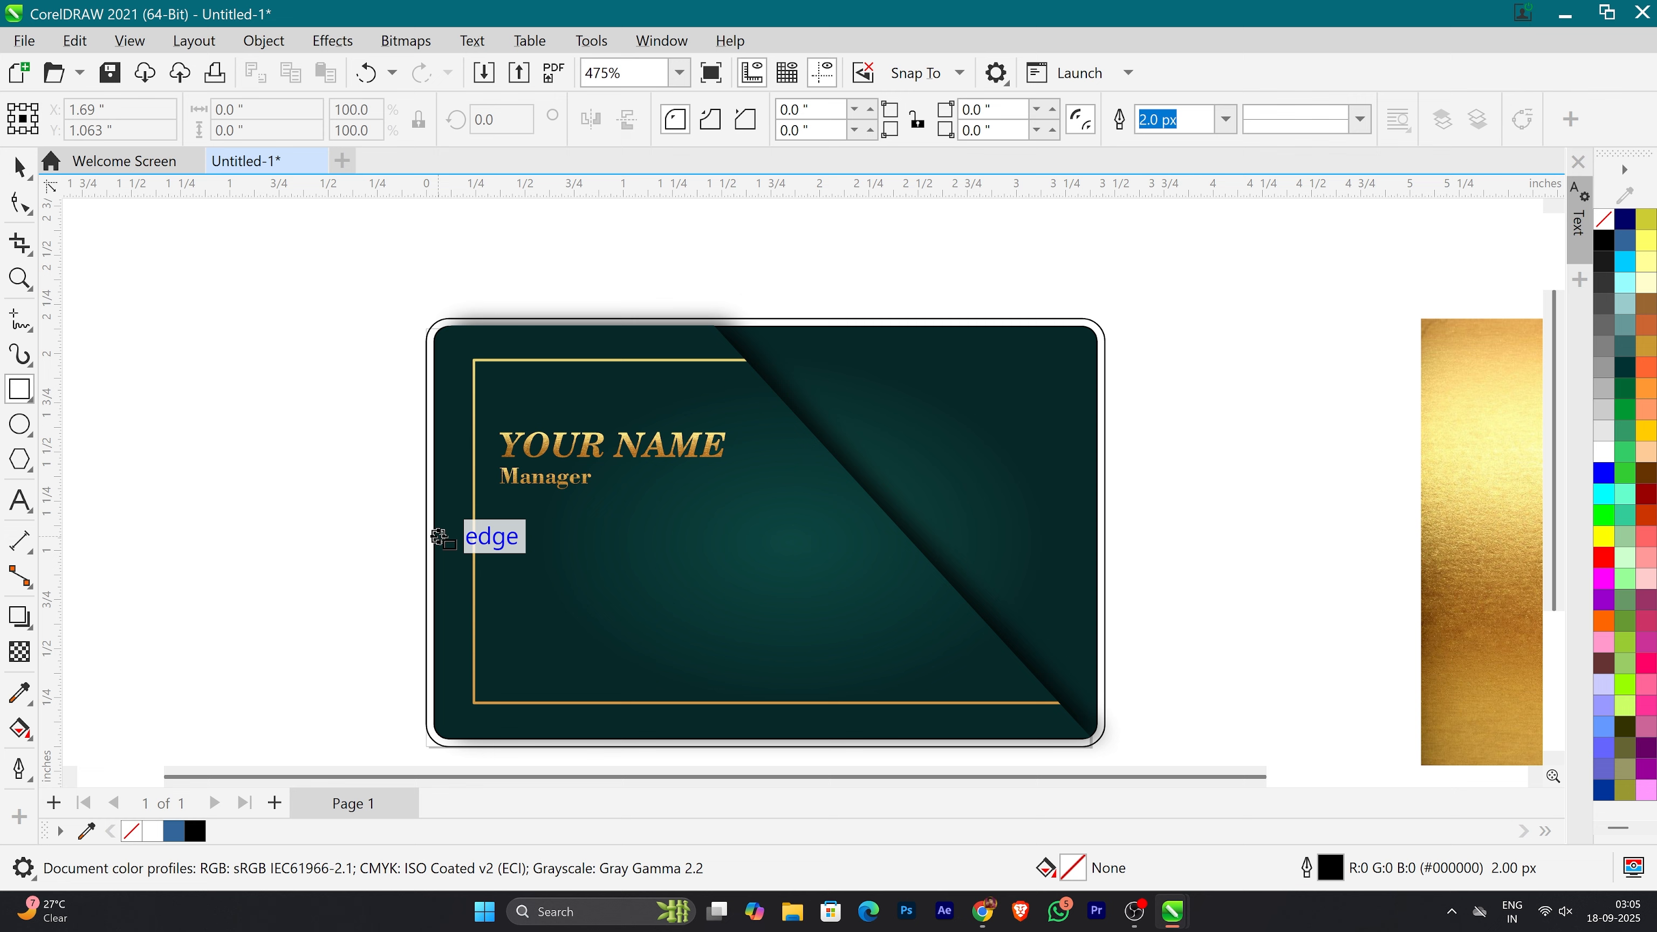
mouse_move(579, 577)
mouse_down()
mouse_move(610, 629)
mouse_move(580, 588)
mouse_up()
click(1226, 127)
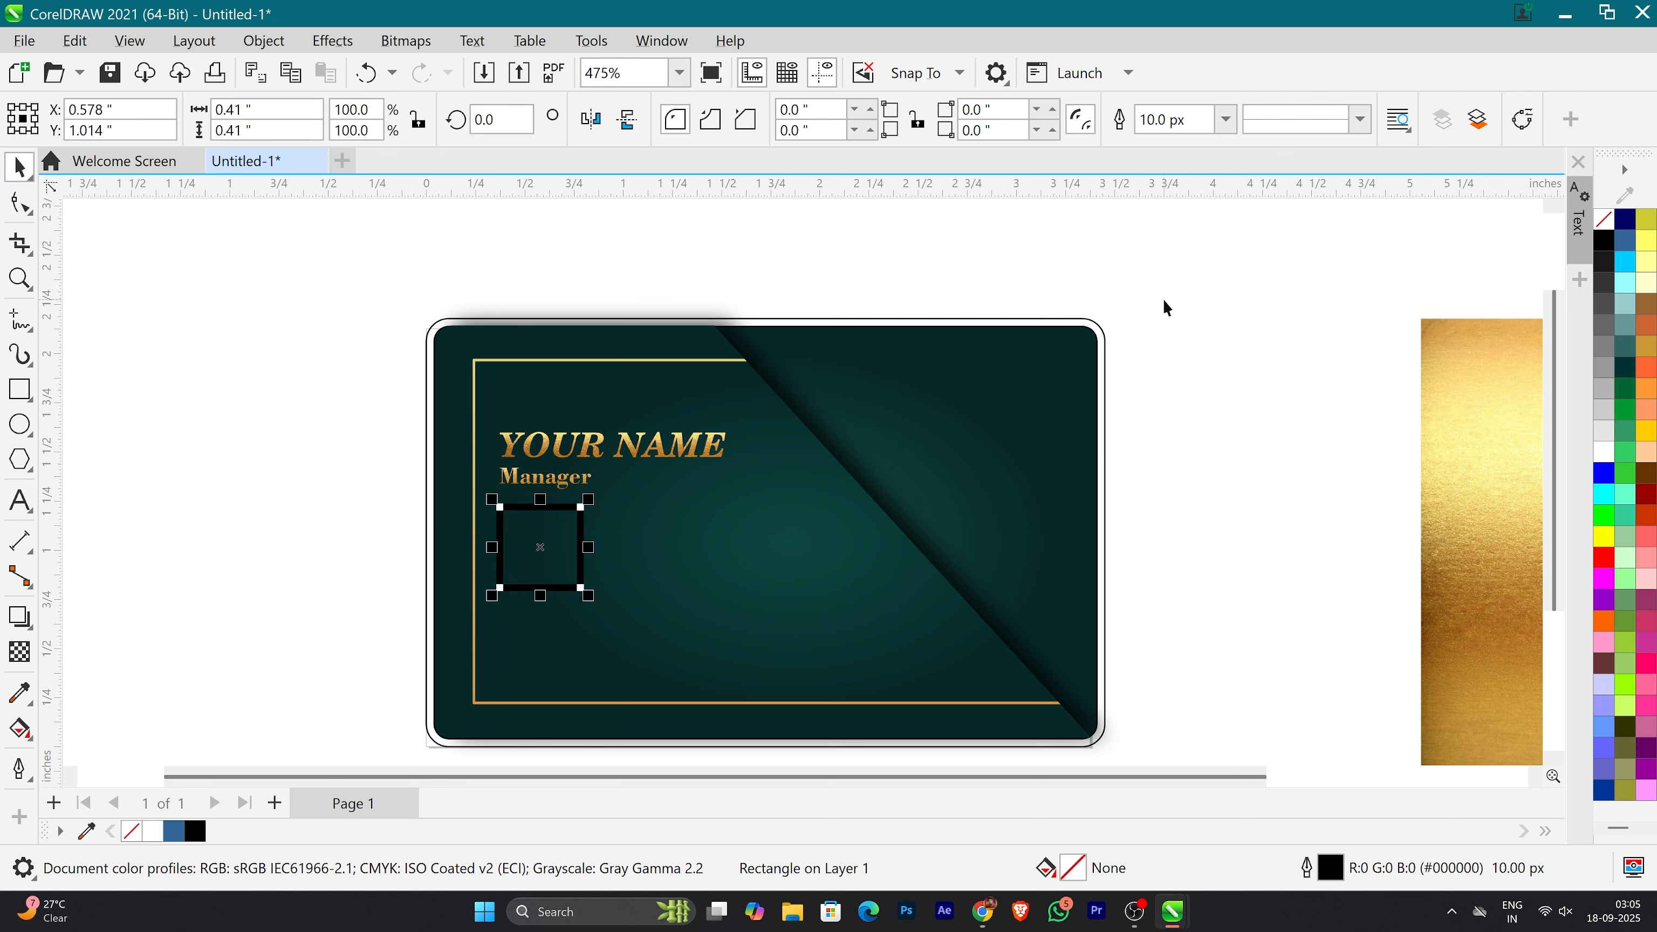
click(1183, 248)
click(1183, 248)
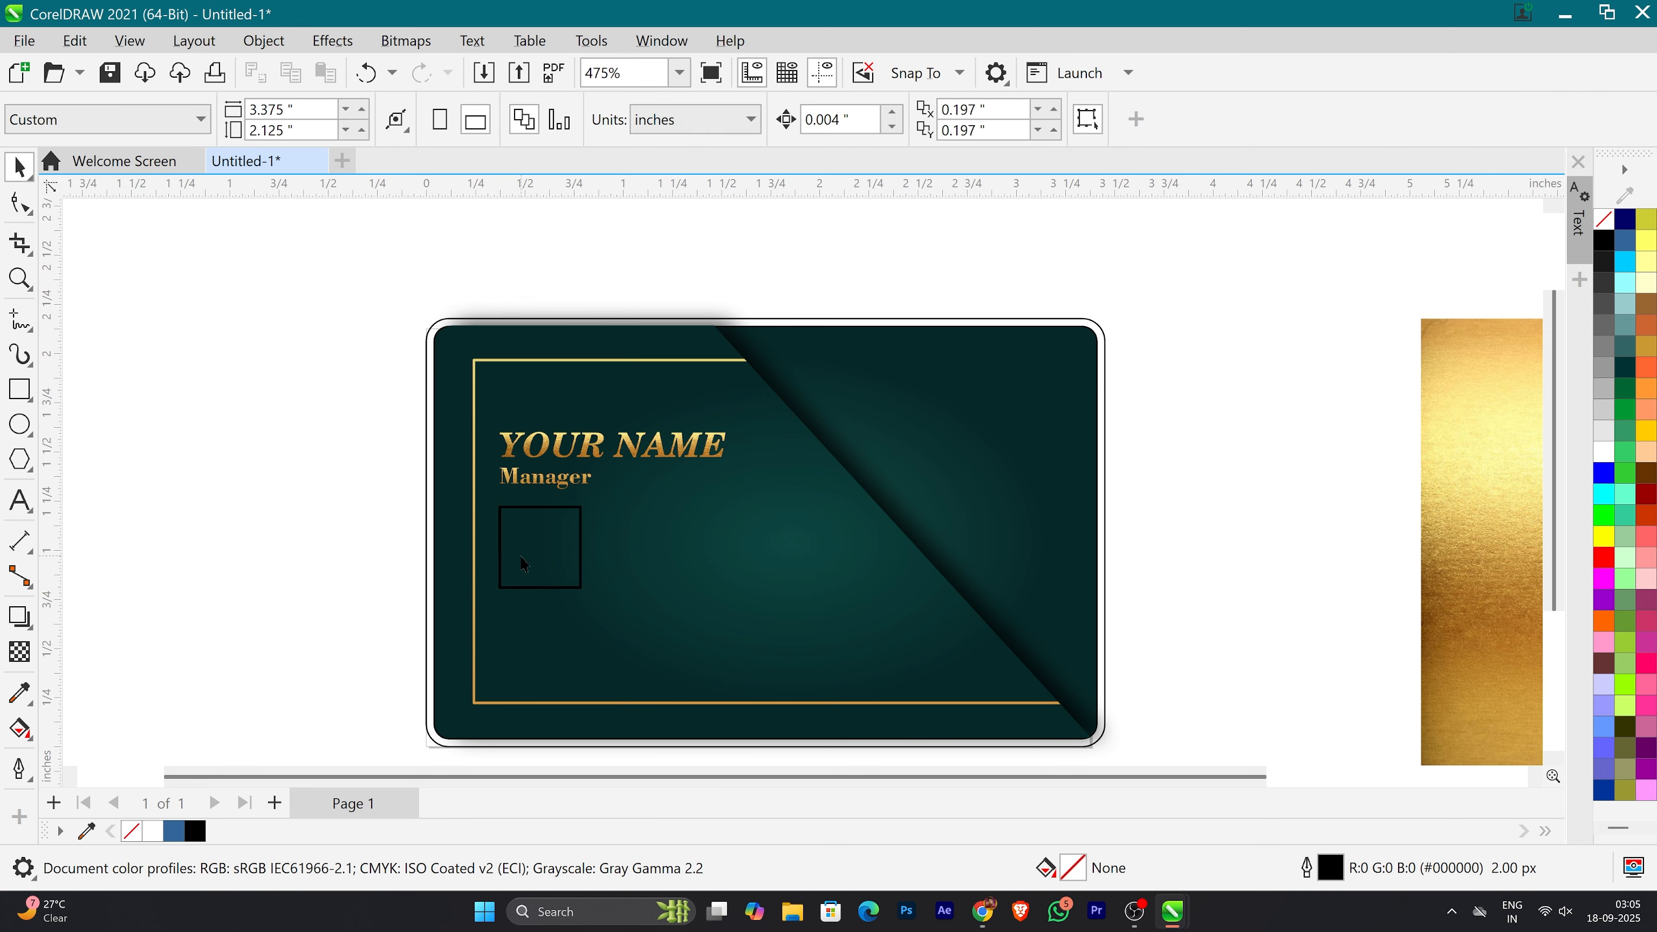
Step: Insert a QR code and move it off the card into the empty area at its upper right
click(247, 50)
mouse_move(398, 47)
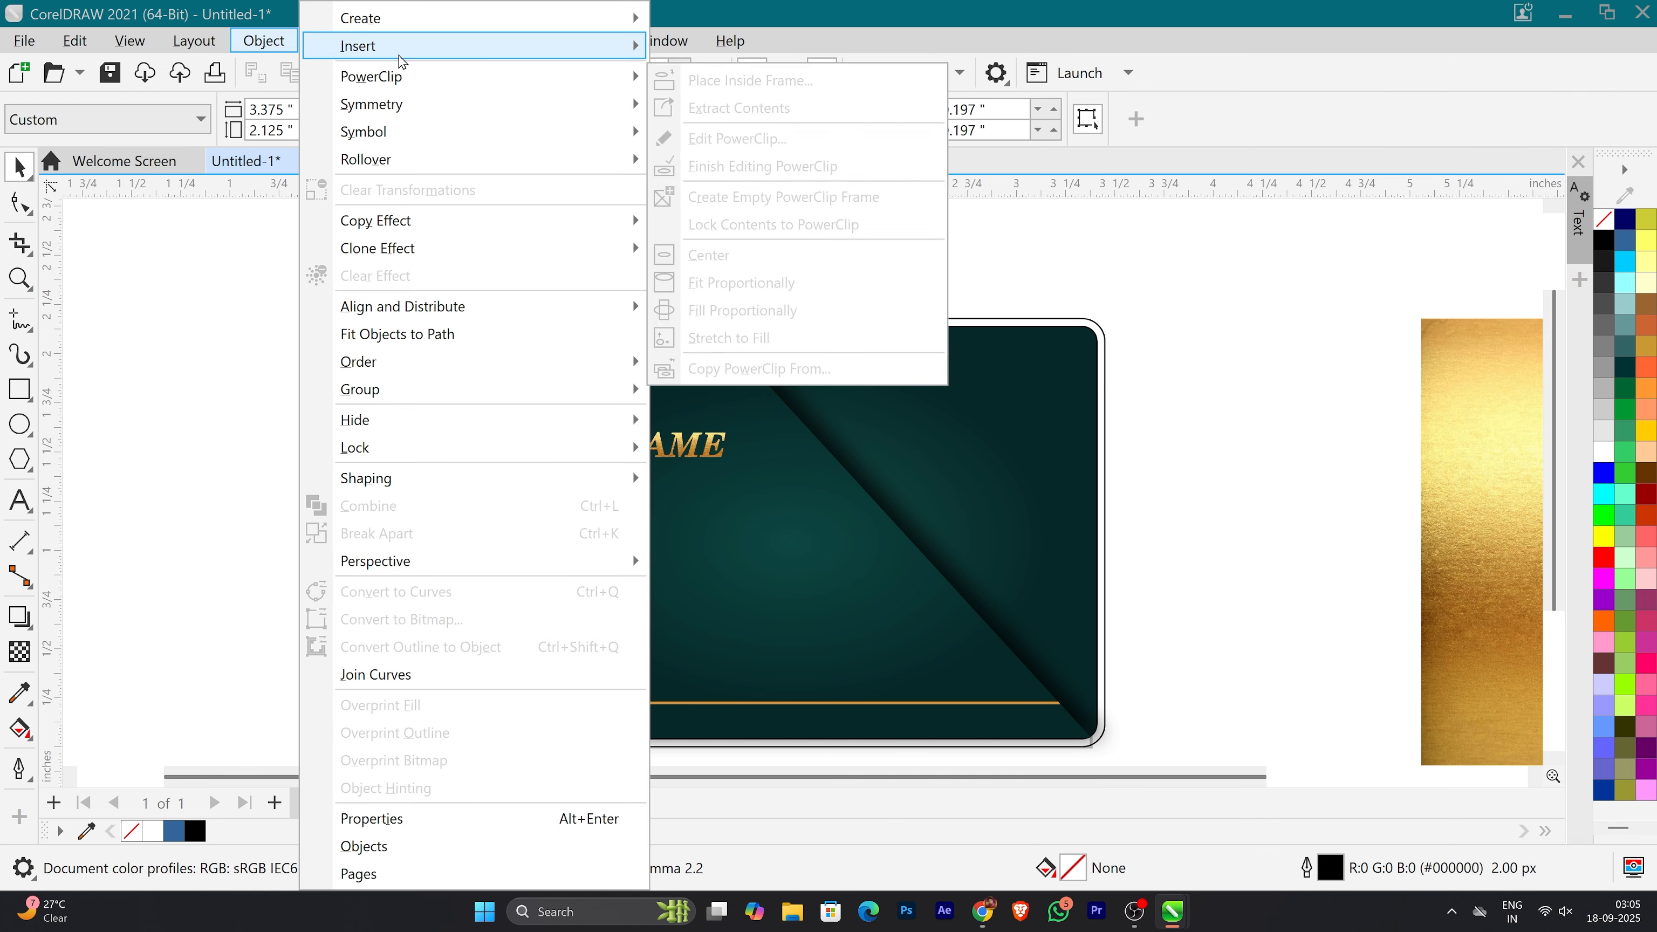
click(707, 47)
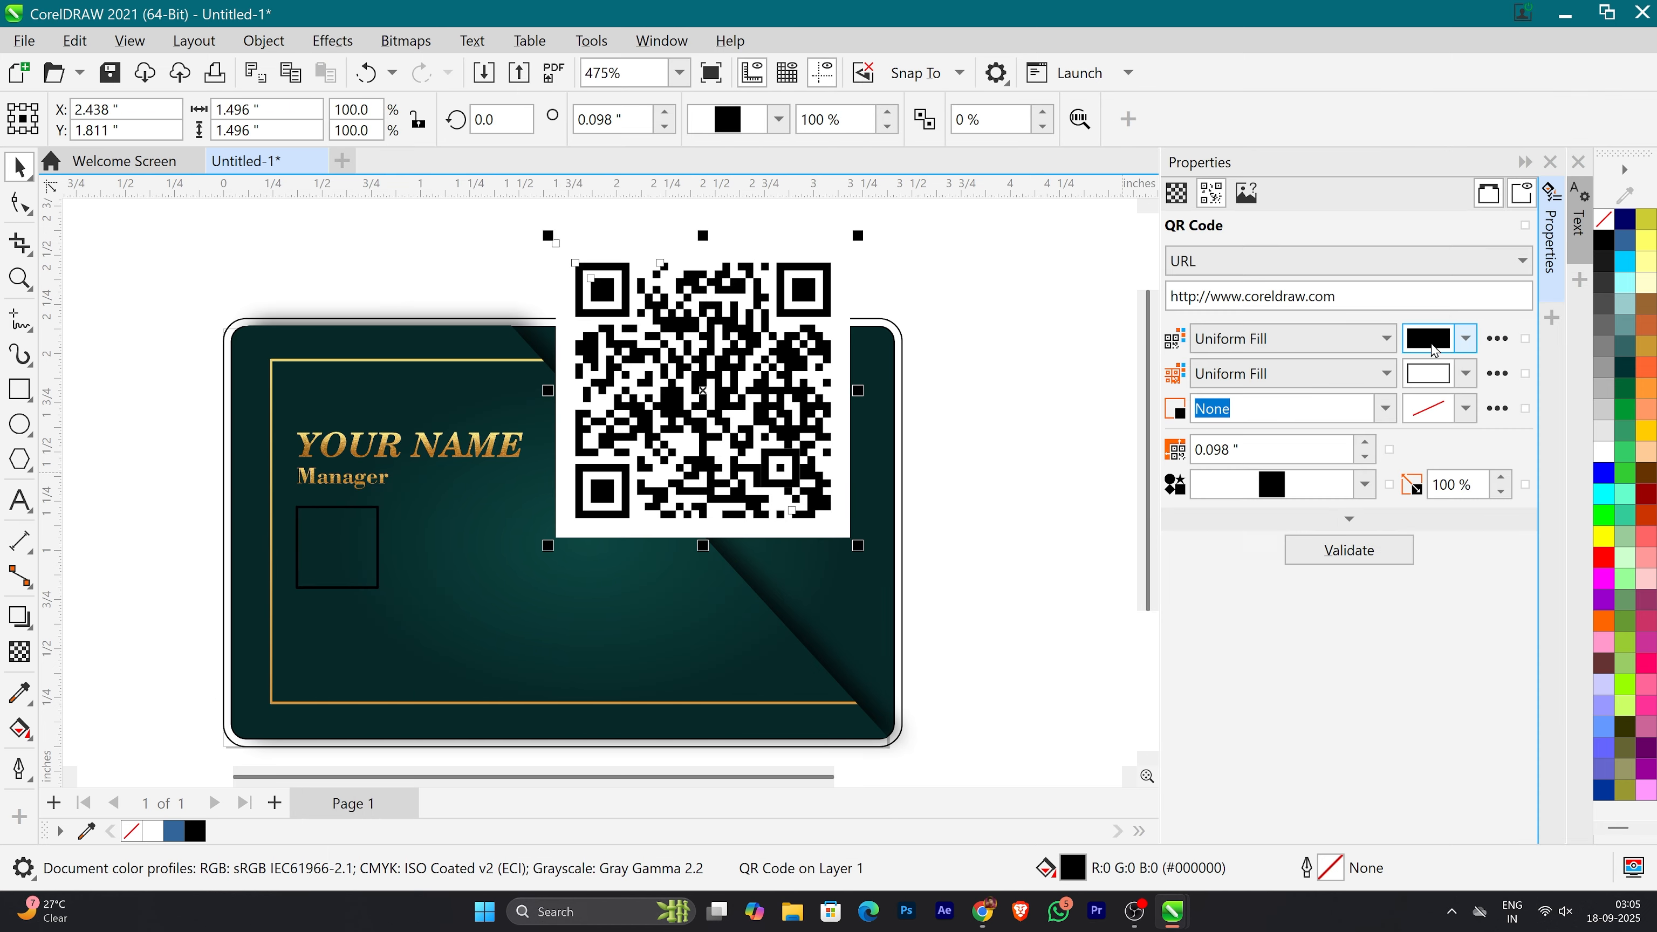
click(1551, 163)
scroll(701, 525, down, 2)
drag(819, 451, 1032, 332)
Step: Duplicate the gold texture into the space between the card and the original texture
drag(1188, 522, 1367, 515)
drag(1368, 515, 1098, 575)
right_click(1099, 575)
drag(1131, 640, 1184, 544)
drag(1184, 545, 1041, 344)
click(1131, 452)
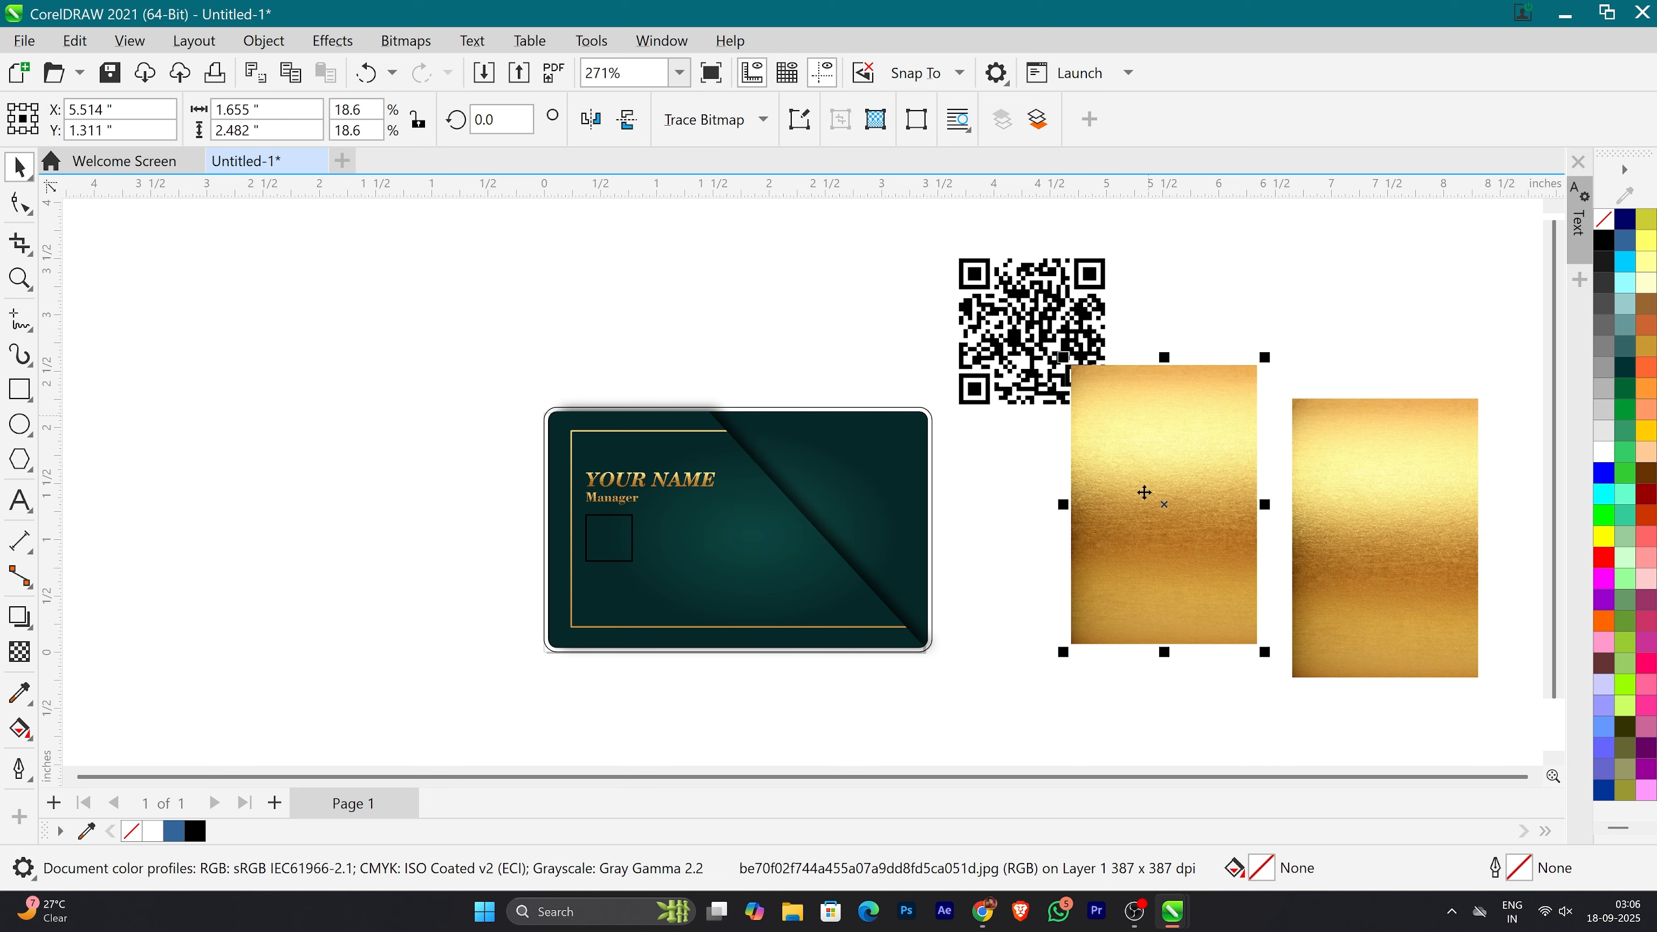
drag(1190, 518, 1263, 586)
drag(1263, 585, 1046, 343)
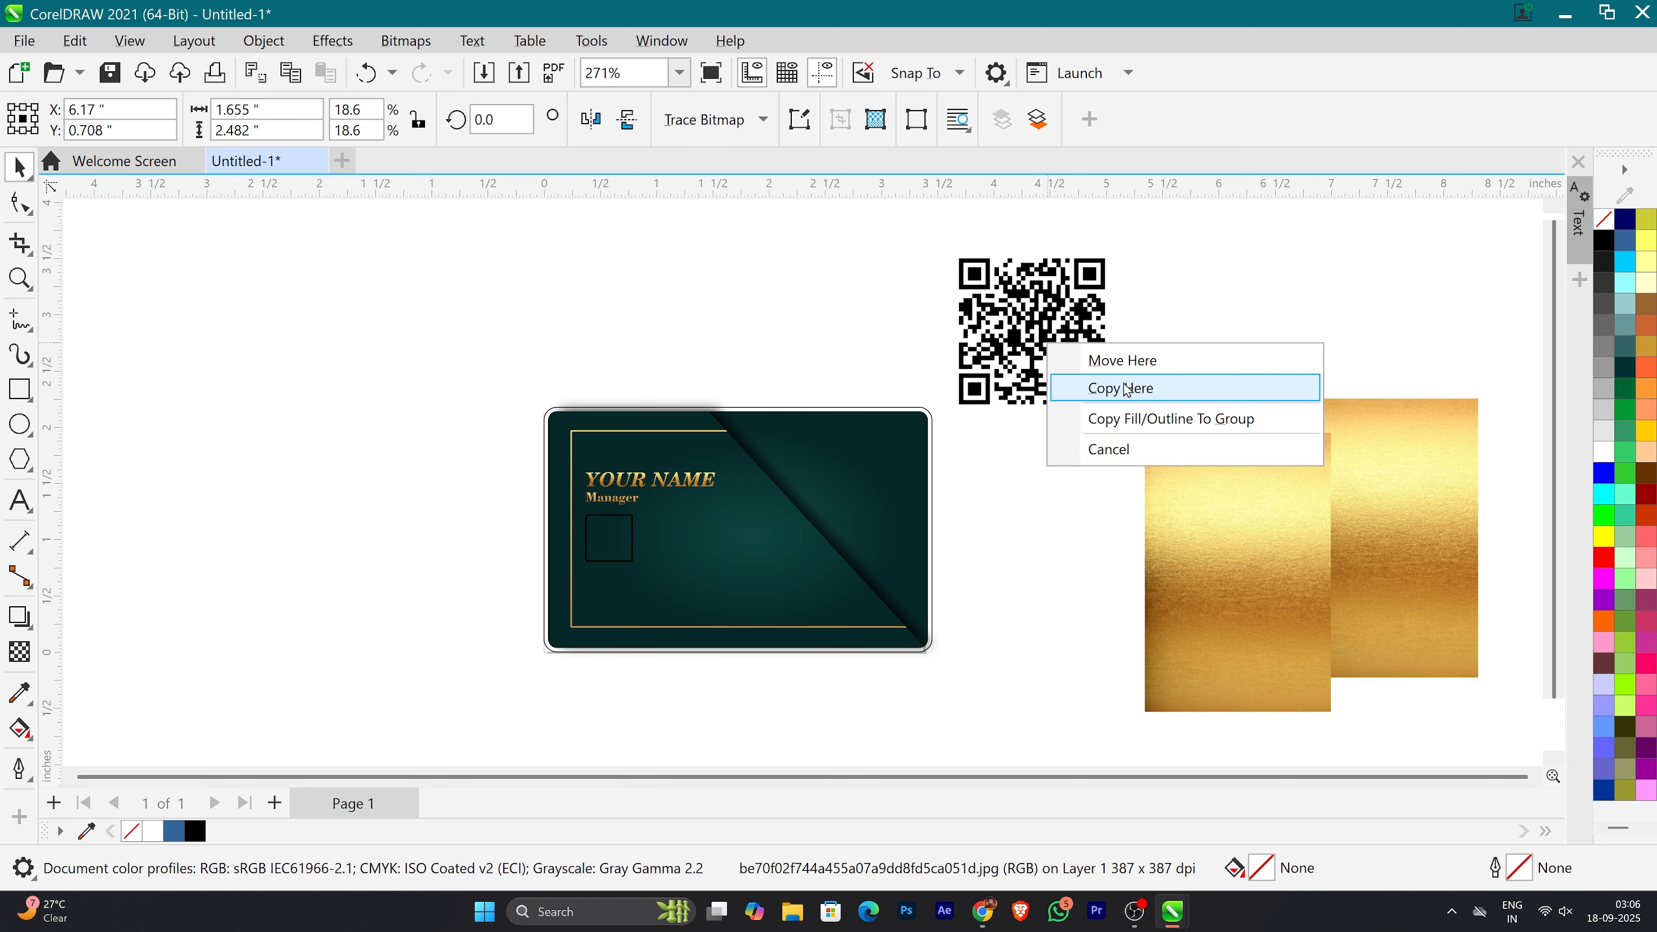
click(1123, 450)
Step: Separate the QR code into individual shapes
click(1044, 366)
scroll(1043, 365, up, 2)
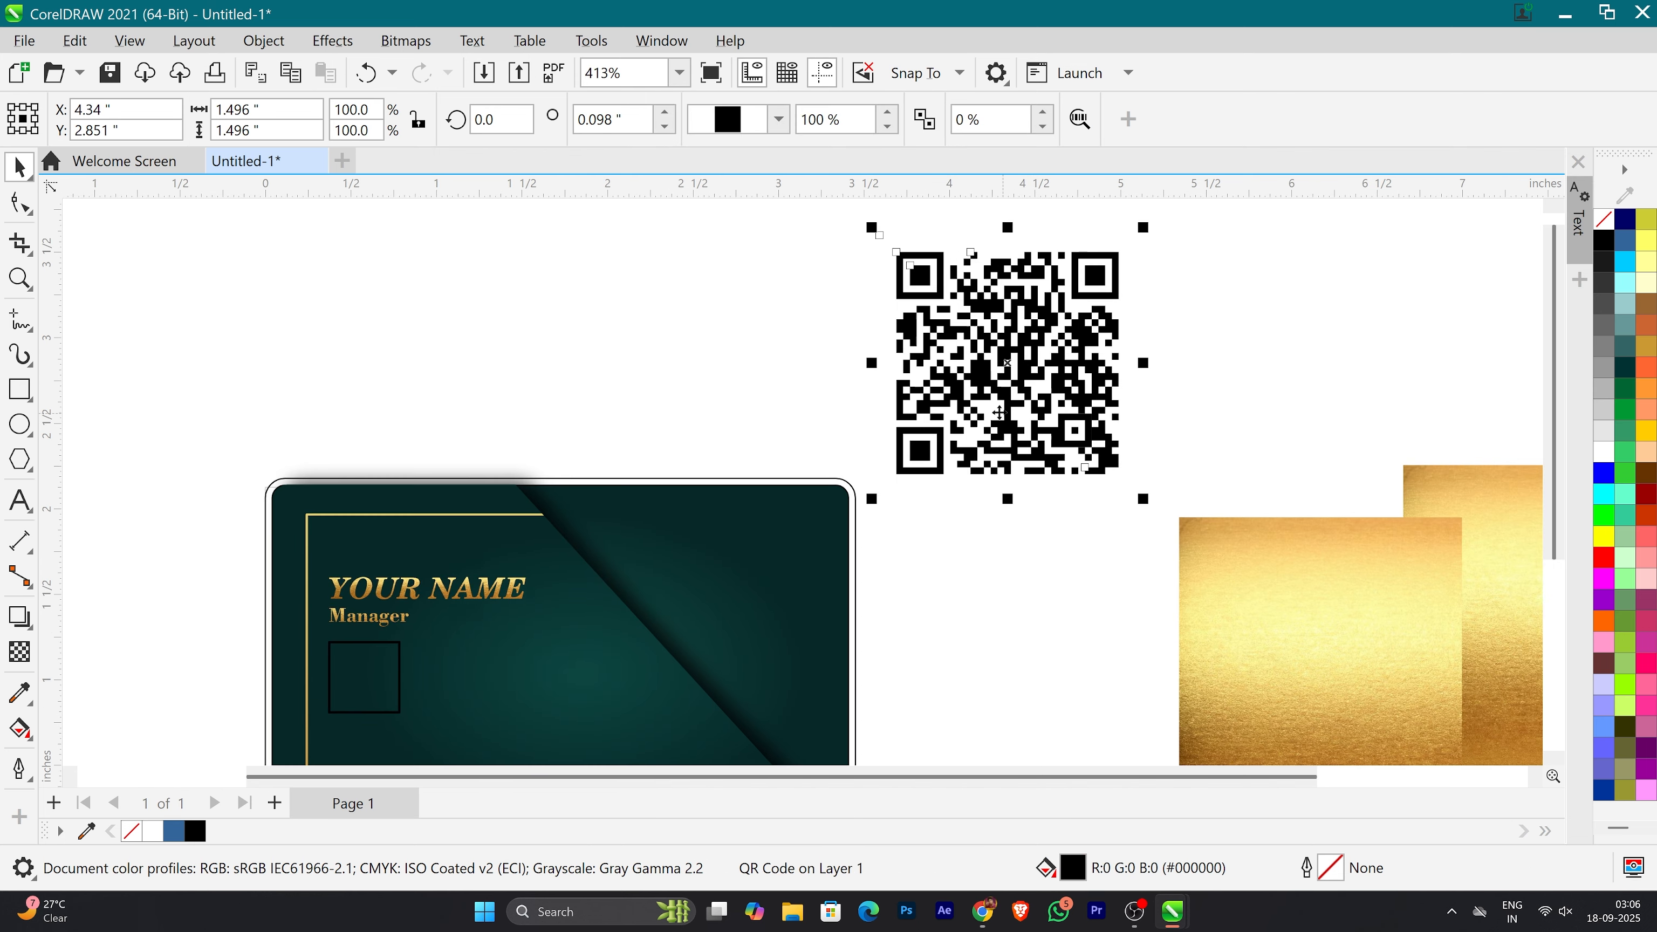
scroll(1002, 411, down, 3)
click(406, 40)
click(1128, 370)
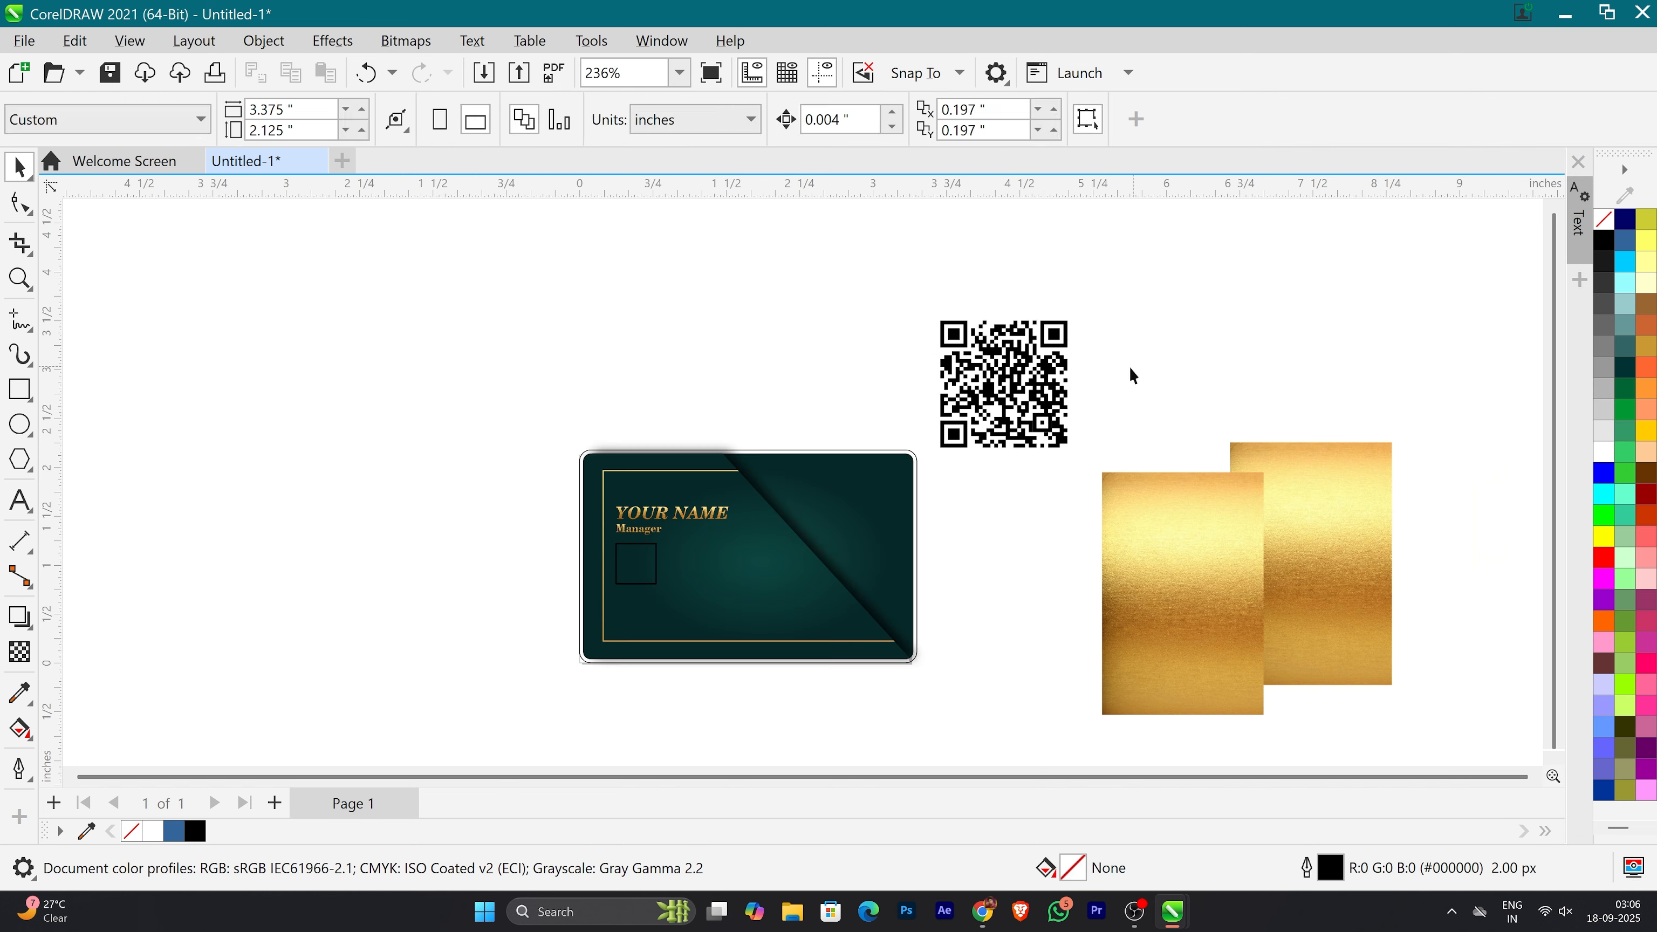
right_click(1016, 372)
Step: PowerClip the gold texture copy inside the QR code's main dot pattern, positioned to cover the whole pattern
drag(1302, 562, 1031, 394)
click(1136, 496)
ctrl+click(1019, 403)
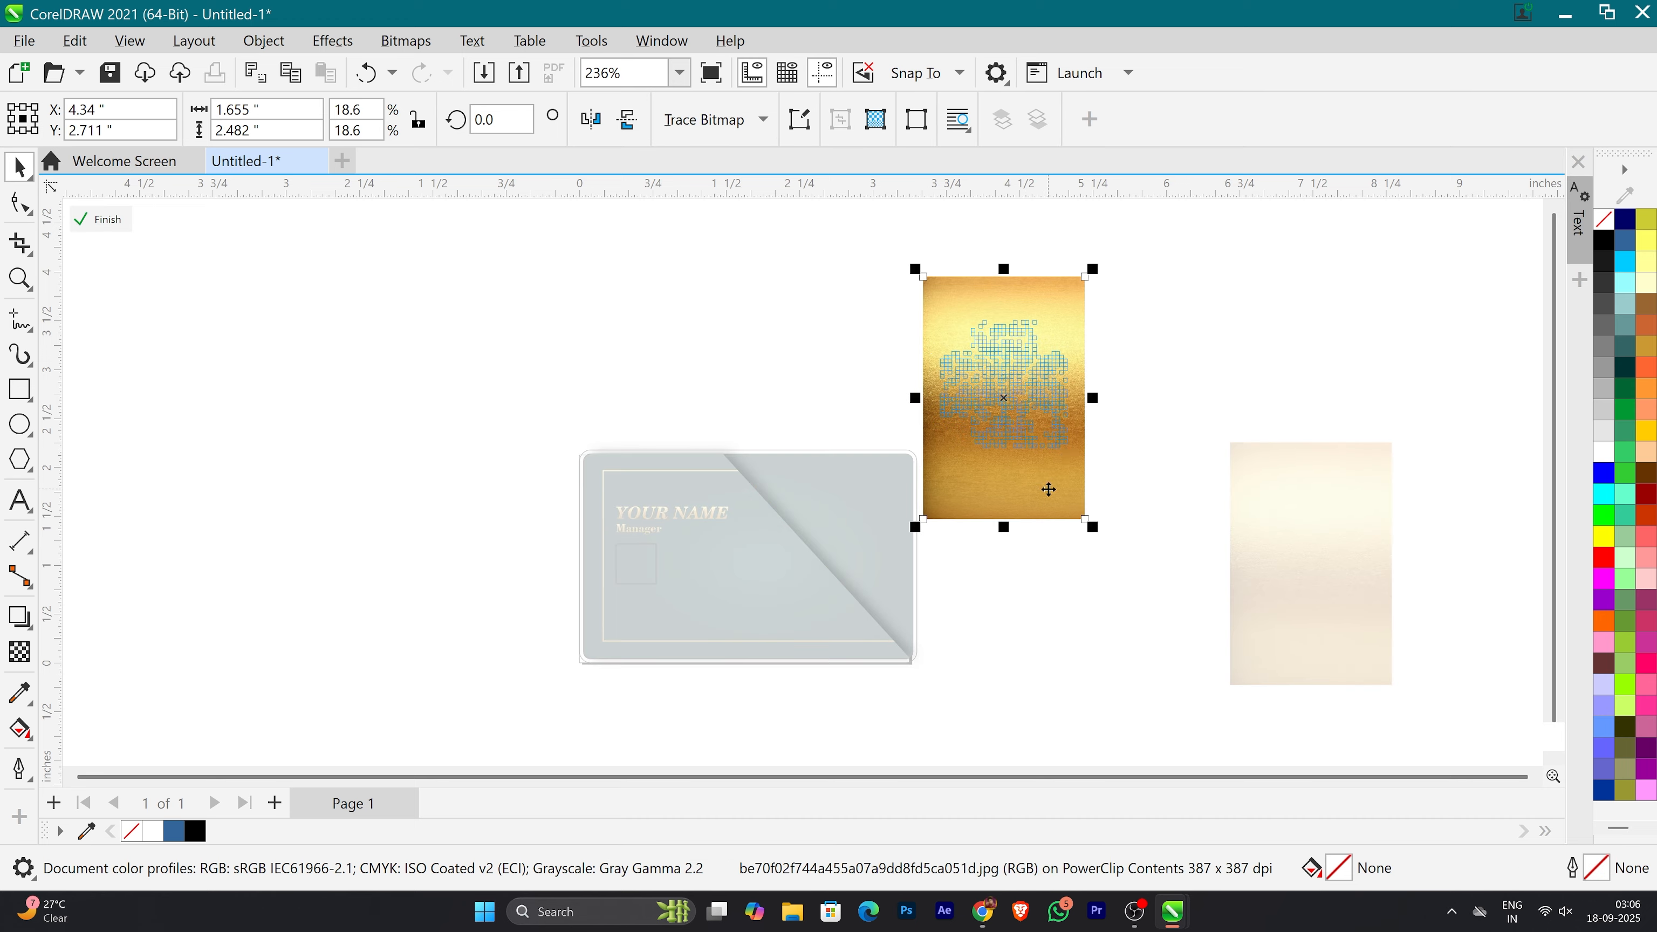
ctrl+click(1150, 479)
click(1097, 561)
scroll(1019, 385, up, 2)
scroll(1030, 495, down, 3)
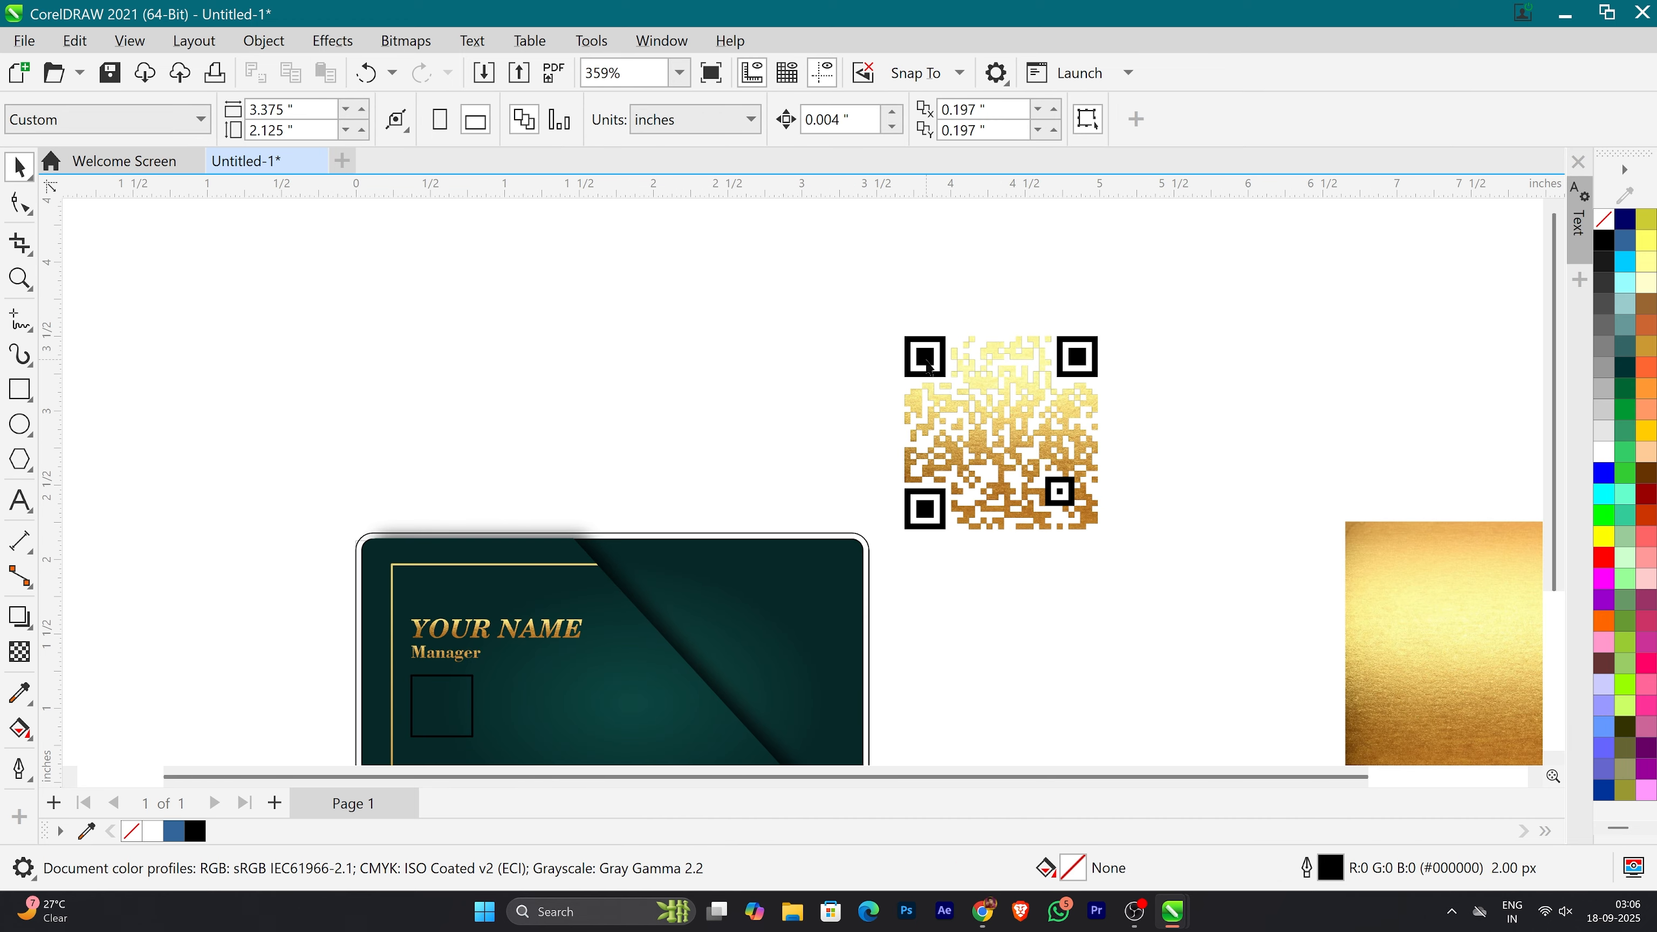
Step: Duplicate the gold texture between the QR code and the original texture
click(924, 355)
key(ctrl+z)
drag(1408, 650, 1230, 585)
drag(1409, 394, 1276, 449)
scroll(1064, 490, up, 3)
Step: Try to PowerClip the gold texture copy inside the QR code's square marker frames and shift it over them
drag(1467, 470, 1099, 482)
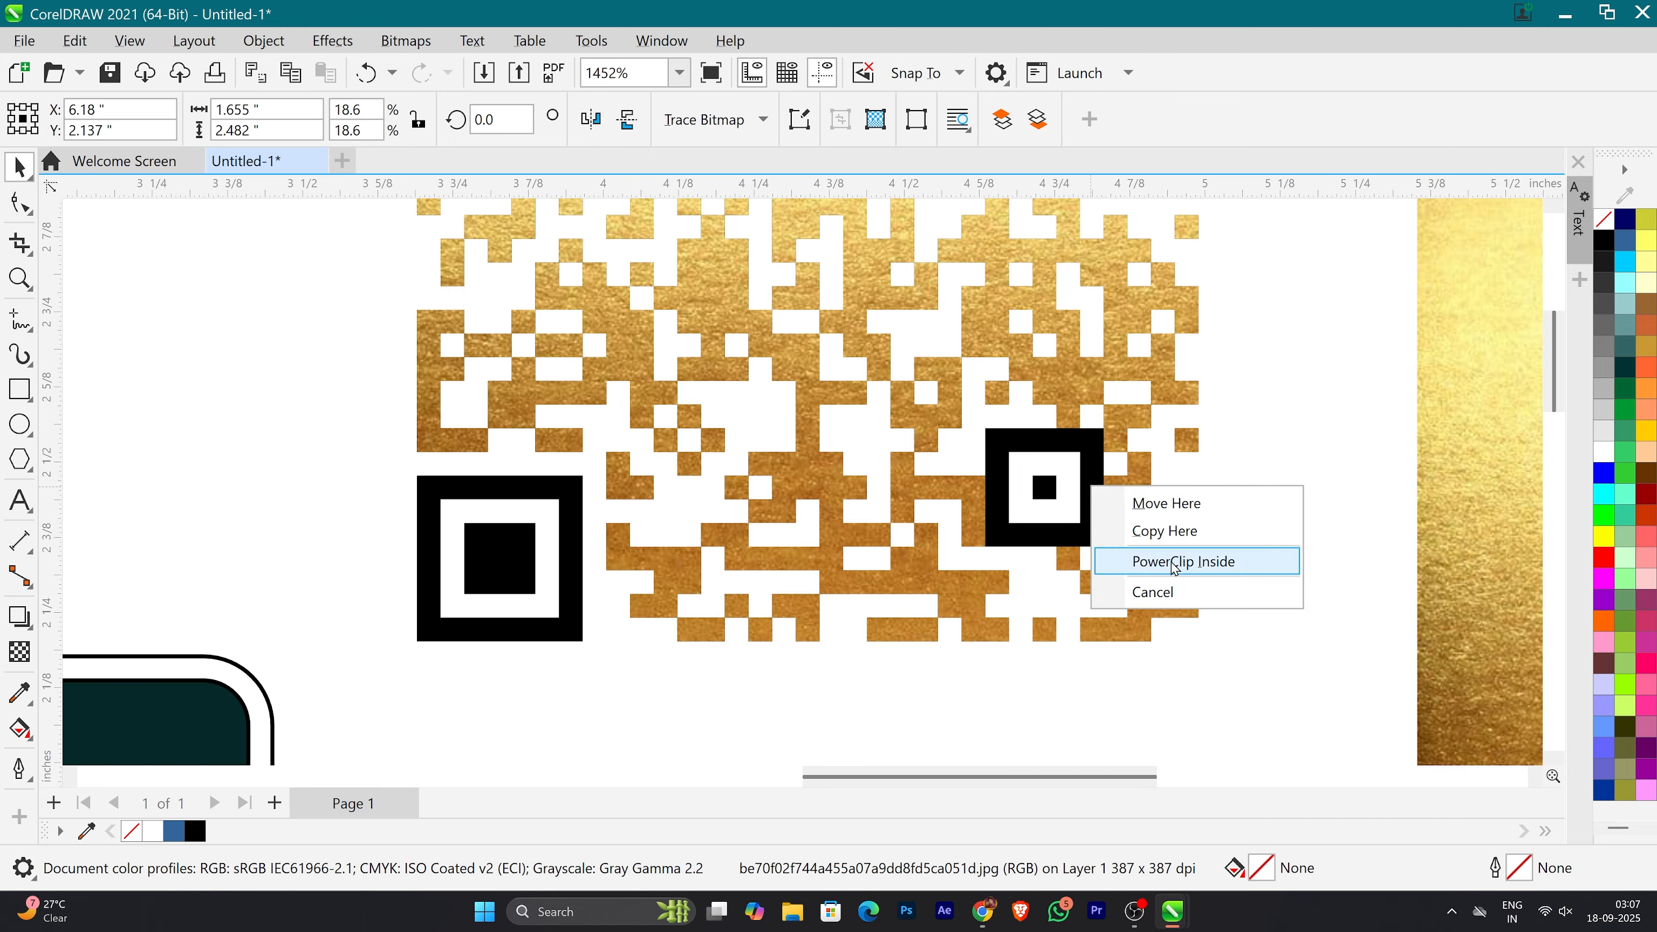
click(1102, 559)
ctrl+click(1091, 525)
drag(1207, 522, 1106, 547)
scroll(1103, 552, down, 5)
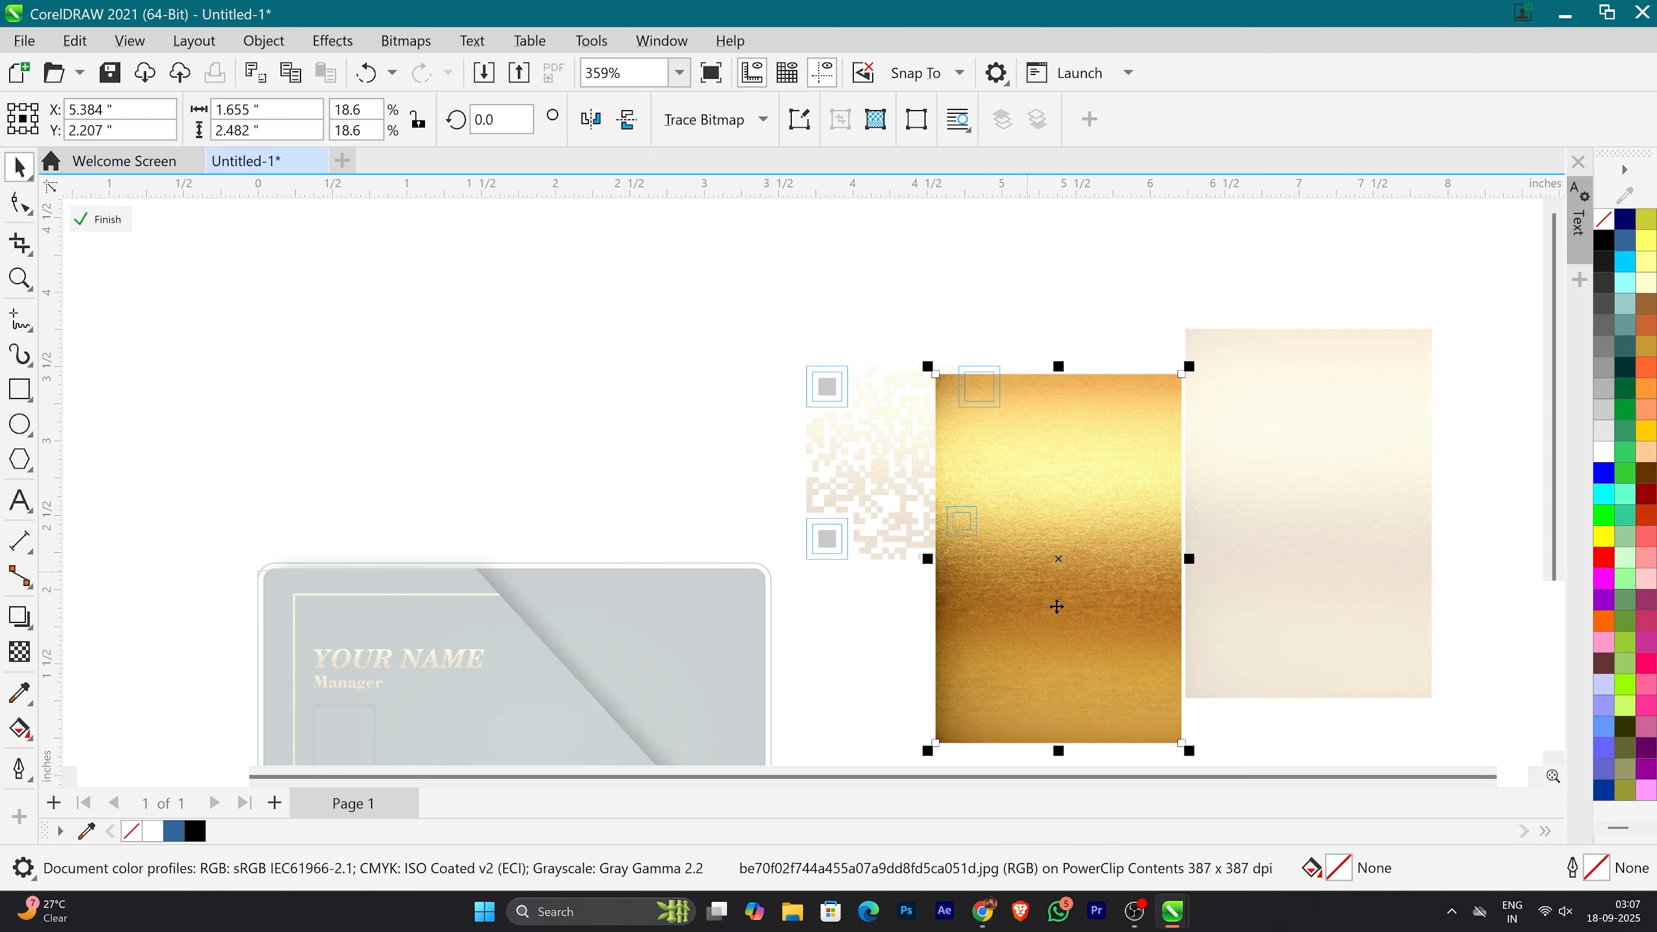
drag(1058, 607, 1051, 586)
ctrl+click(828, 675)
click(997, 668)
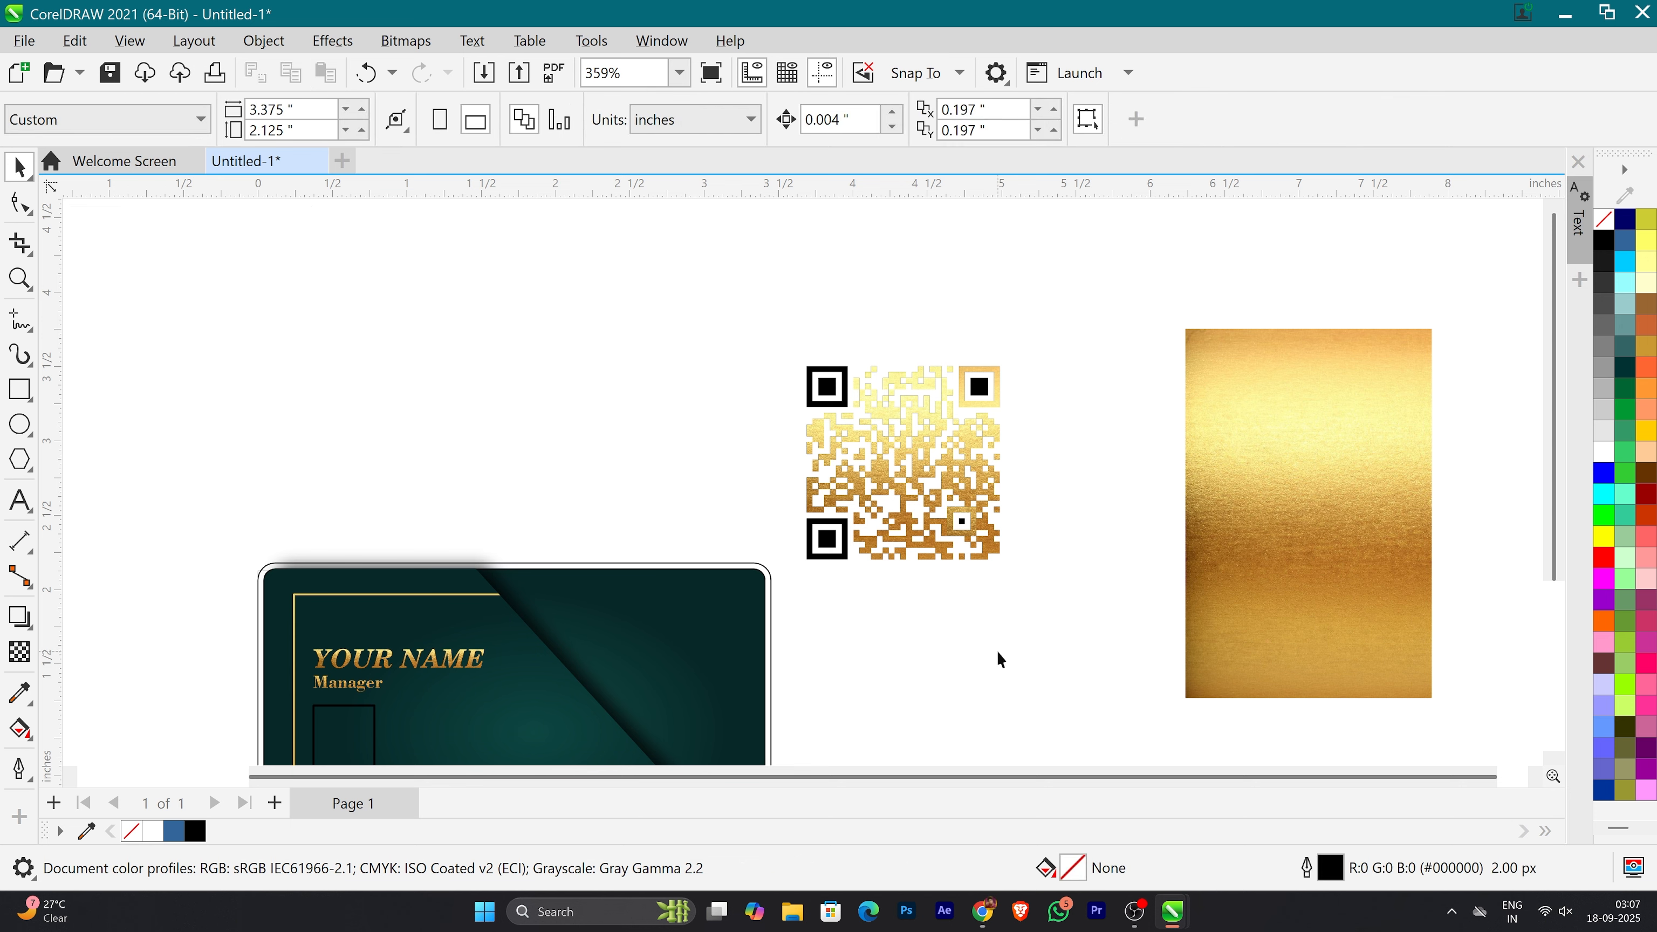
Step: Undo the PowerClip on the QR code's marker frames and the texture shift inside it
key(ctrl+z)
key(ctrl+z)
key(ctrl+z)
key(ctrl+z)
key(ctrl+z)
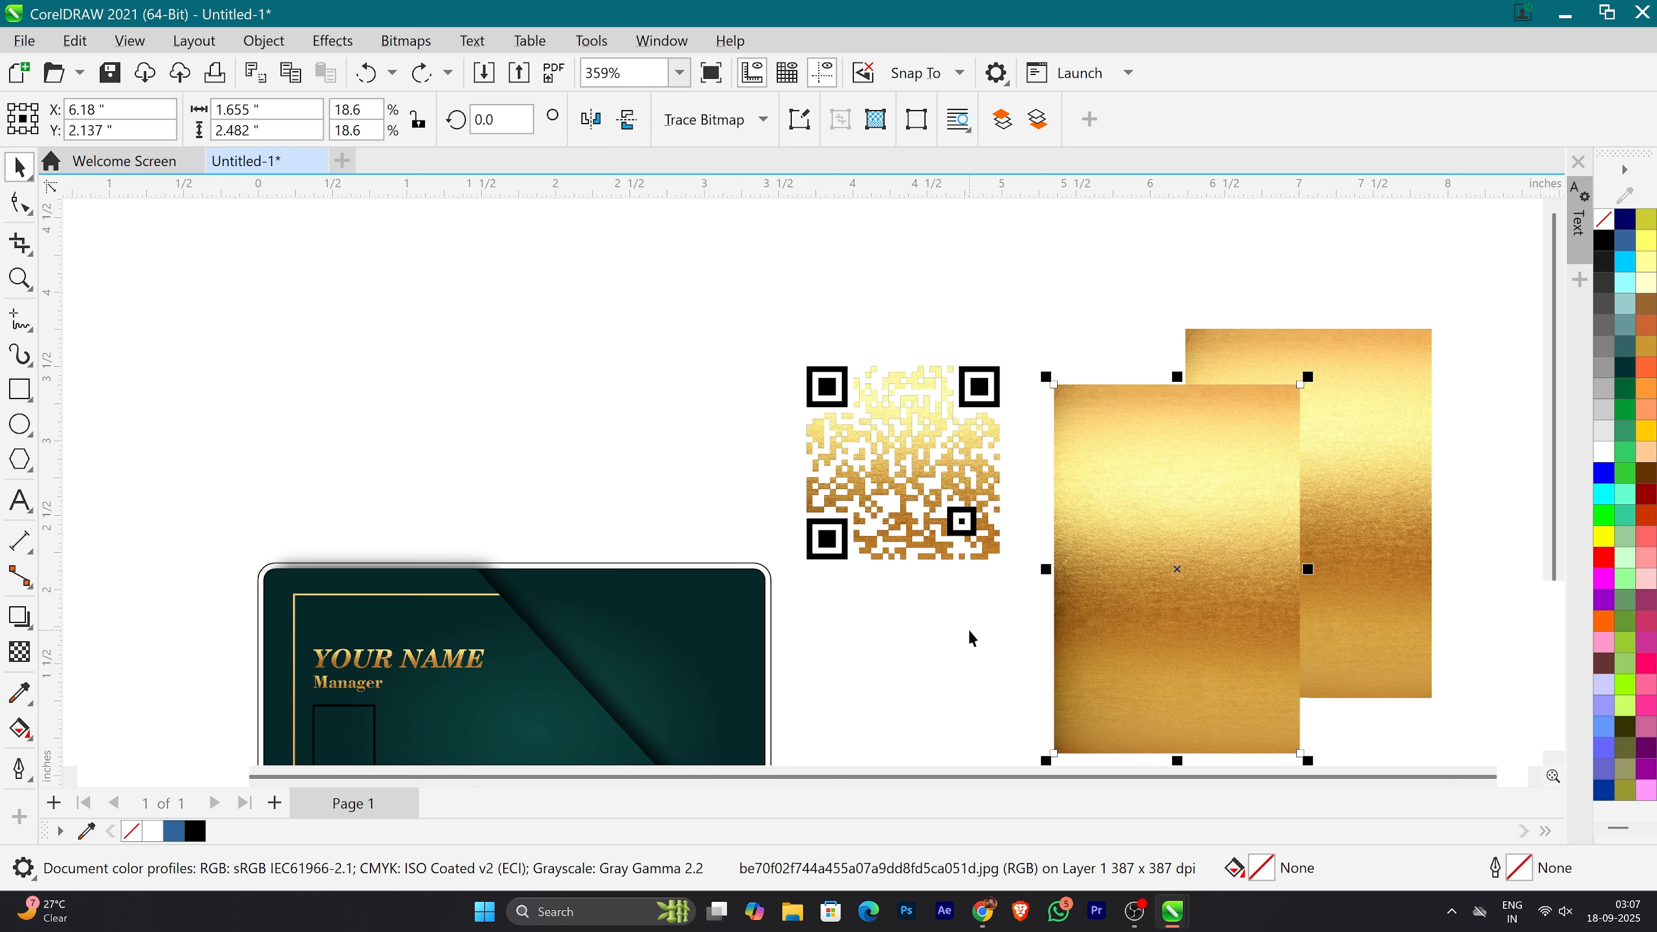
Step: Fill the QR code's square marker frames with orange-yellow #FEB100
click(1011, 663)
click(842, 554)
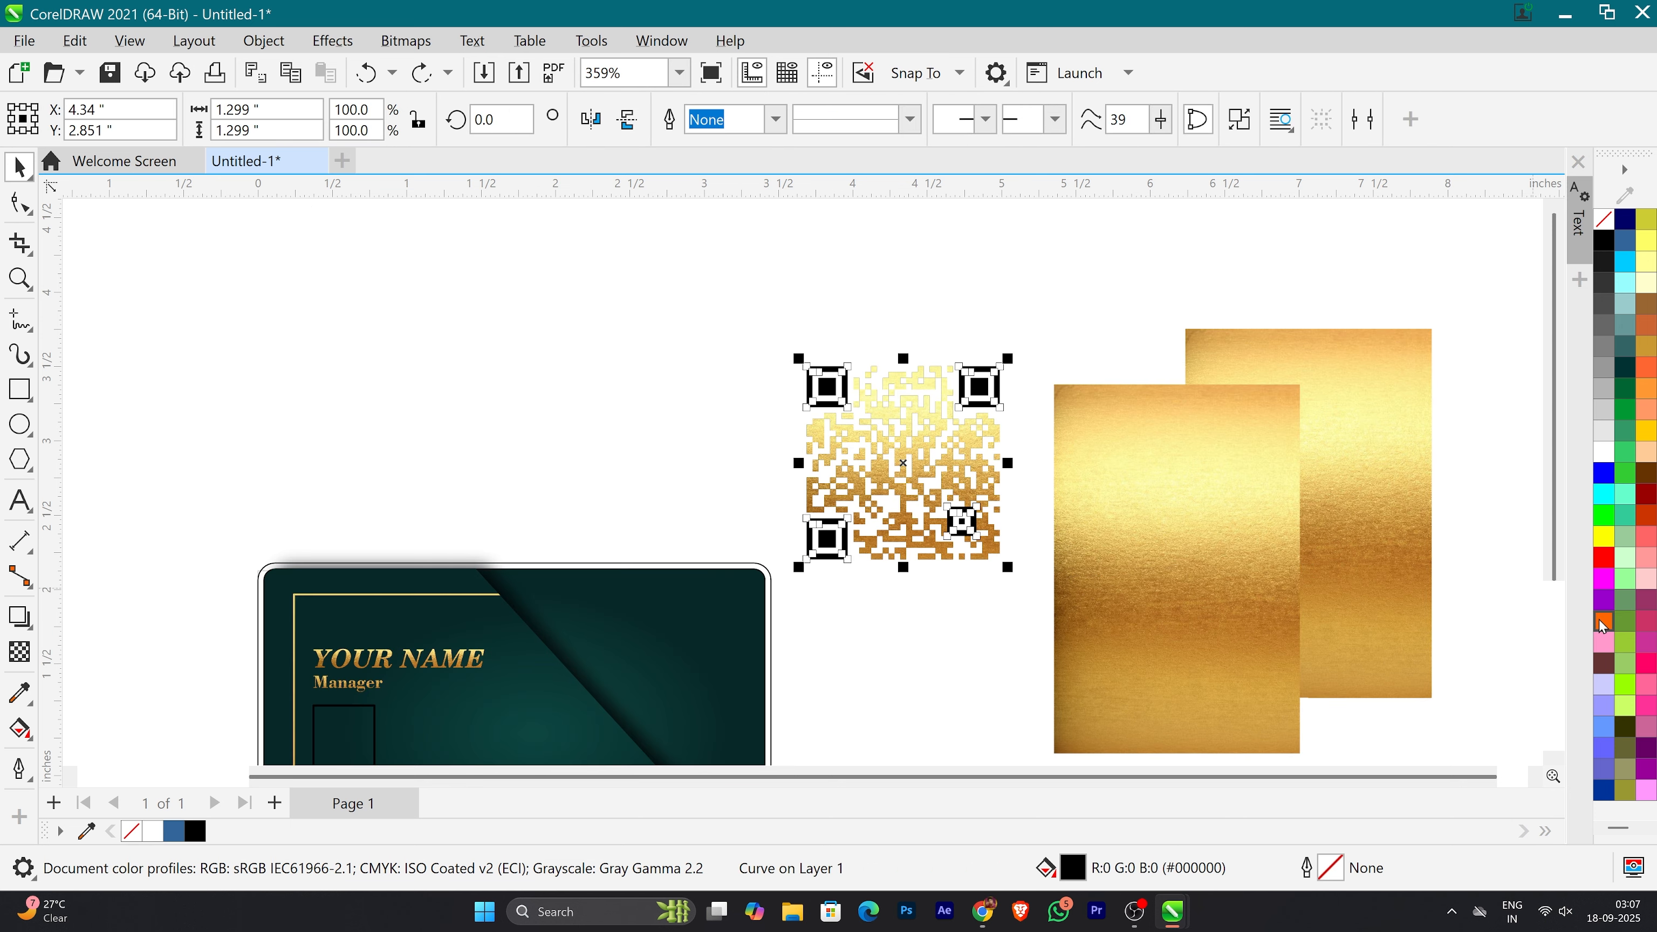
drag(1605, 538, 1526, 632)
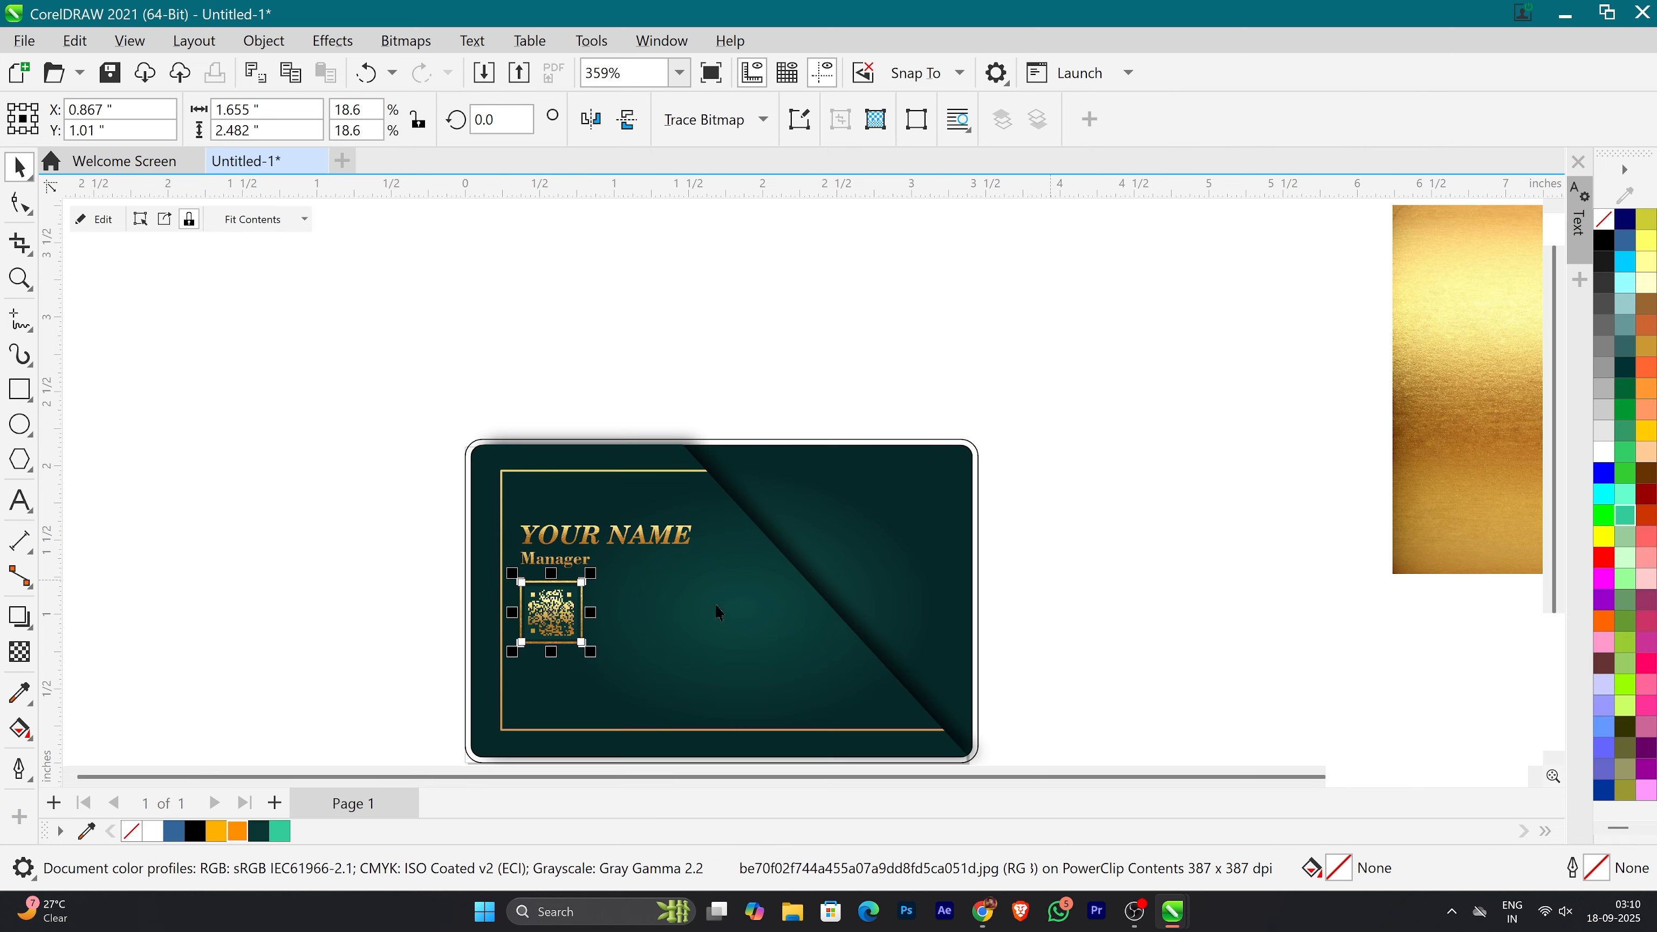
key(Escape)
Step: Draw a horizontal line about 0.61 in long extending from the Manager title to below the end of the name
scroll(563, 577, up, 2)
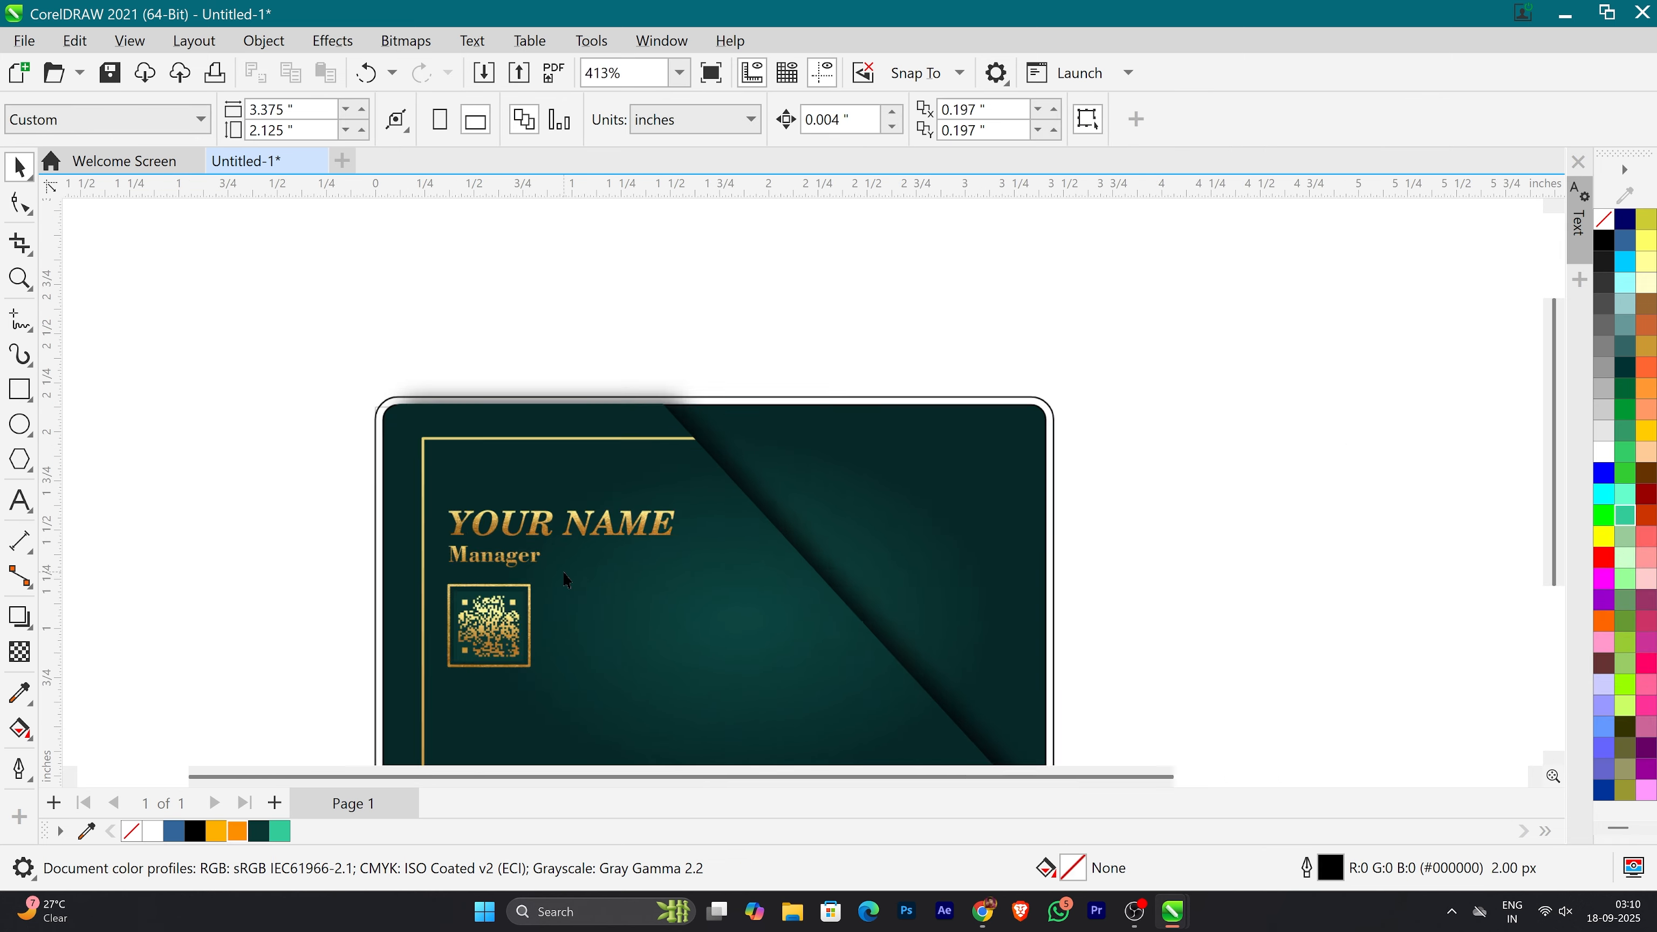
scroll(522, 534, down, 3)
scroll(520, 530, down, 1)
scroll(640, 607, up, 1)
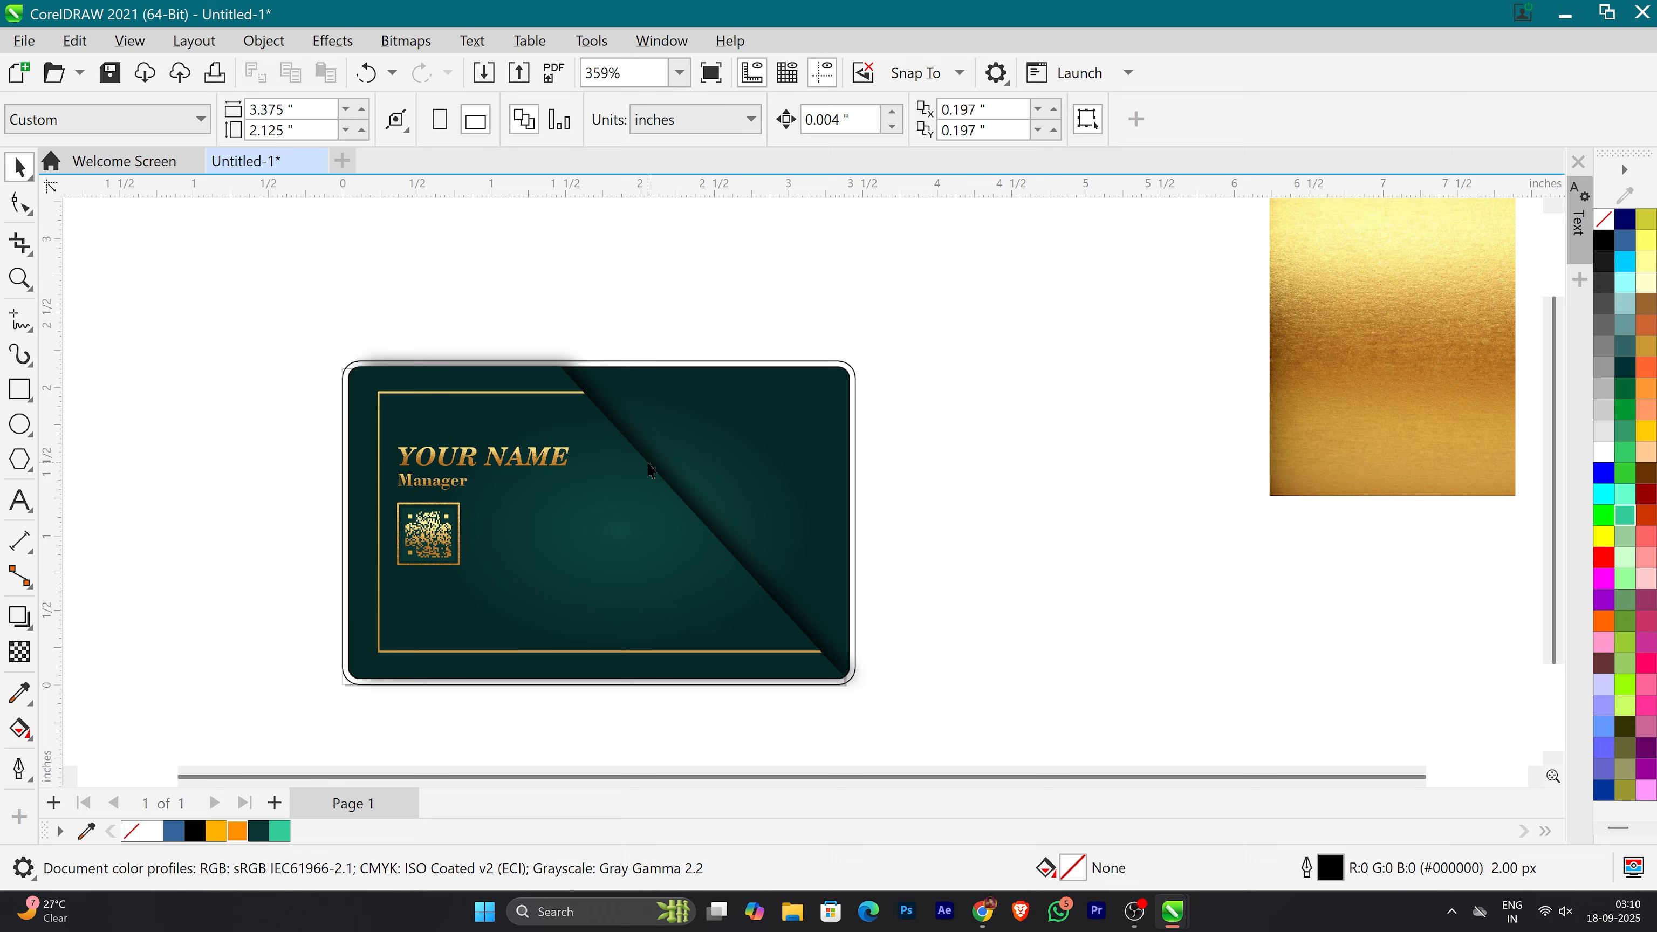
scroll(458, 489, up, 2)
click(19, 320)
mouse_move(488, 477)
mouse_down()
mouse_move(669, 479)
mouse_move(655, 477)
mouse_up()
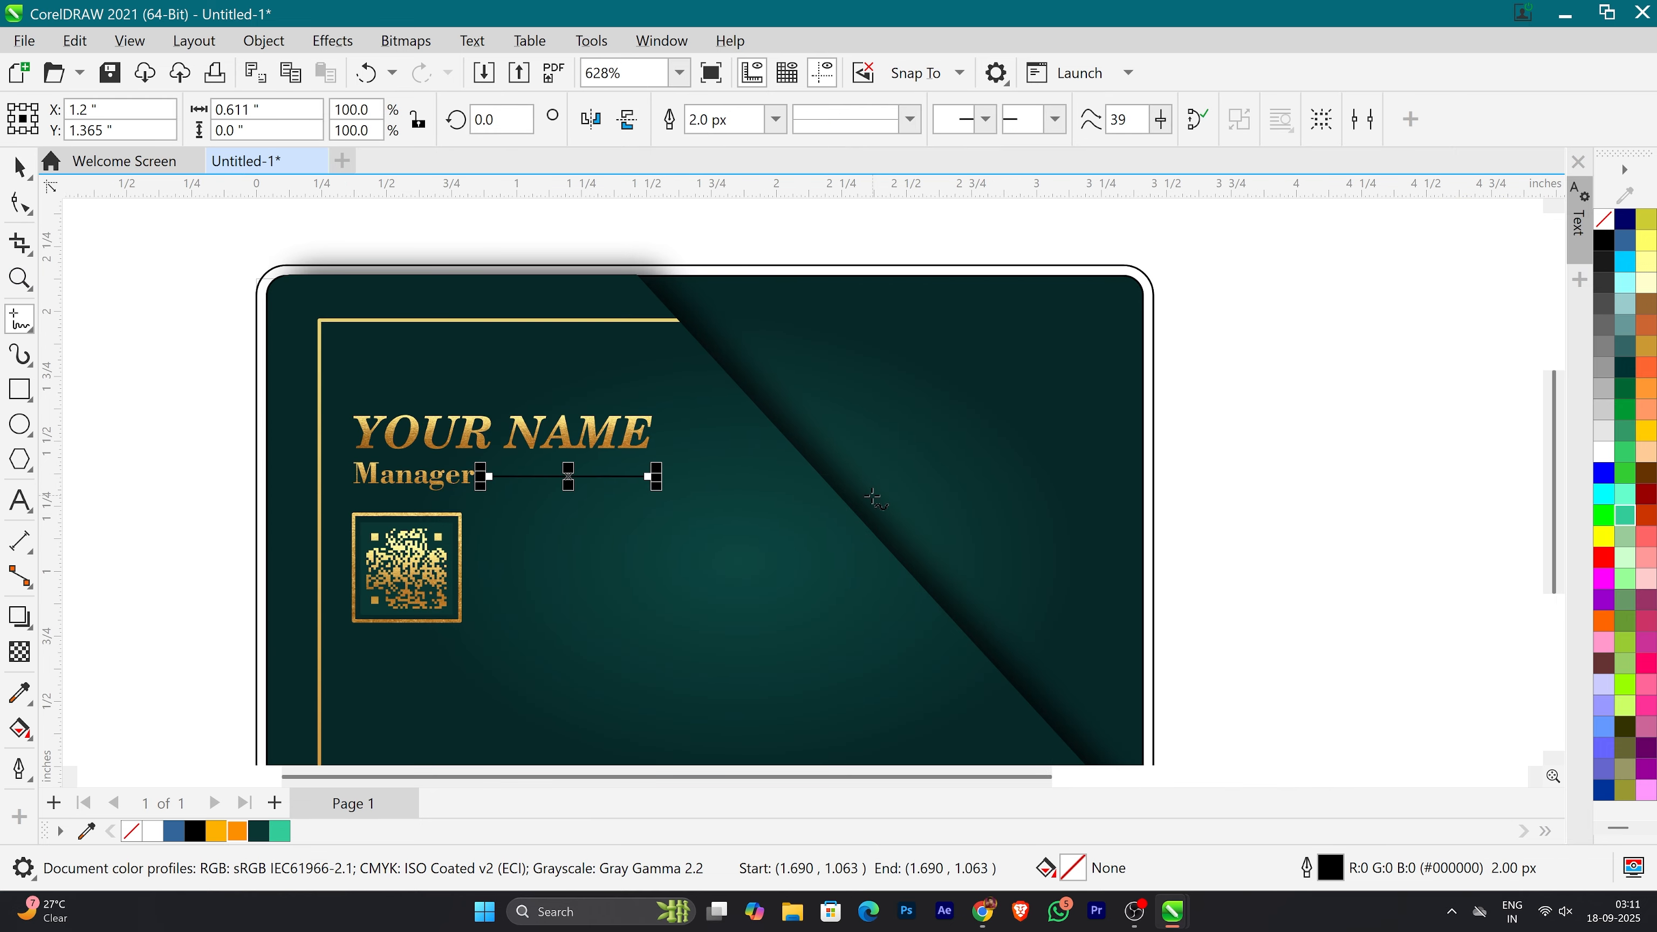
key(space)
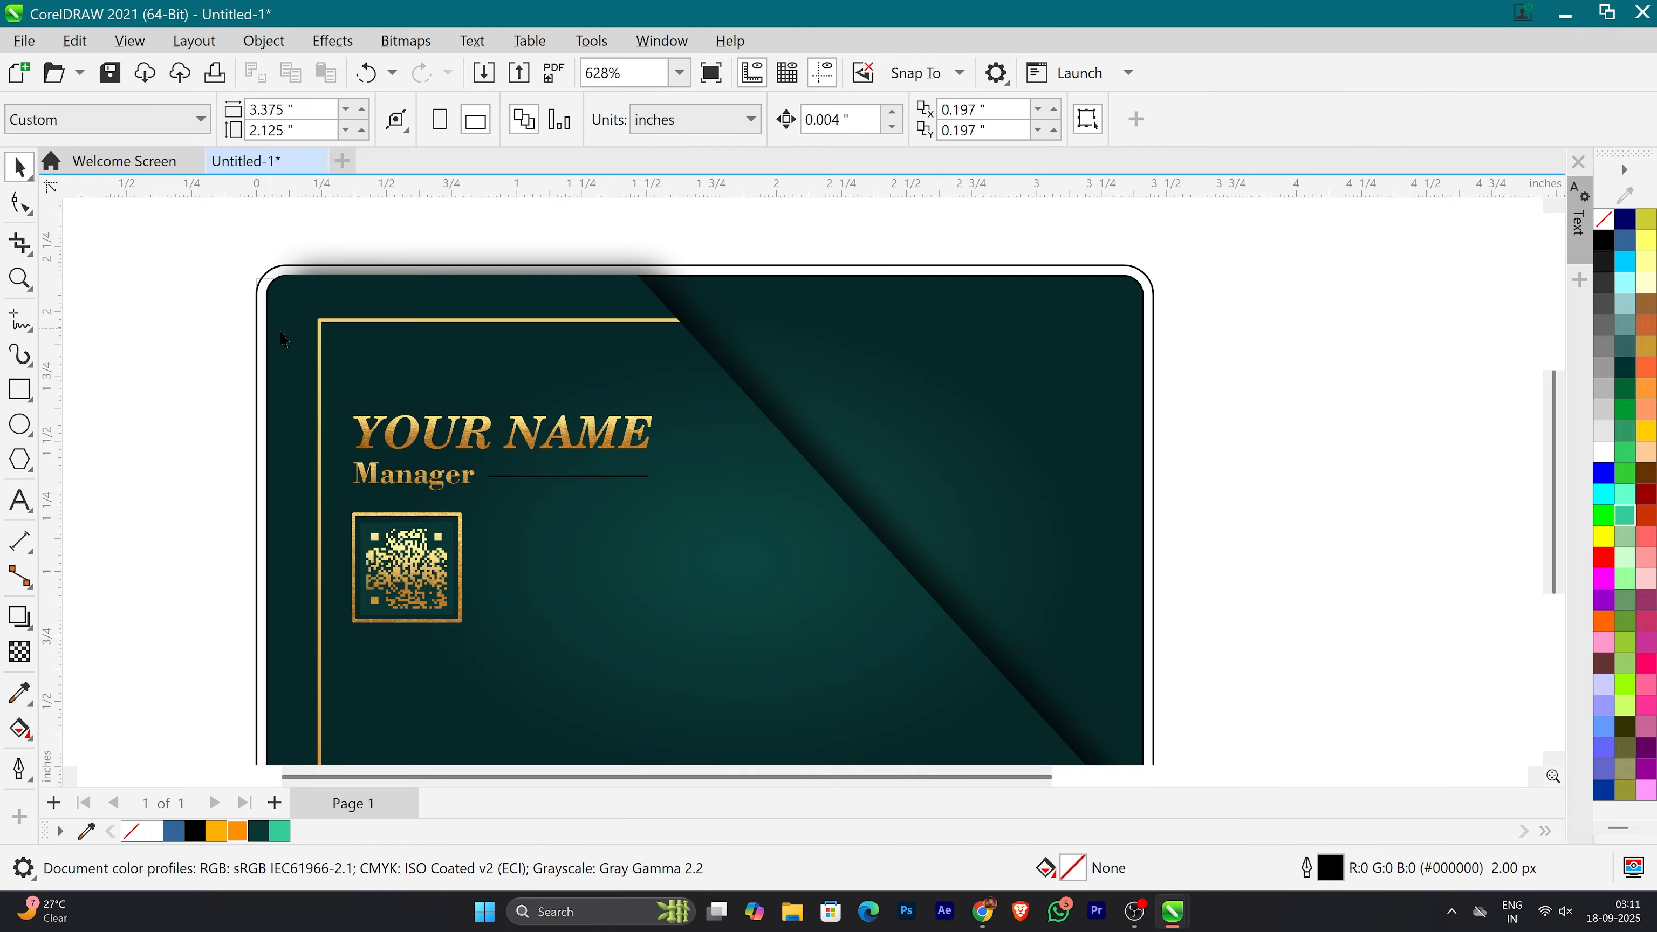
Step: Convert the line beside the Manager title to an object and PowerClip the gold texture inside it
scroll(548, 478, up, 5)
click(569, 459)
click(417, 650)
scroll(571, 464, down, 7)
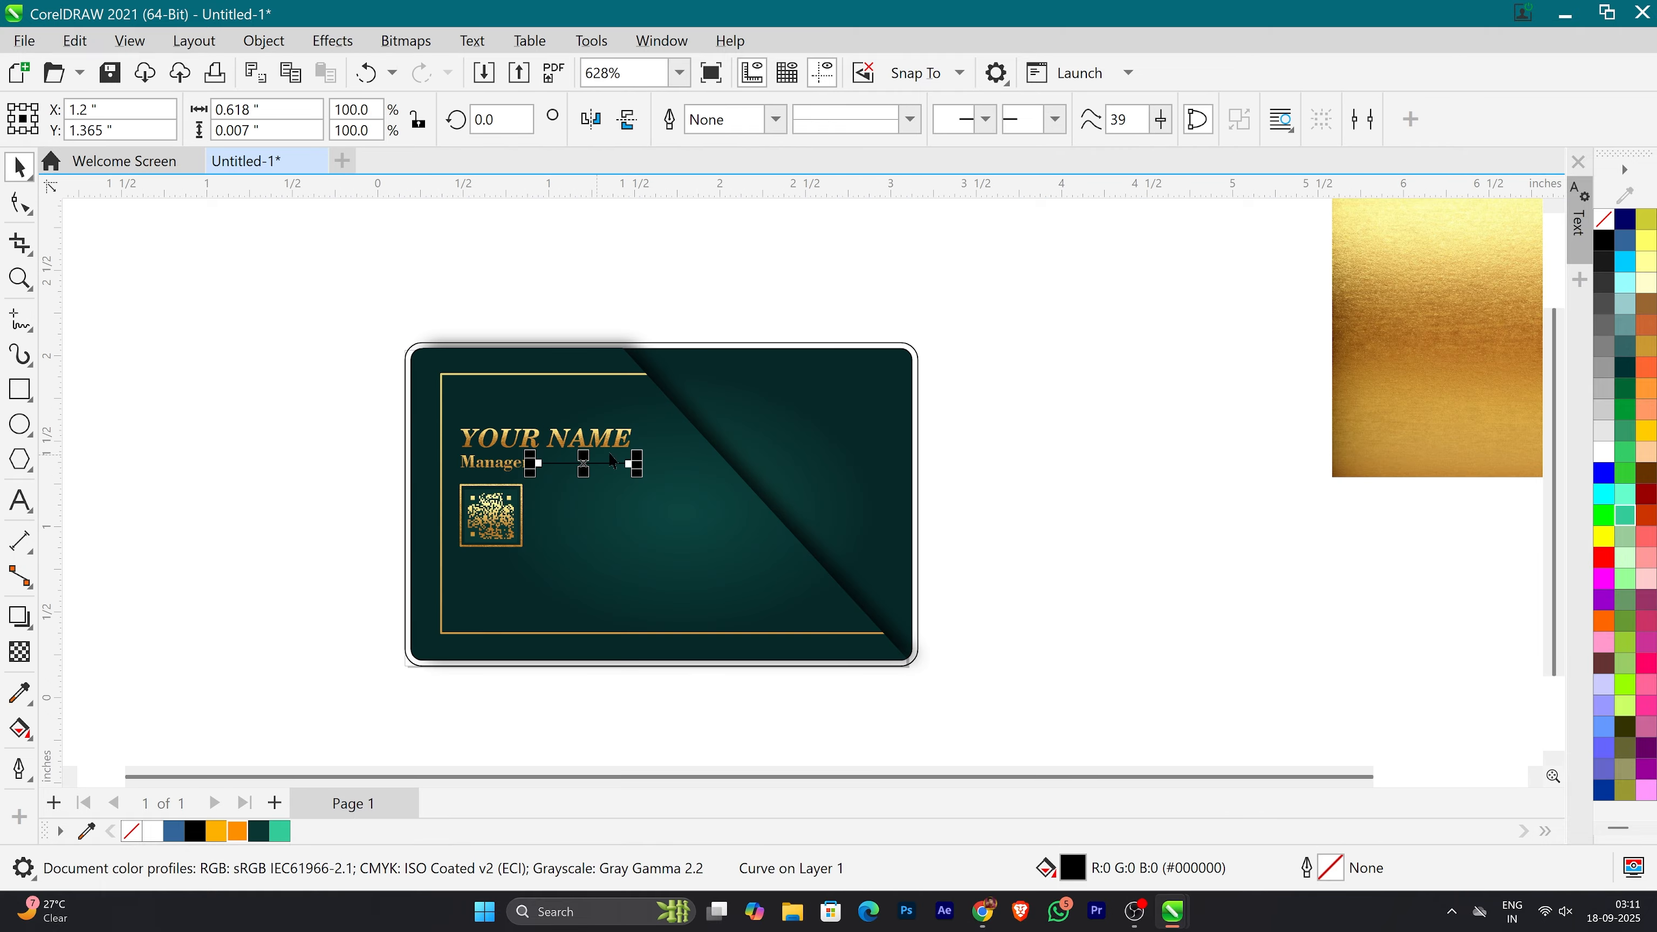
drag(1390, 359, 592, 464)
click(672, 544)
scroll(574, 453, up, 3)
scroll(551, 451, down, 1)
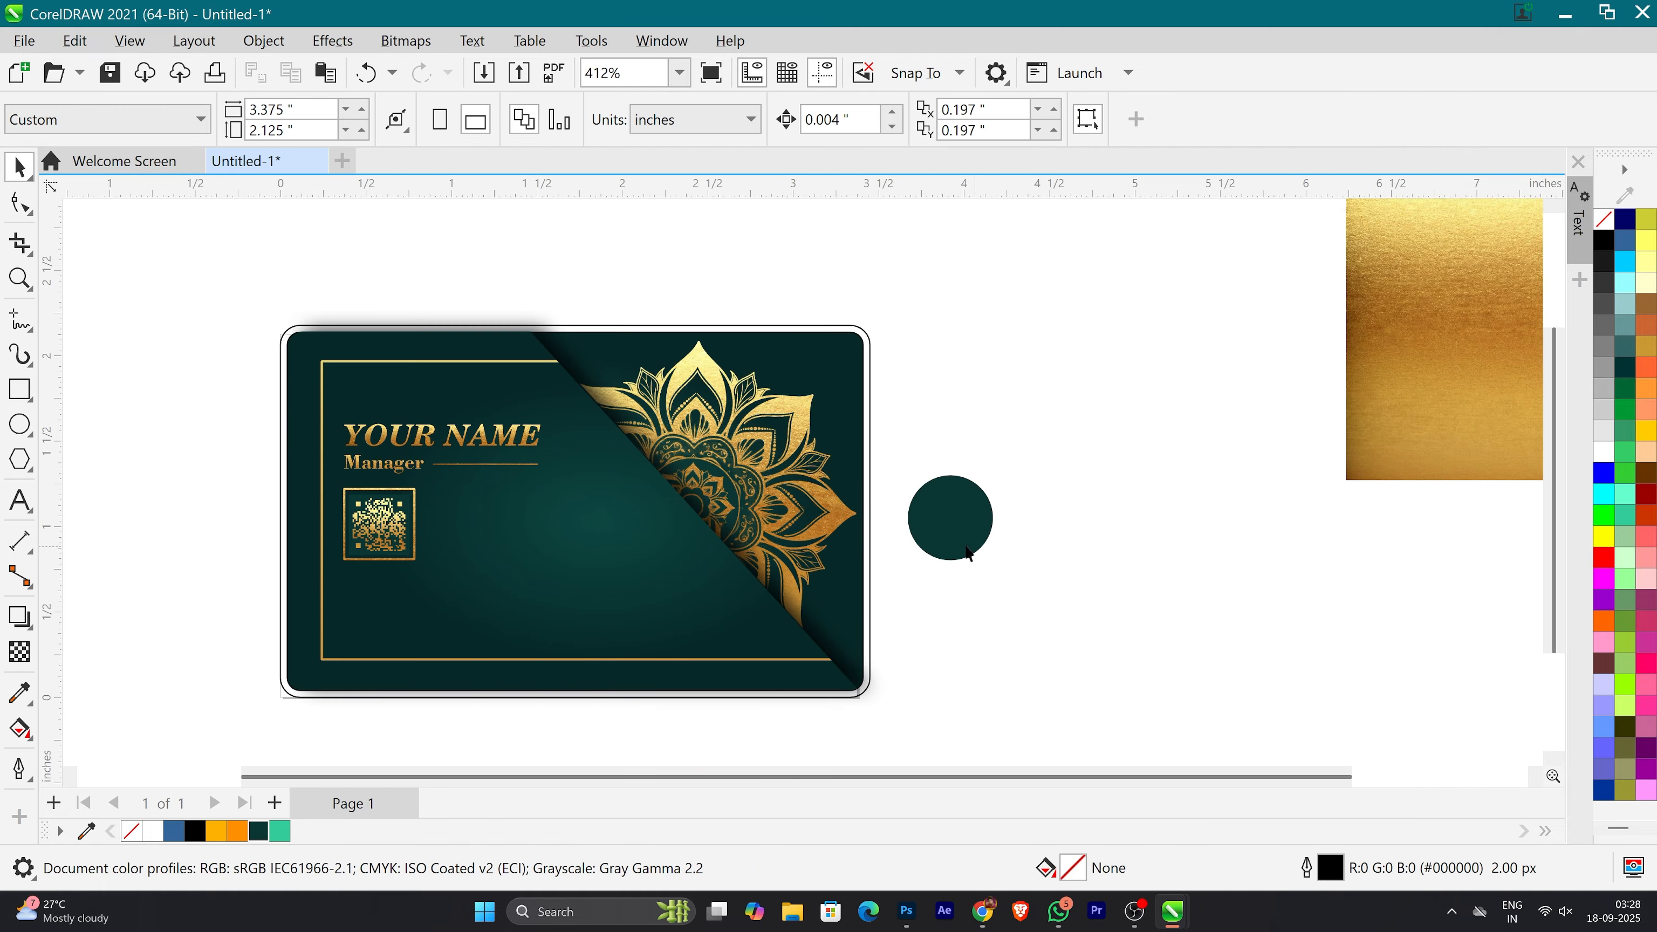
Step: Import the ornament image 4.png over the dark teal circle beside the card
scroll(851, 544, up, 1)
key(ctrl+i)
click(884, 588)
drag(911, 474, 989, 554)
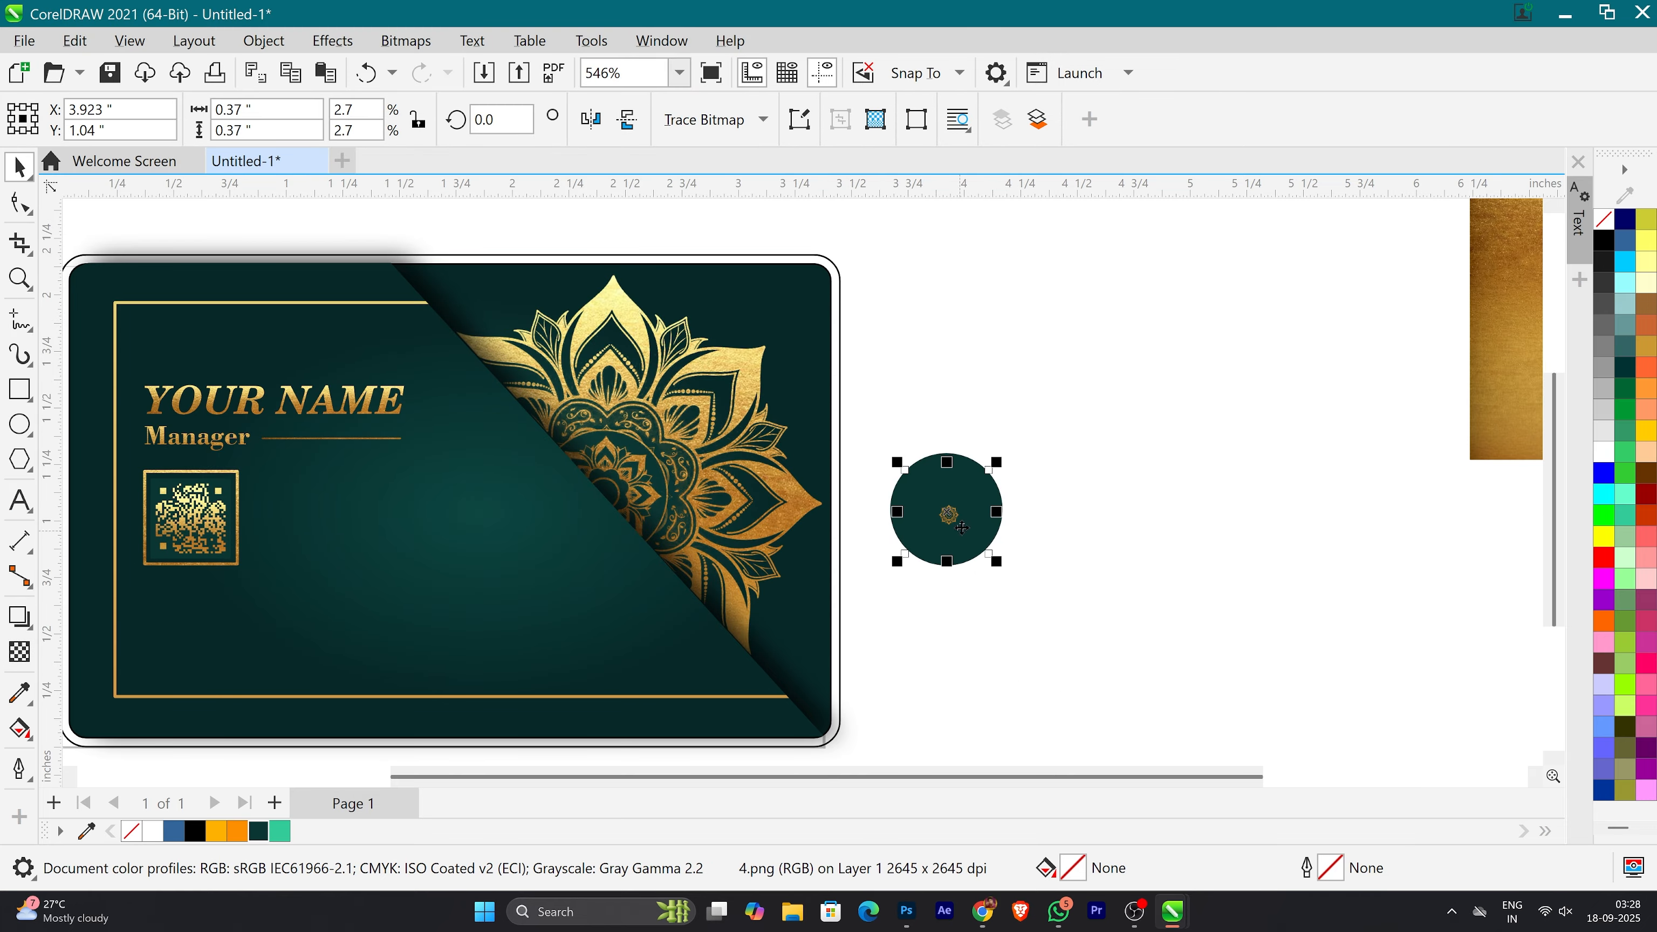
Step: Enlarge the imported ornament image to about 1.9 in and place it over the middle of the teal circle
drag(1040, 609, 1247, 780)
drag(1069, 596, 973, 490)
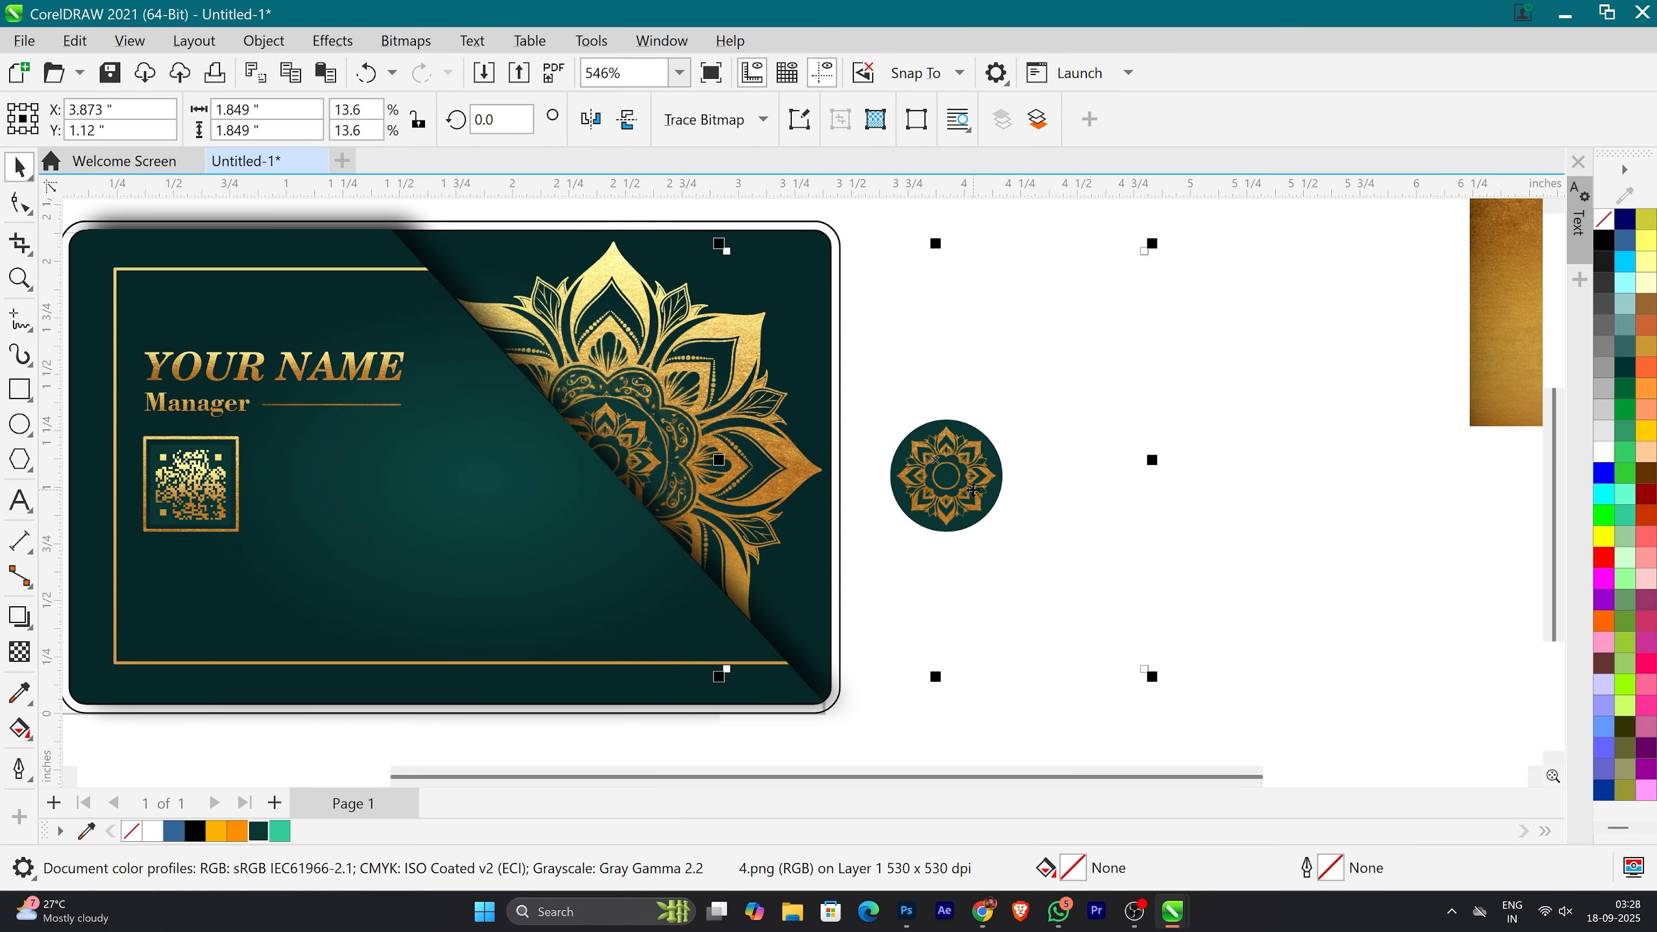
drag(1157, 685, 1170, 697)
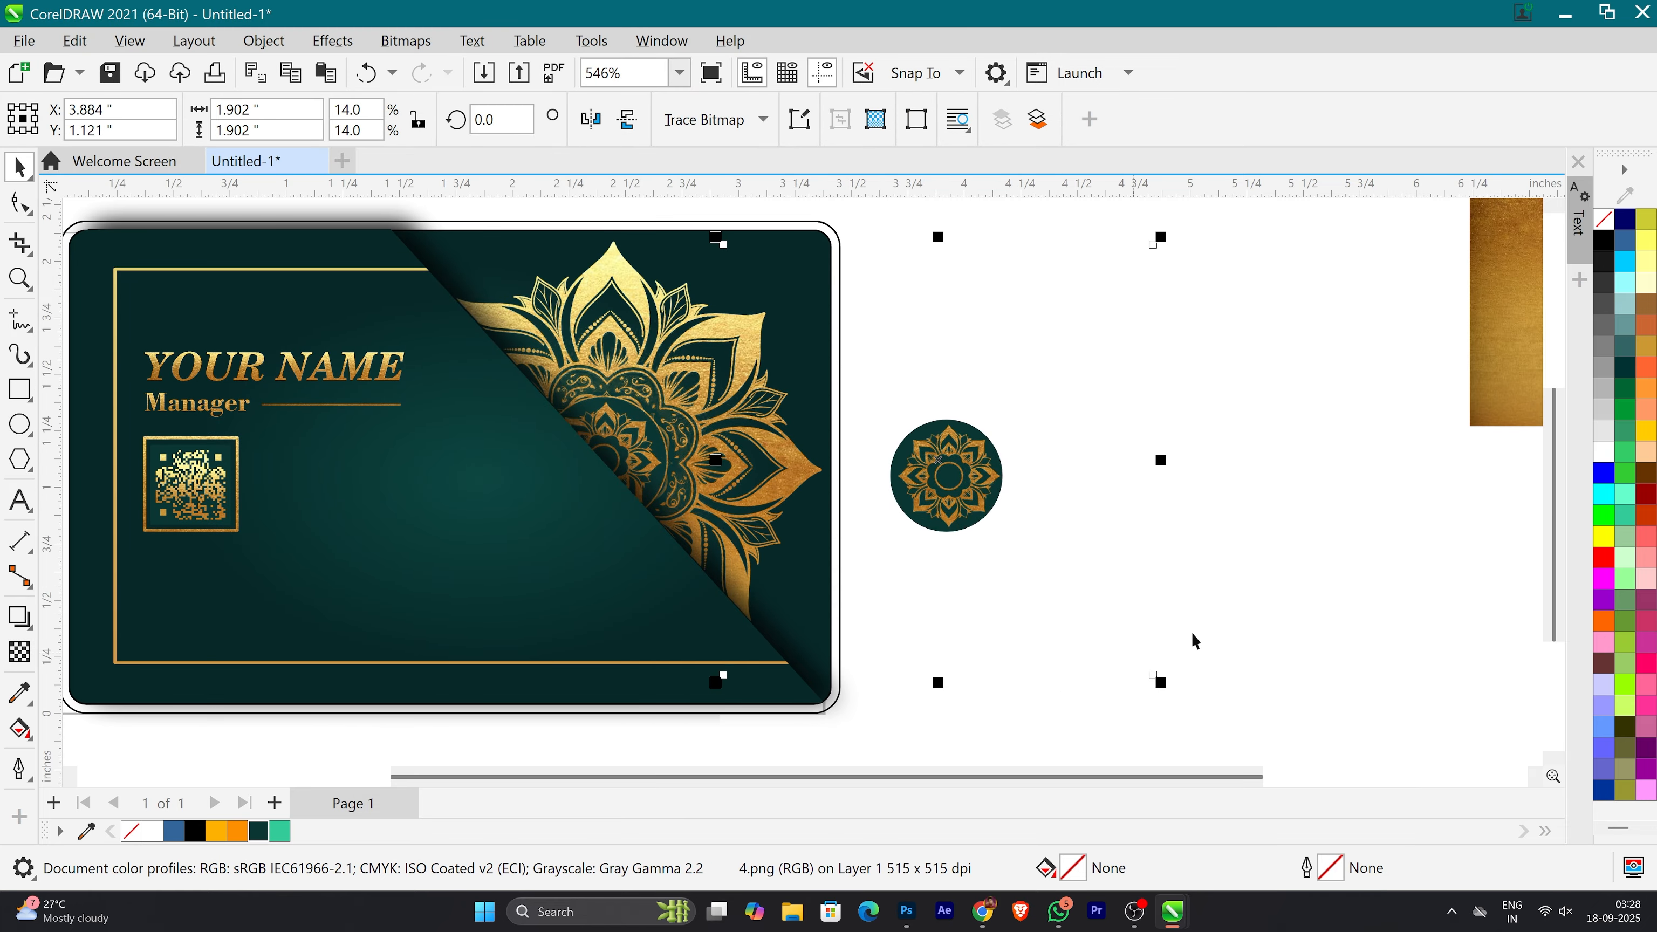
Step: Centre-align the ornament image with the teal circle, and nudge it until the visible ornament sits in the circle's middle
scroll(934, 516, down, 2)
drag(945, 513, 1225, 537)
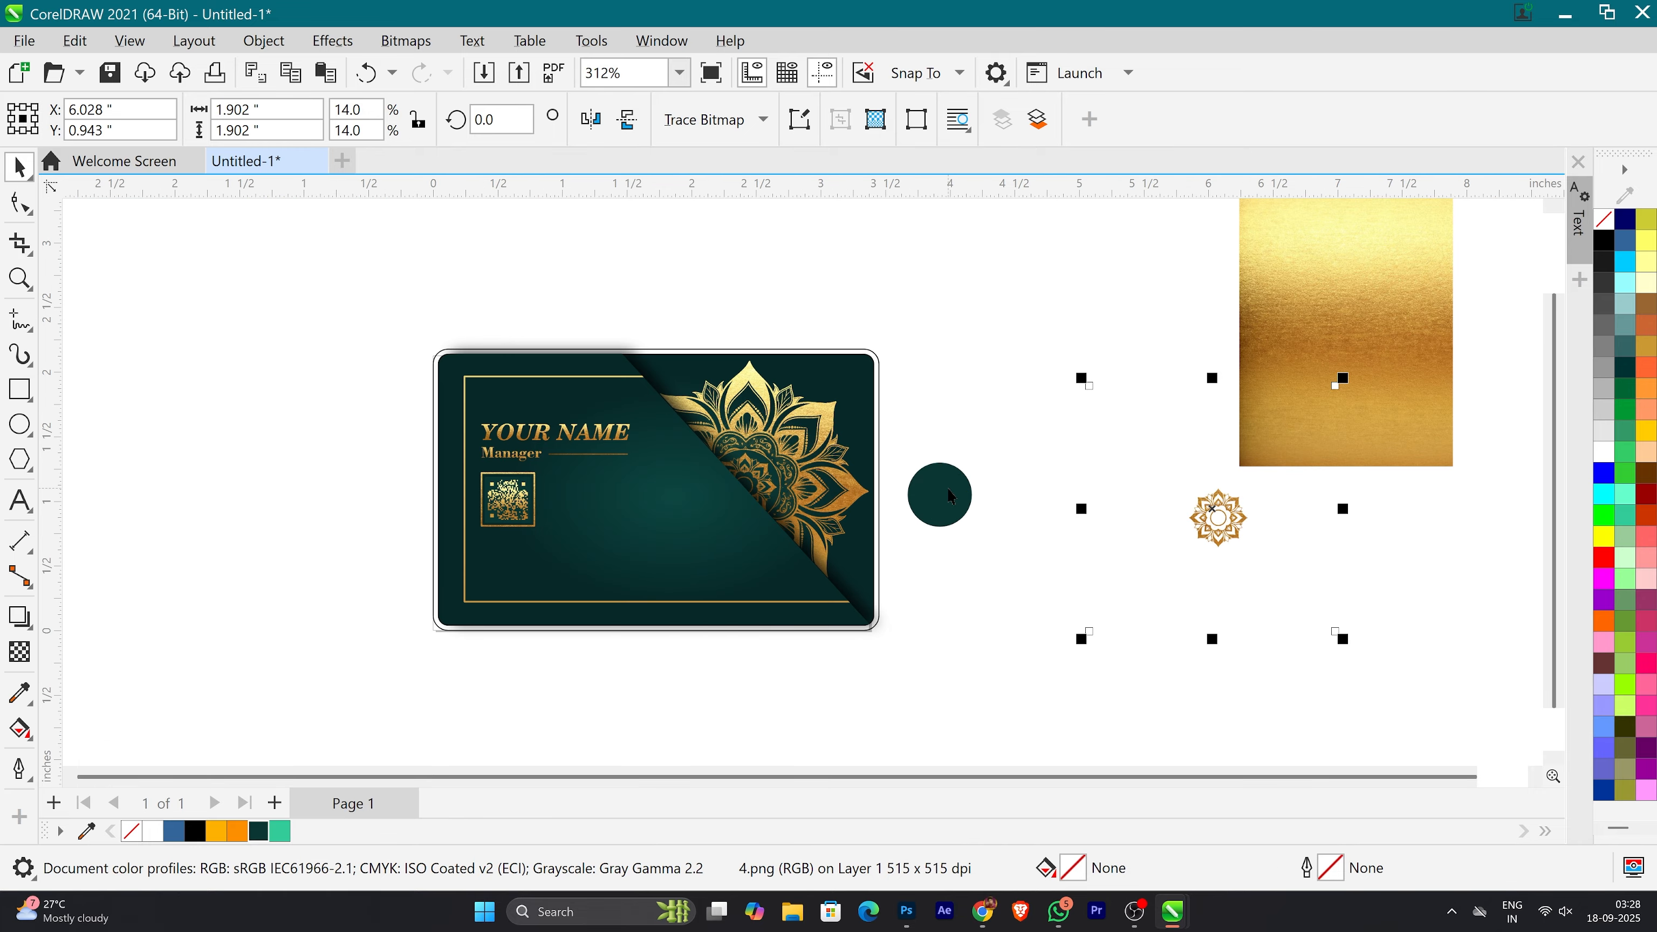
shift+click(950, 496)
key(c)
key(e)
click(937, 522)
scroll(937, 522, up, 4)
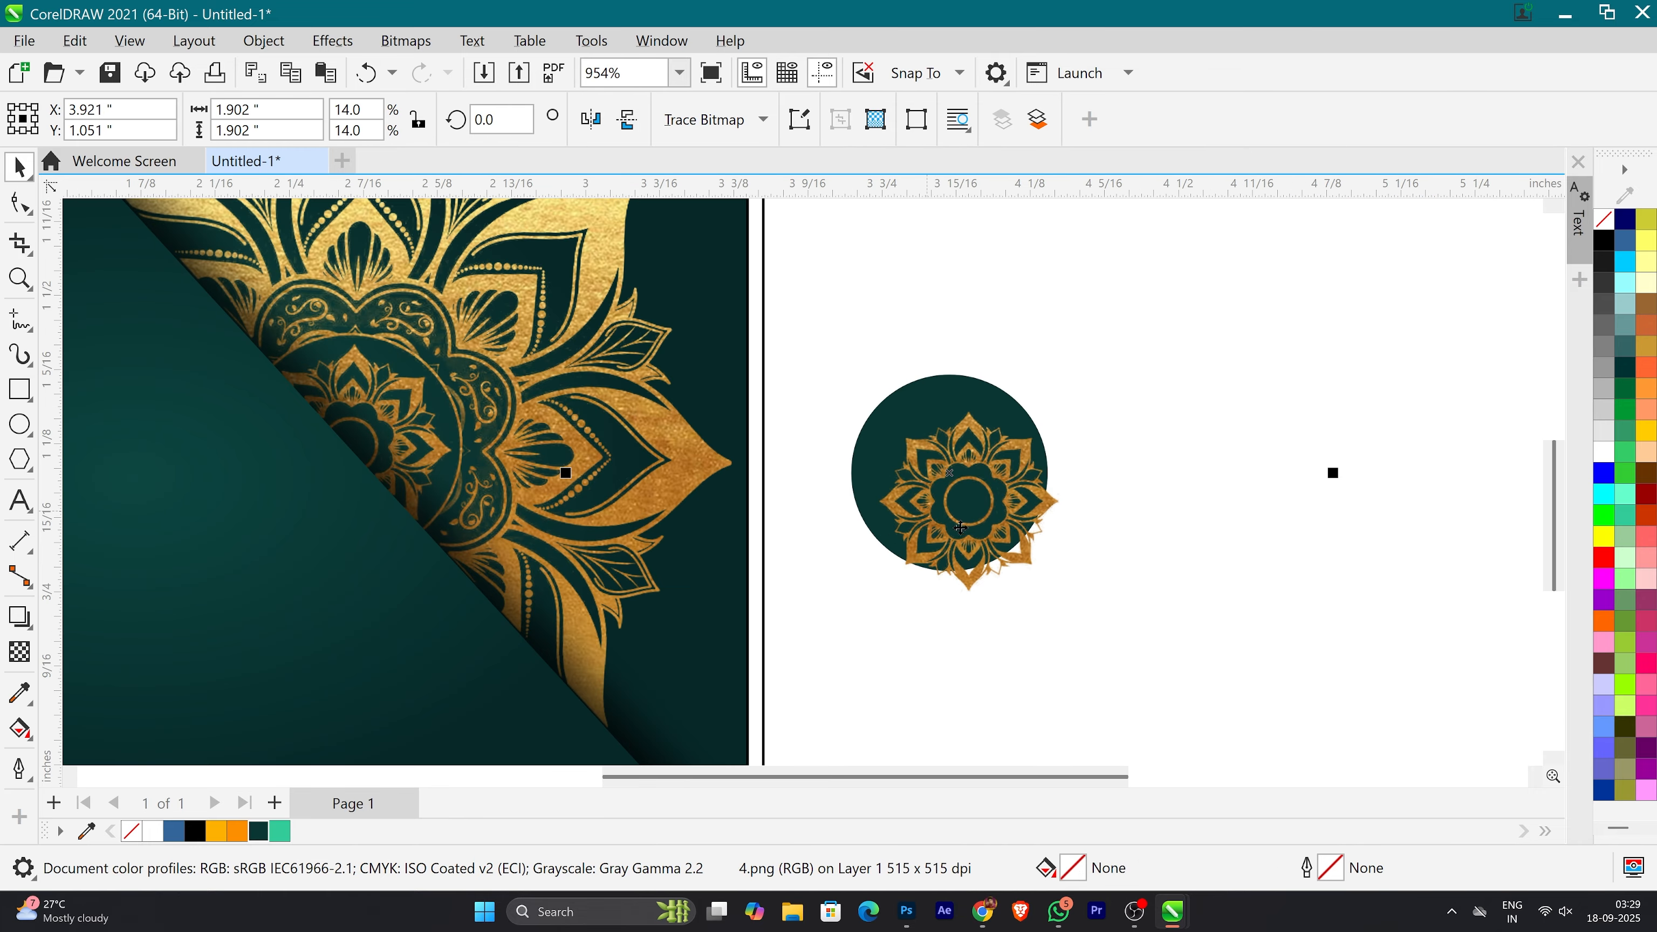
key(Left)
key(Up)
key(Up)
scroll(967, 526, down, 10)
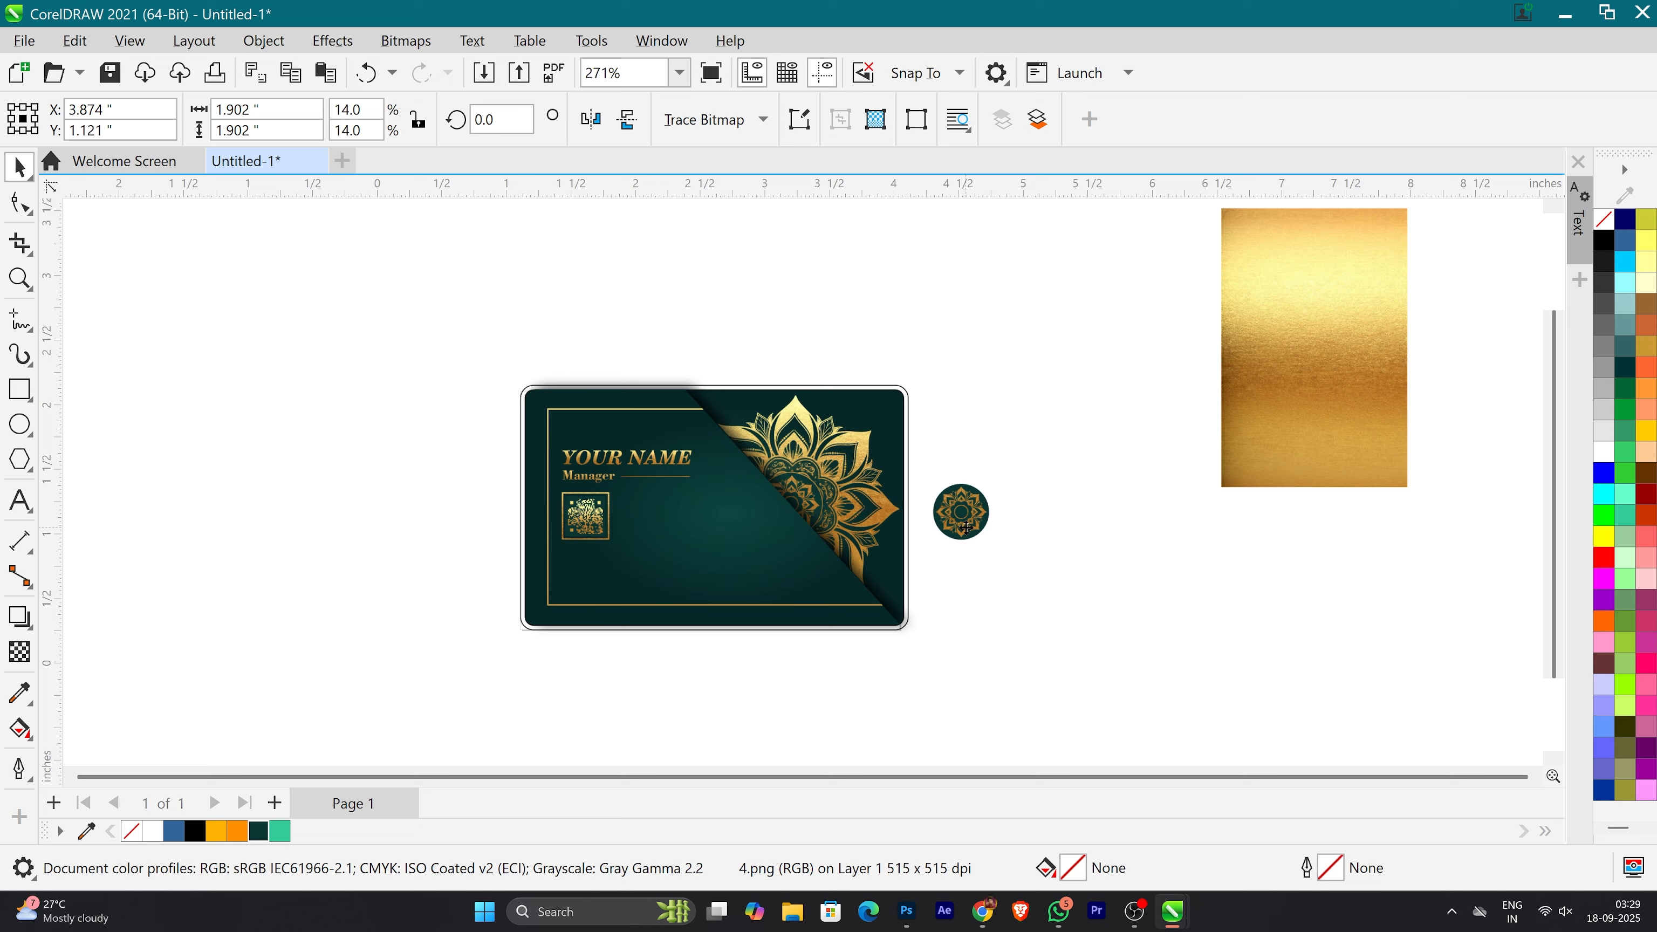
Step: Move the ornament aside and give the teal circle a 3 px outline in orange-yellow #FEB100
drag(1091, 681, 933, 434)
scroll(904, 547, up, 3)
scroll(950, 497, up, 3)
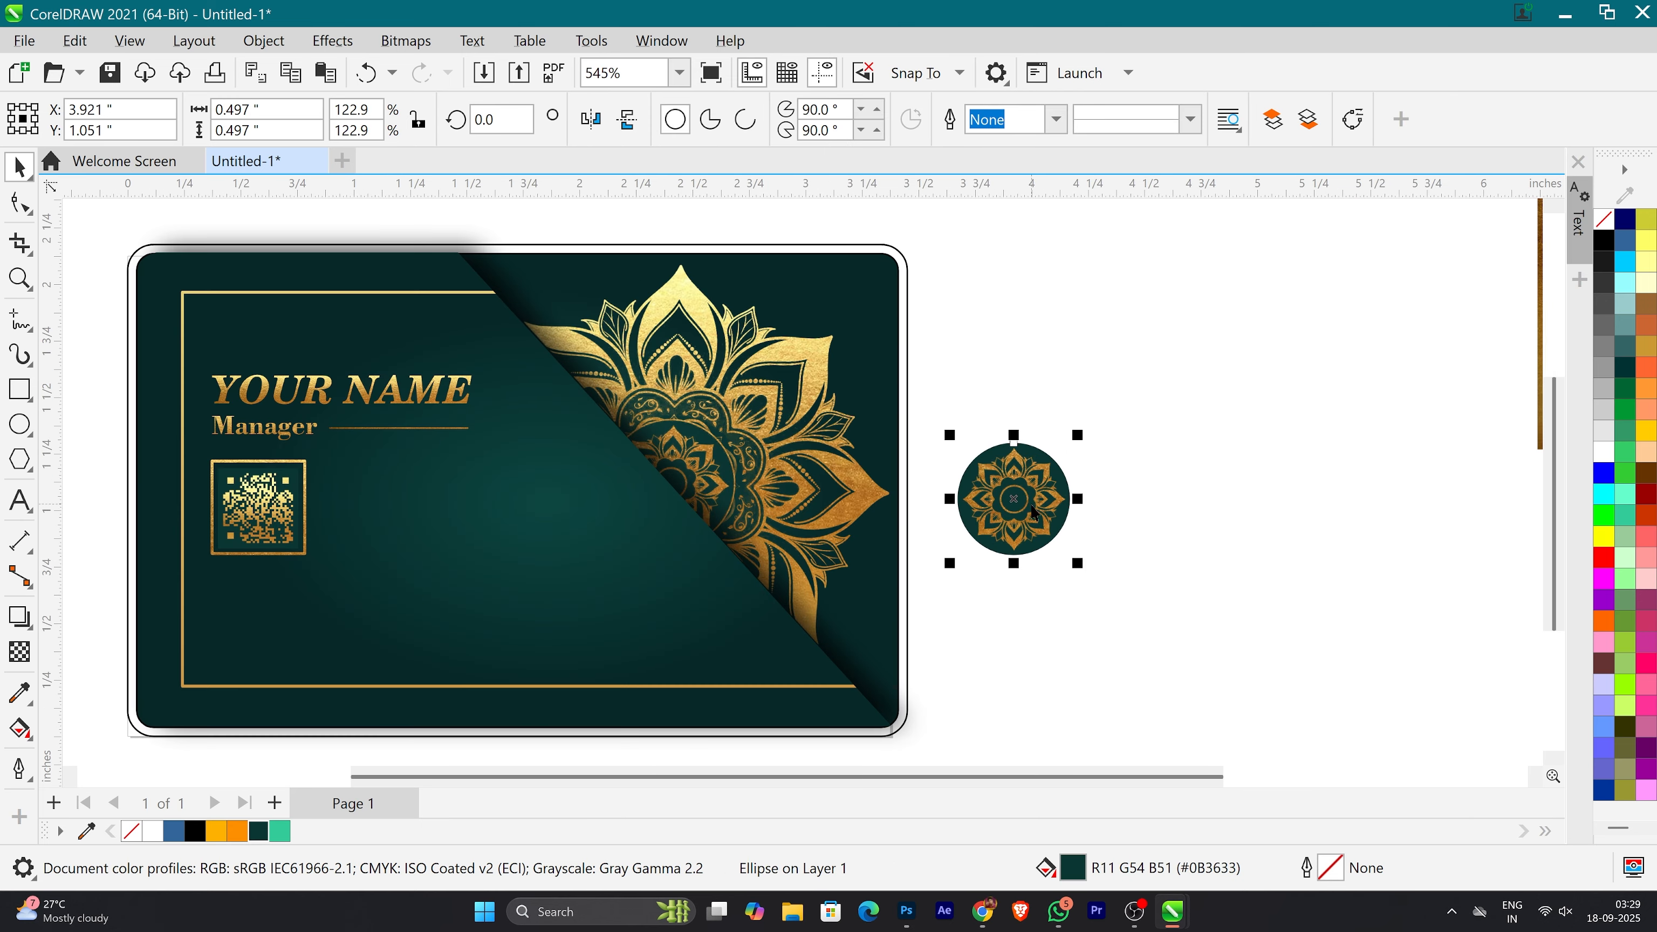
drag(1019, 509, 1320, 501)
click(1022, 509)
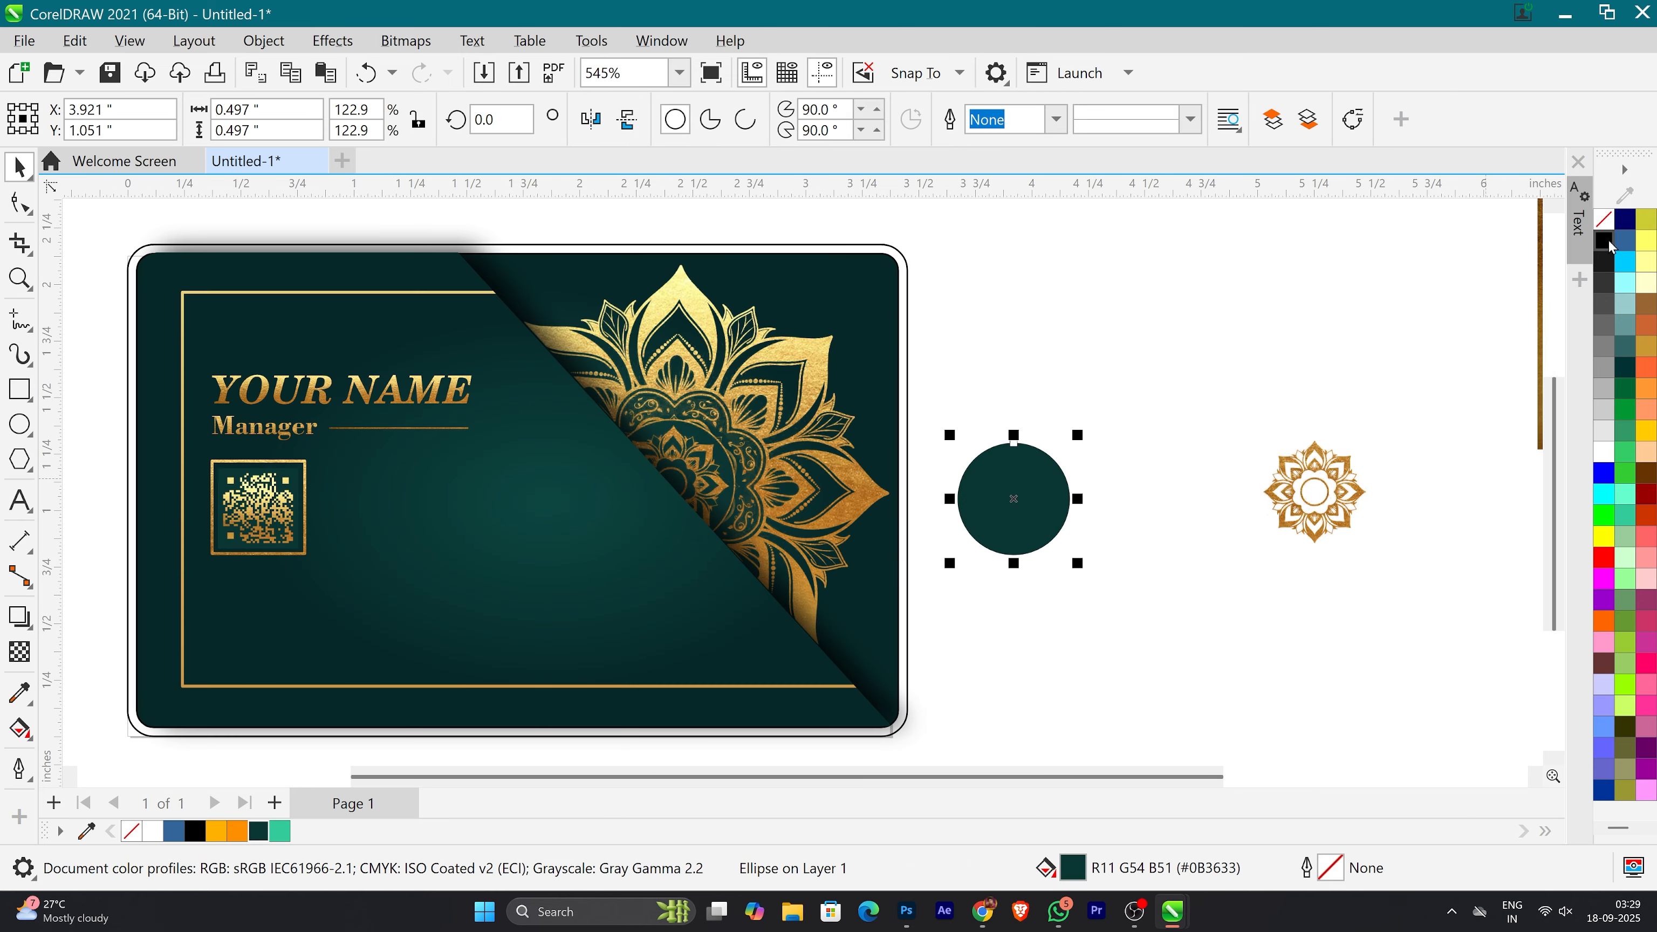
right_click(216, 830)
click(261, 522)
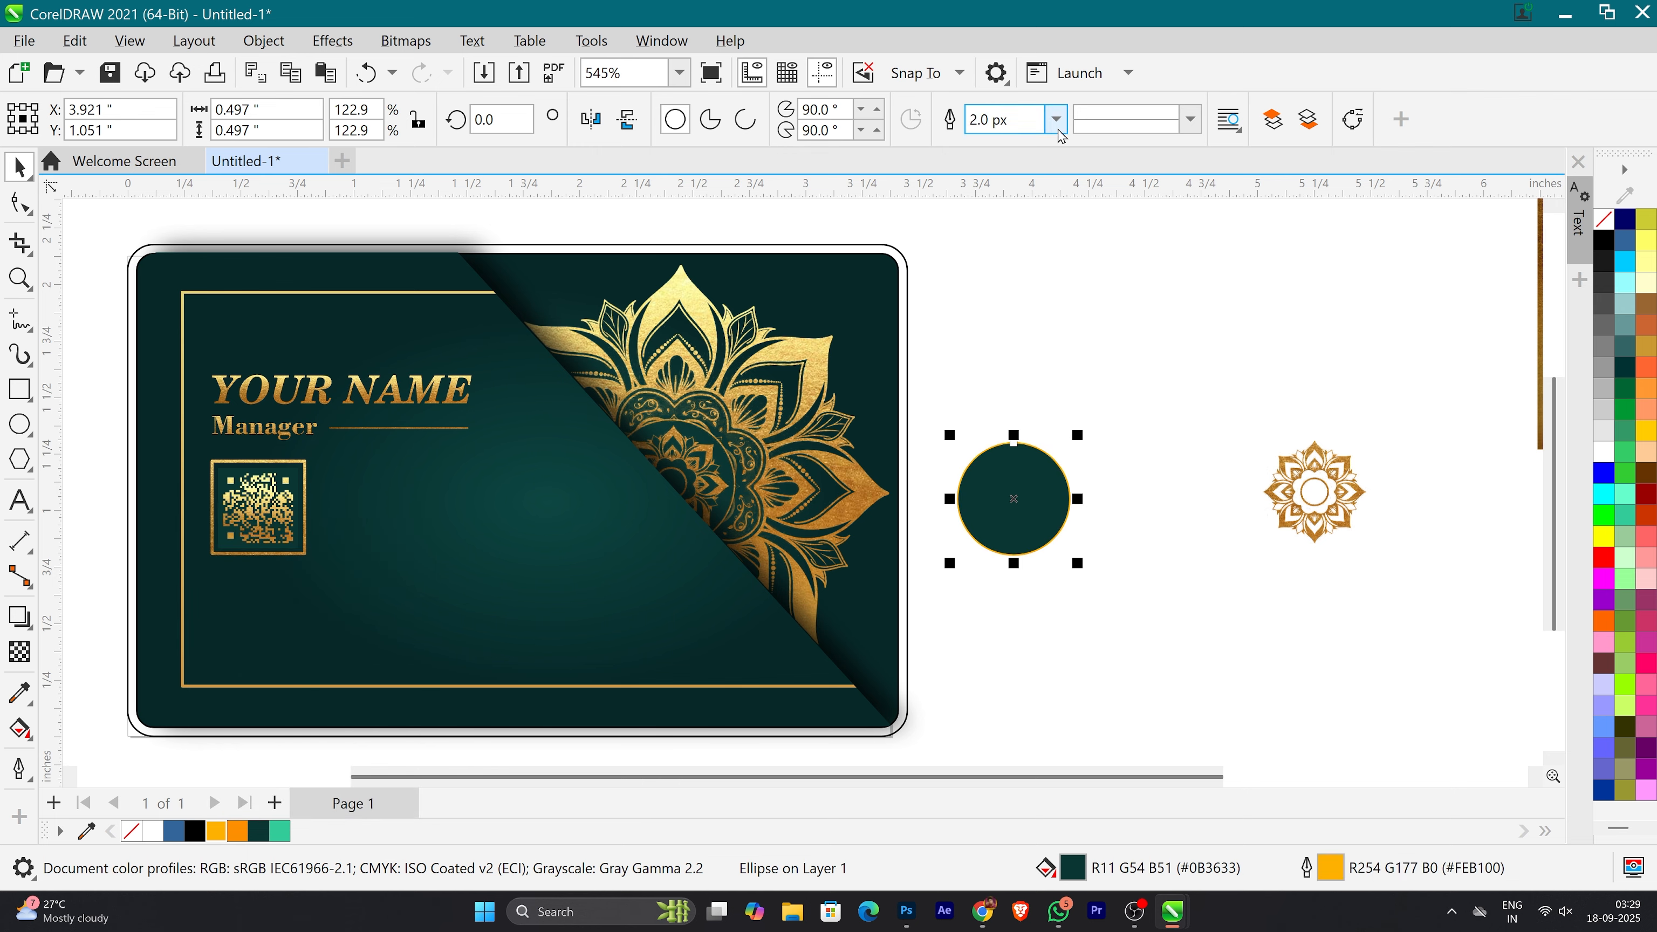
Step: Move the ornament back onto the middle of the outlined circle
drag(1356, 528, 1058, 540)
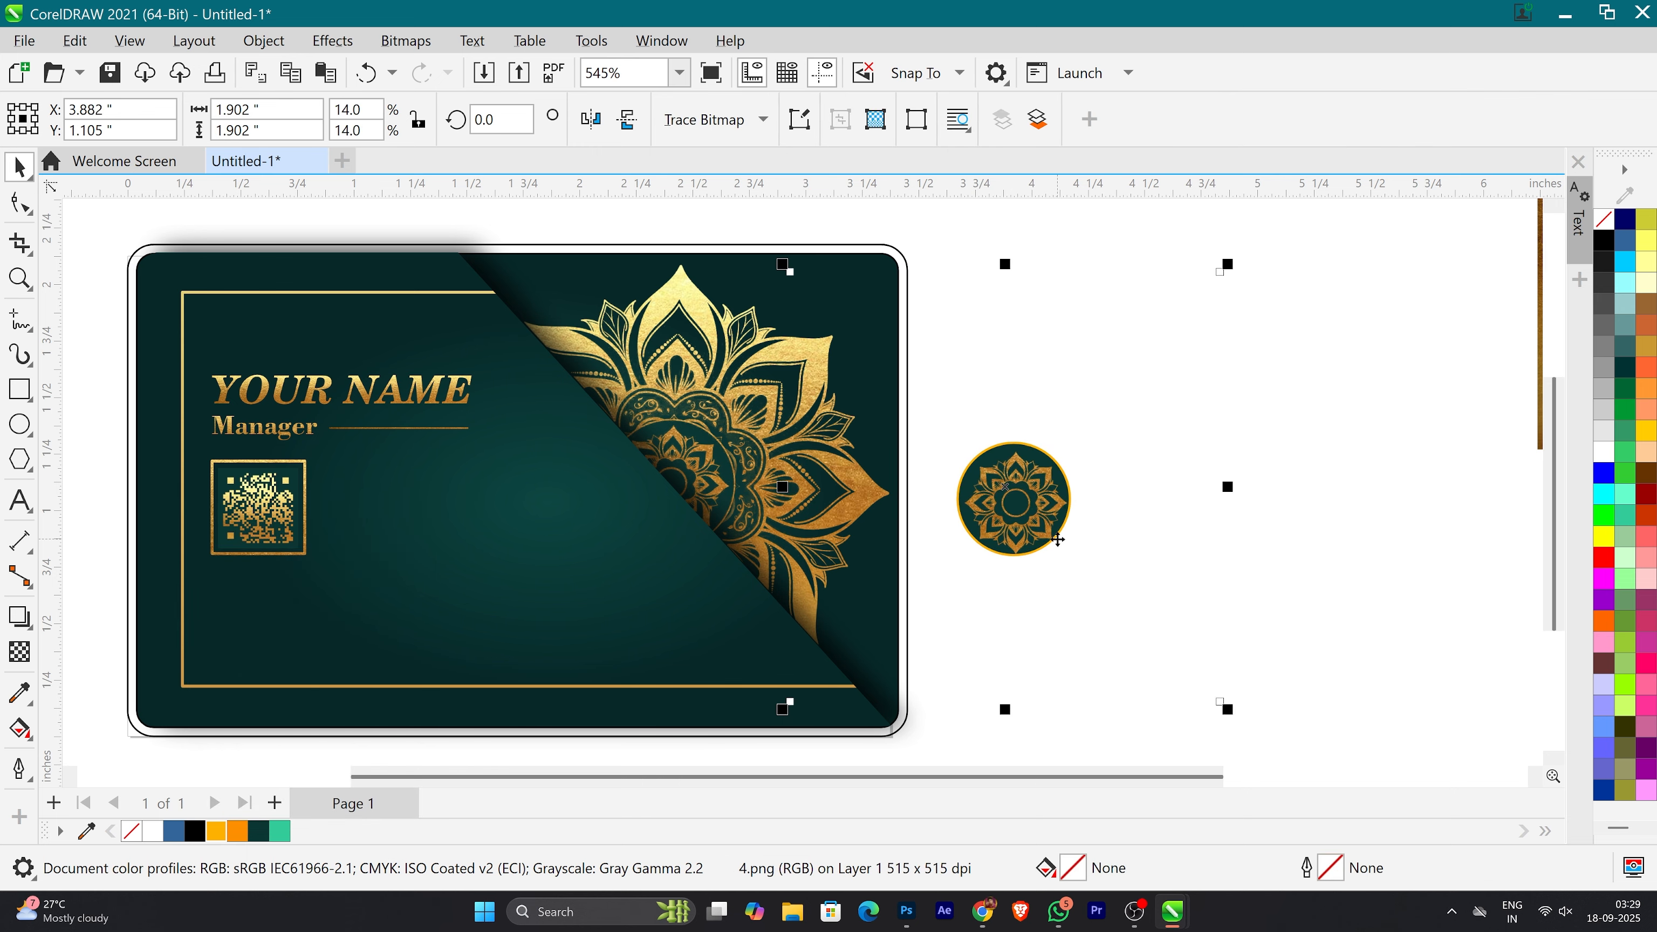
scroll(1058, 540, down, 2)
click(971, 504)
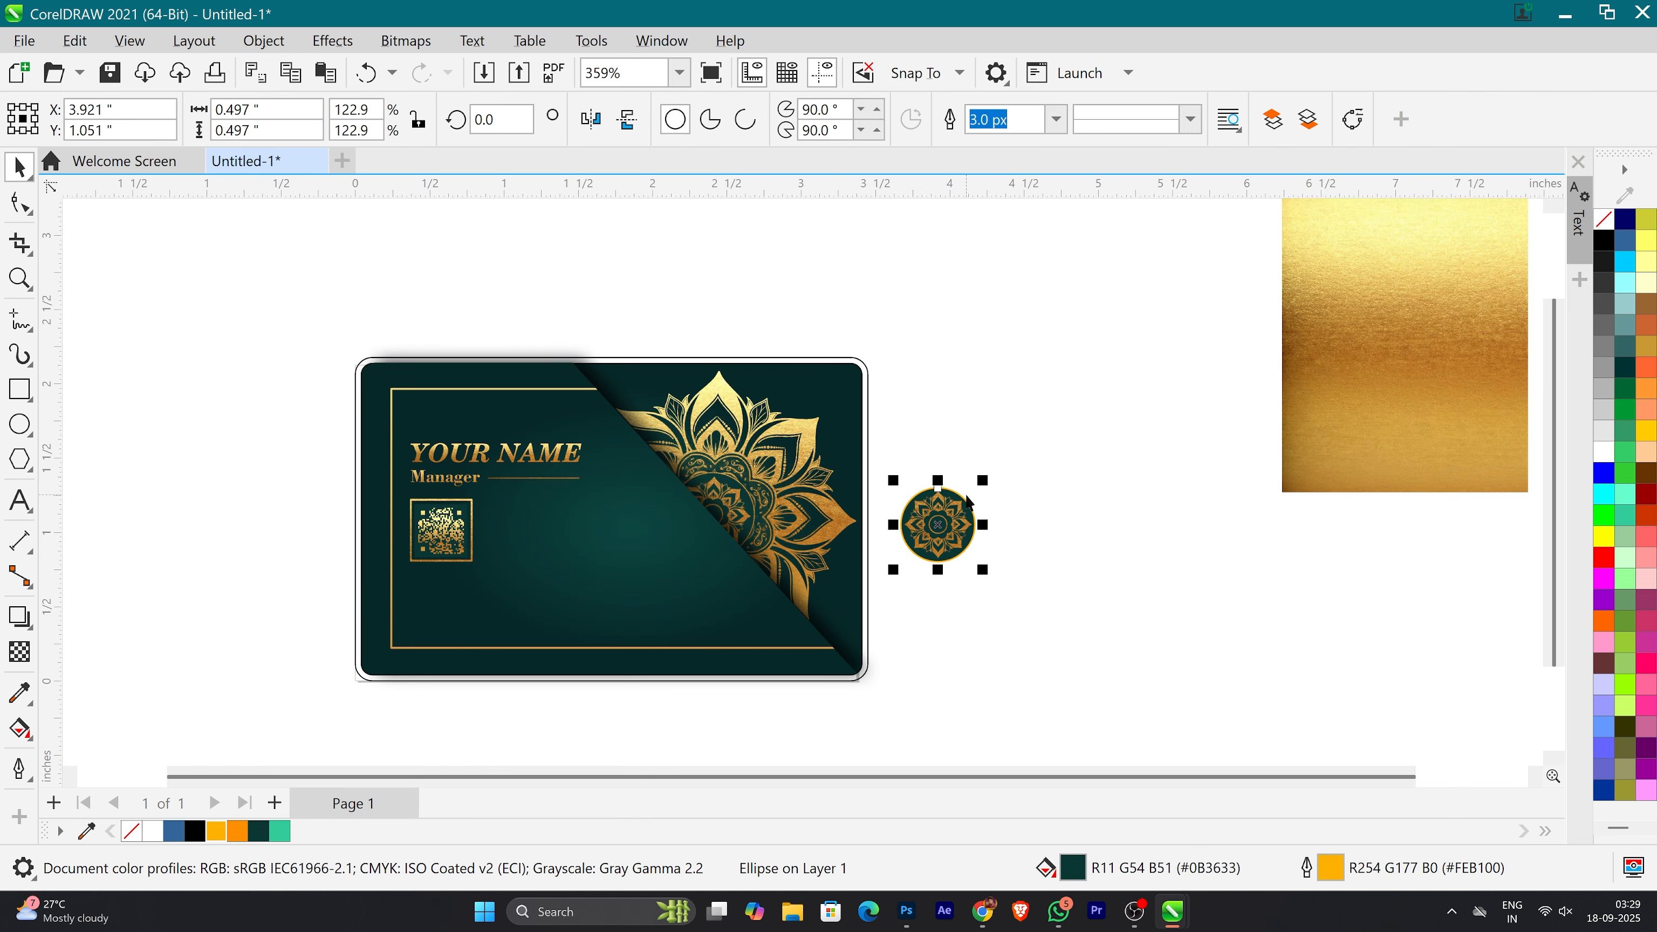
Step: Try moving the circle's ornament onto the card's mandala, and undo the move
drag(956, 539, 730, 529)
scroll(730, 528, up, 3)
scroll(729, 529, down, 3)
key(ctrl+z)
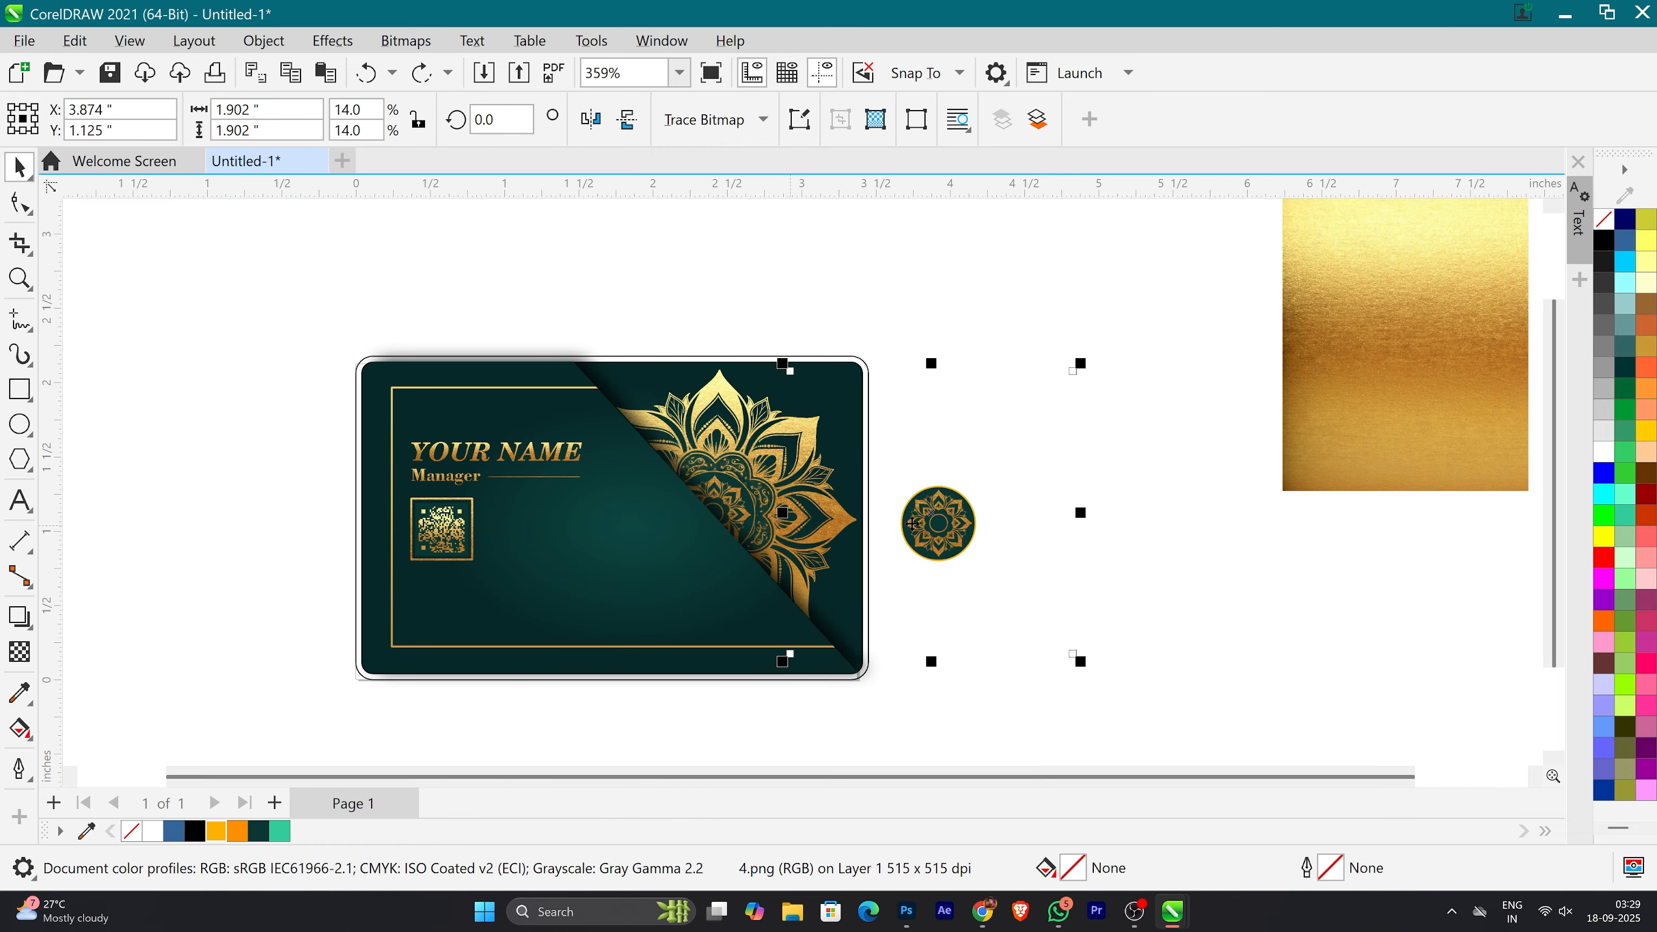
Step: Move the circle and its ornament together onto the mandala's centre at the card's diagonal edge
scroll(1132, 618, down, 3)
drag(894, 342, 892, 340)
scroll(1038, 565, up, 7)
drag(1038, 474, 707, 444)
scroll(690, 455, up, 2)
scroll(711, 448, down, 2)
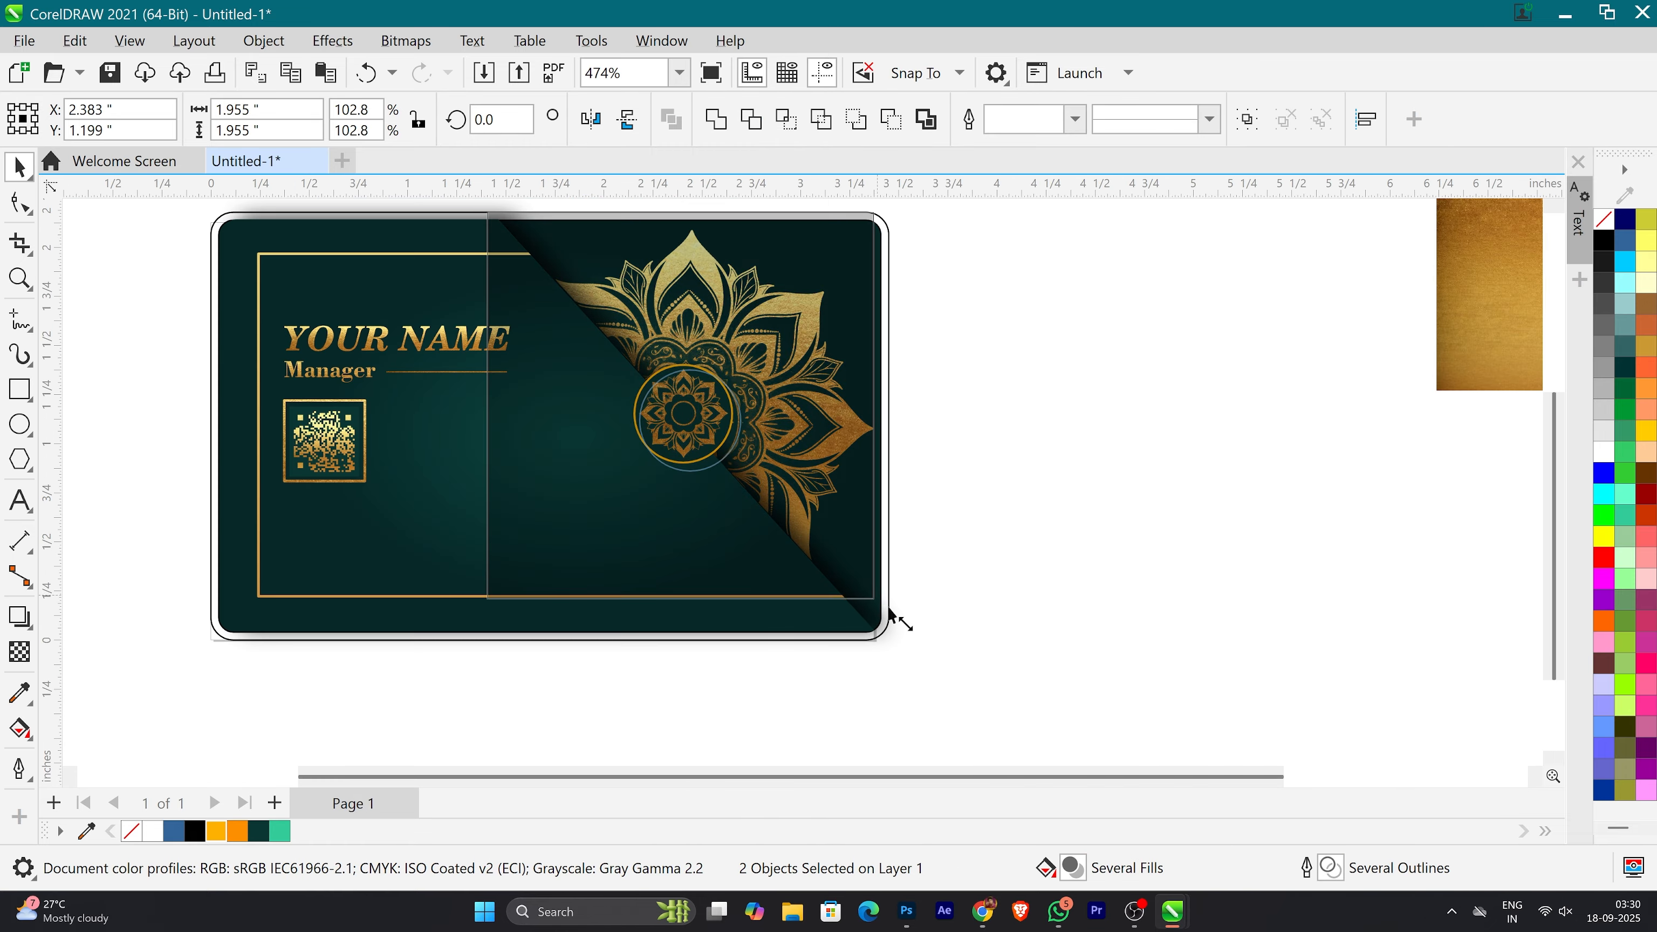
Step: Enlarge the circle and its ornament slightly on the card
click(888, 618)
click(886, 612)
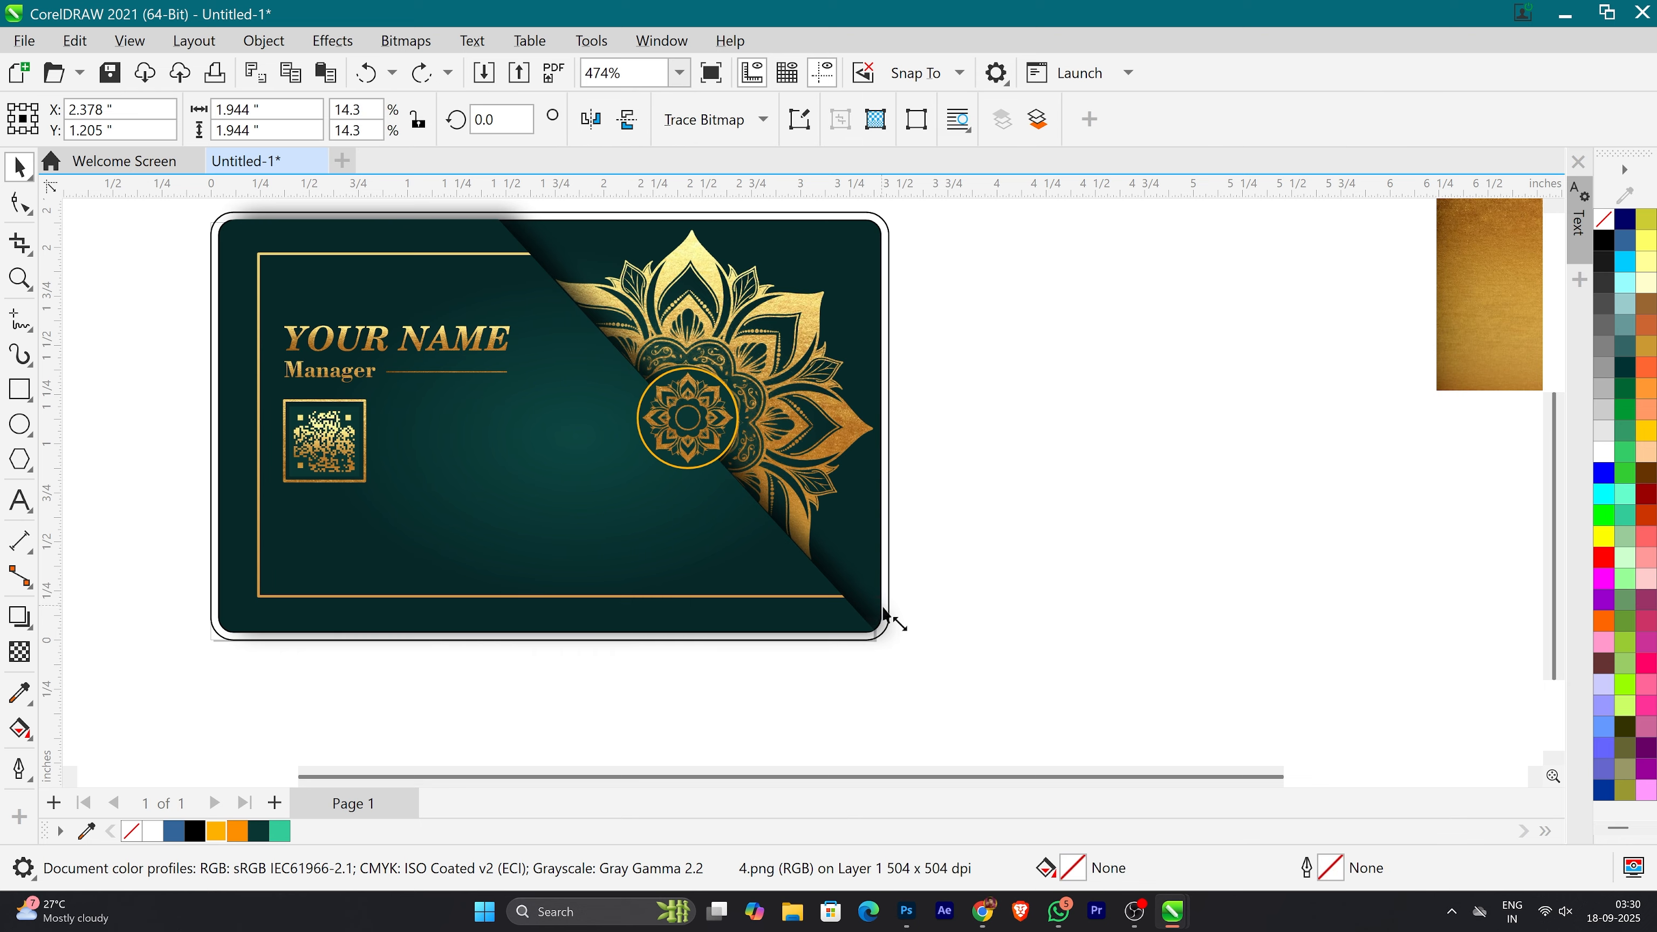
key(Escape)
scroll(672, 414, up, 3)
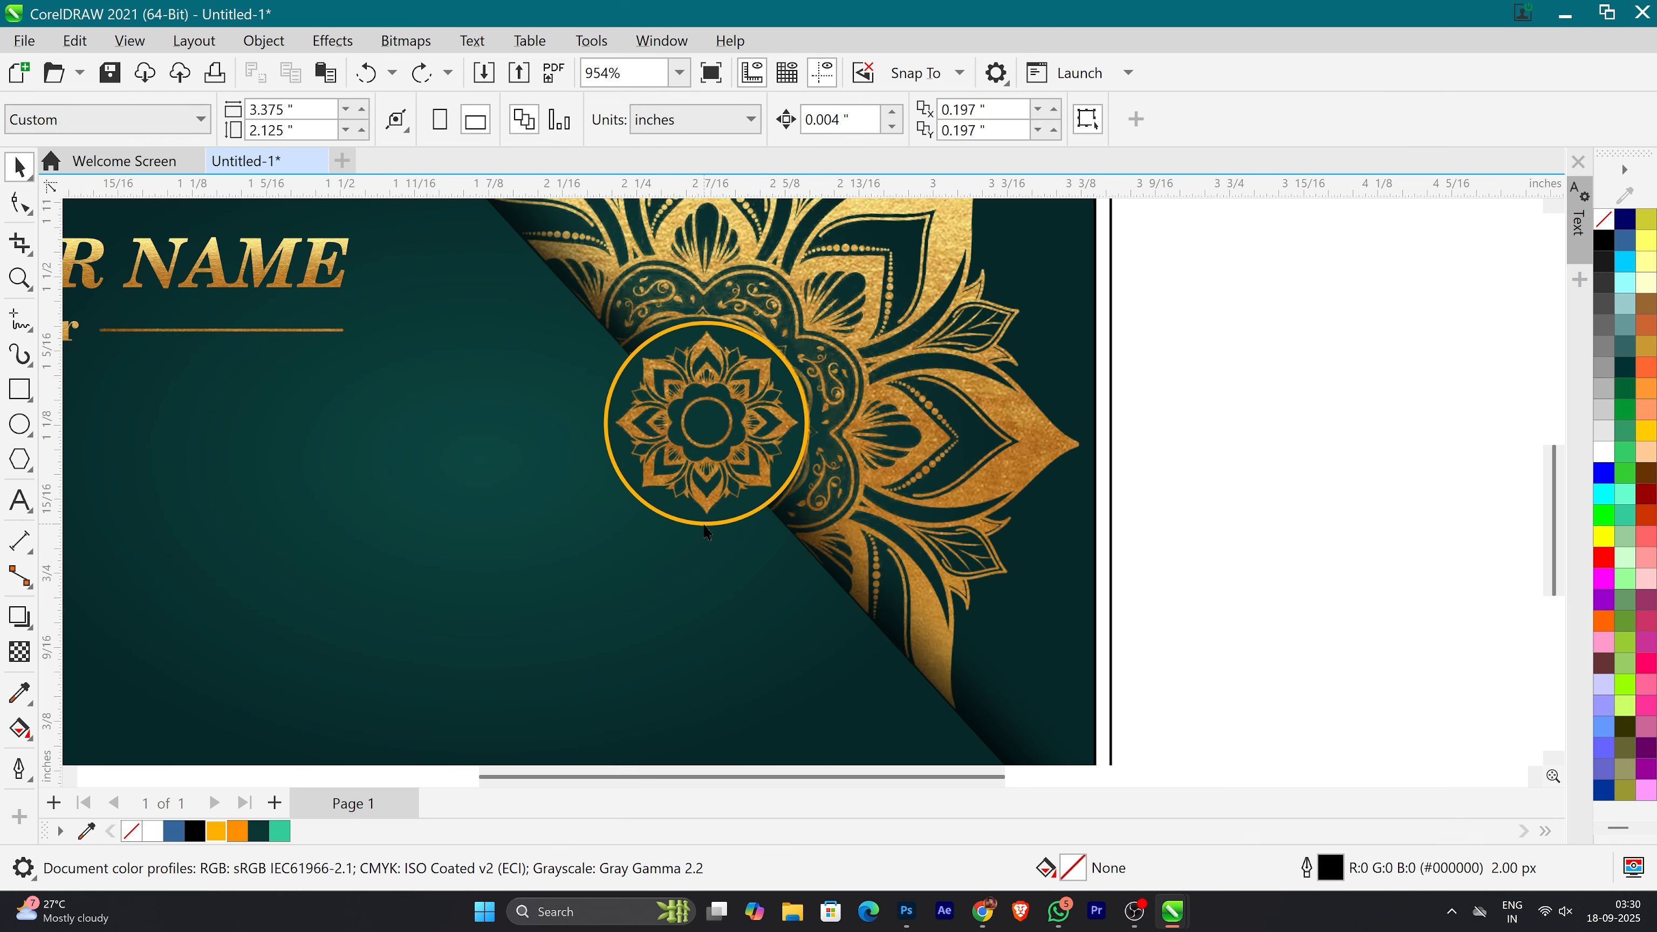
Step: PowerClip the ornament image inside the outlined circle on the card
scroll(704, 525, down, 5)
click(706, 496)
key(Escape)
click(714, 485)
mouse_move(708, 482)
mouse_down()
mouse_move(1221, 485)
mouse_move(716, 478)
mouse_up()
scroll(692, 475, up, 6)
Step: Enlarge the ornamented circle to about 0.545 in across, keeping it over the mandala's centre
click(907, 442)
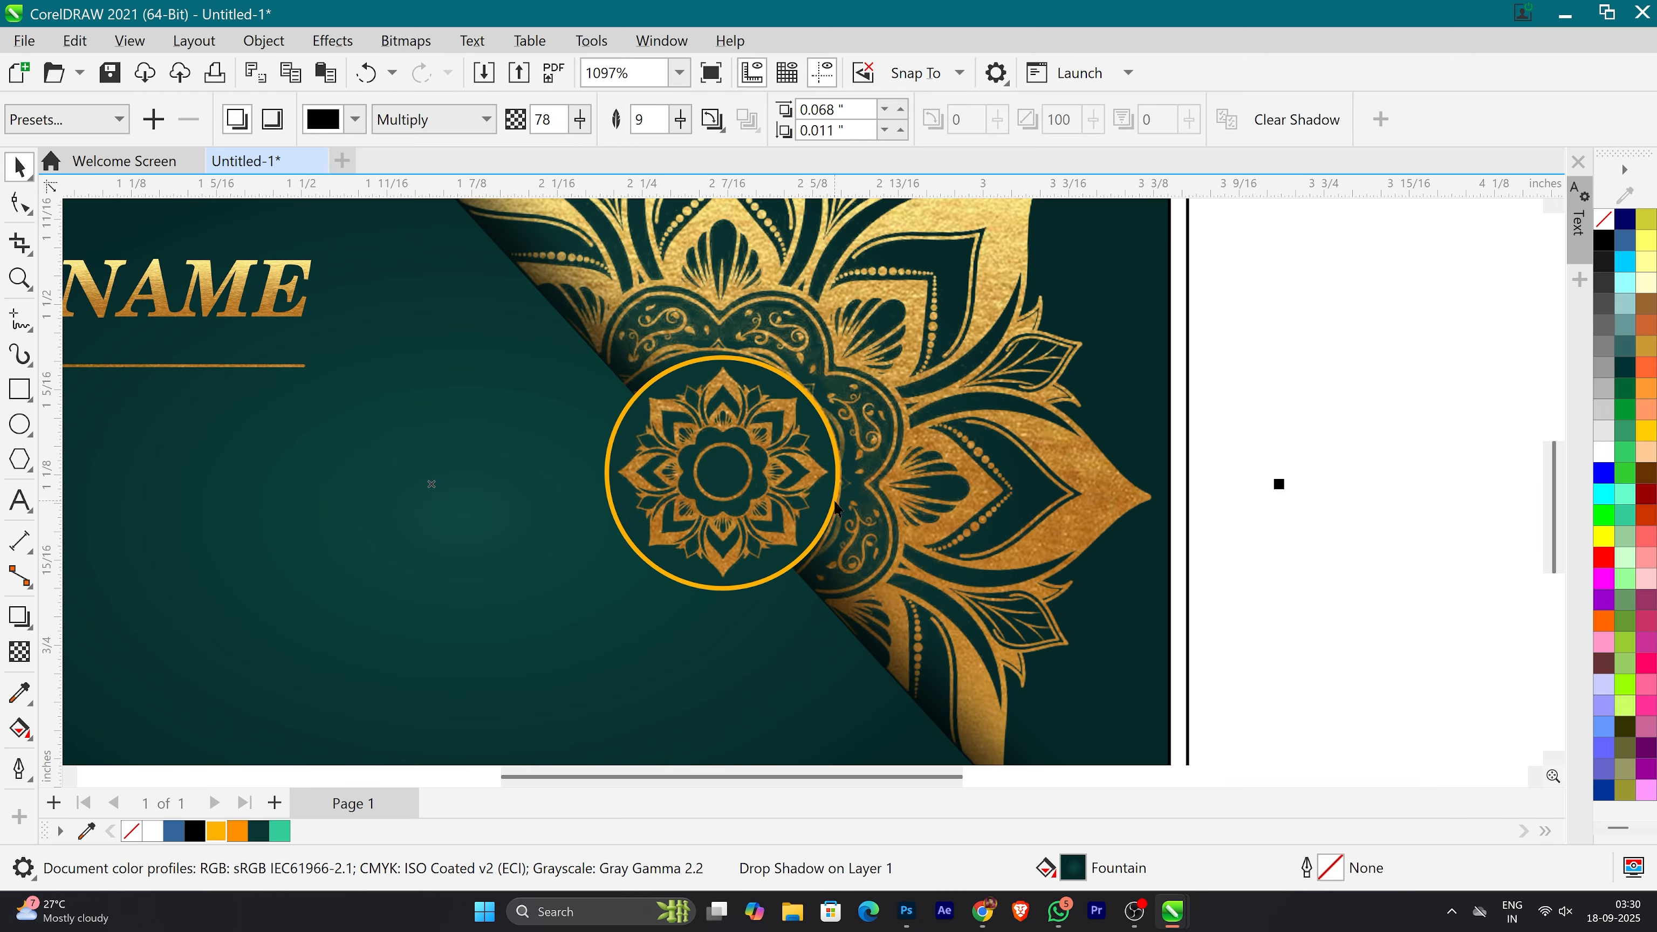
click(837, 507)
drag(843, 353, 852, 334)
scroll(755, 426, down, 5)
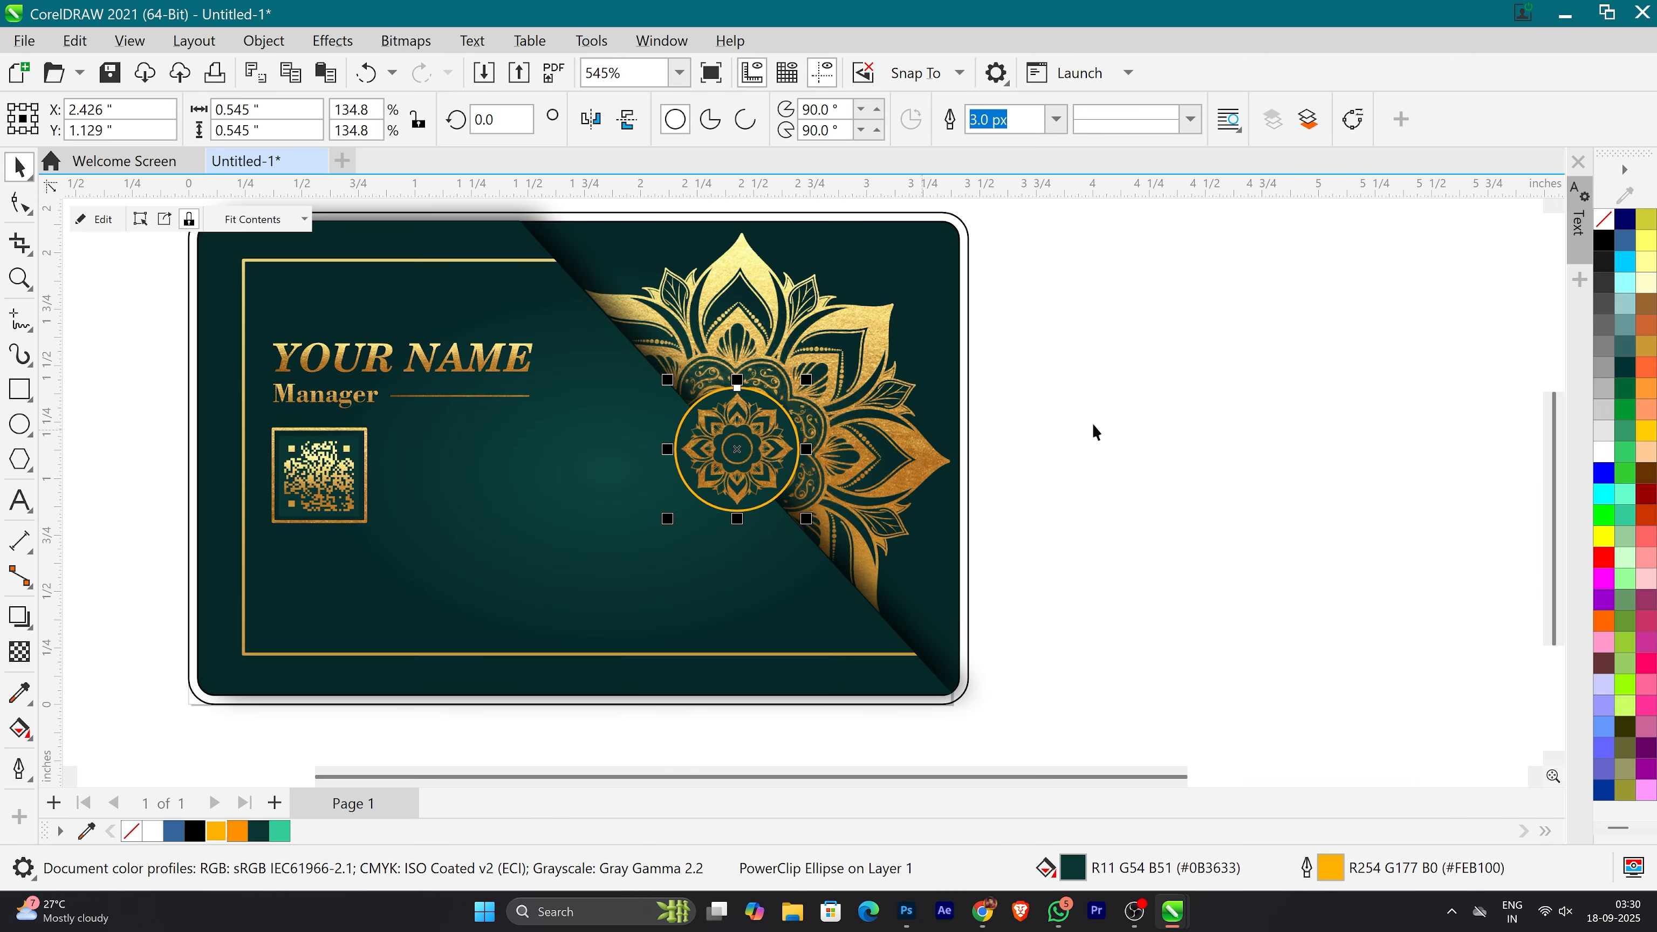
Step: Convert the ornamented circle's outline into a separate ring object
click(1091, 428)
click(791, 488)
click(263, 41)
click(452, 647)
Step: Duplicate the gold texture and PowerClip the copy inside the ring around the ornamented circle
scroll(454, 515, down, 2)
drag(1396, 348, 1232, 503)
right_click(1231, 504)
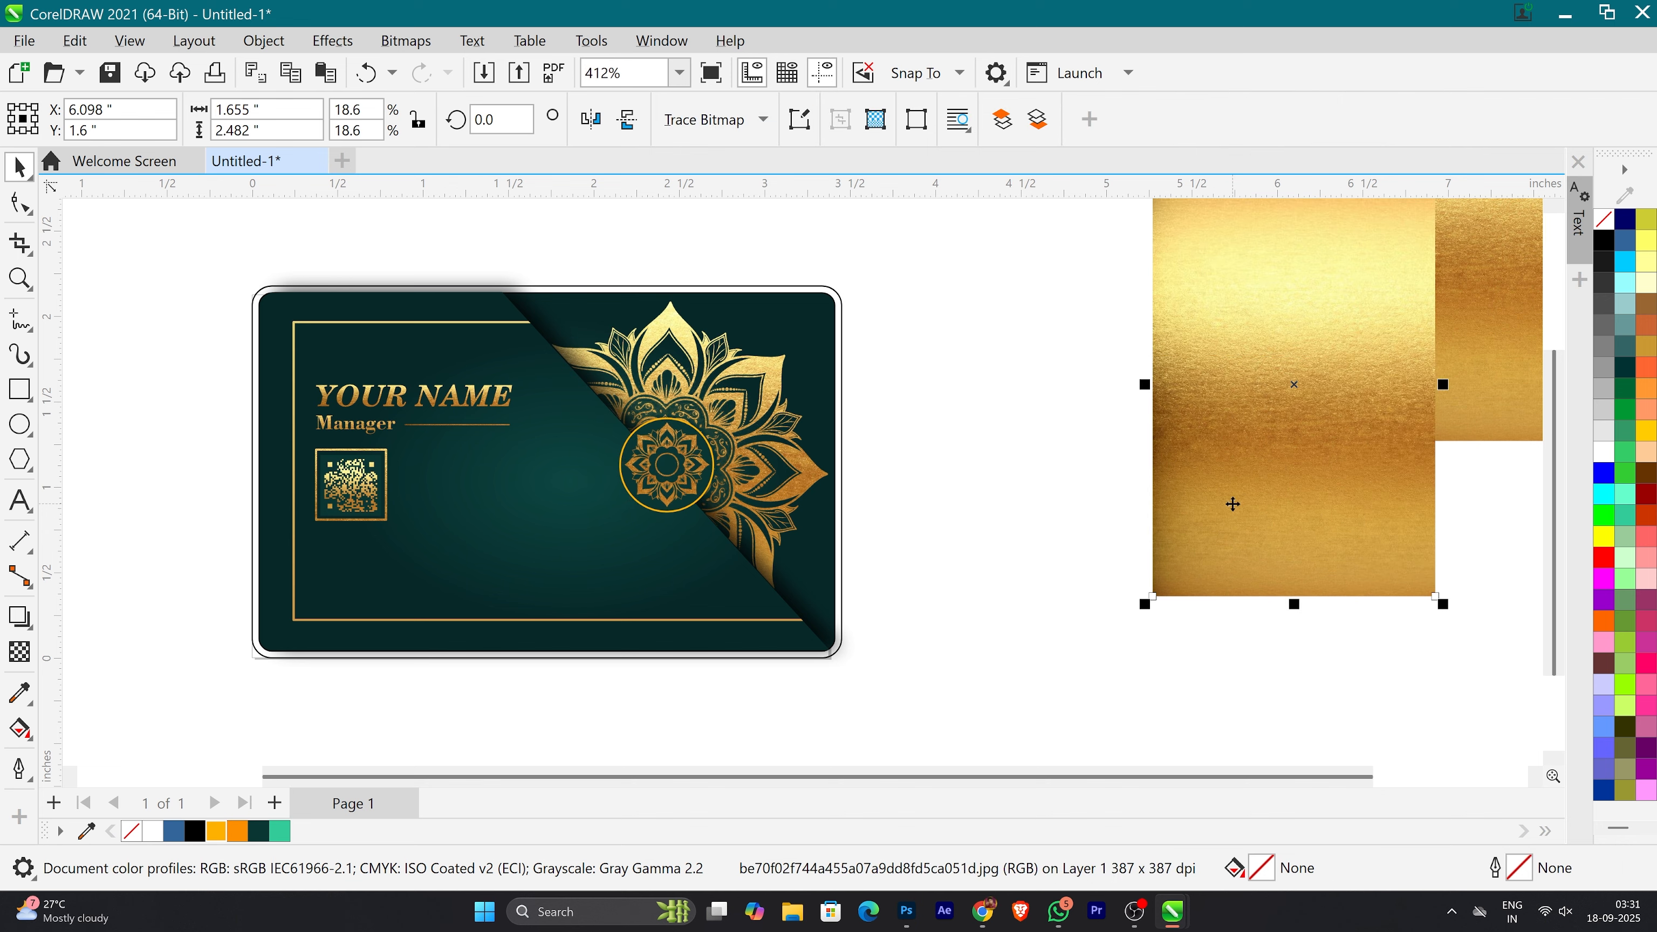
click(1231, 503)
scroll(694, 458, up, 3)
drag(1462, 480, 723, 485)
click(801, 562)
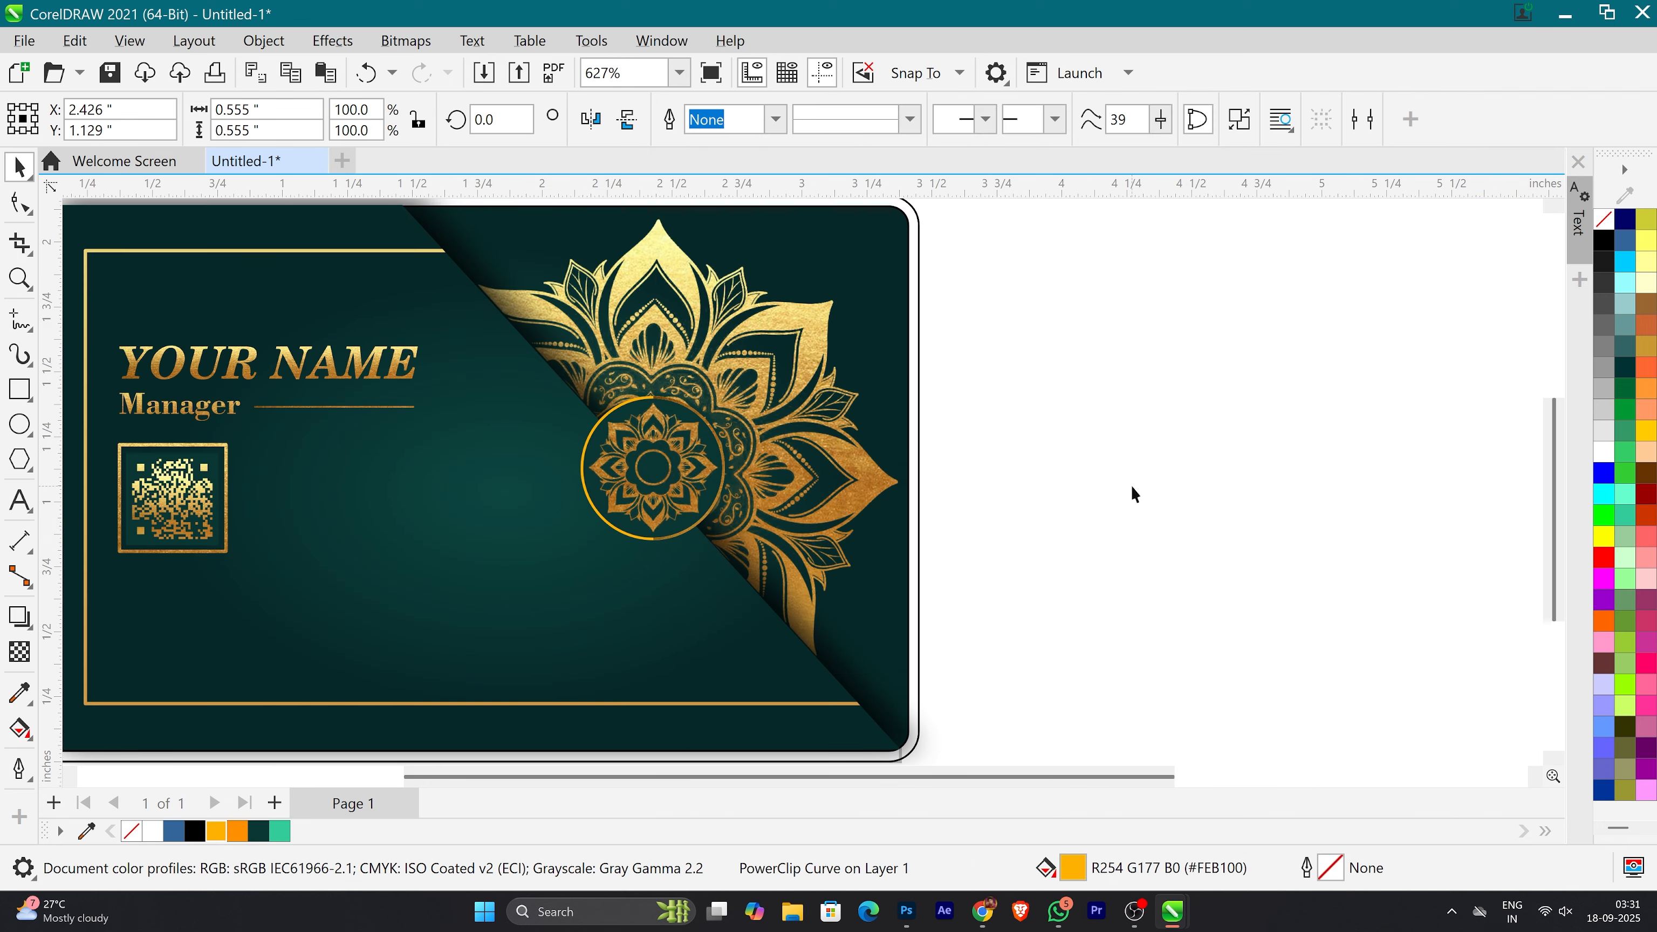
Step: Edit the ring's PowerClip contents and reposition the gold texture to cover the whole ring
click(1132, 488)
double_click(698, 525)
drag(947, 560, 796, 632)
drag(814, 548, 809, 613)
ctrl+click(1018, 512)
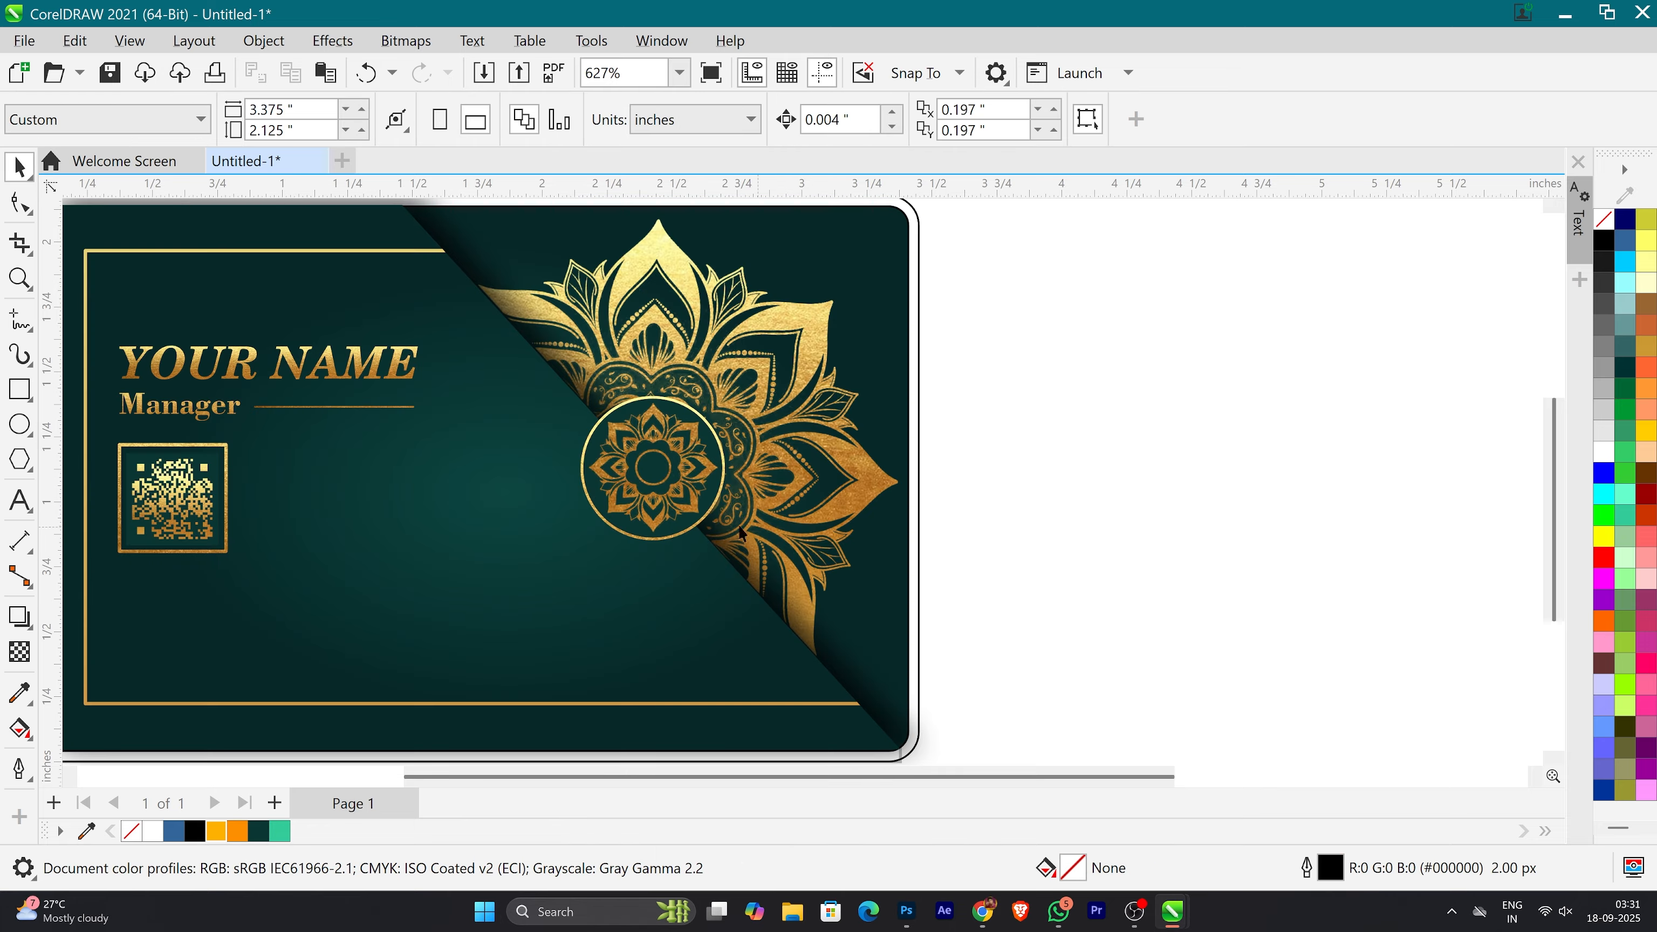
Step: Apply a black Small Glow drop shadow with Normal blending and 100 opacity to the ornamented circle and increase its feathering
scroll(701, 499, down, 1)
scroll(688, 472, up, 1)
scroll(699, 509, down, 2)
scroll(685, 502, up, 2)
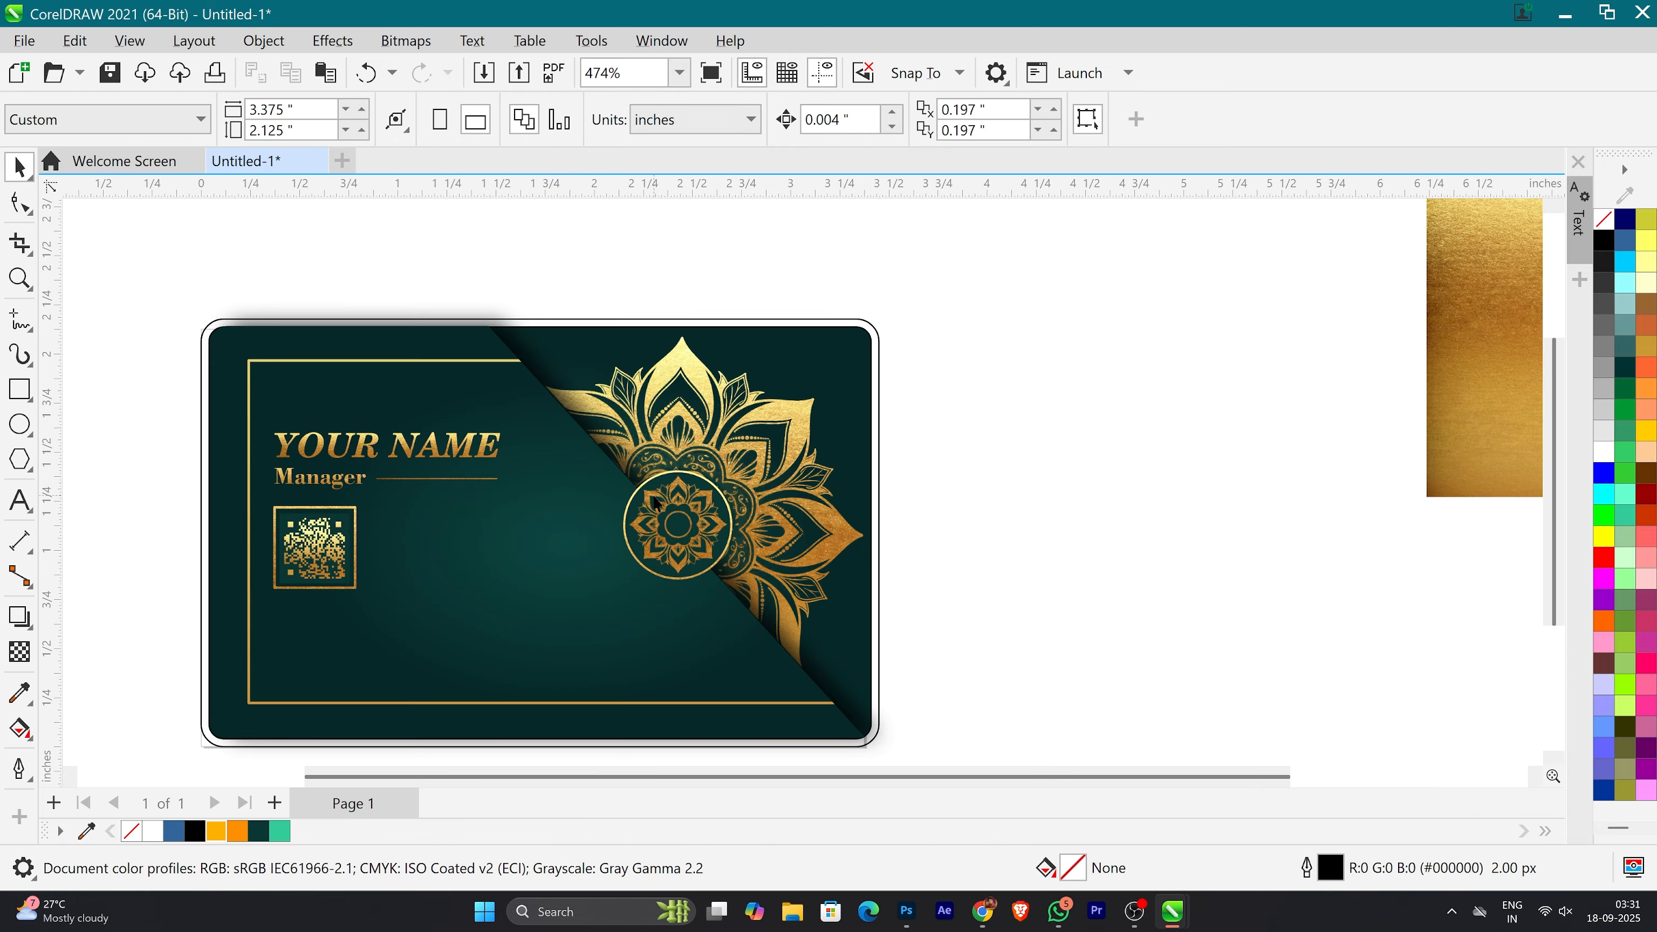
scroll(716, 503, up, 2)
click(718, 507)
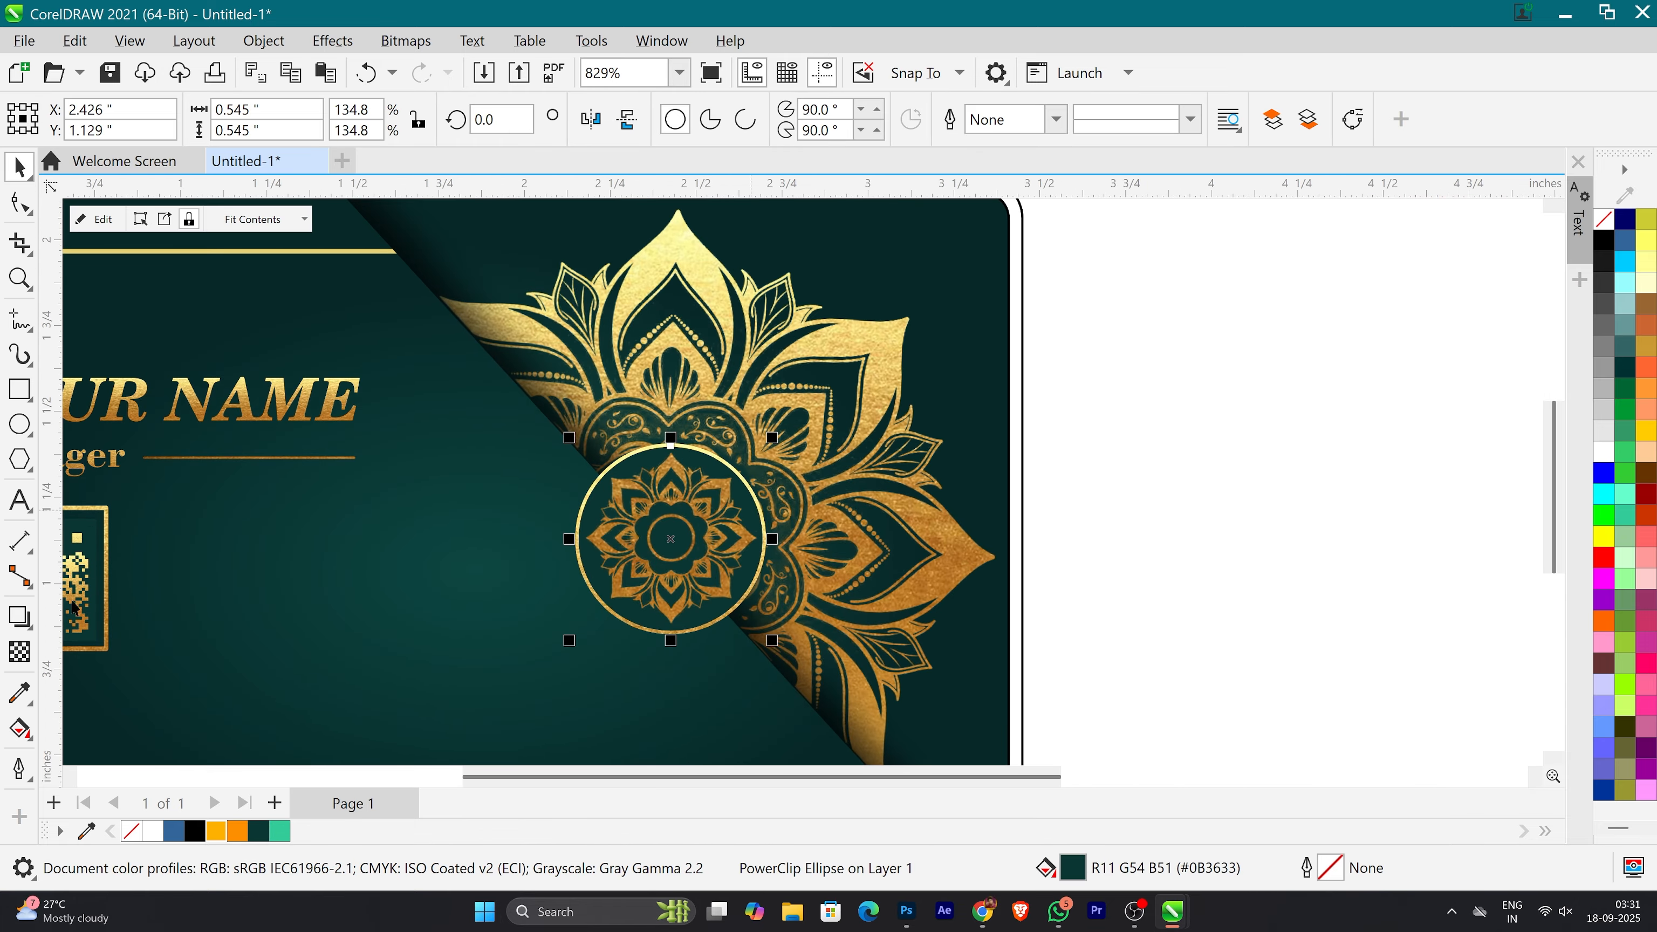
click(19, 616)
click(65, 119)
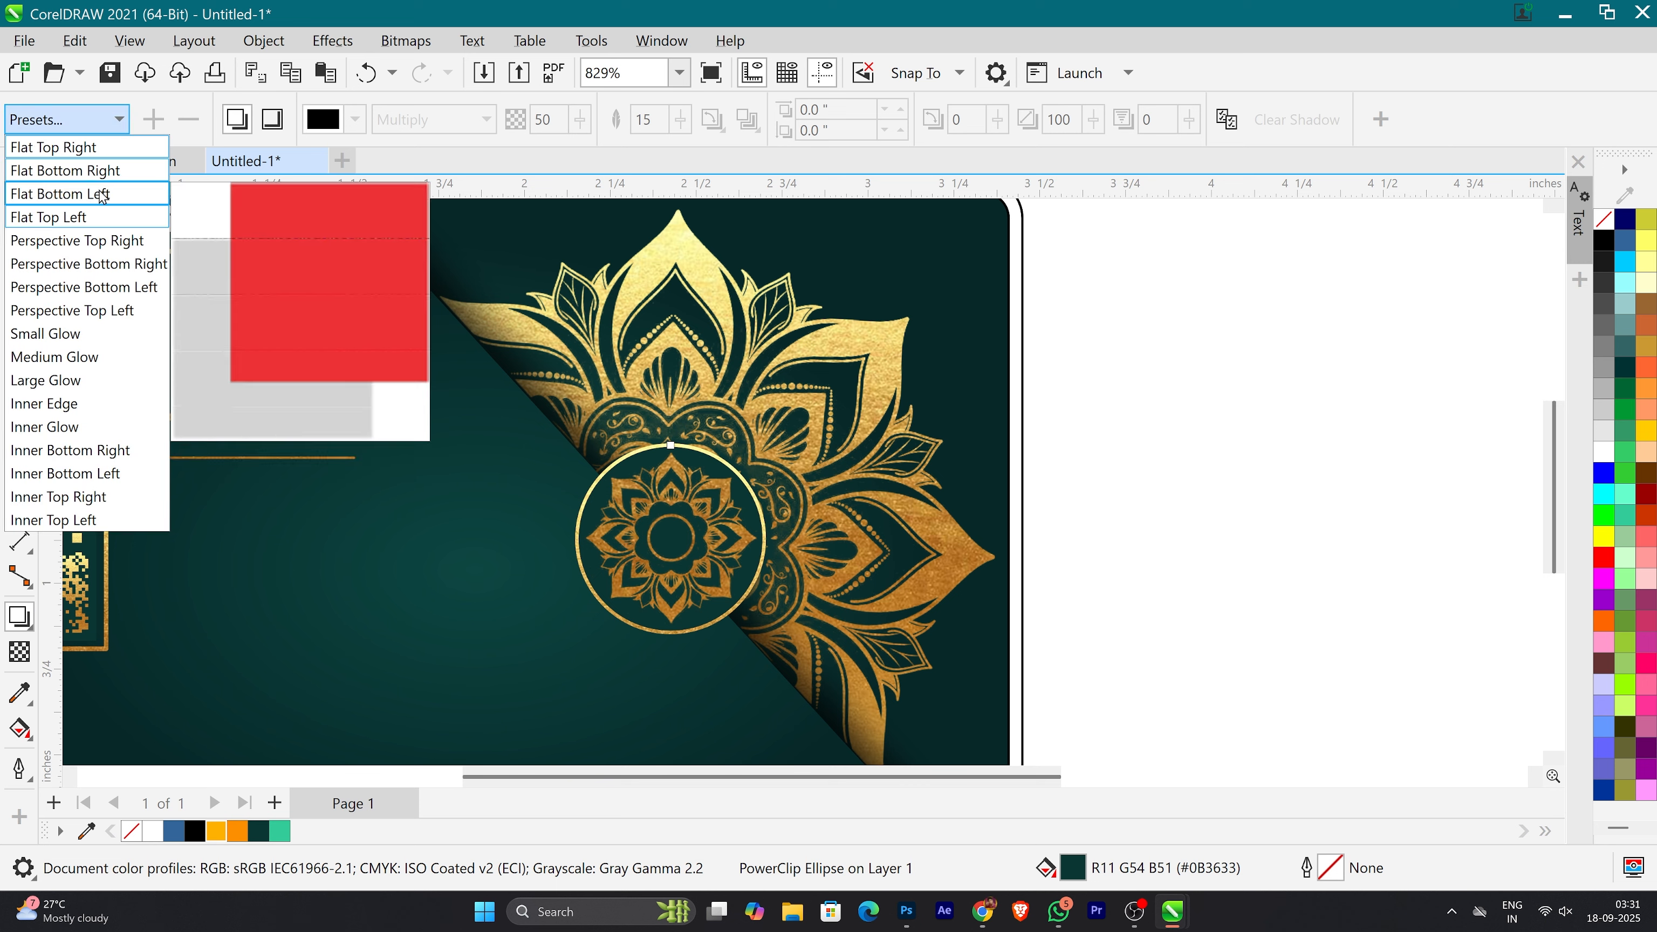
click(85, 333)
click(355, 119)
click(330, 242)
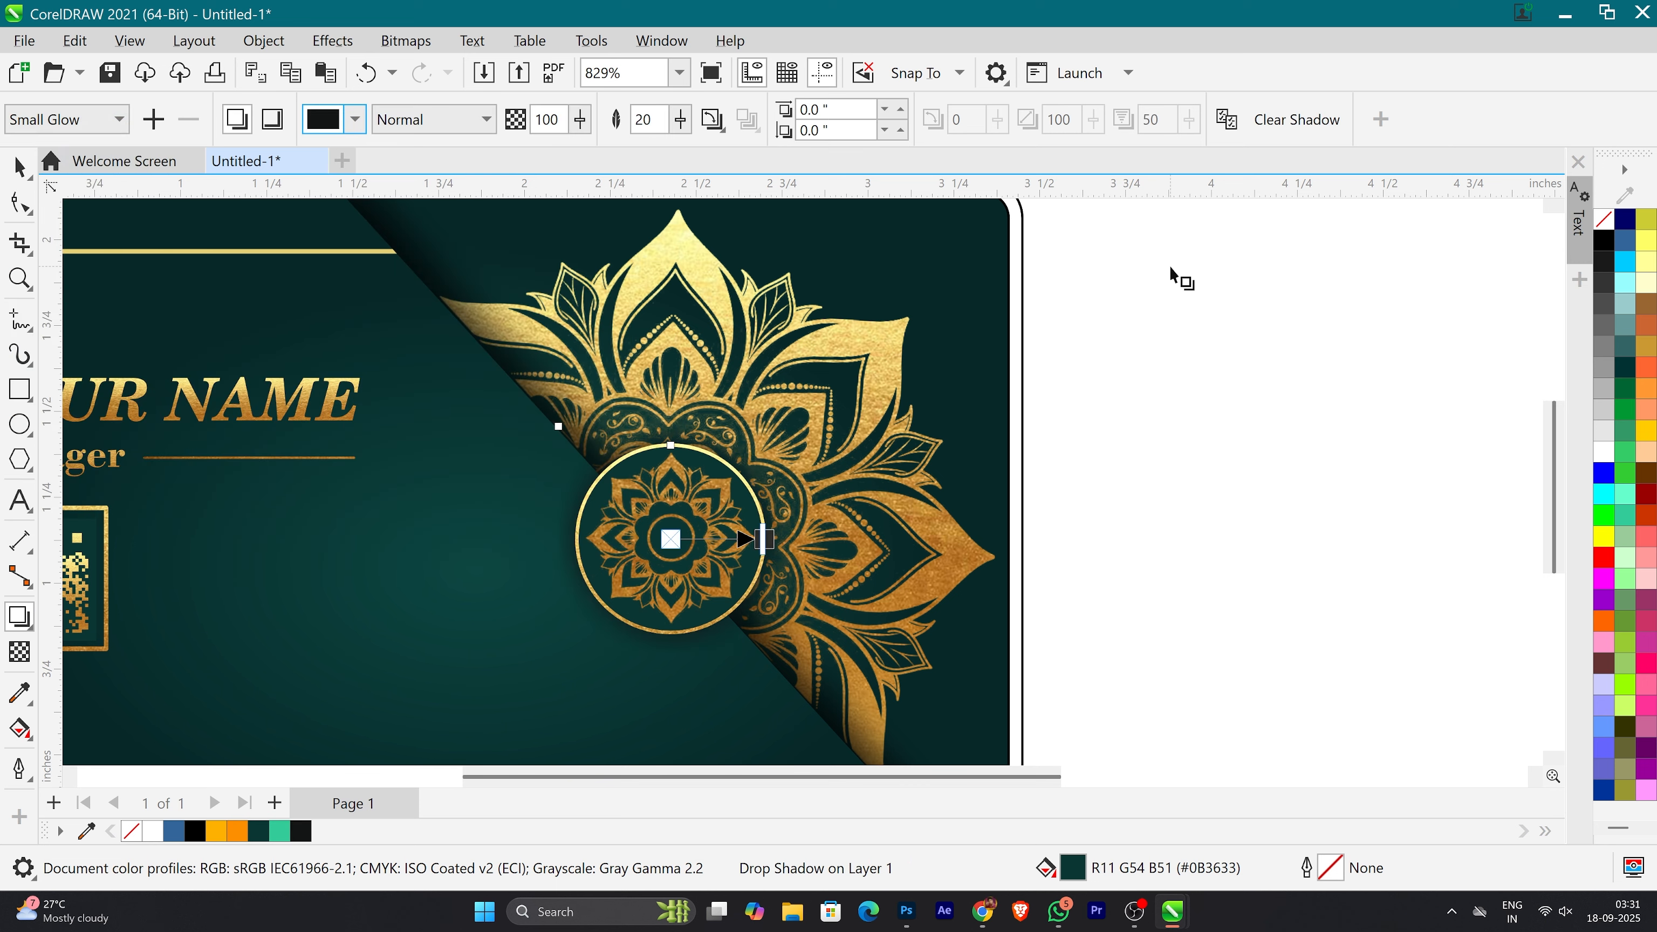
scroll(587, 437, down, 3)
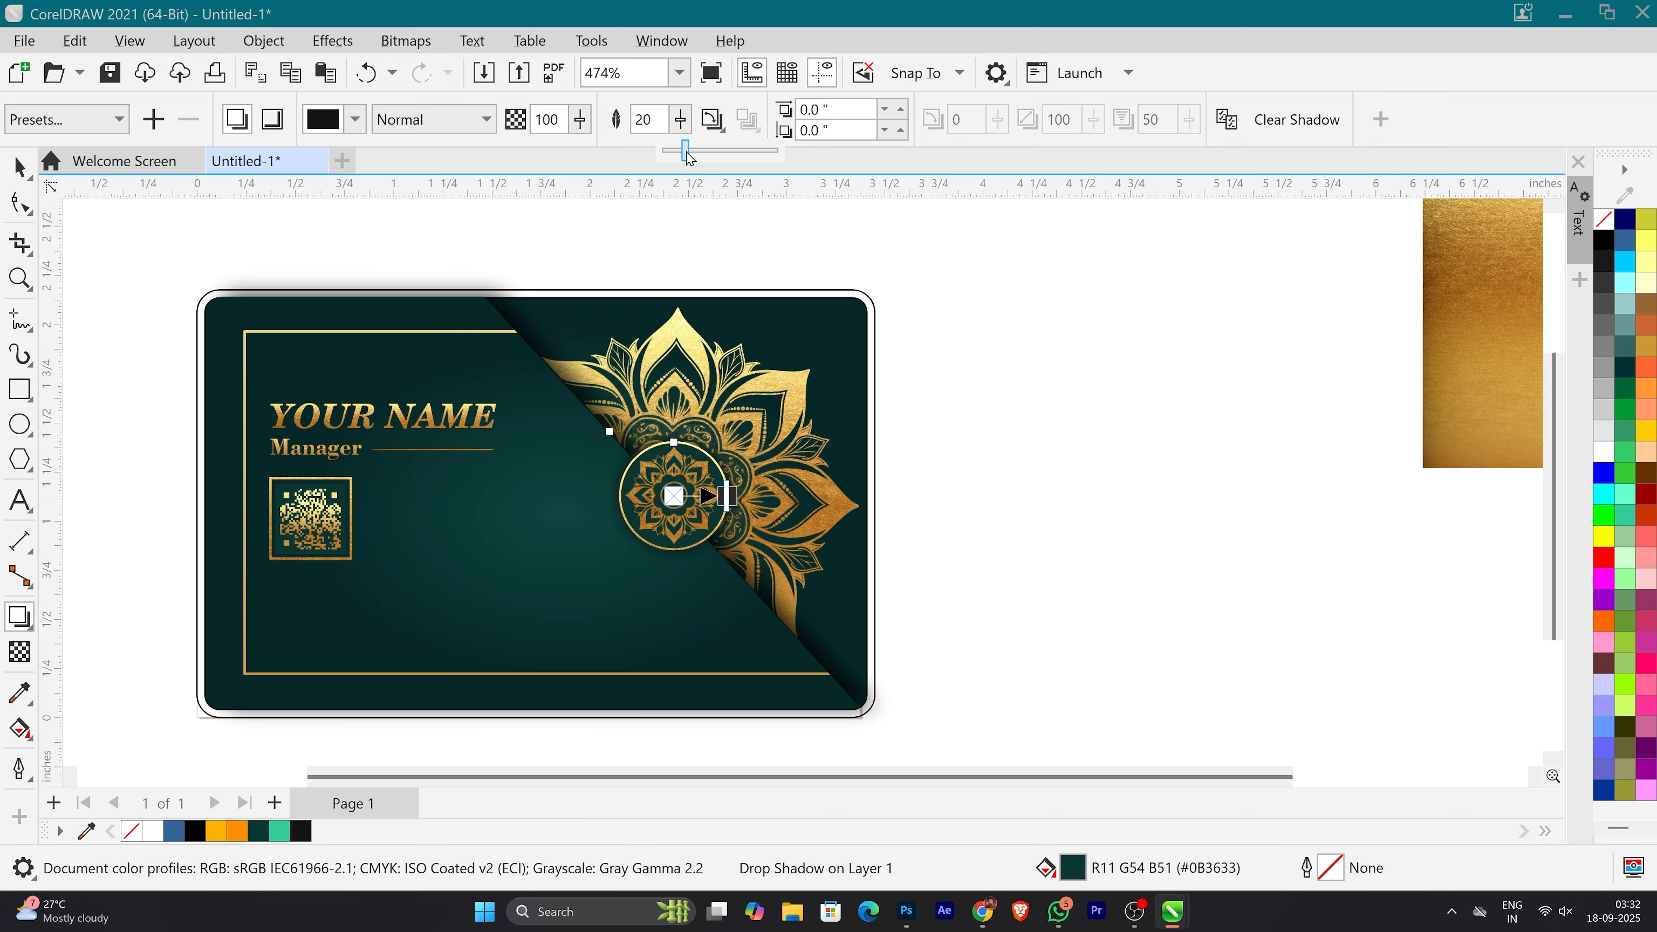
click(903, 437)
scroll(877, 451, down, 2)
scroll(708, 530, up, 3)
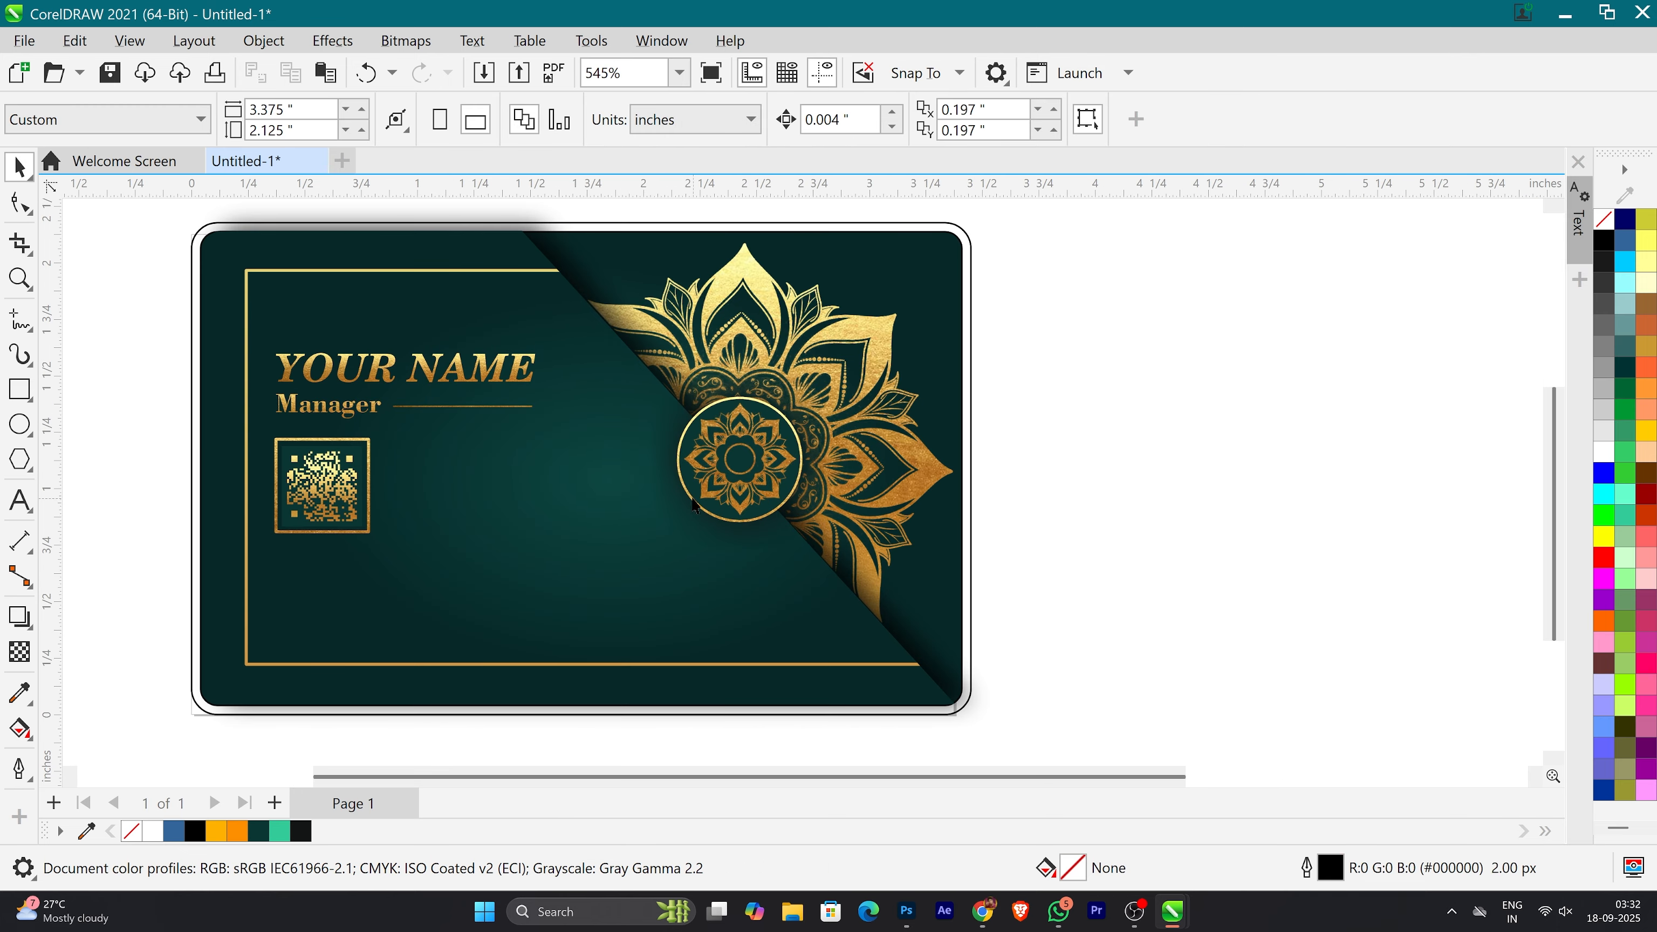
click(20, 618)
click(98, 119)
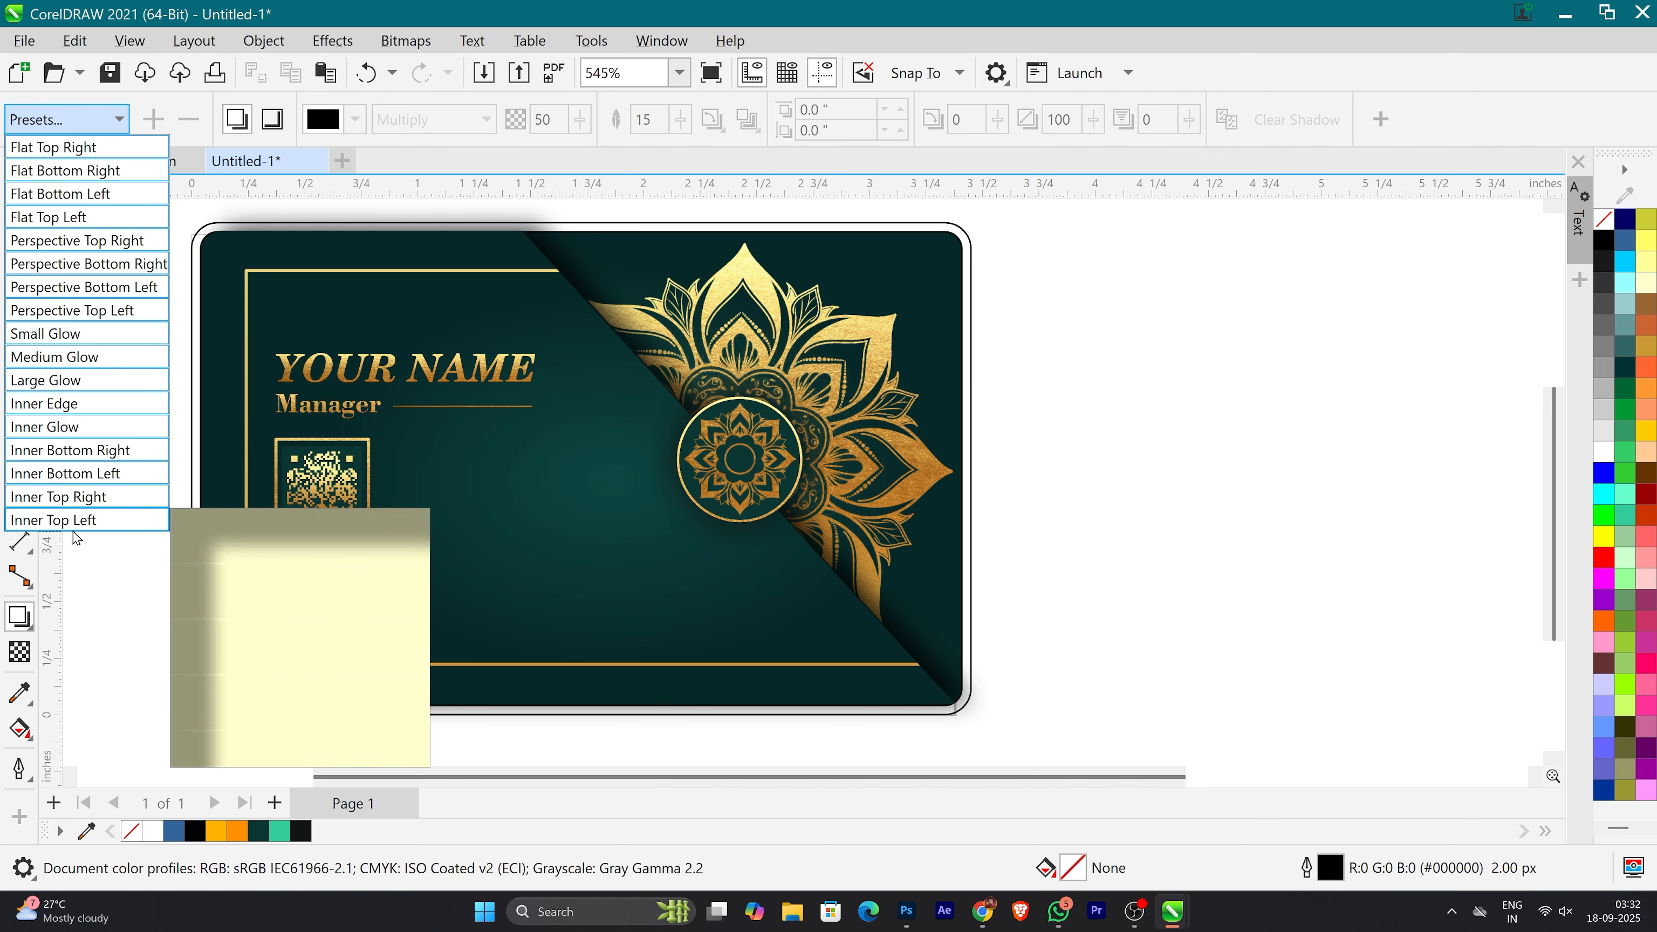
click(104, 593)
click(19, 167)
Step: Select the entire business card and place a duplicate directly below the original
scroll(555, 434, down, 2)
scroll(555, 434, up, 1)
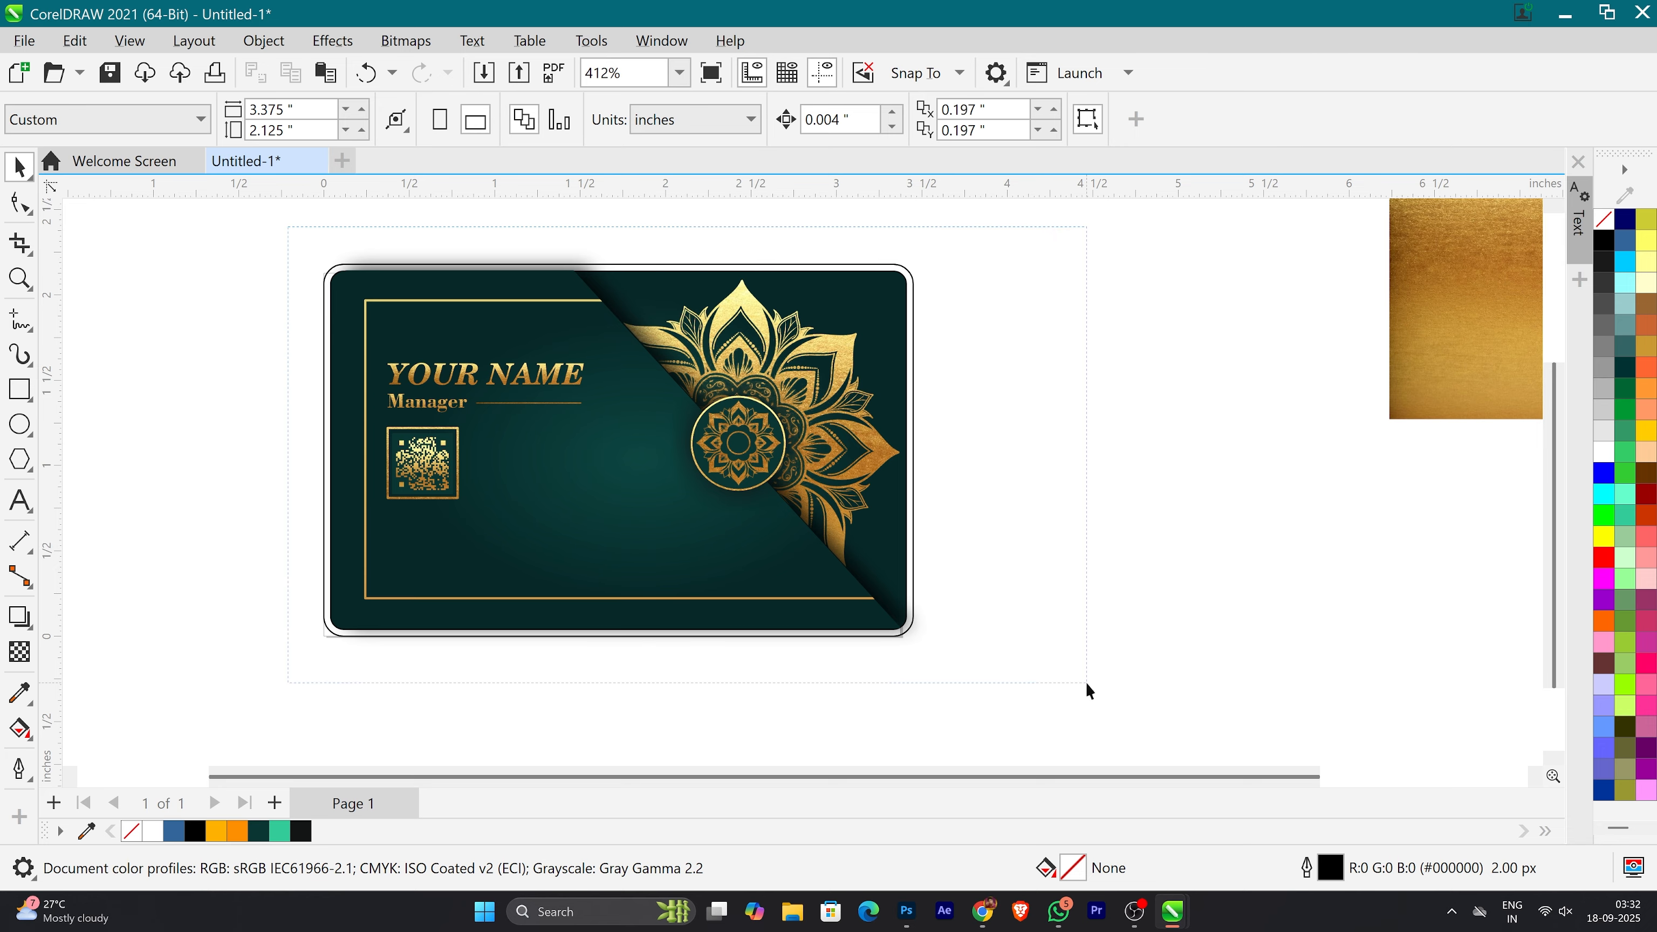
drag(1087, 684, 1088, 684)
scroll(740, 496, down, 1)
scroll(718, 562, up, 1)
scroll(607, 392, down, 1)
drag(640, 438, 648, 653)
right_click(649, 653)
click(1133, 665)
scroll(605, 610, up, 2)
scroll(608, 604, down, 1)
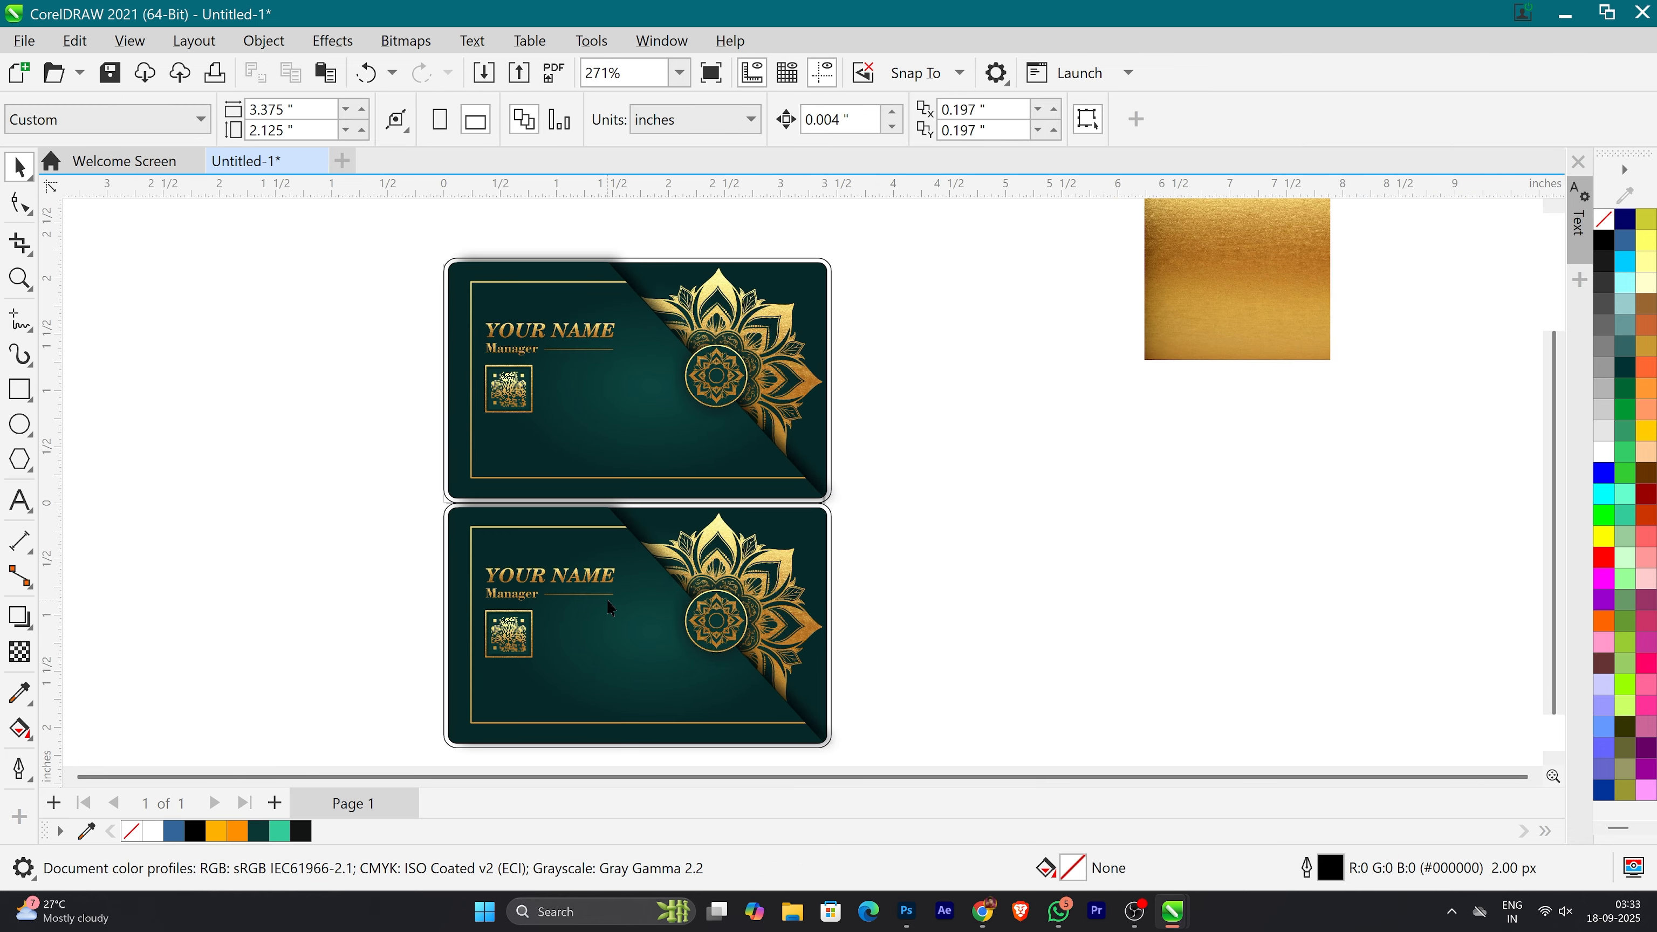
Step: Group the lower card's objects, mirror the group horizontally and vertically, and ungroup it again
scroll(810, 659, down, 2)
drag(418, 425, 935, 740)
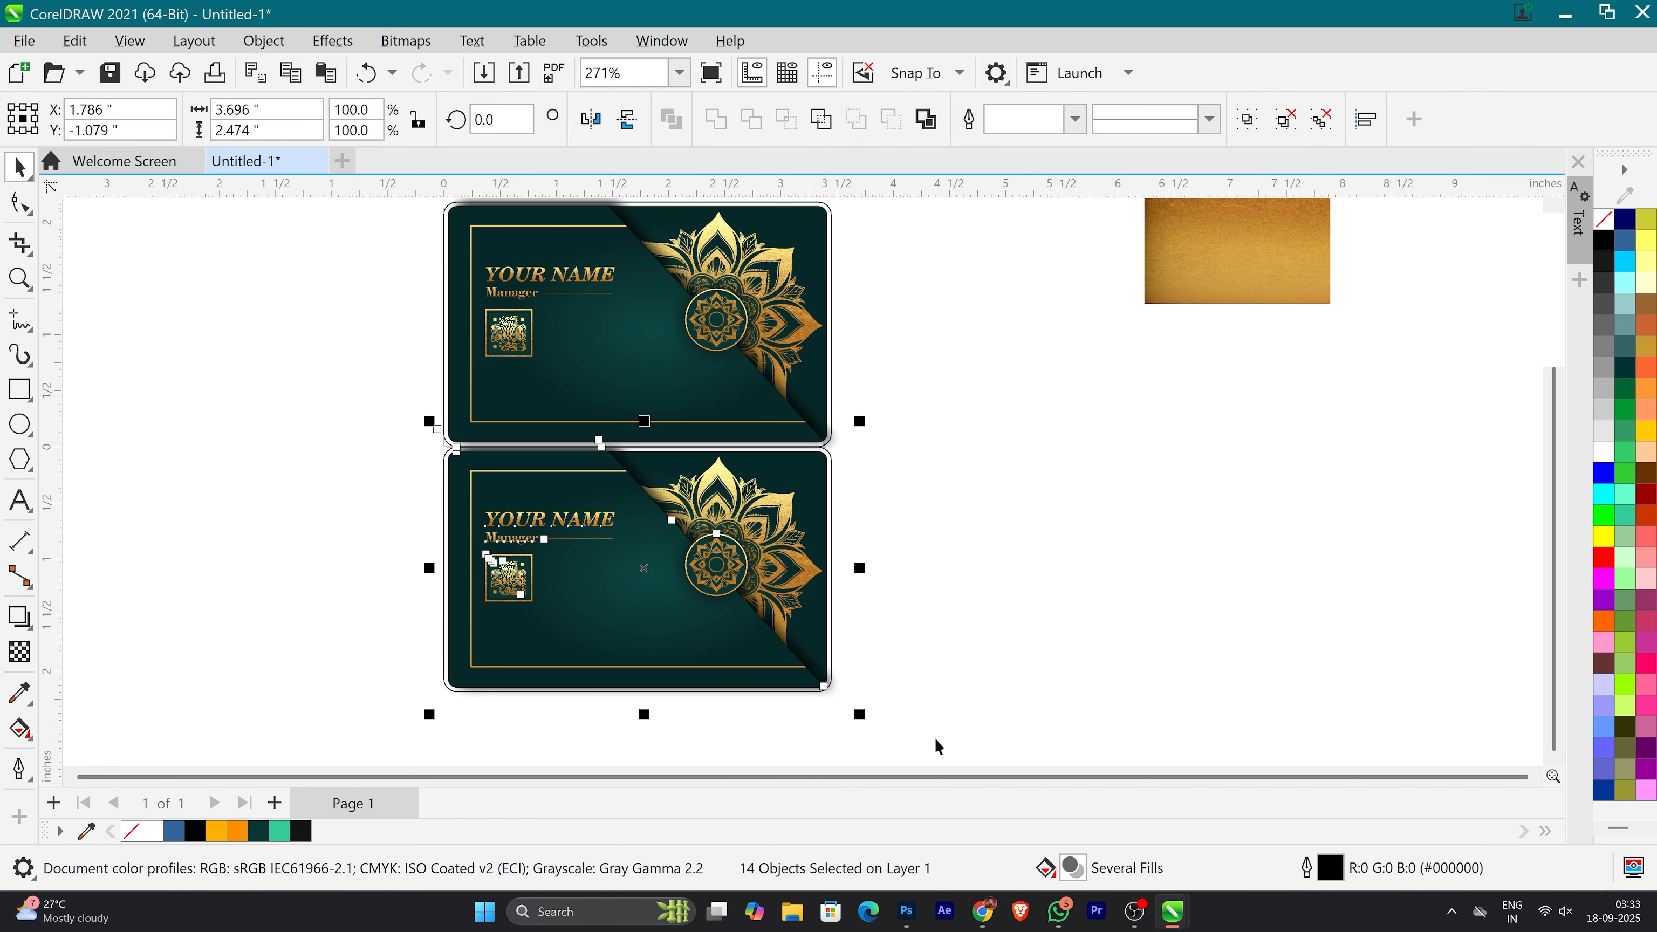
key(ctrl+g)
click(592, 119)
click(627, 119)
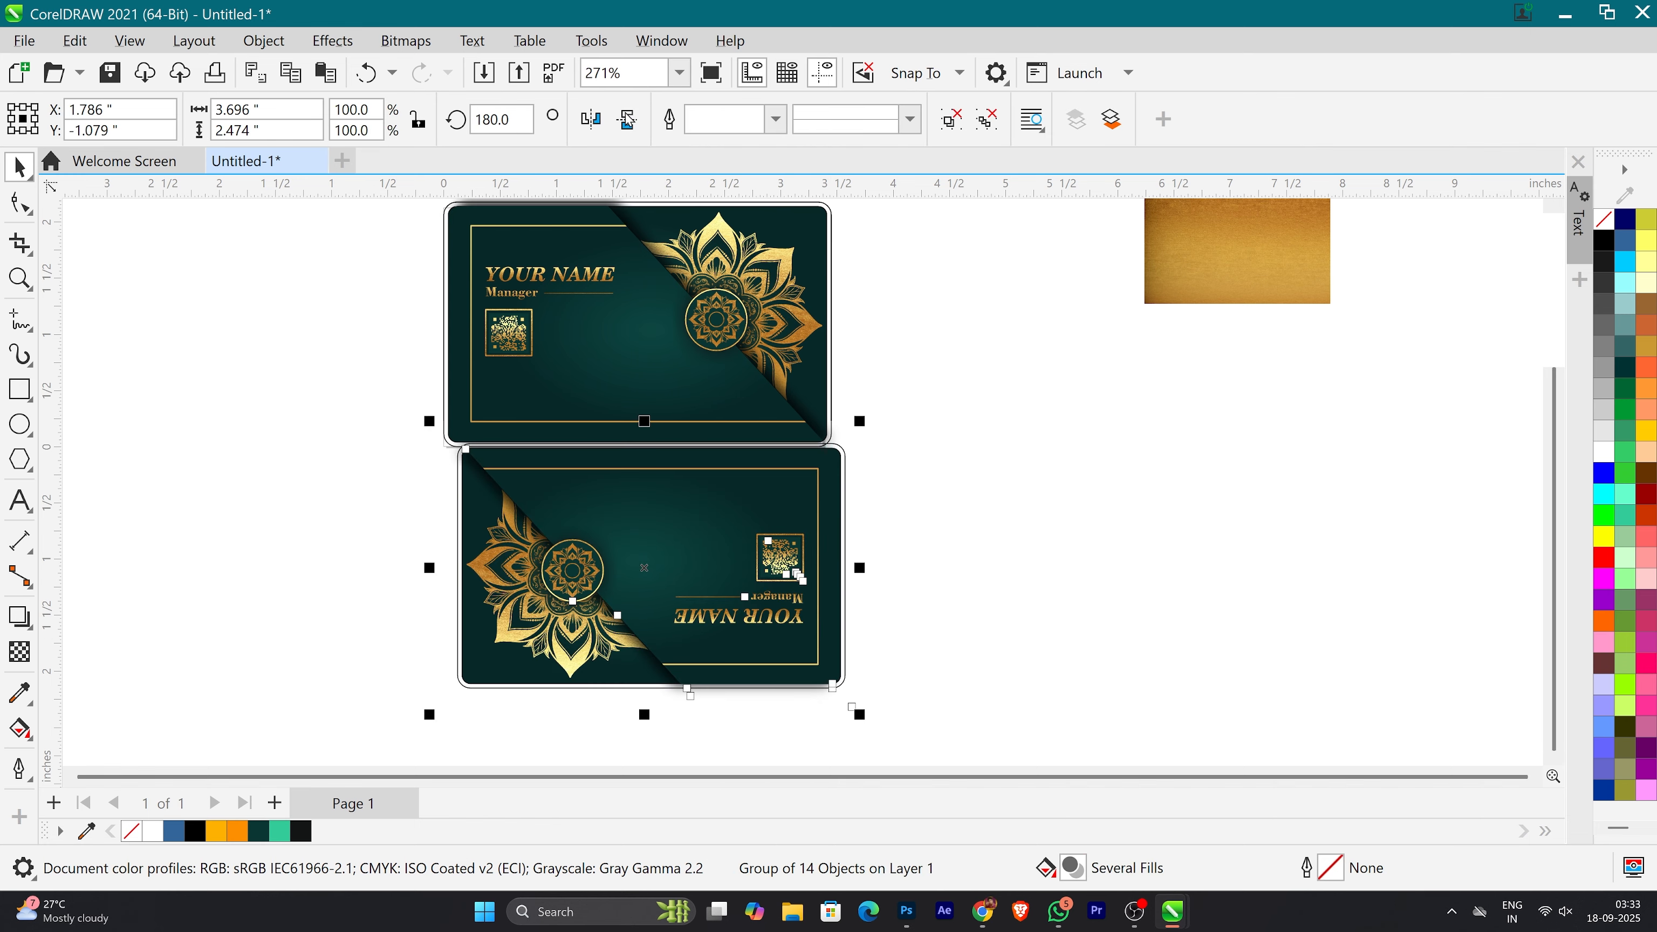
click(862, 540)
click(796, 617)
key(ctrl+u)
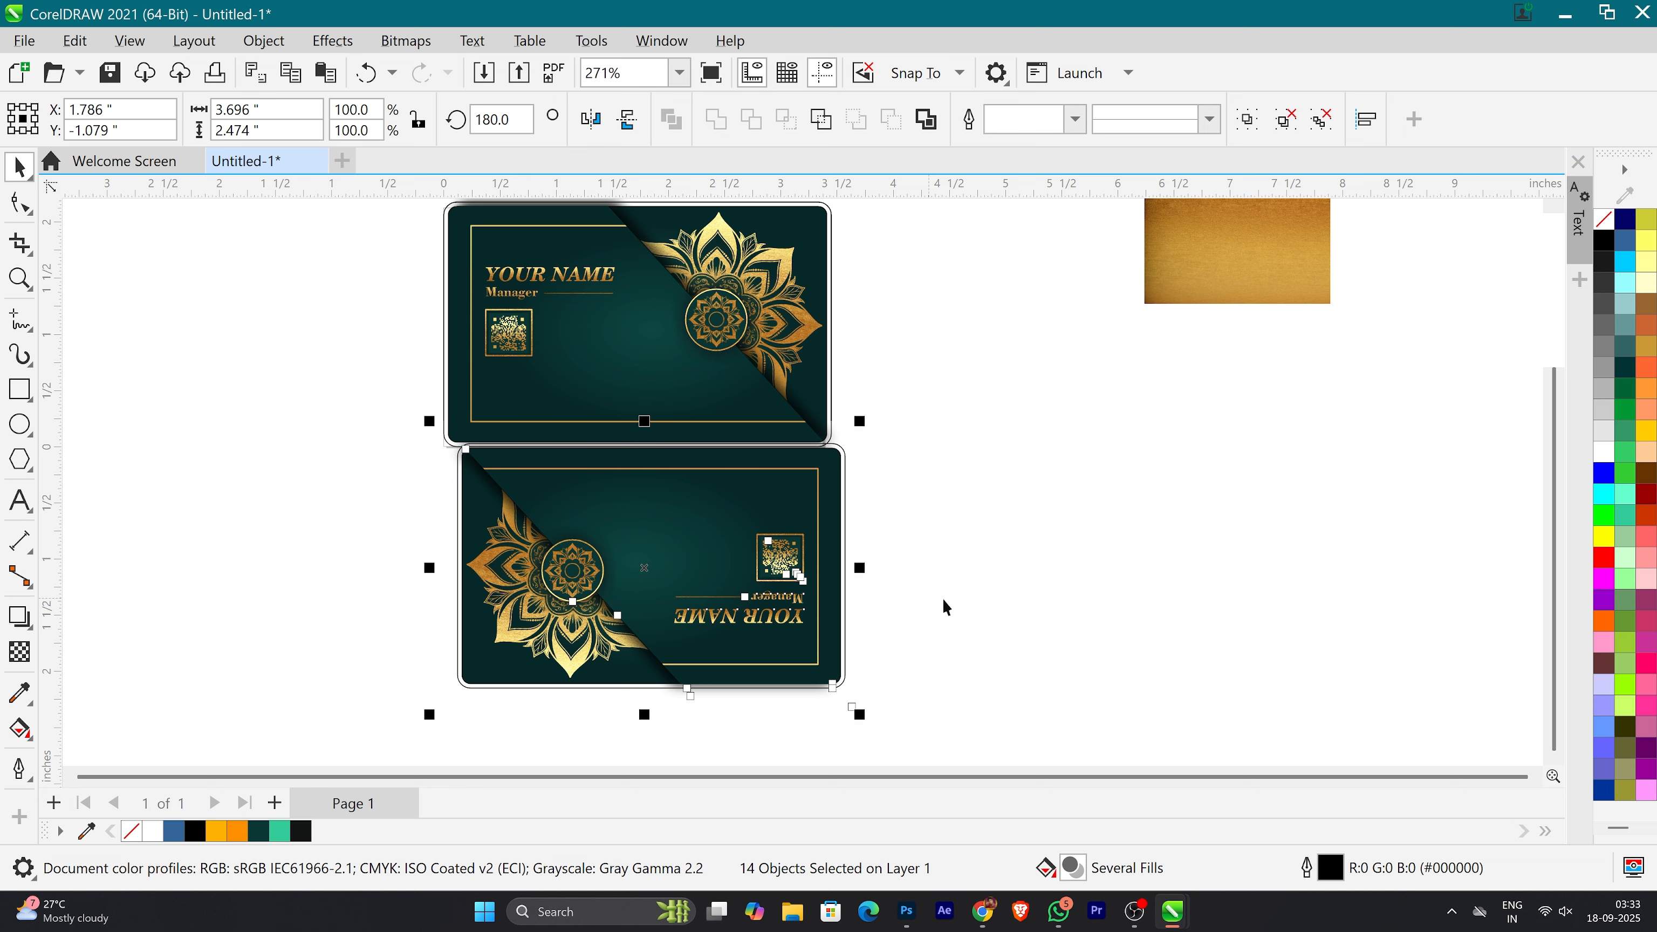
Step: Replace the lower card's inverted text and QR code with an upright copy of the upper card's name, job title and line
click(943, 599)
click(755, 623)
drag(884, 670, 672, 512)
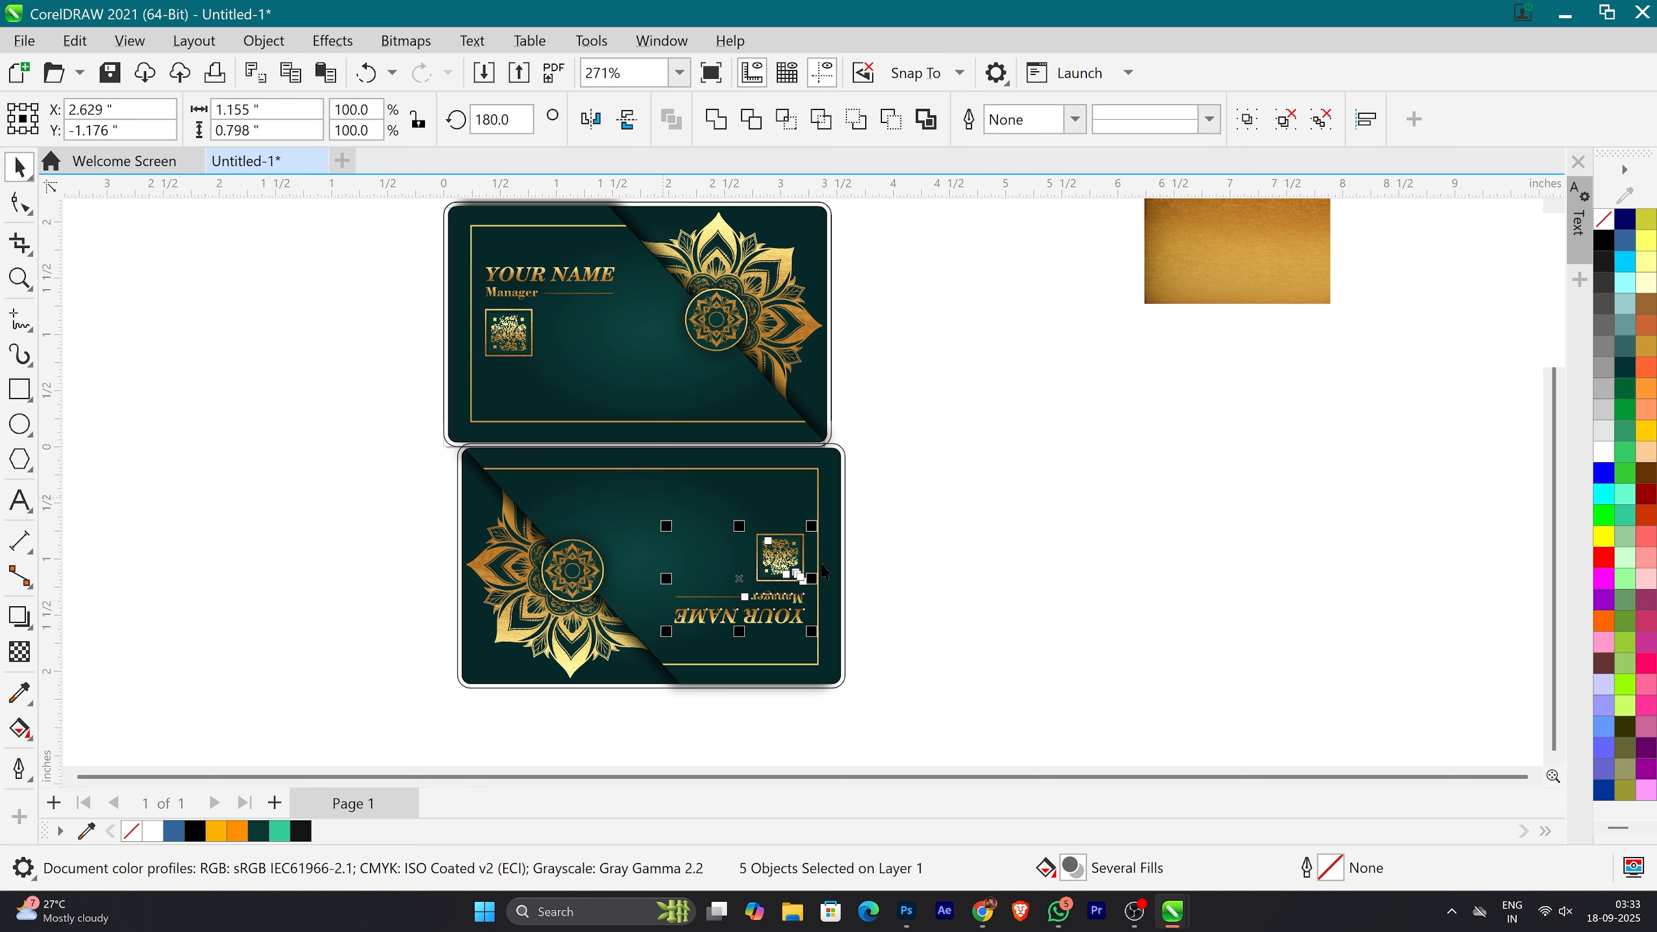
key(Delete)
drag(633, 305, 759, 501)
click(975, 509)
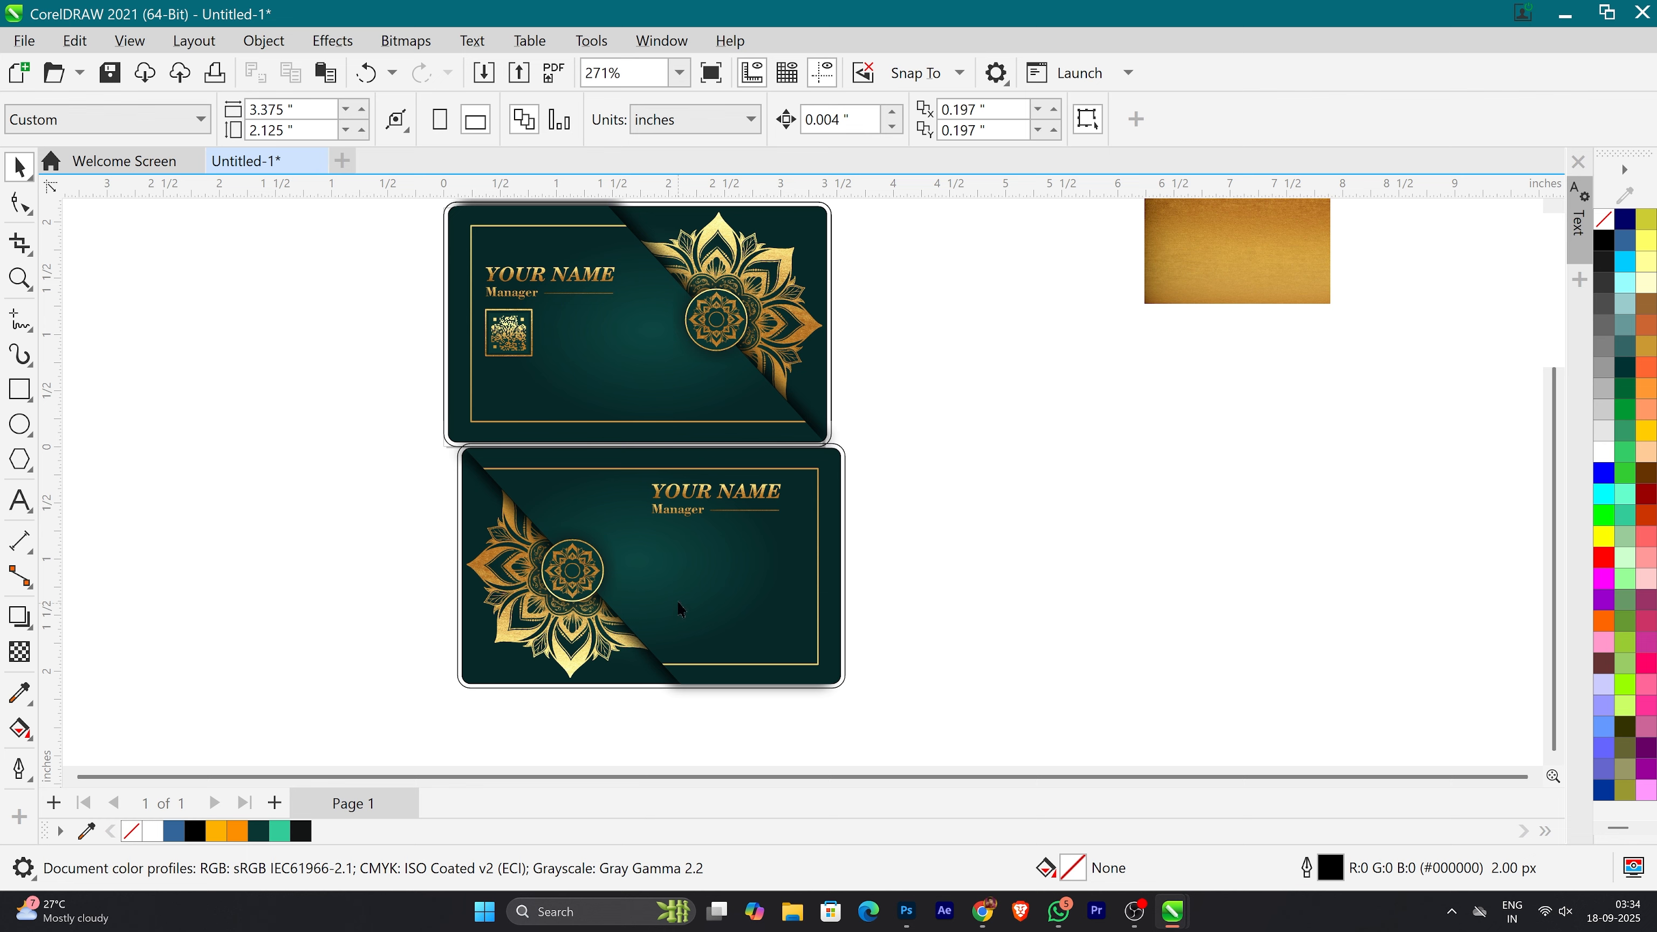
Step: Move the whole lower card into alignment beneath the upper card and nudge it upward to close the gap
drag(774, 728, 382, 444)
drag(618, 522, 607, 531)
key(Up)
key(Up)
key(Up)
key(Up)
key(Up)
key(Up)
key(Up)
key(Up)
key(Up)
key(Up)
key(Up)
key(Up)
key(Up)
click(857, 531)
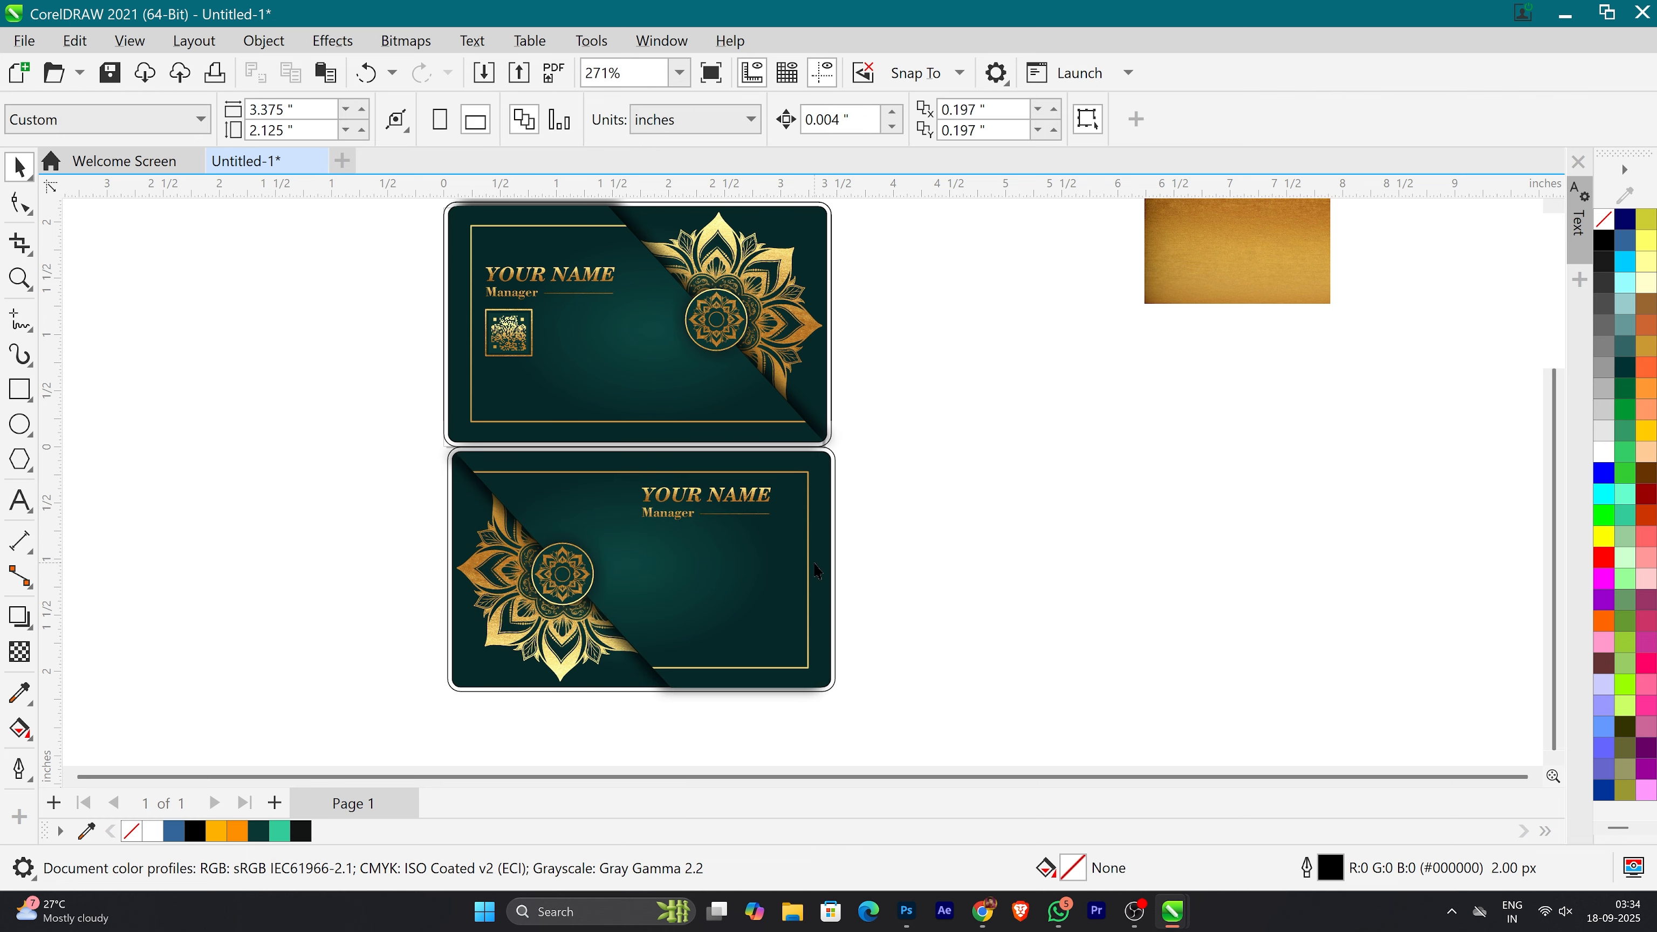
click(820, 573)
key(Delete)
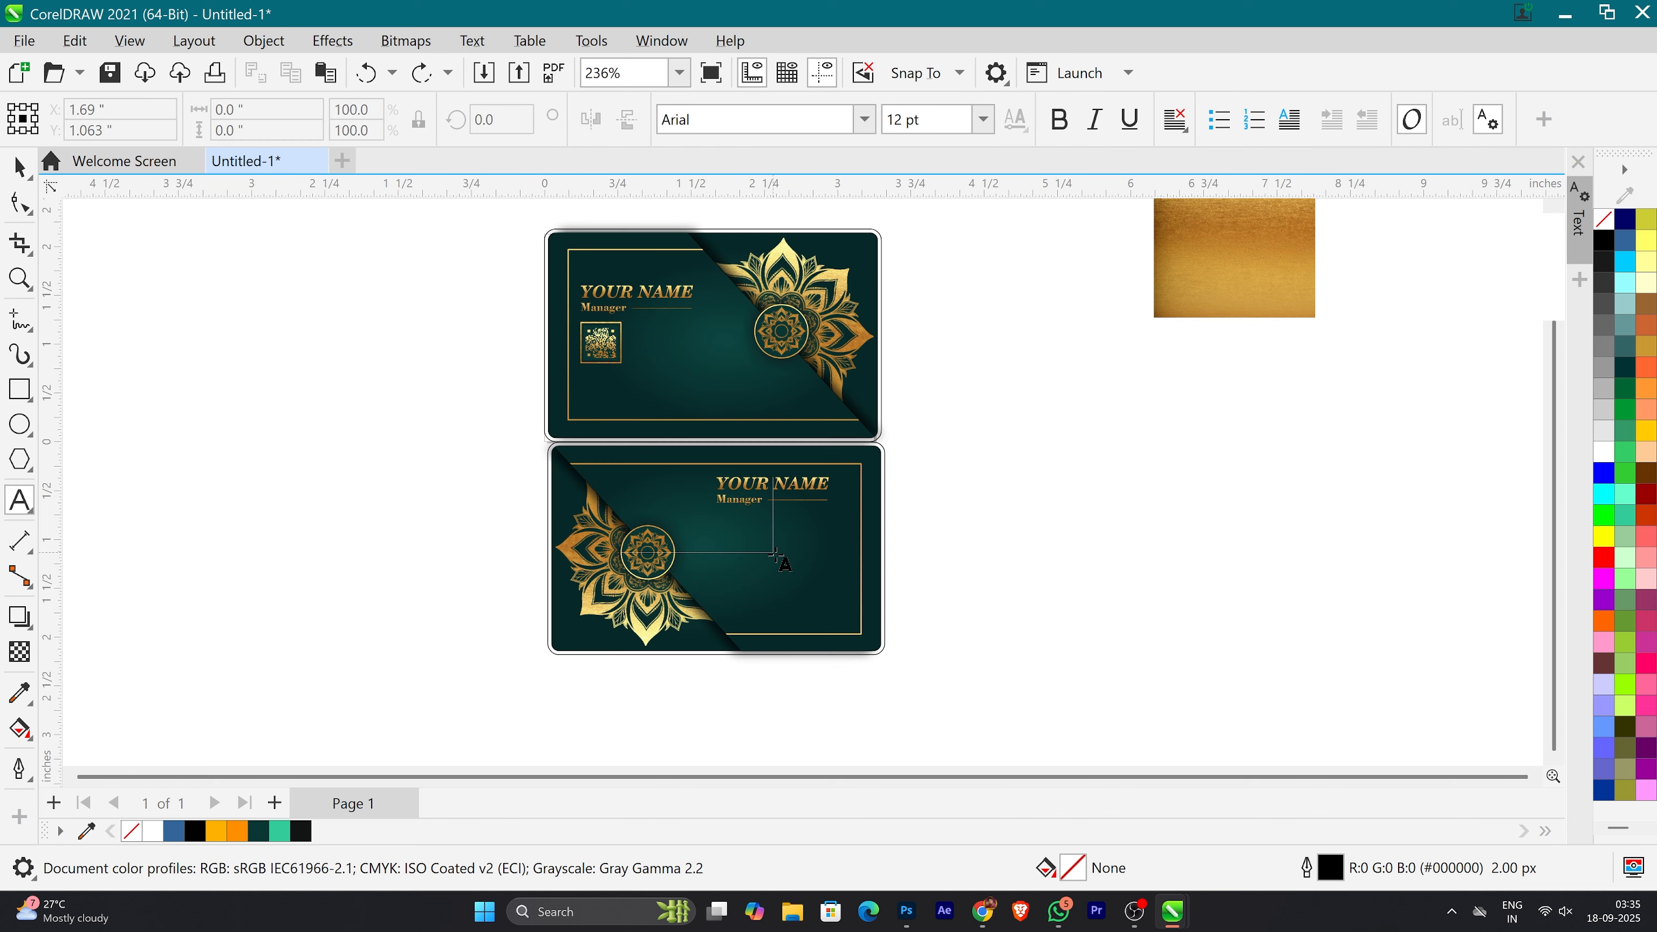
Step: Add the first line of the address as text beside the cards and change it to title case
click(956, 506)
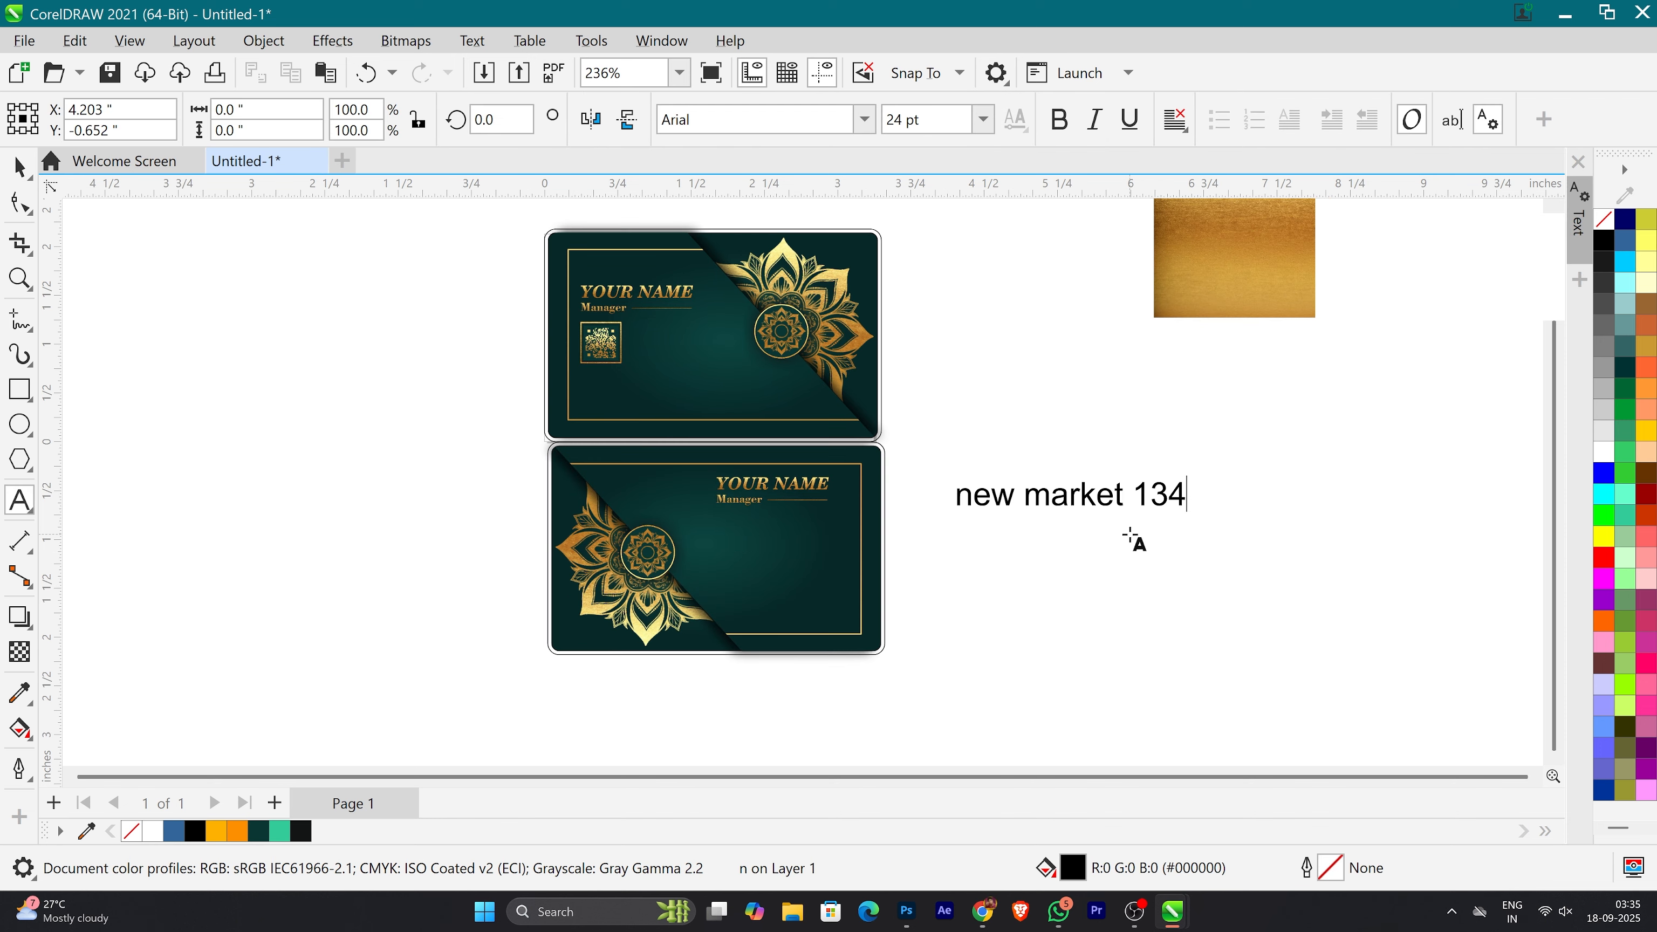
key(shift+F3)
click(742, 457)
click(795, 530)
click(19, 168)
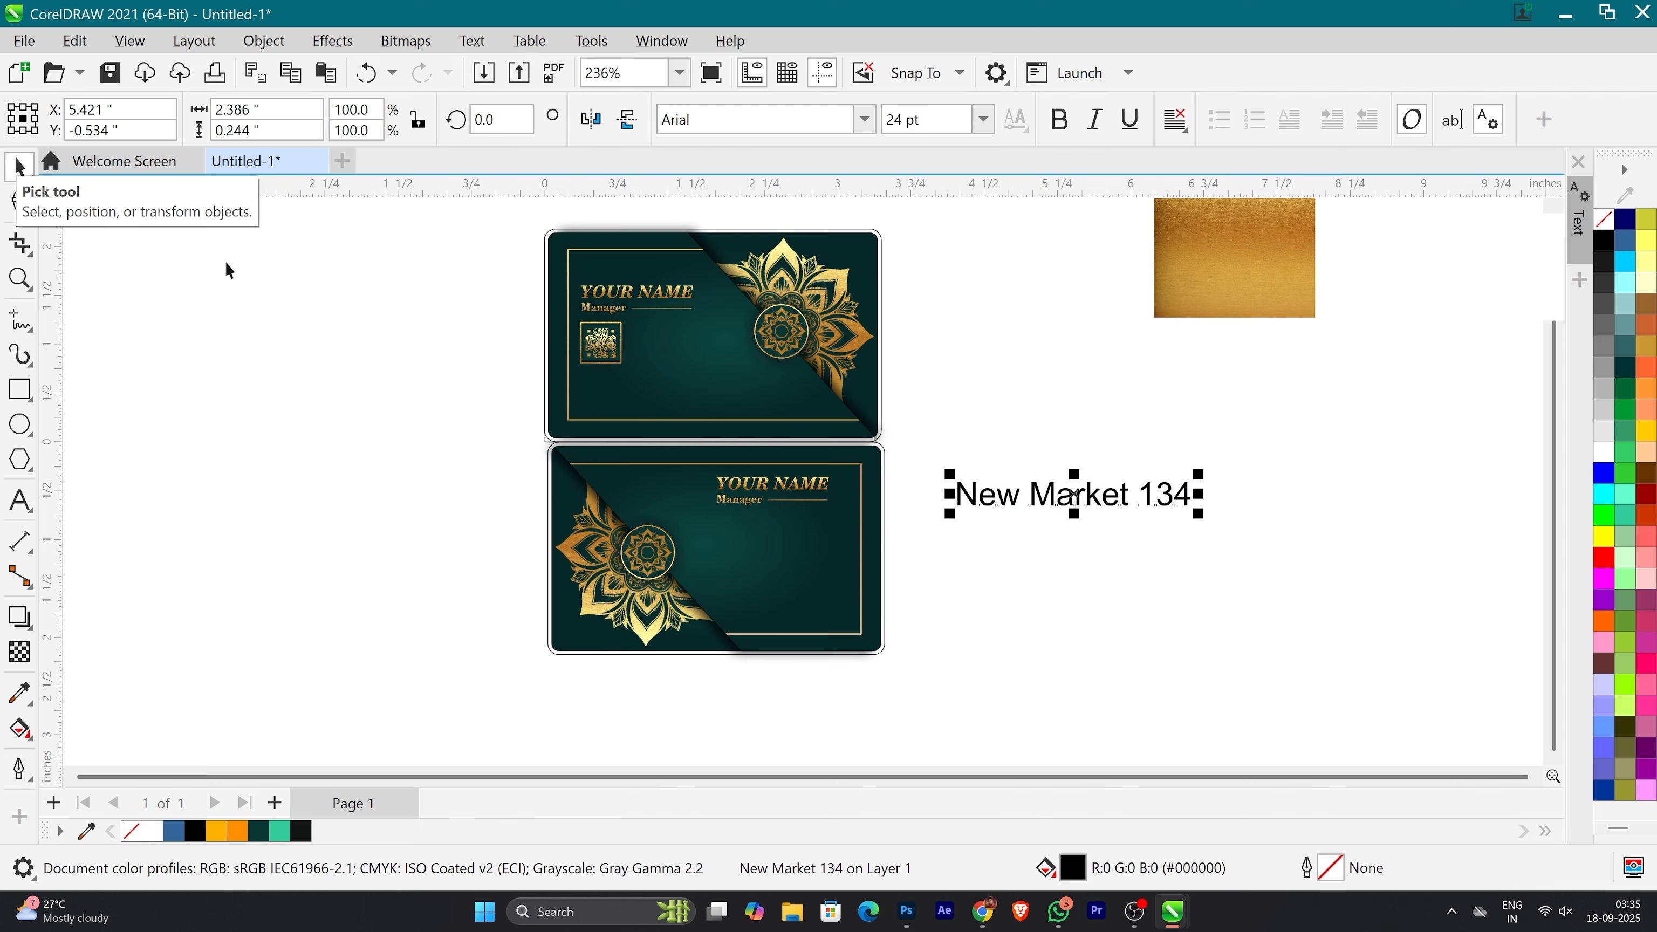
Step: Add a second address line with the state, city and postal code, and change that line to title case
double_click(1183, 494)
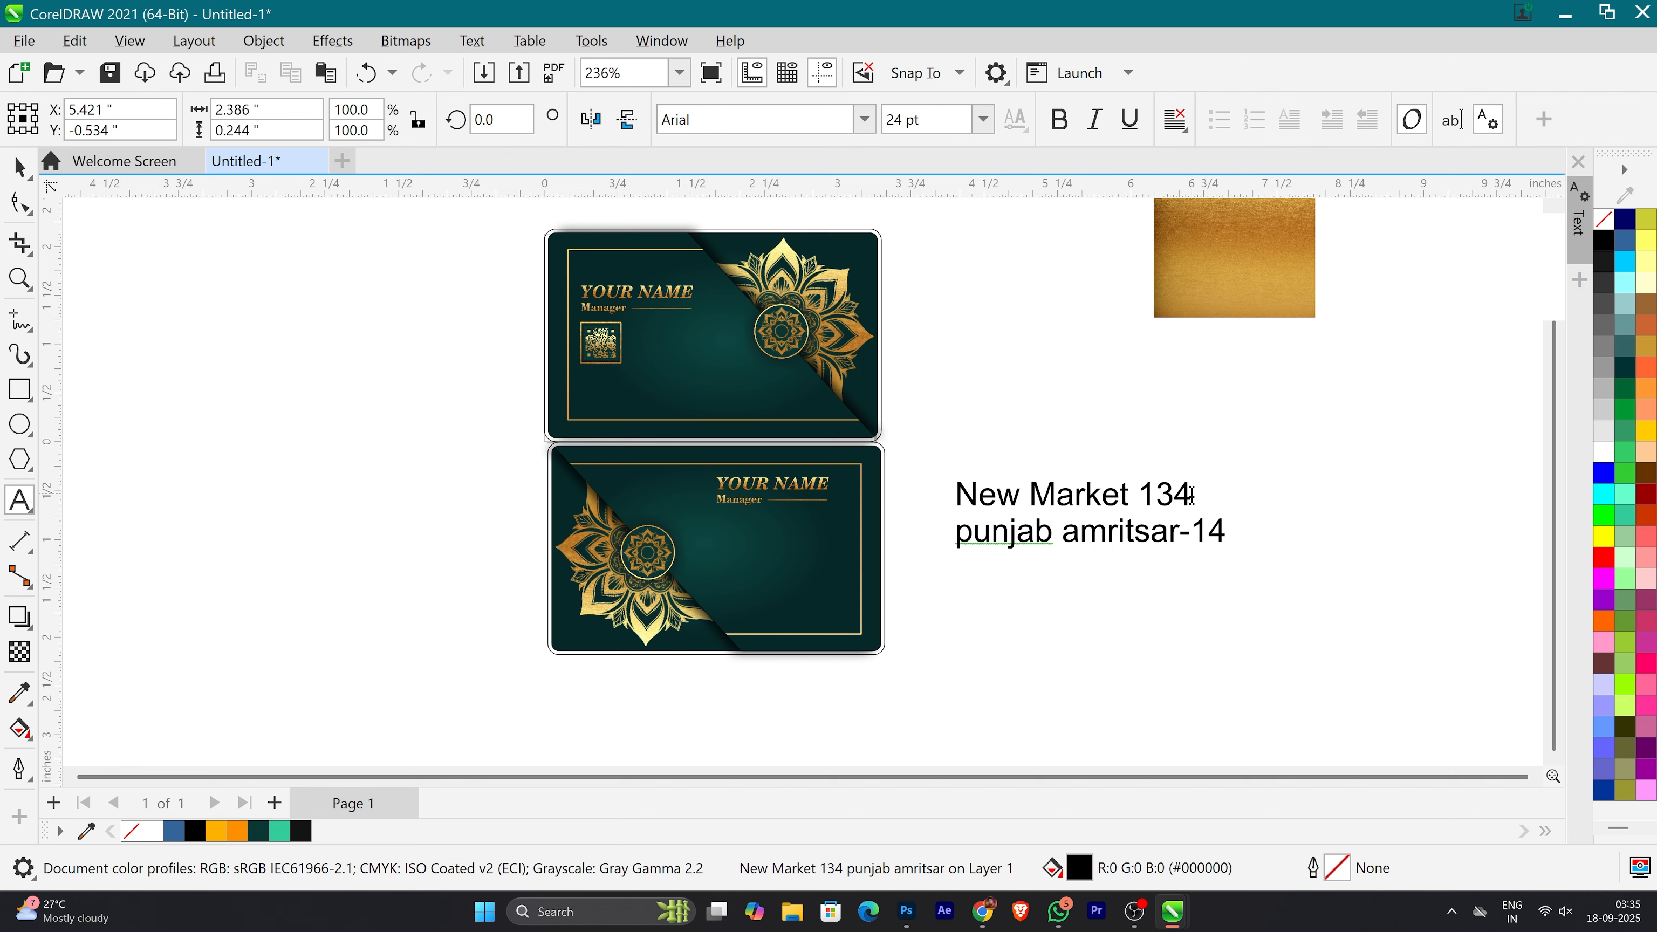
drag(957, 534, 1412, 570)
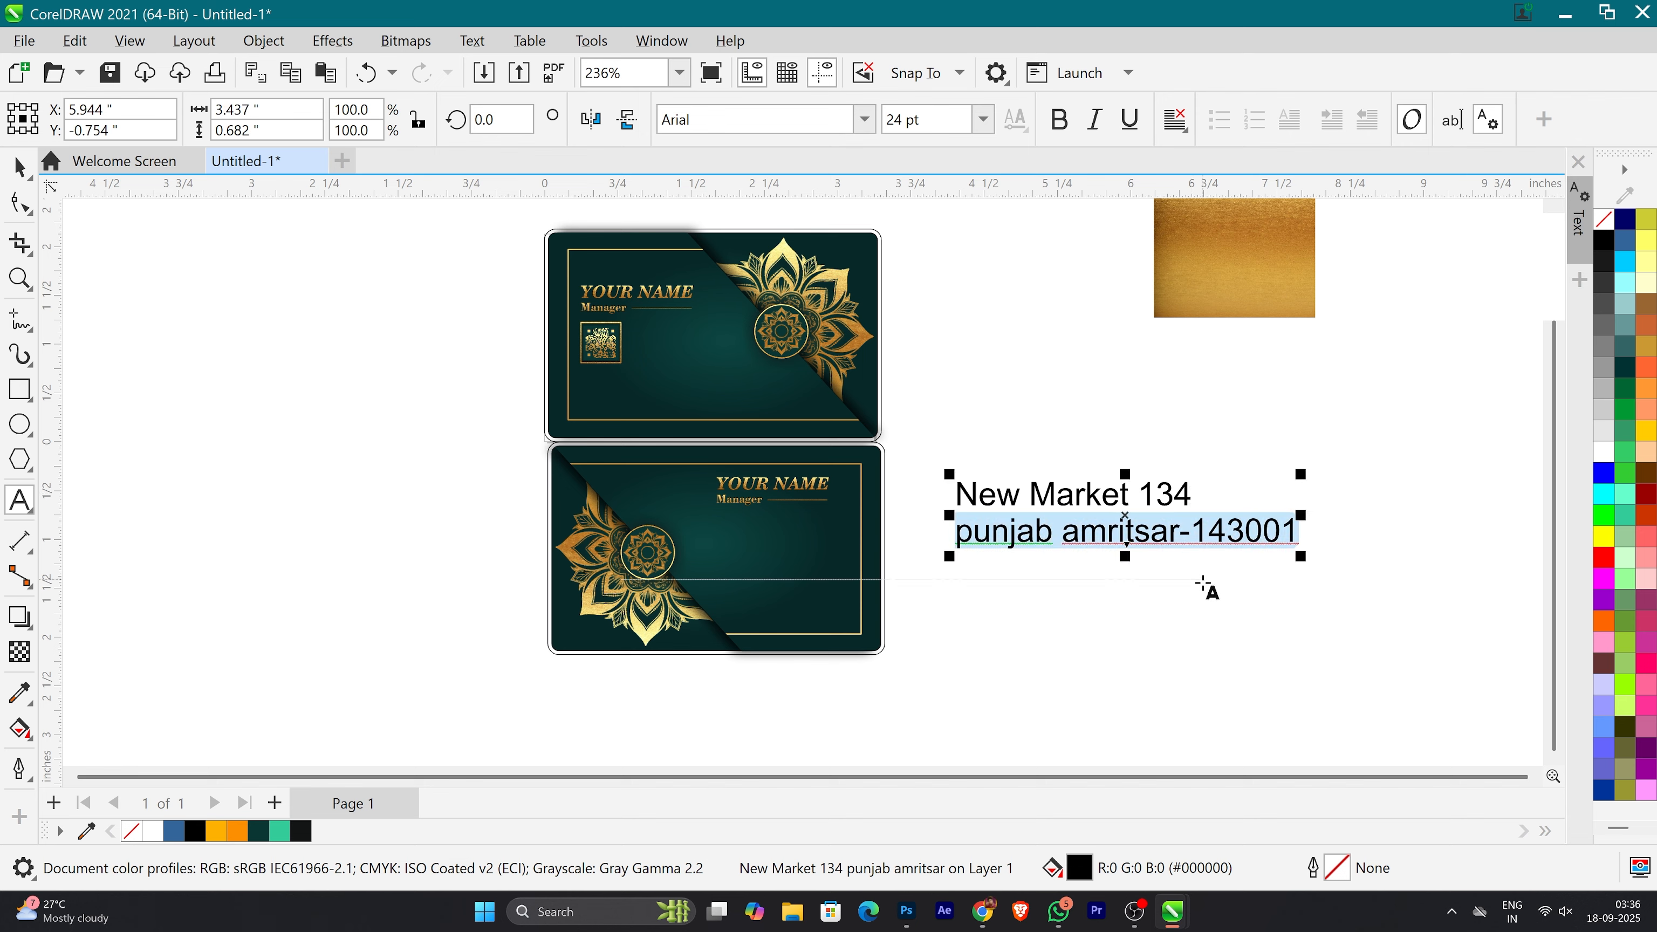
key(shift+F3)
click(720, 455)
click(791, 528)
click(17, 178)
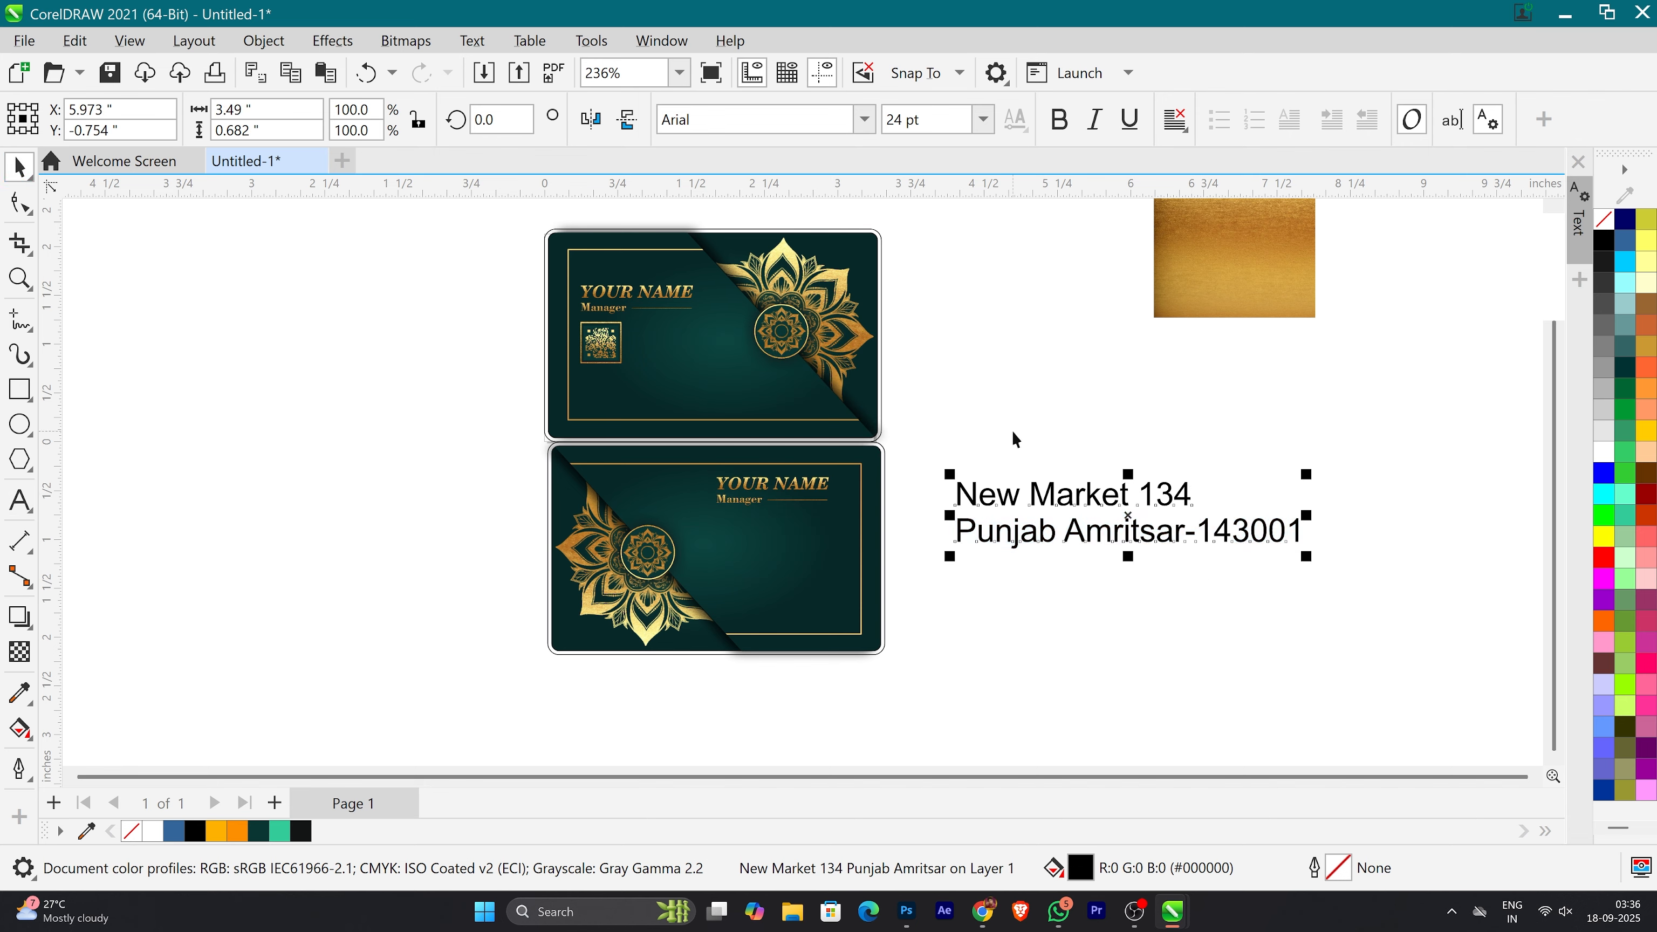
Step: Set the address text in Bodoni Bd BT, scale it to about 6.9 pt, and place it under the lower card's job title
click(865, 119)
click(808, 352)
drag(1323, 477, 1225, 515)
drag(1050, 542, 811, 535)
scroll(811, 534, up, 2)
drag(980, 557, 888, 537)
scroll(757, 527, up, 3)
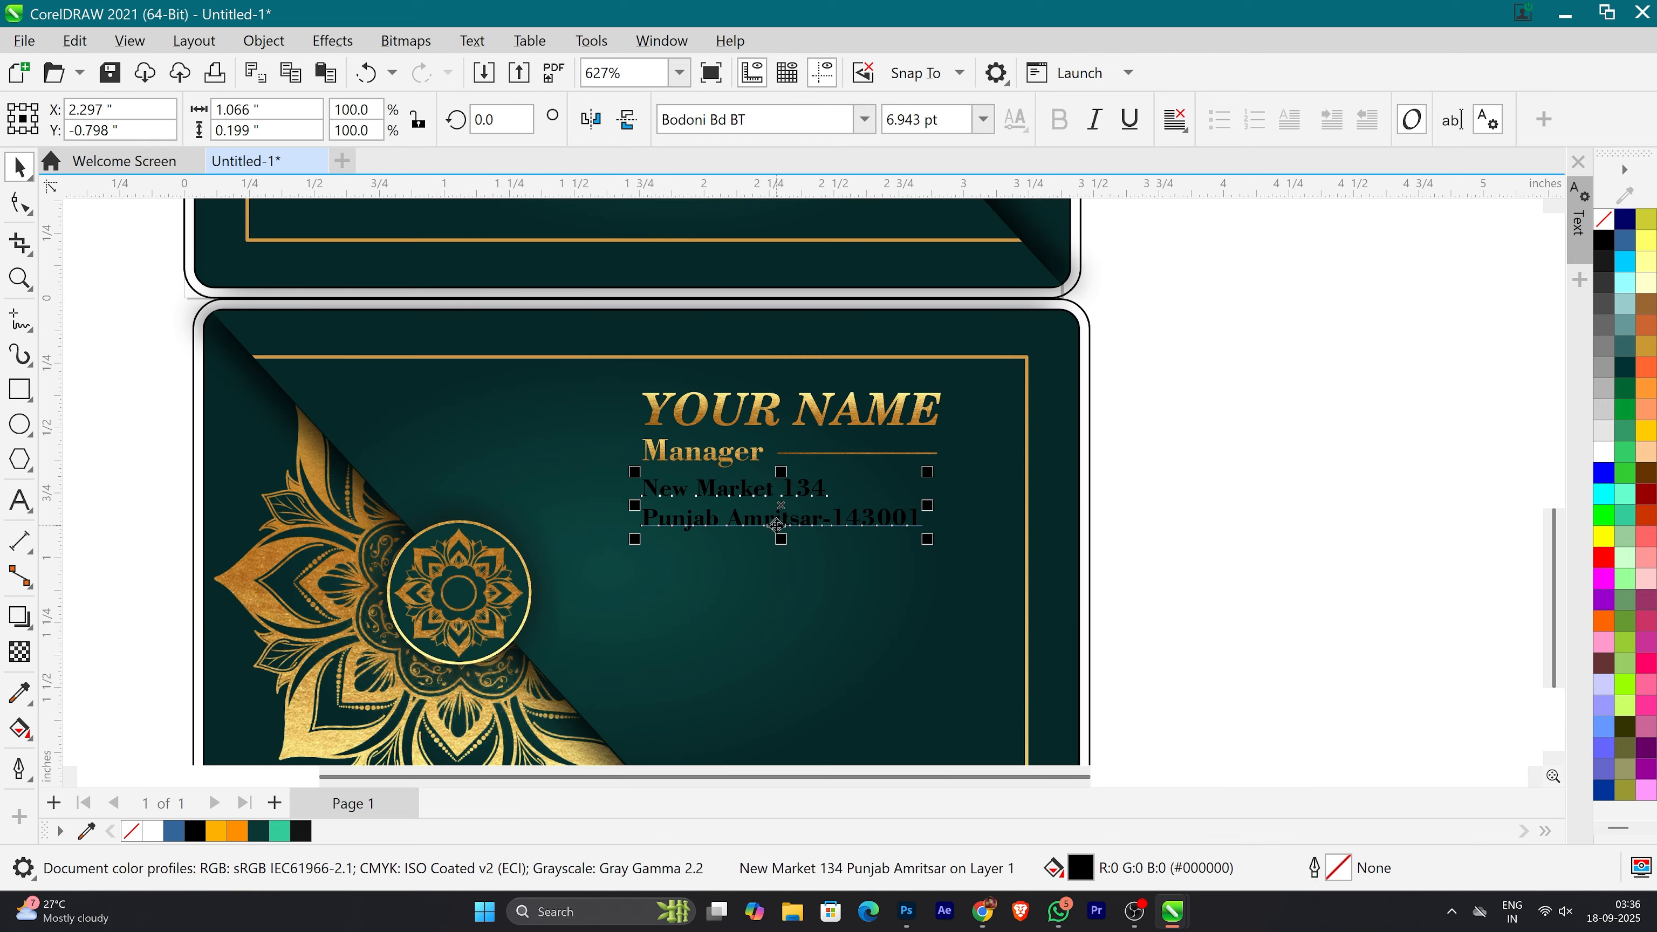
Step: Tighten the line spacing of the address text and fill it with white
key(F10)
drag(633, 546, 633, 538)
click(19, 168)
click(1605, 451)
scroll(781, 503, down, 3)
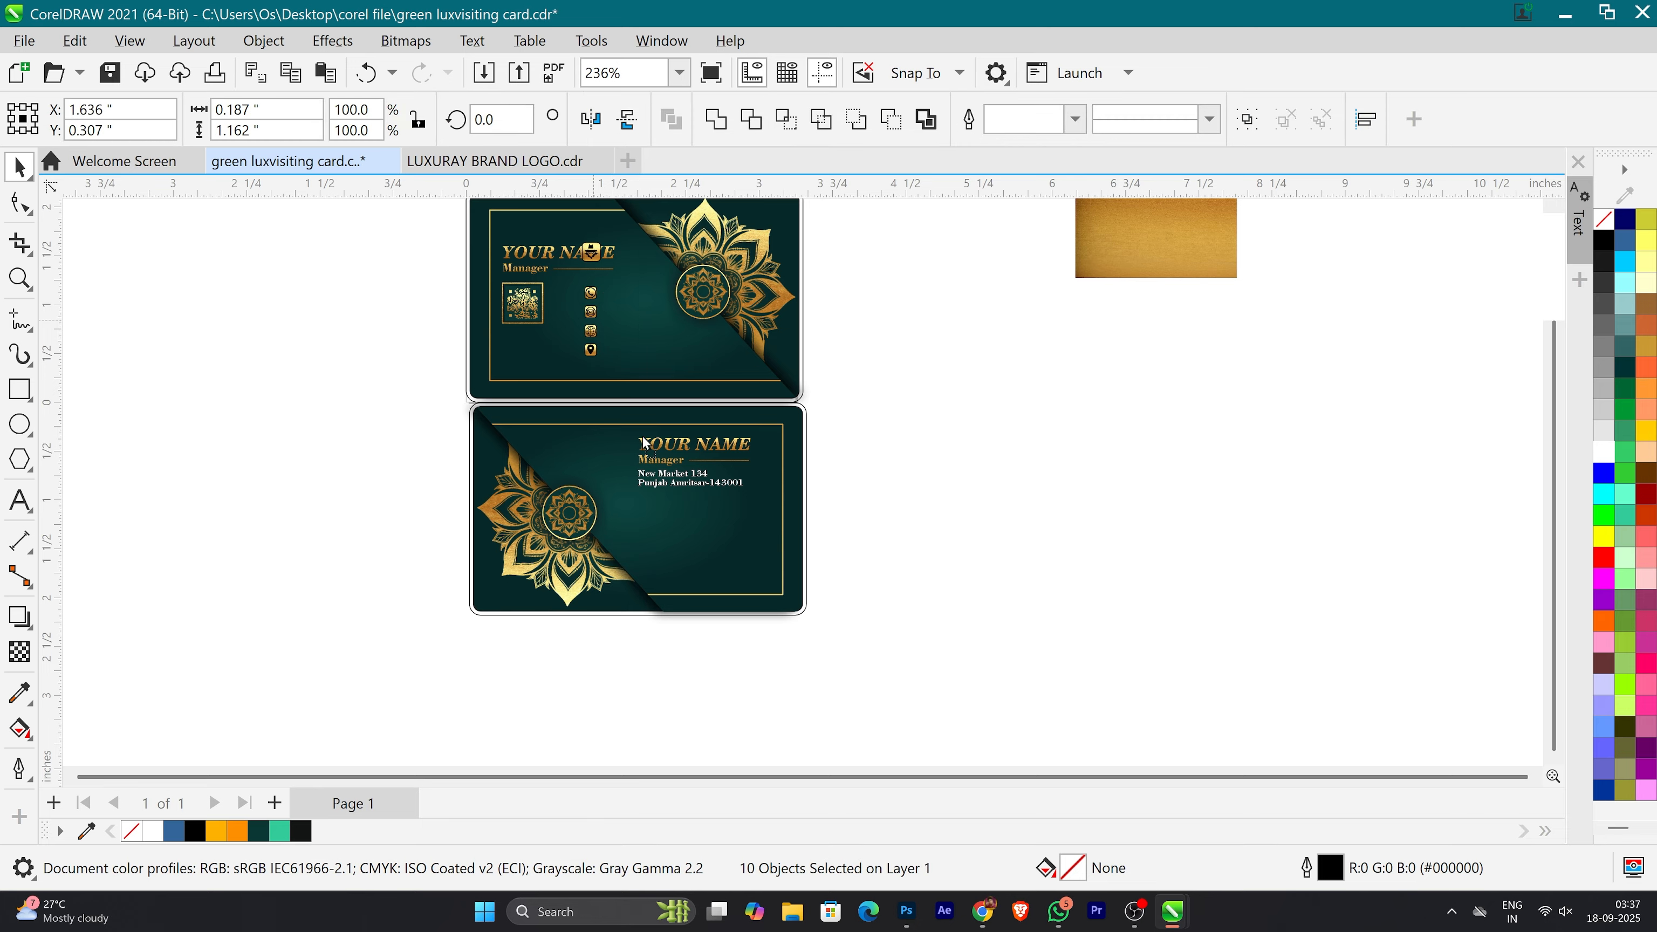
Step: Arrange the gold icons on the lower card, with the profile icon beside the name and the four contact icons stacked below the address
drag(643, 442, 625, 515)
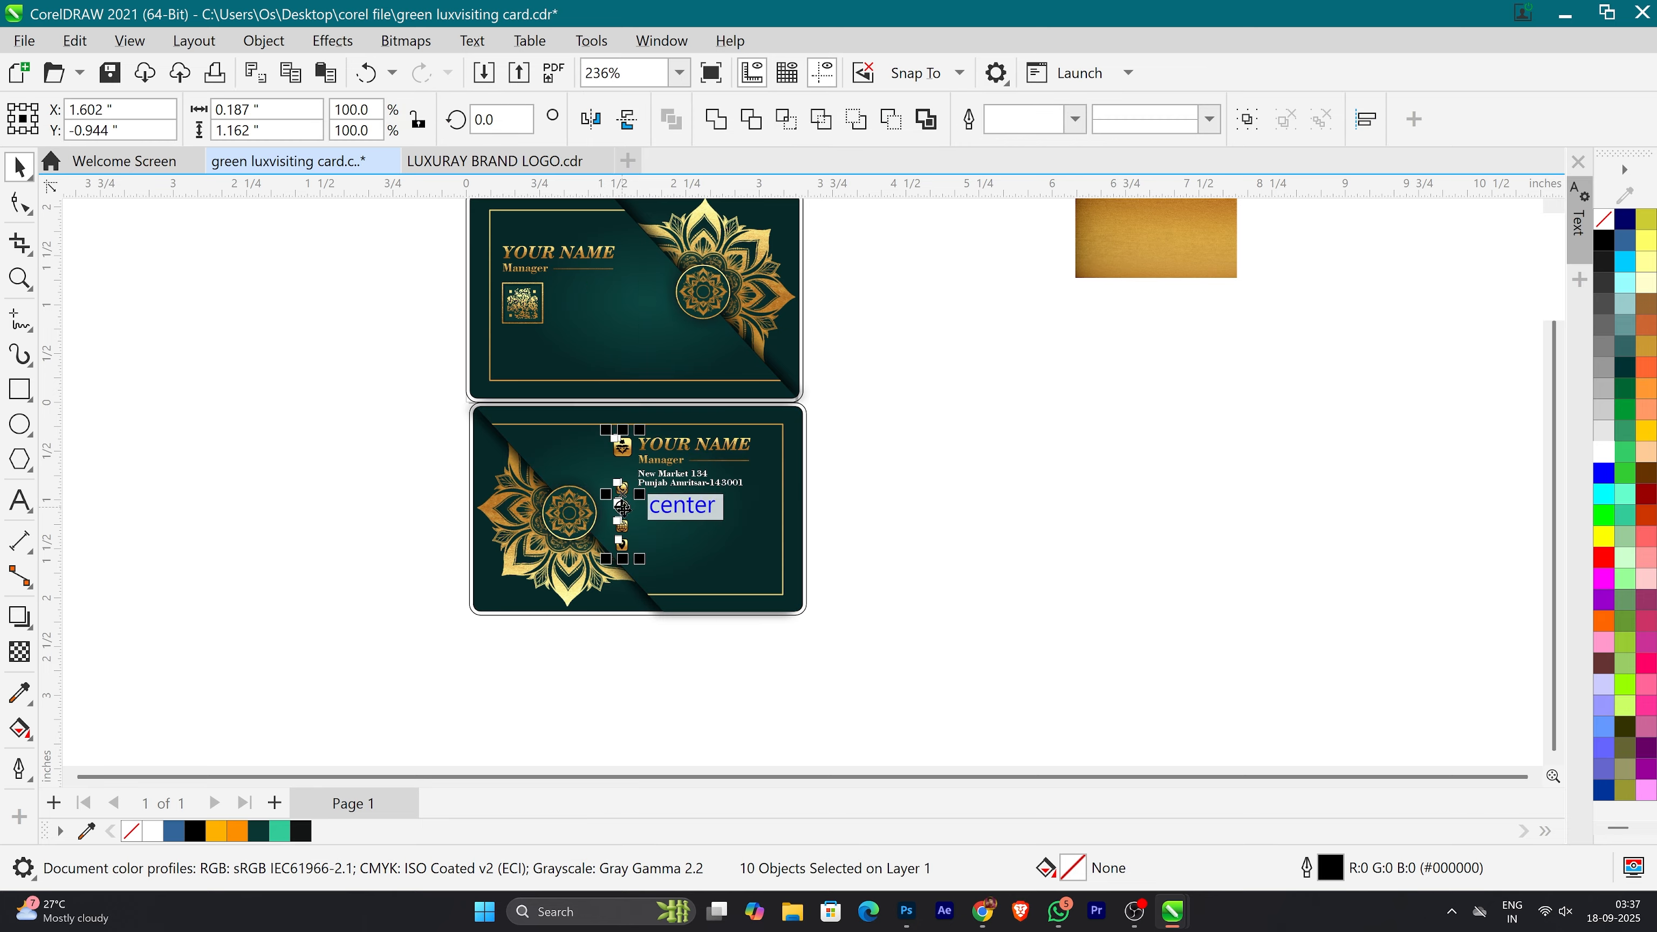
key(Escape)
scroll(616, 526, up, 6)
scroll(617, 522, down, 1)
click(647, 725)
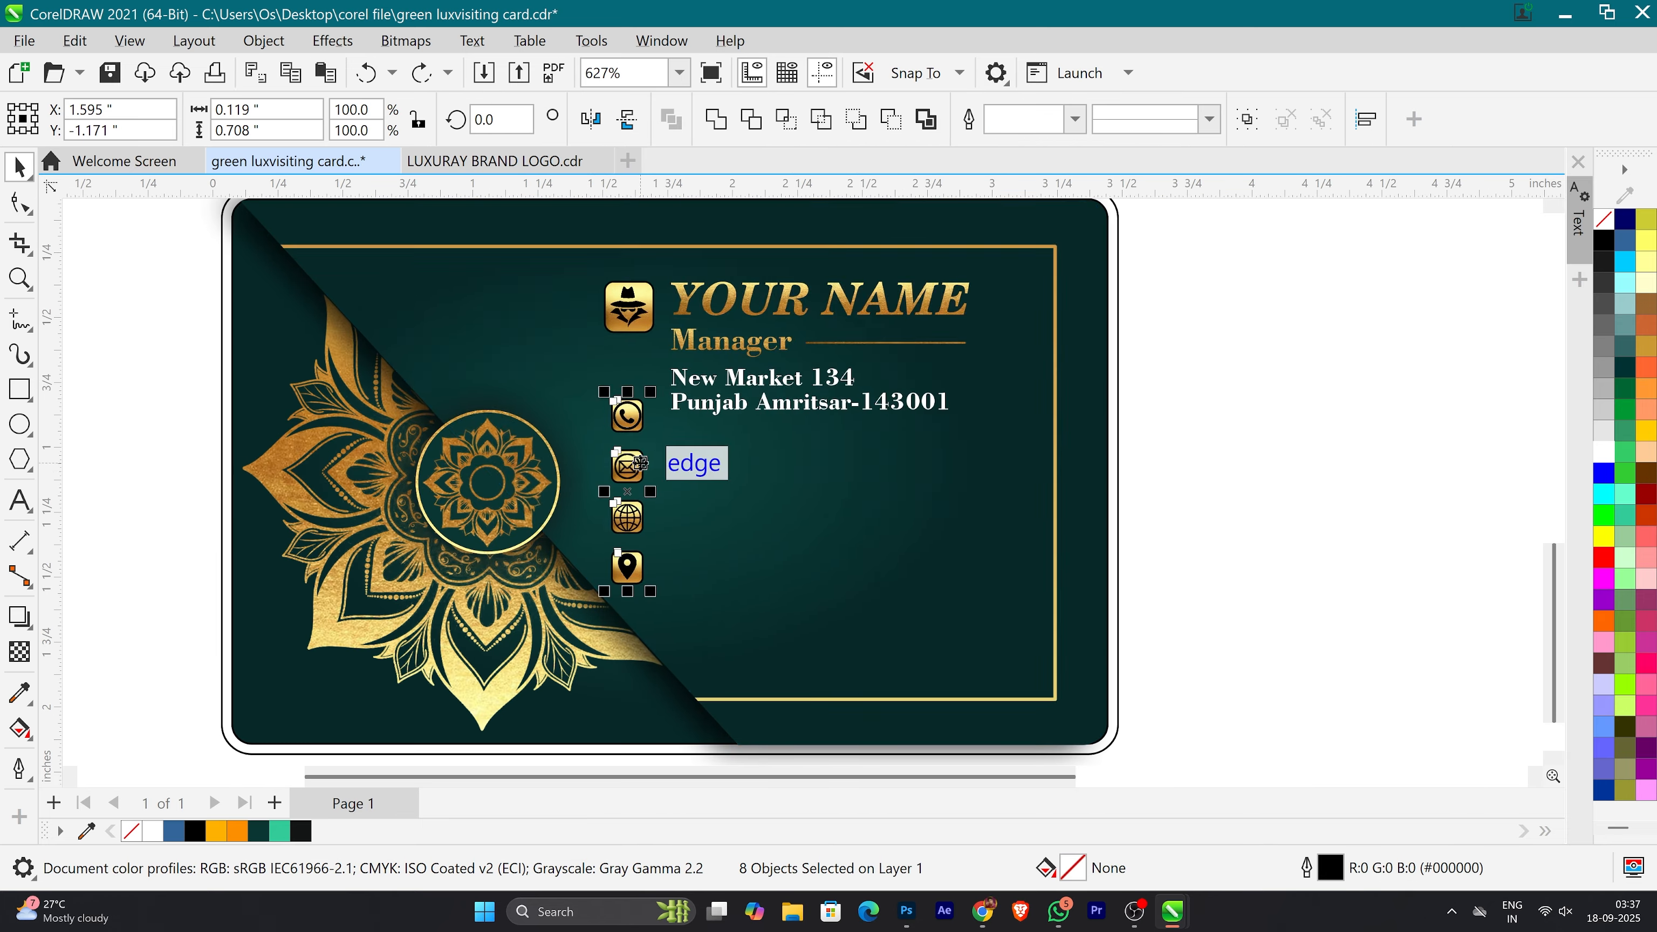
drag(629, 502, 686, 503)
click(1152, 467)
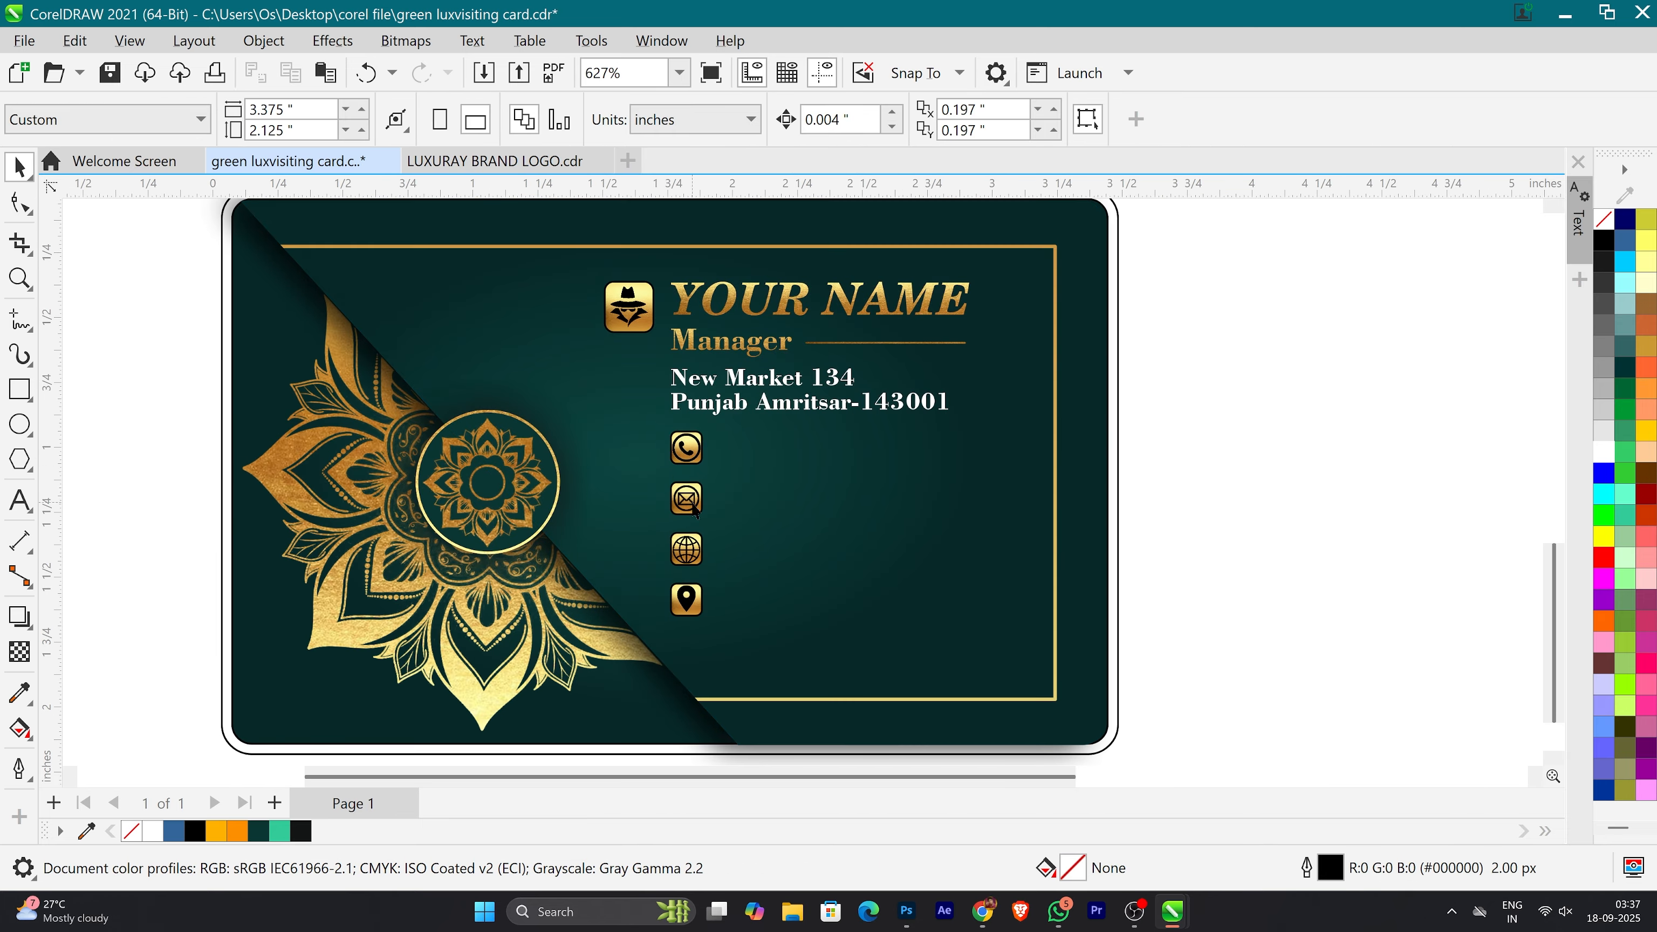
Step: Duplicate the address text beside the phone icon and replace the copy's wording with the phone number
drag(802, 406, 842, 469)
right_click(842, 469)
double_click(844, 469)
key(ctrl+a)
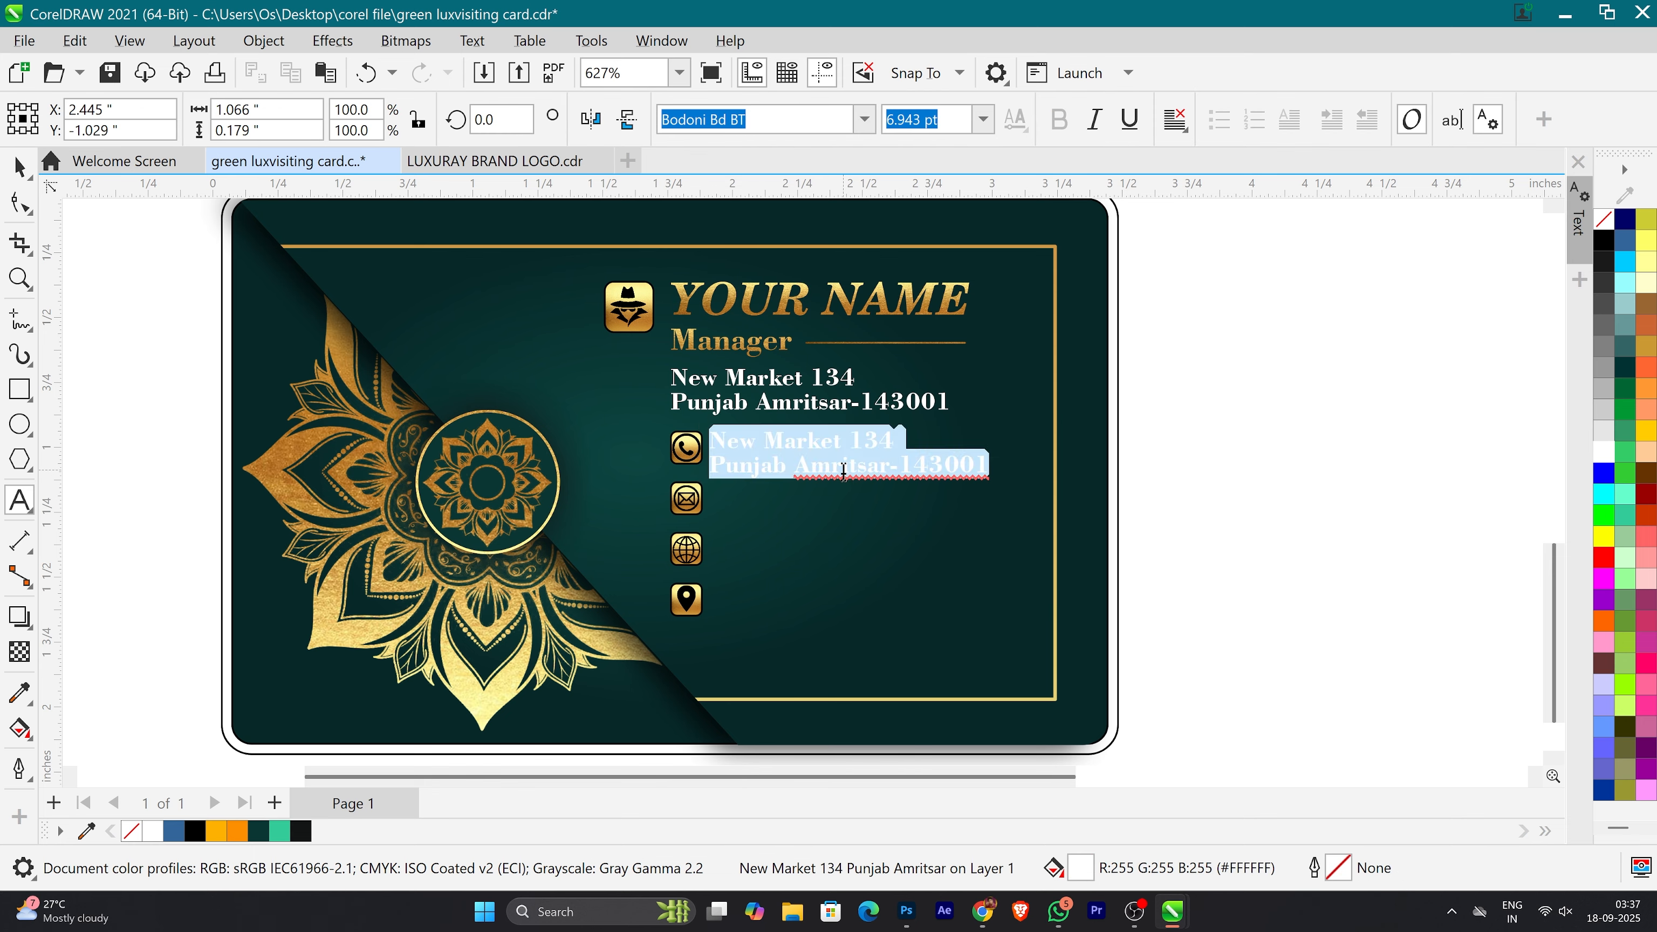
key(BackSpace)
text(86)
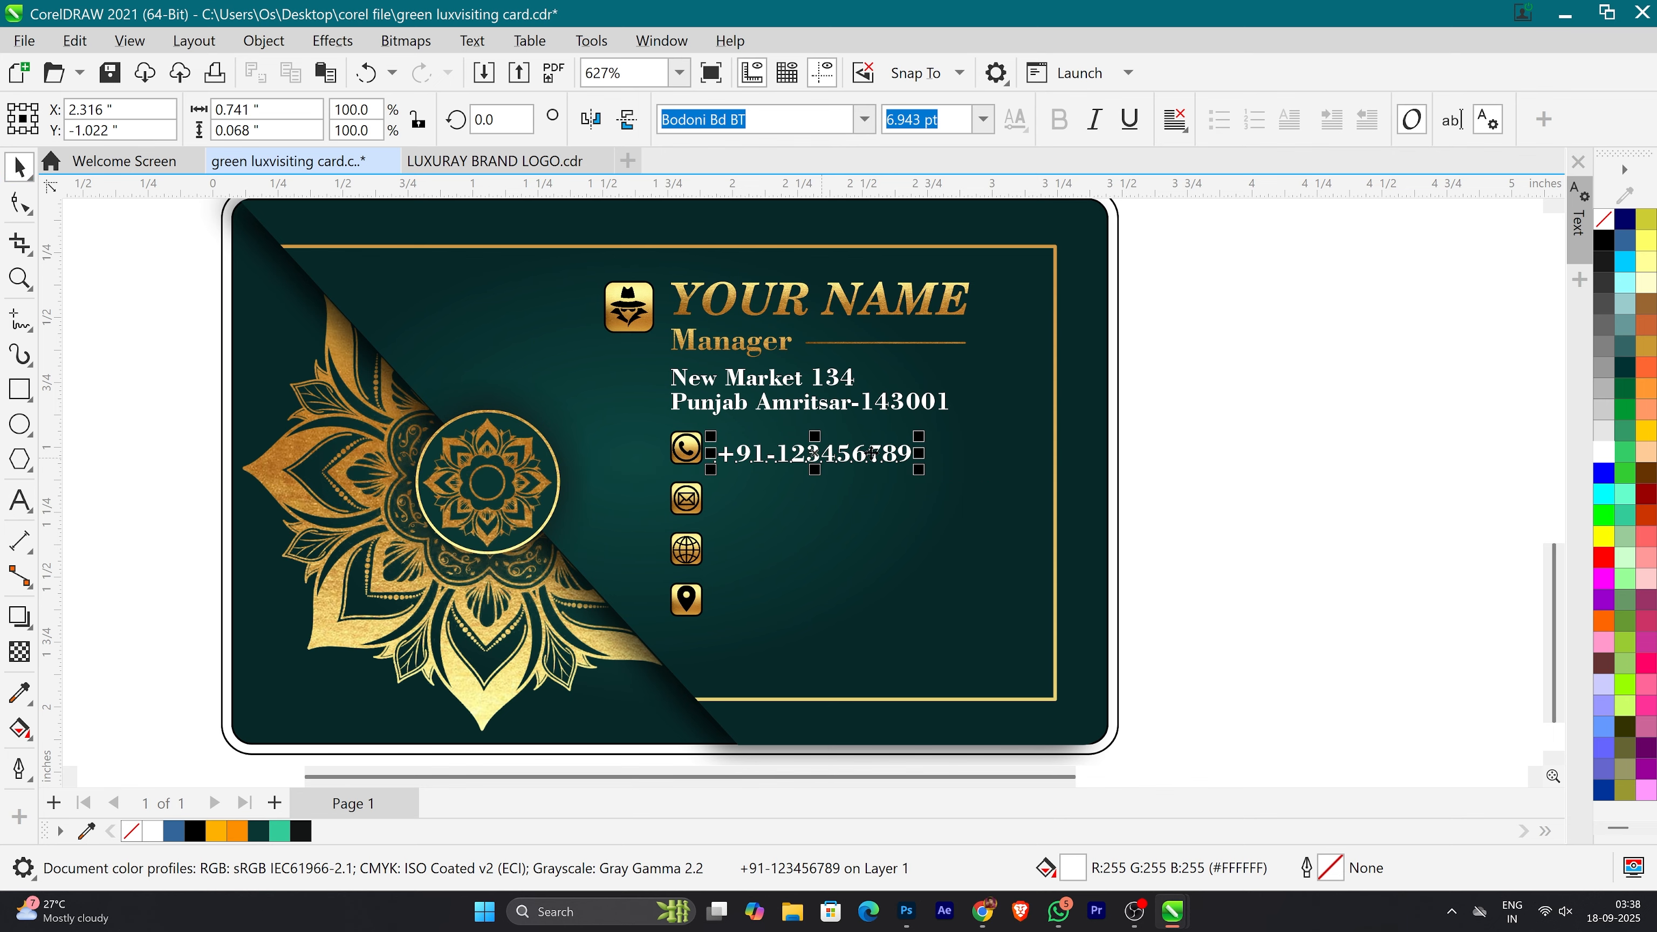
Step: Scale the phone number text to about 5.6 pt, copy it beside the envelope icon, and replace the copy with the e-mail address
drag(917, 455, 803, 501)
click(1166, 457)
right_click(803, 501)
double_click(820, 504)
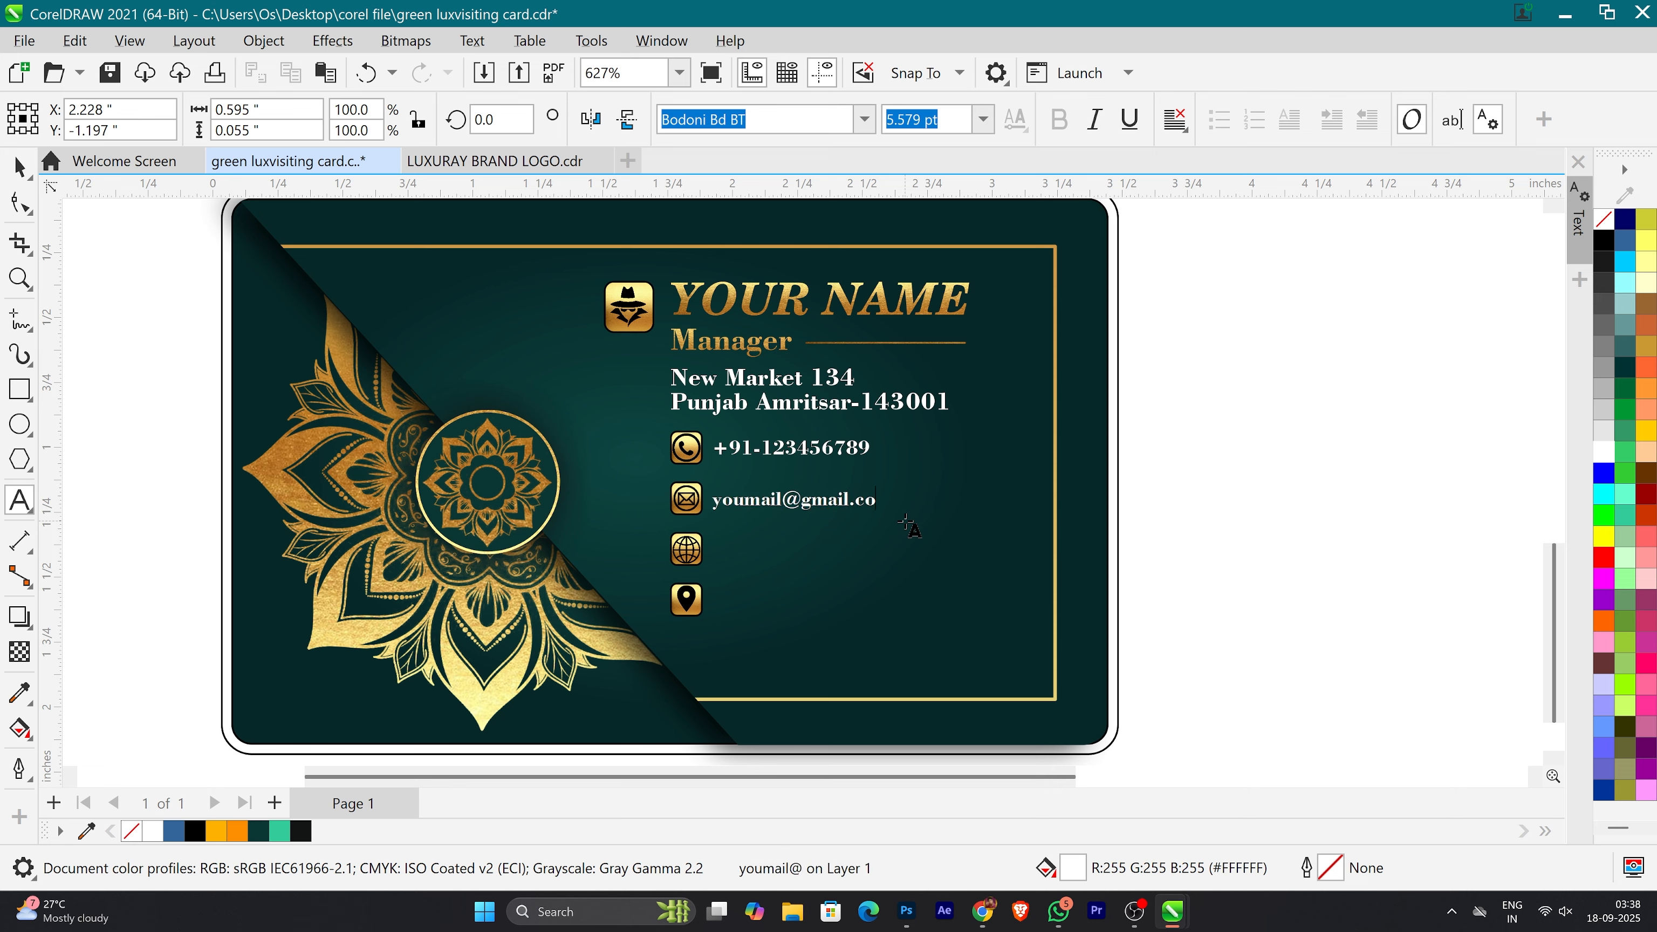
drag(775, 500, 821, 550)
right_click(820, 550)
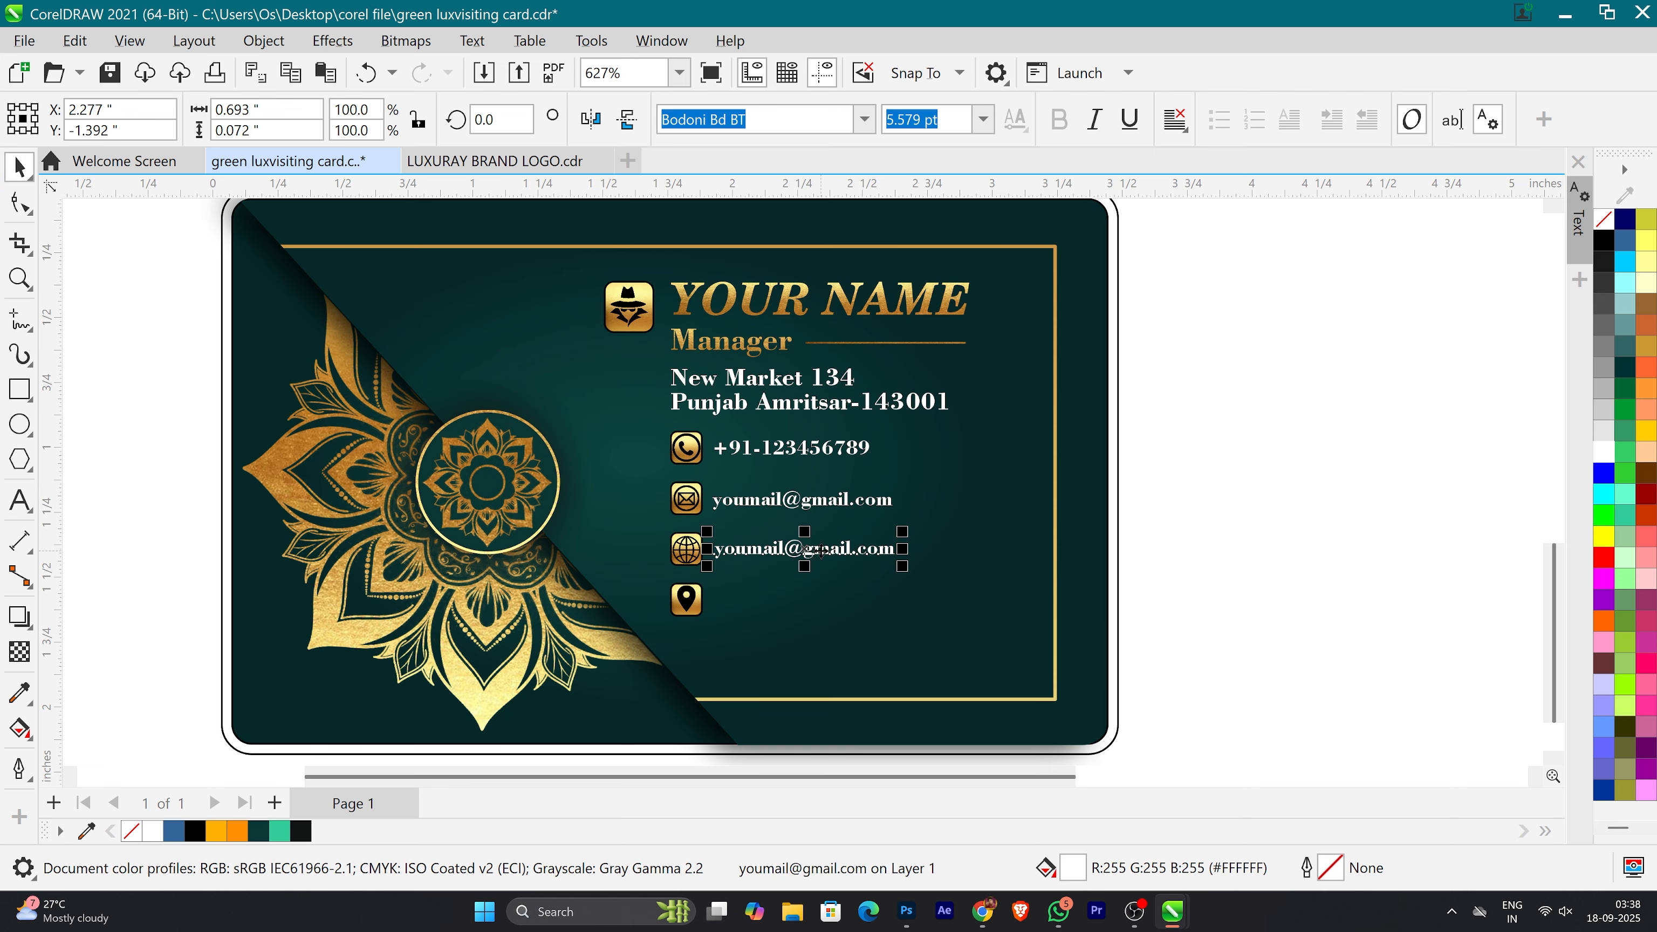
key(BackSpace)
key(ctrl+z)
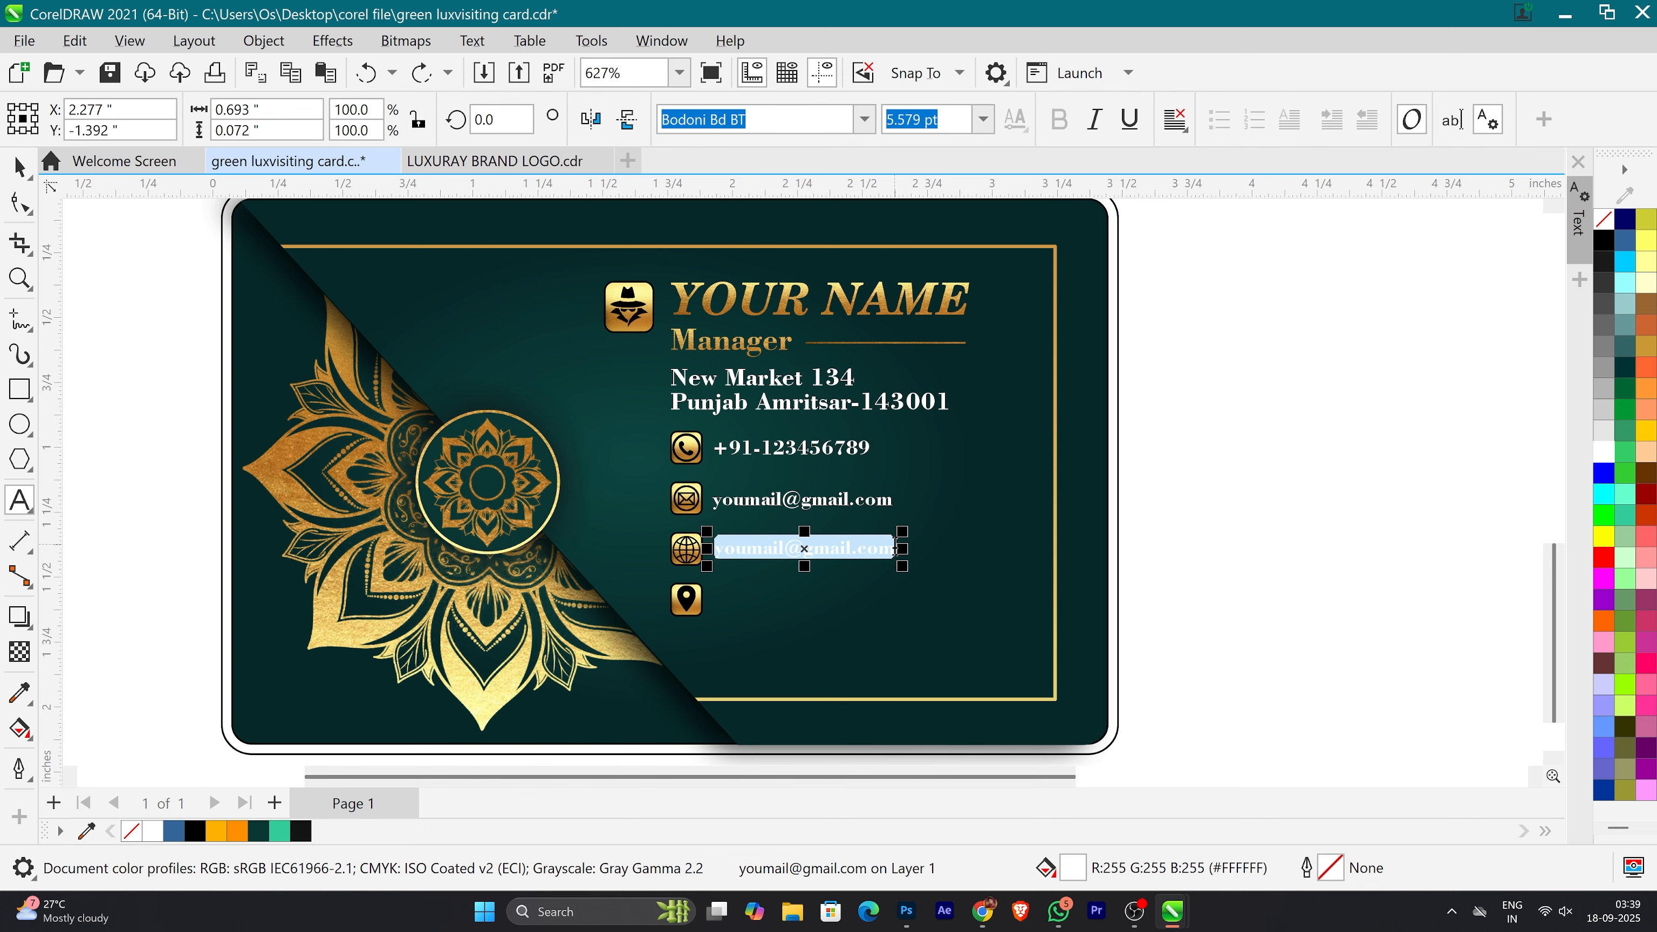
text(your website www)
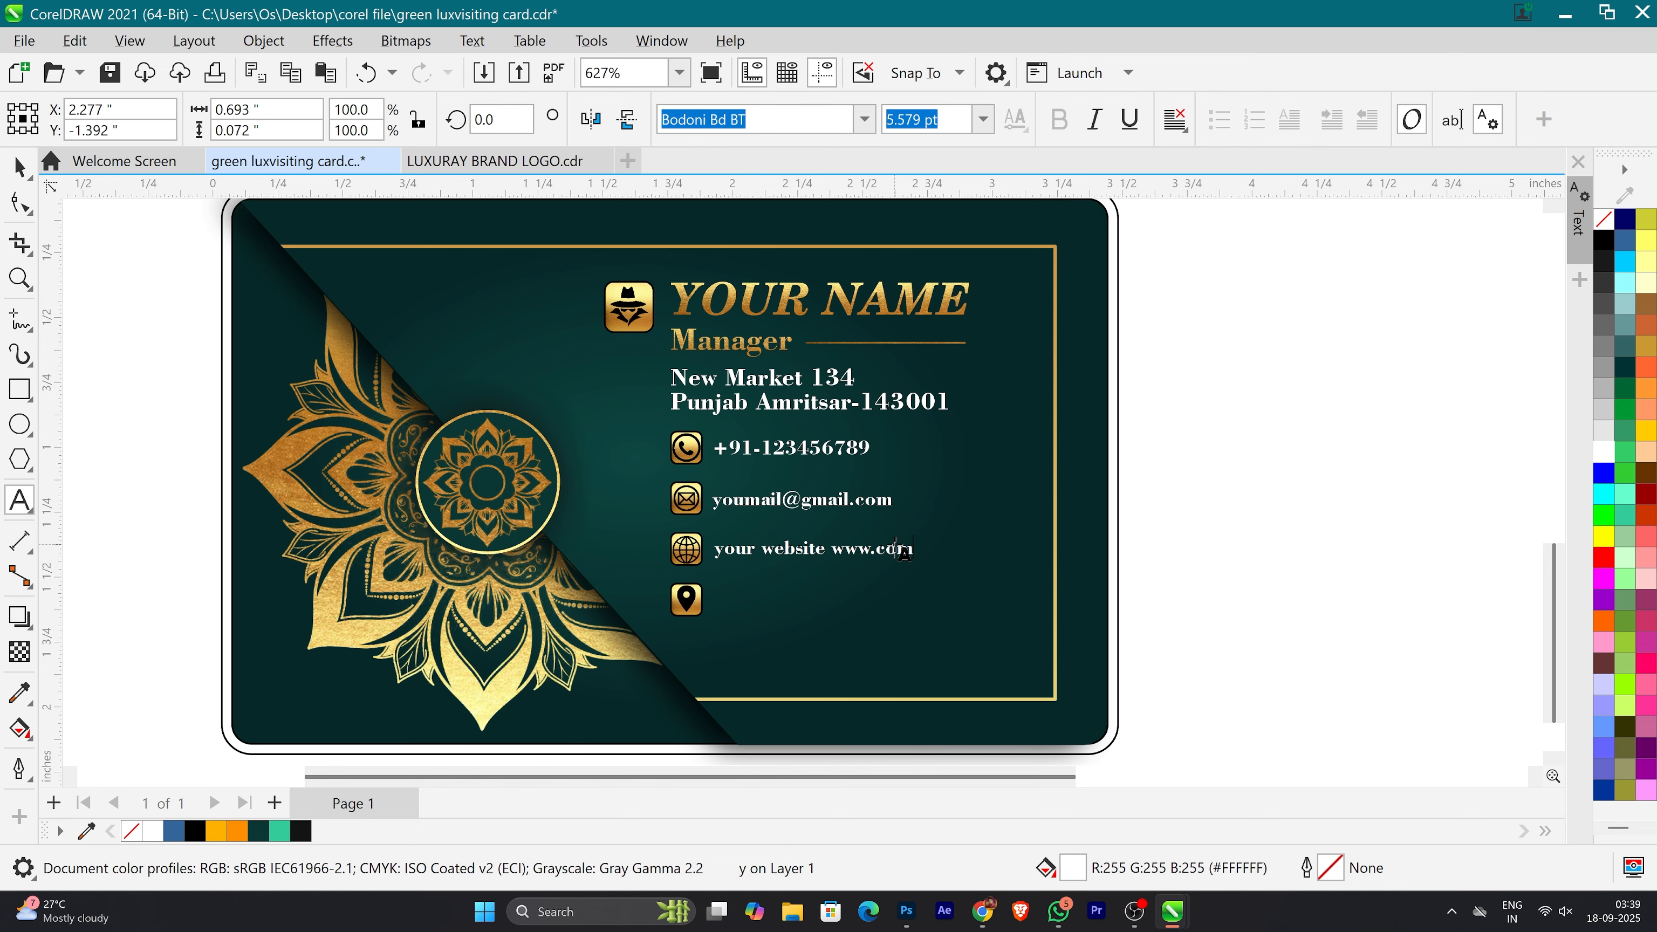
Step: Move the location pin icon from below the globe icon to beside the address on the lower card
scroll(720, 573, down, 2)
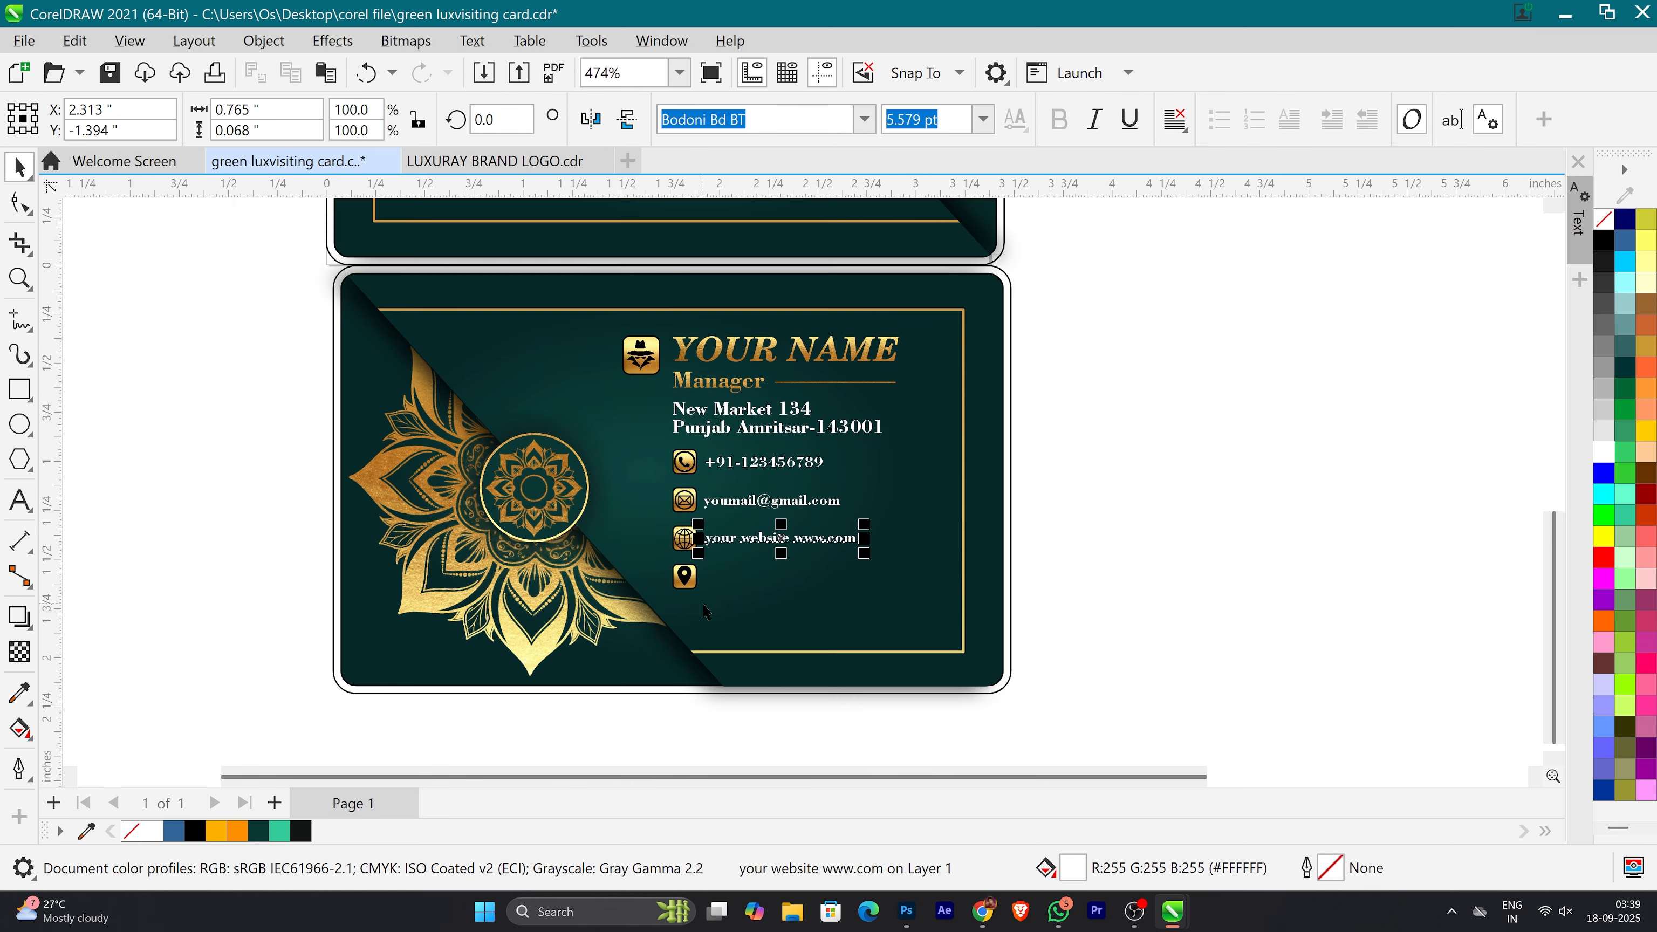
drag(693, 702, 680, 658)
key(ctrl+z)
click(1139, 597)
click(676, 574)
drag(684, 575, 650, 422)
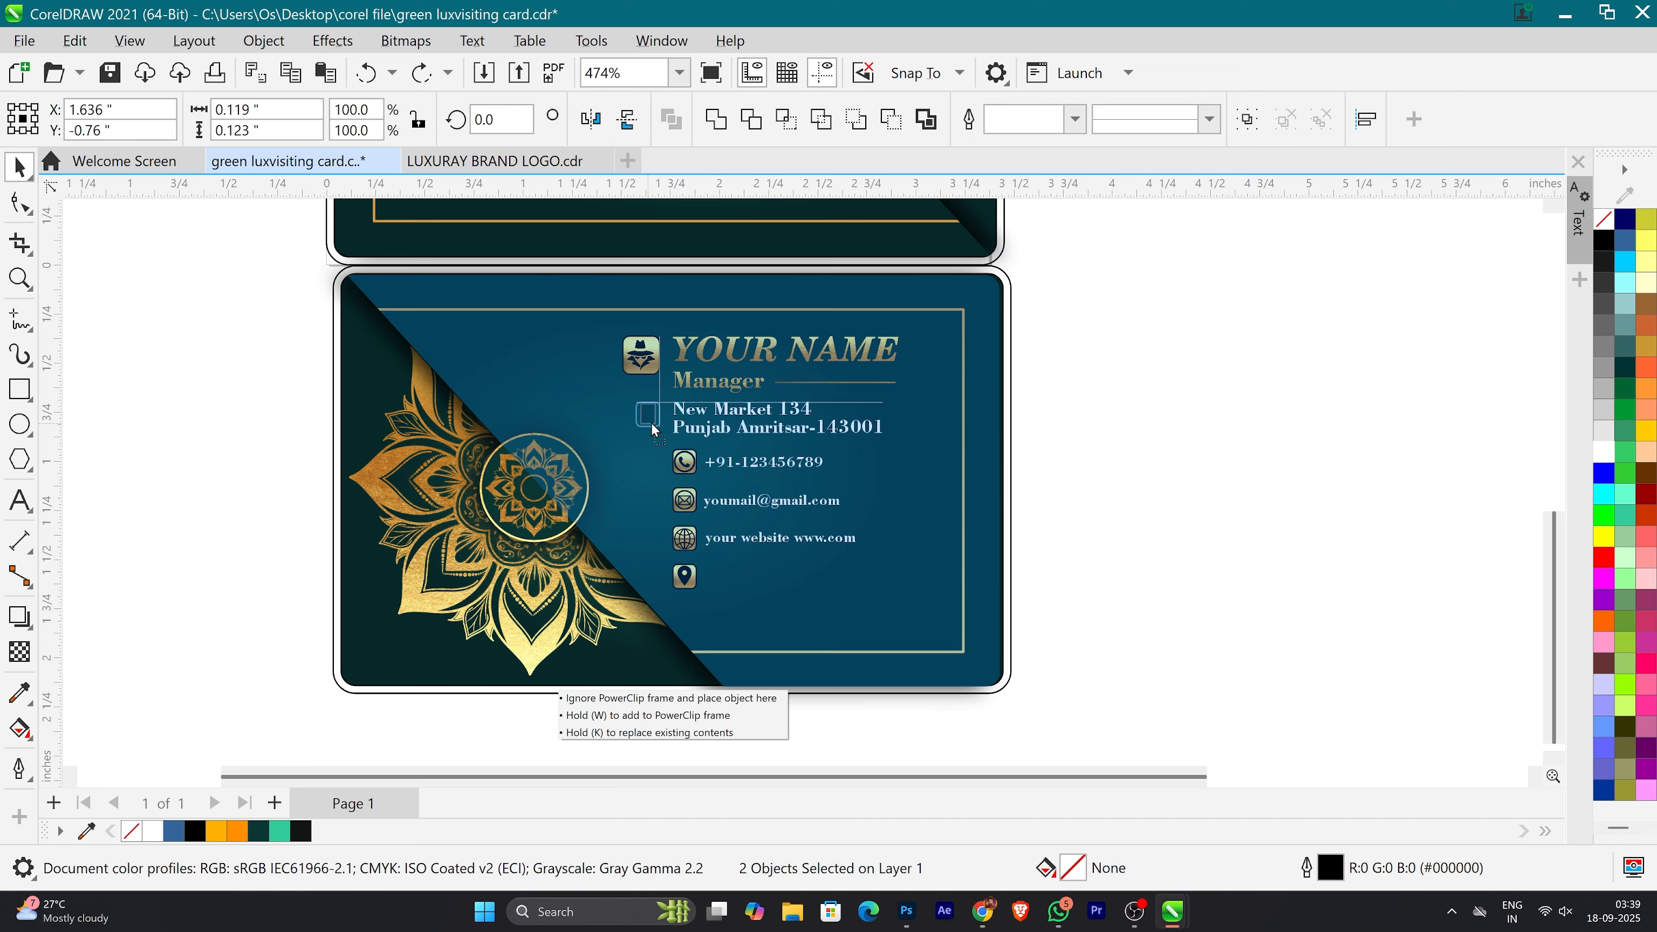
click(1075, 464)
Step: Move the phone, e-mail and website rows with their icons slightly down, away from the address
scroll(678, 395, up, 1)
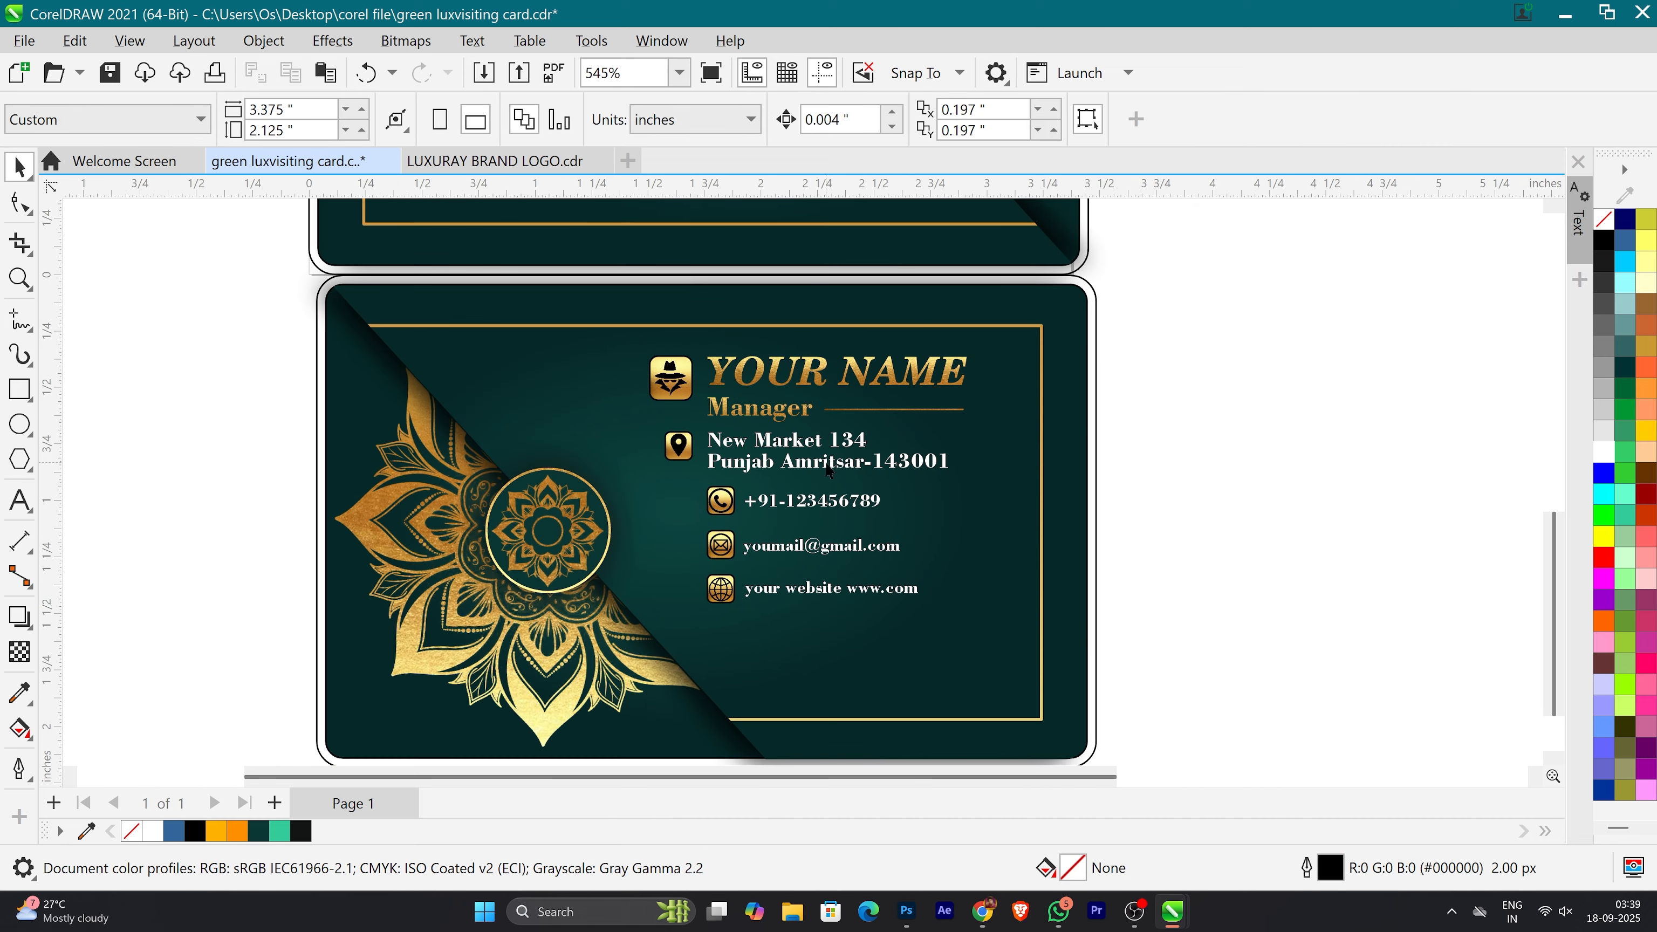
drag(653, 493, 654, 491)
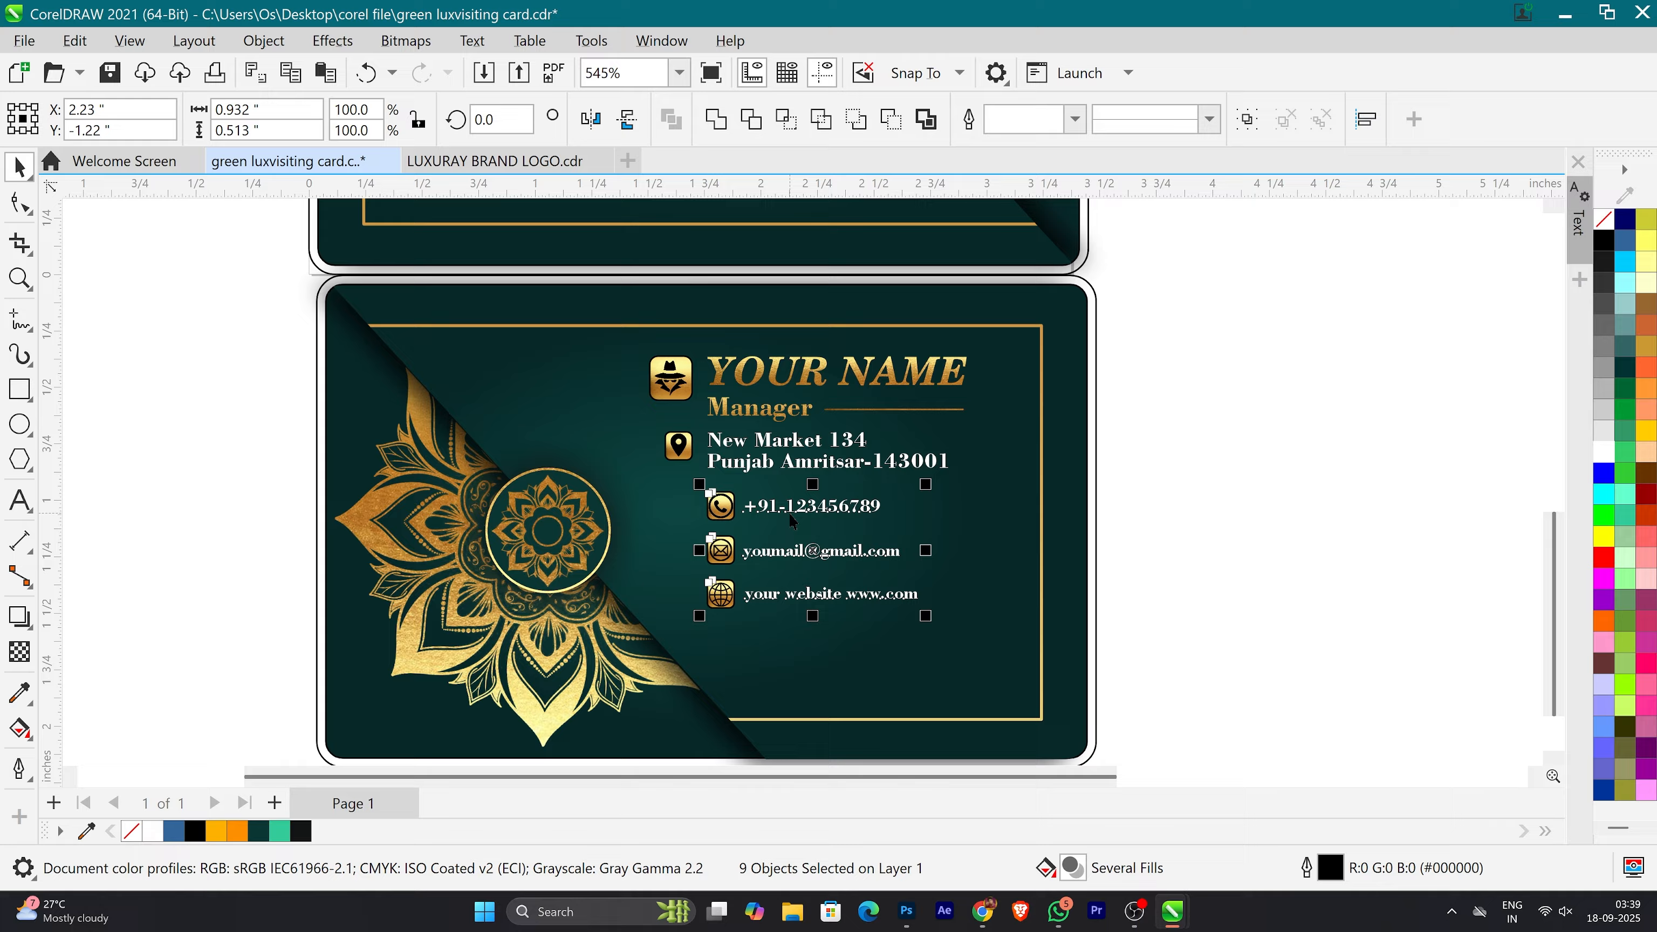
click(1252, 481)
Step: Delete the leftover gold texture beside the cards and bring both finished cards into view
scroll(803, 515, down, 7)
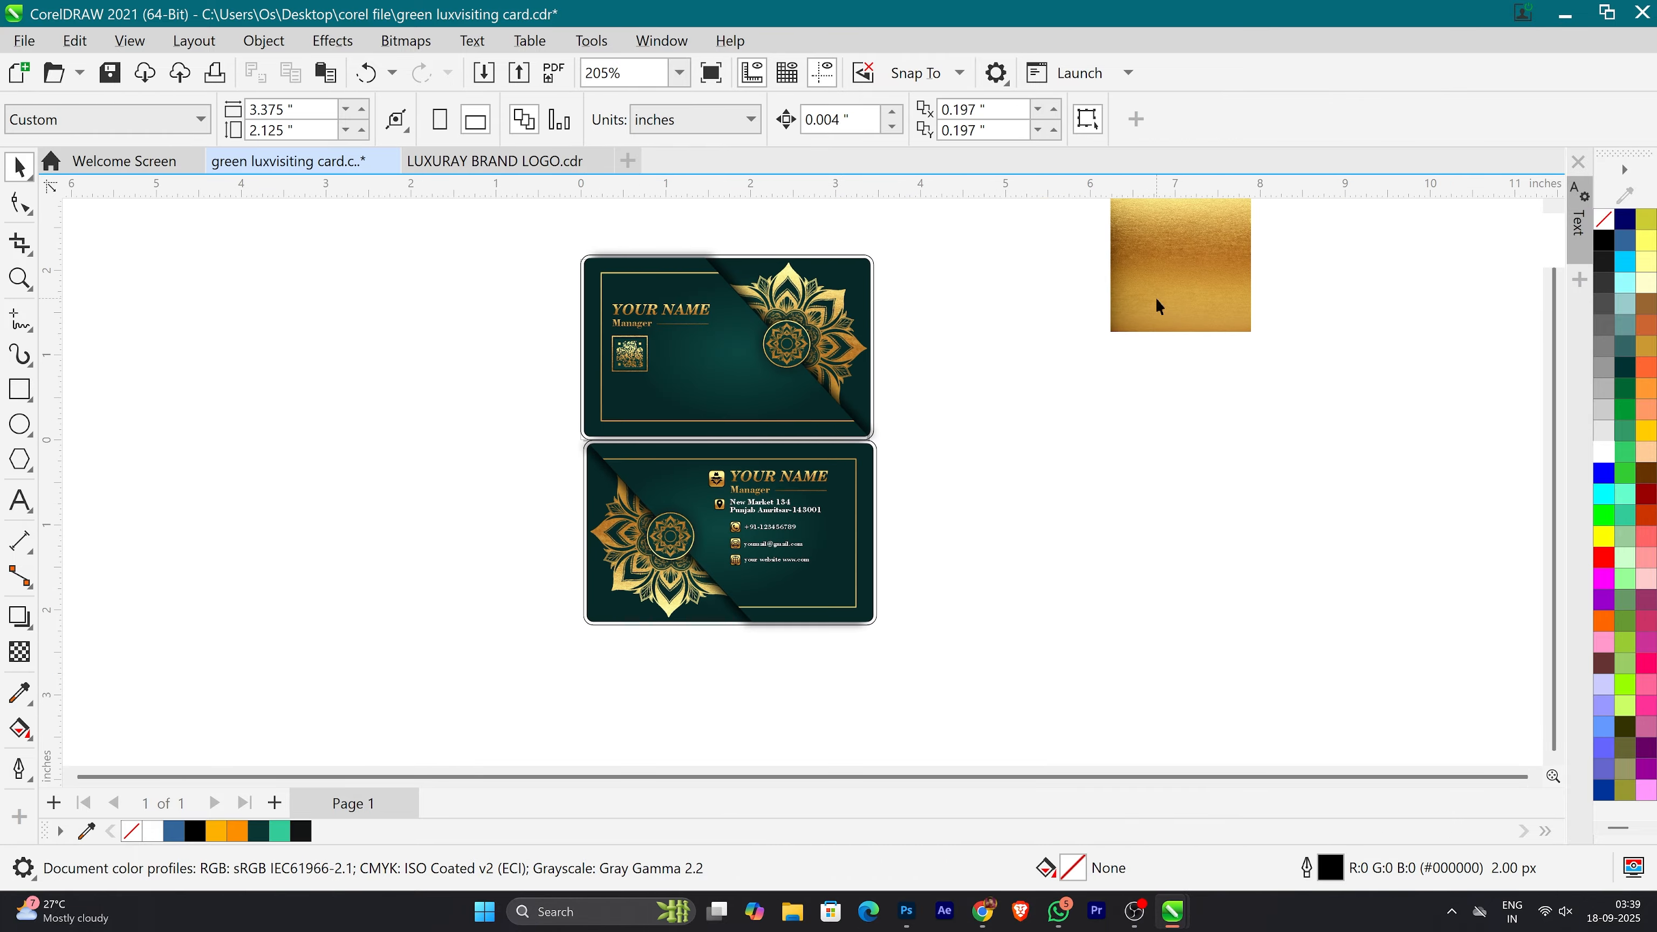
click(1155, 298)
key(Delete)
scroll(787, 428, up, 3)
drag(803, 567, 516, 551)
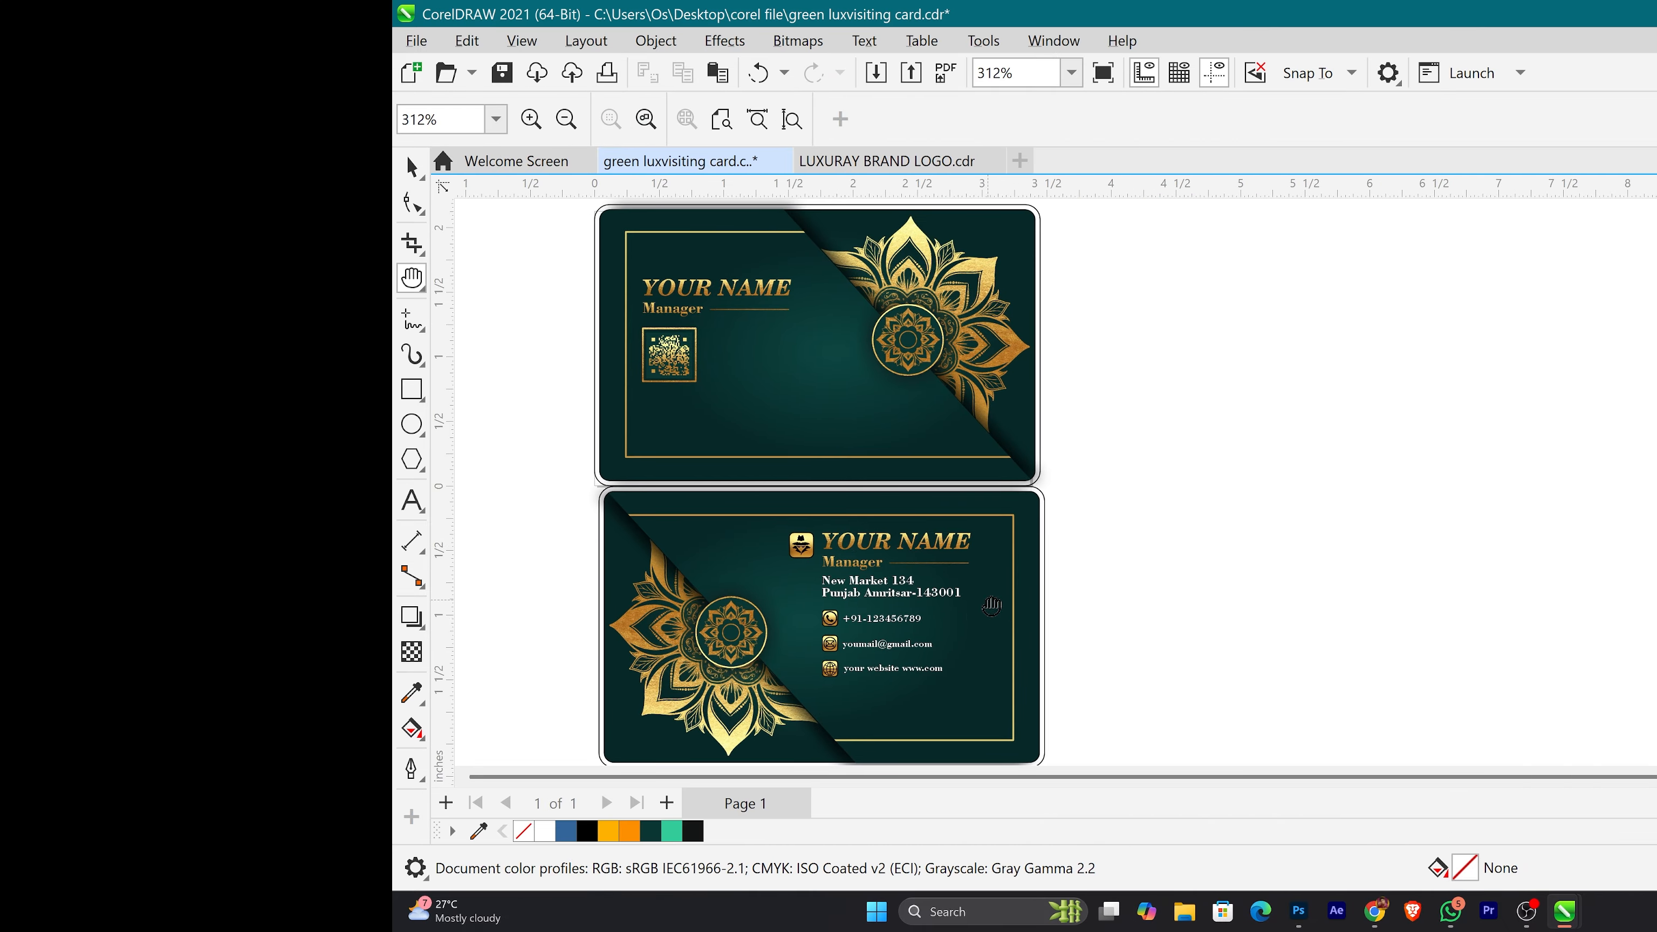